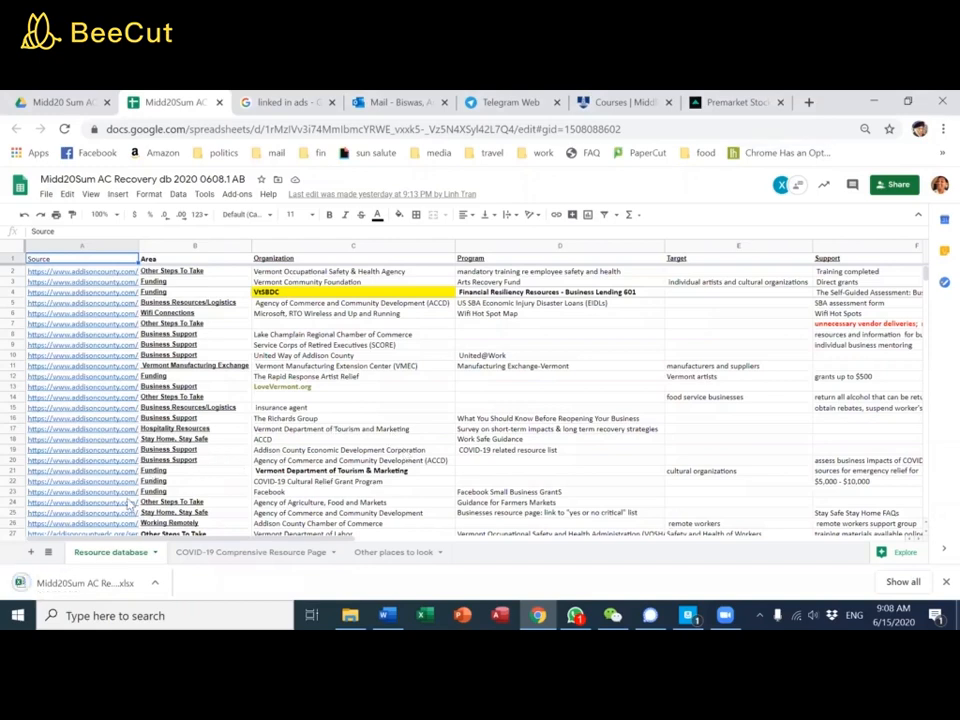
Open the downloaded Midd20Sum AC Recovery workbook in Excel and enable editing for it
left_click(85, 587)
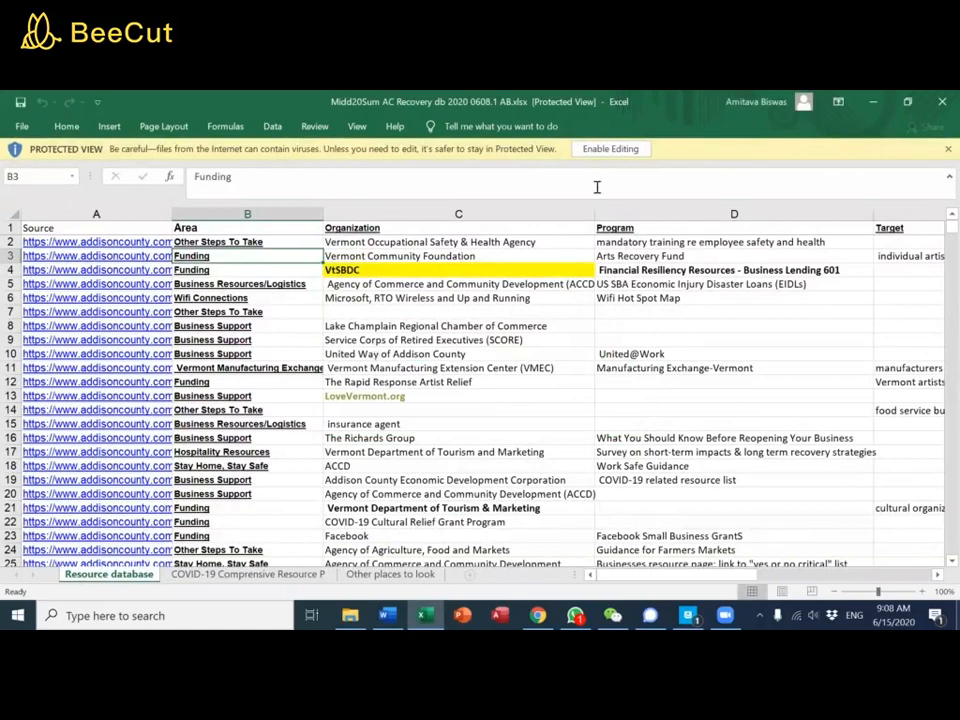
left_click(589, 148)
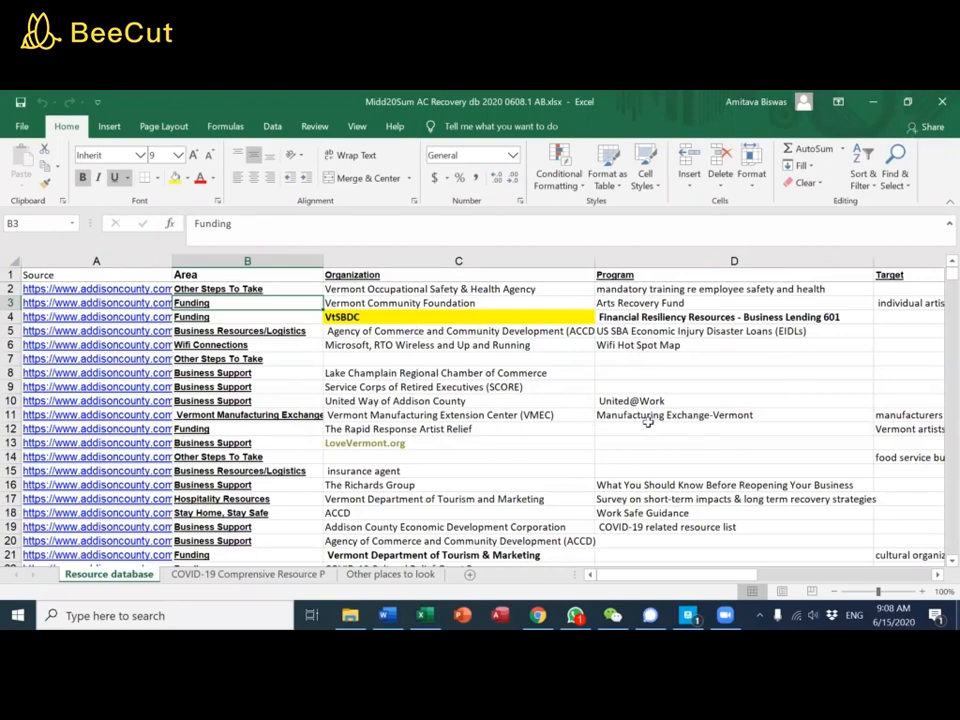
left_click(627, 372)
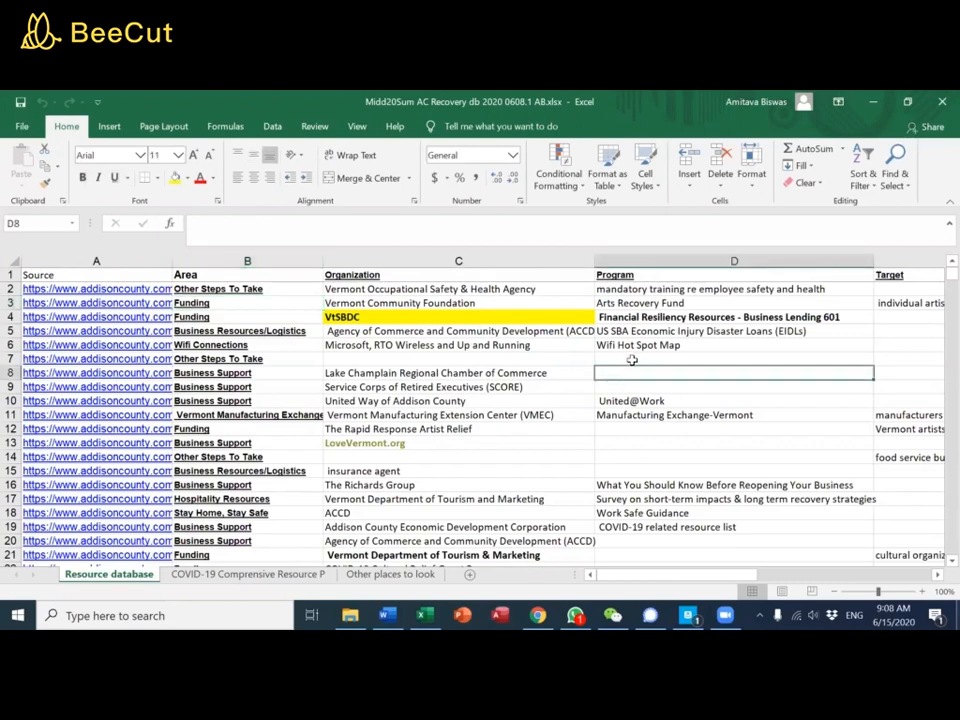
type("=")
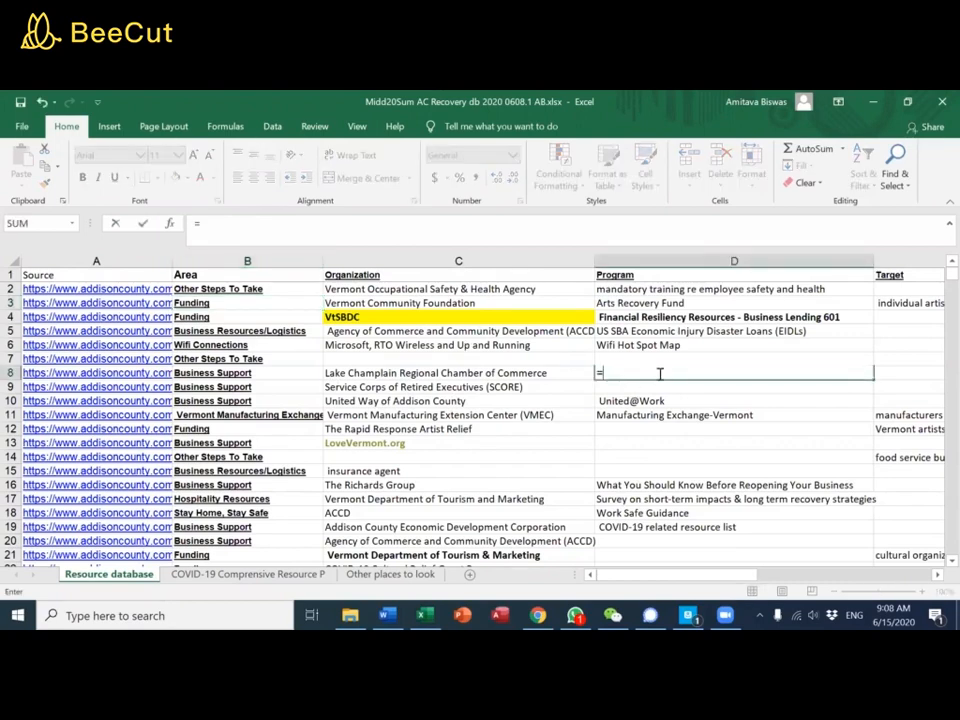
key("Left")
left_click(203, 222)
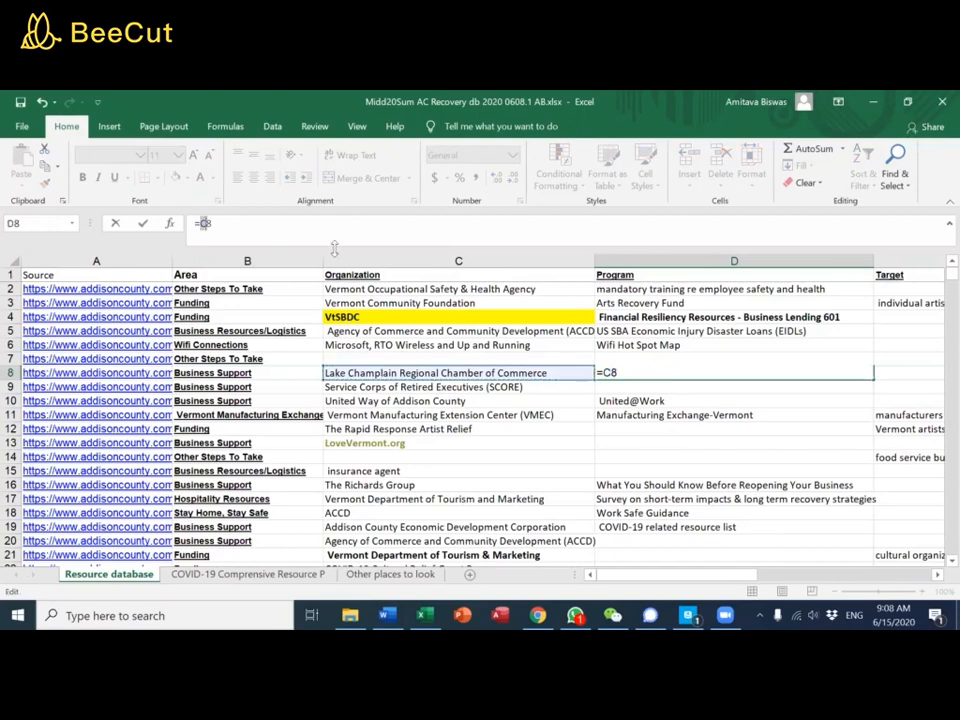
key("F4")
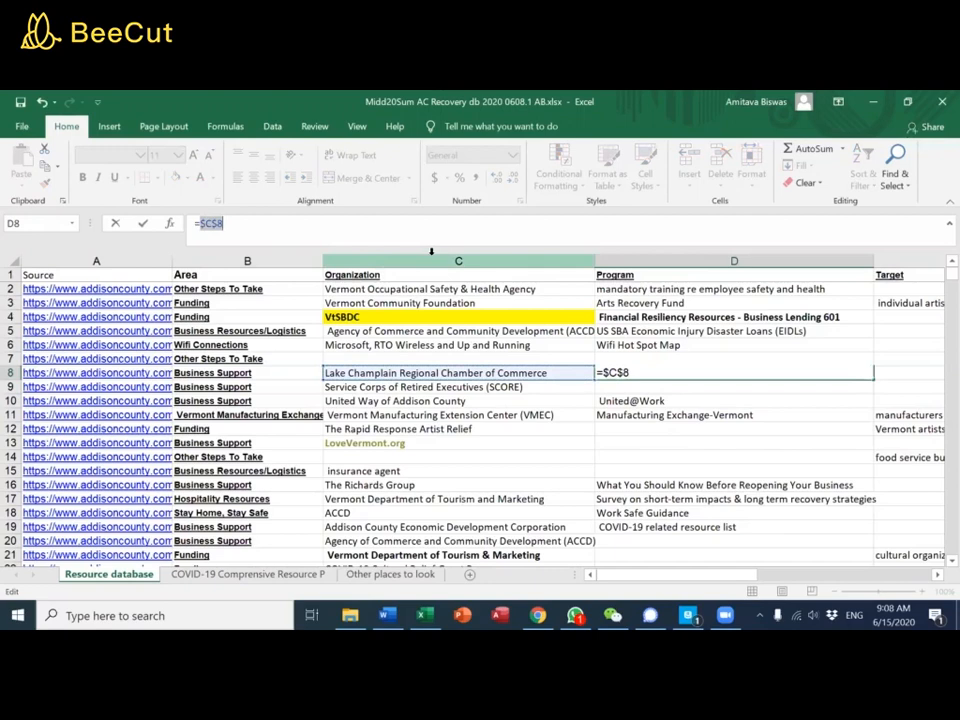
key("Escape")
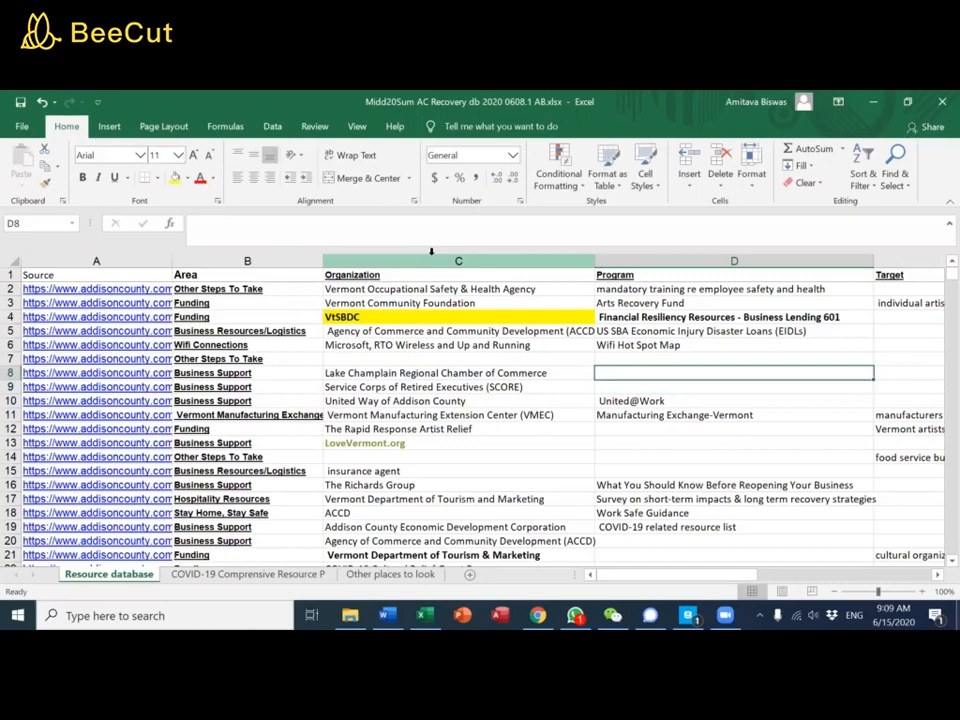
Add filters to the header row of the entire Resource database sheet
left_click(272, 126)
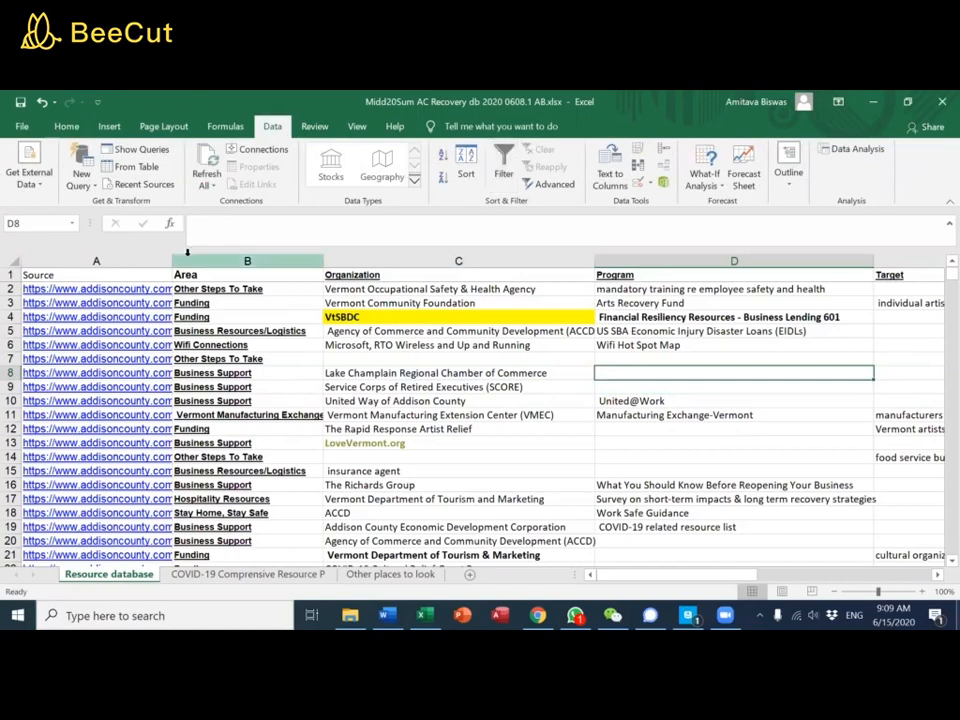
left_click(11, 262)
left_click(503, 165)
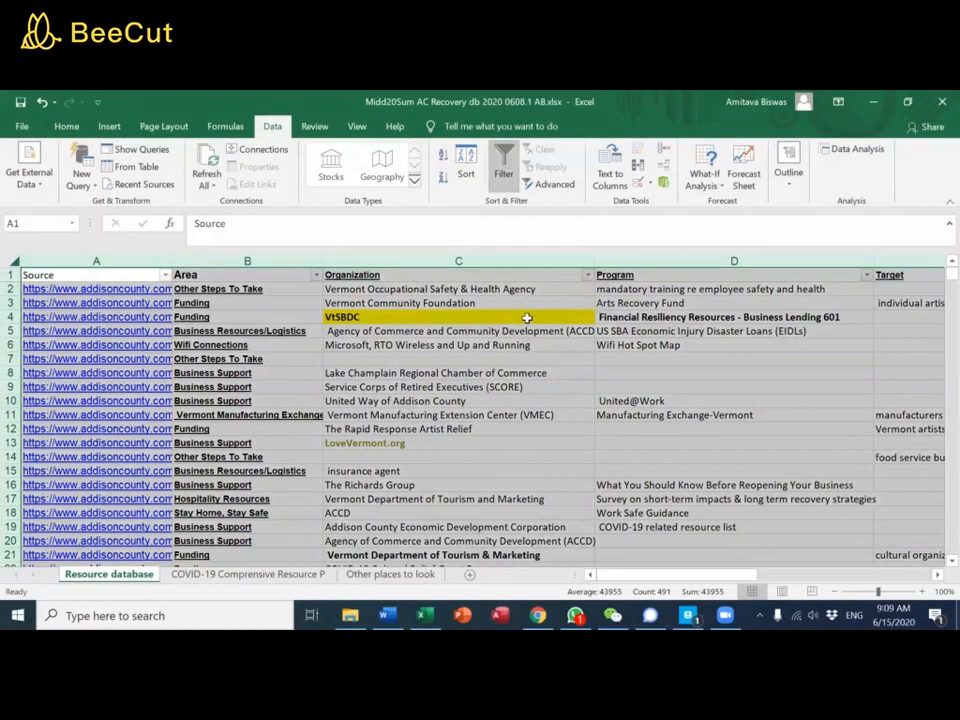
left_click(550, 360)
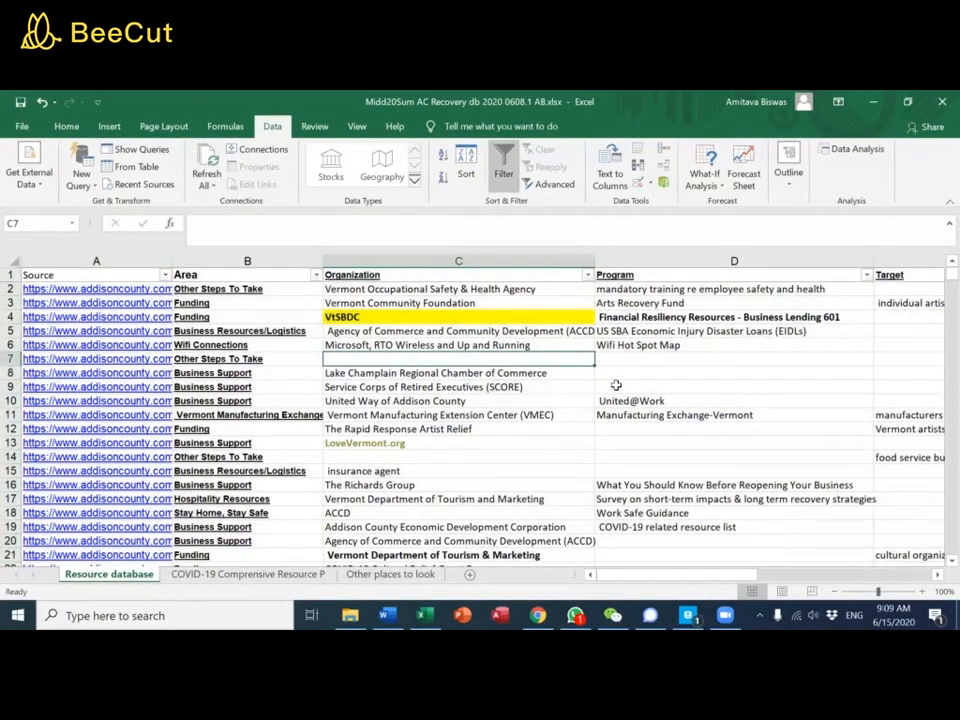
Select the entire Resource database sheet and auto-fit all column widths to their contents
left_click(835, 592)
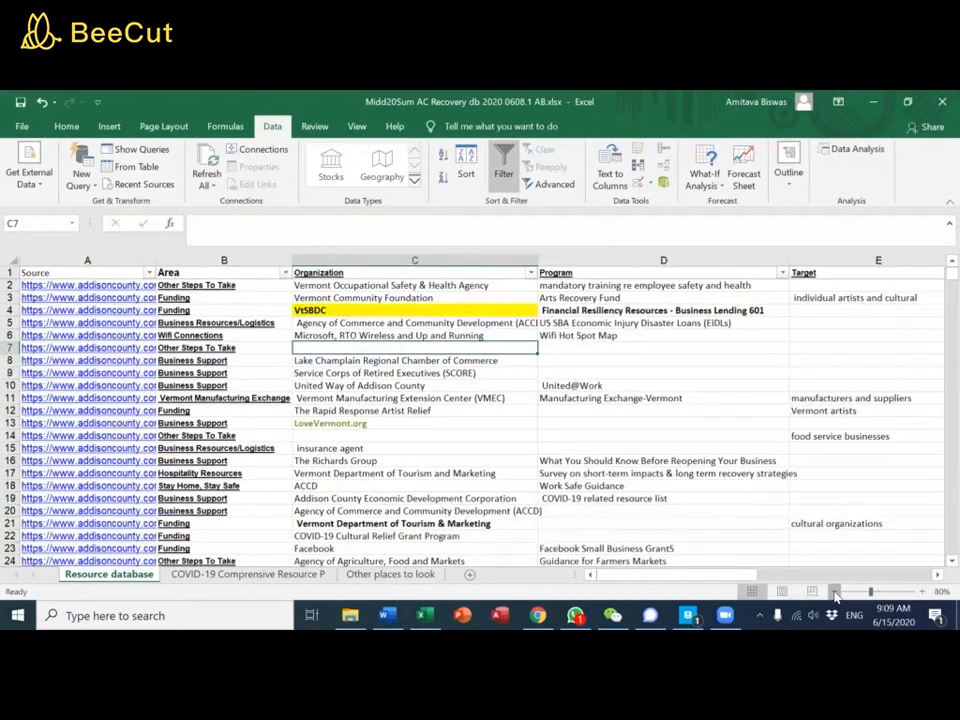
left_click(835, 592)
left_click(835, 592)
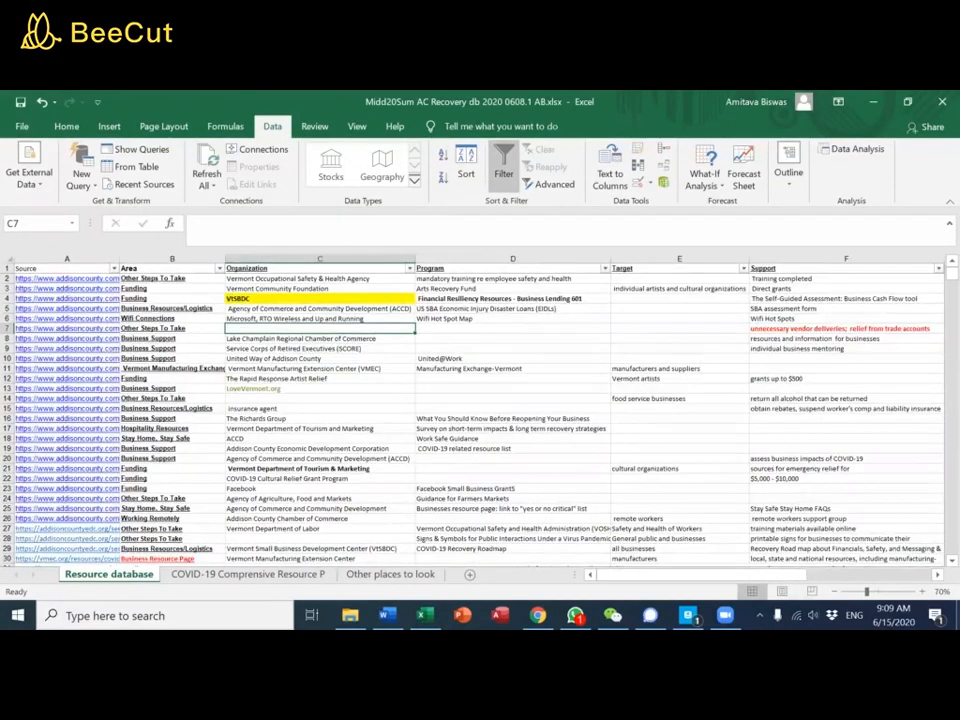
left_click(836, 592)
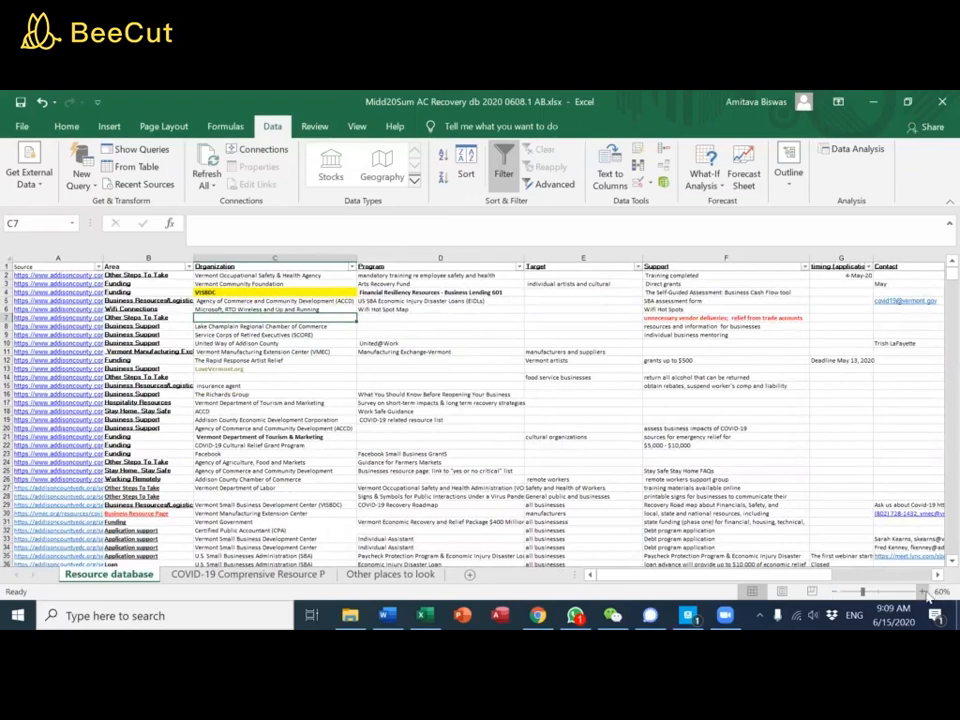
left_click(5, 259)
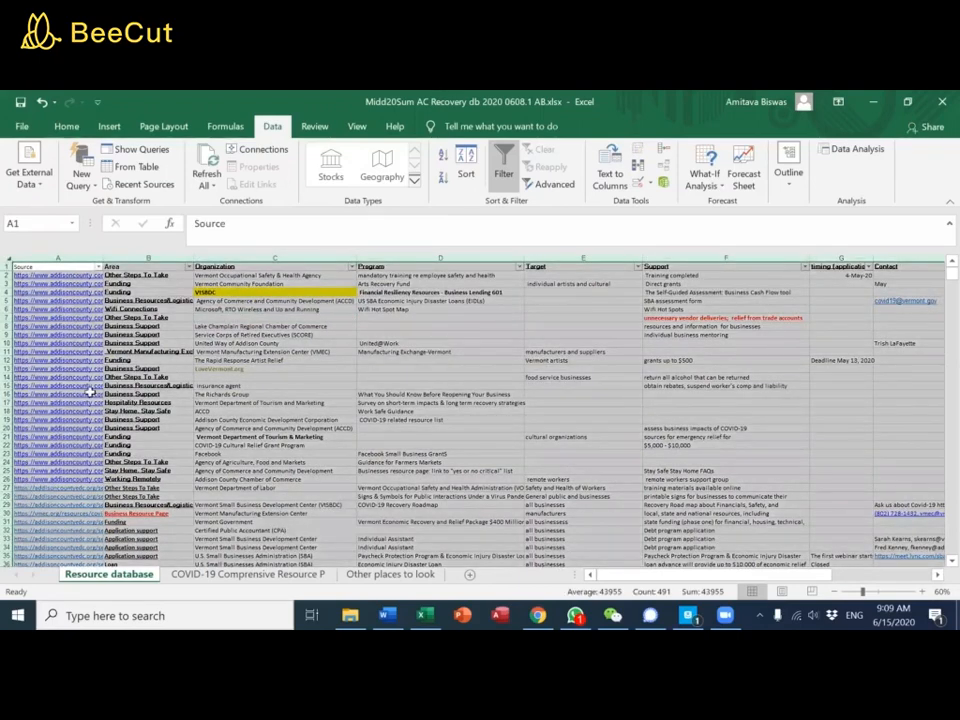
scroll(300, 470, "down", 2)
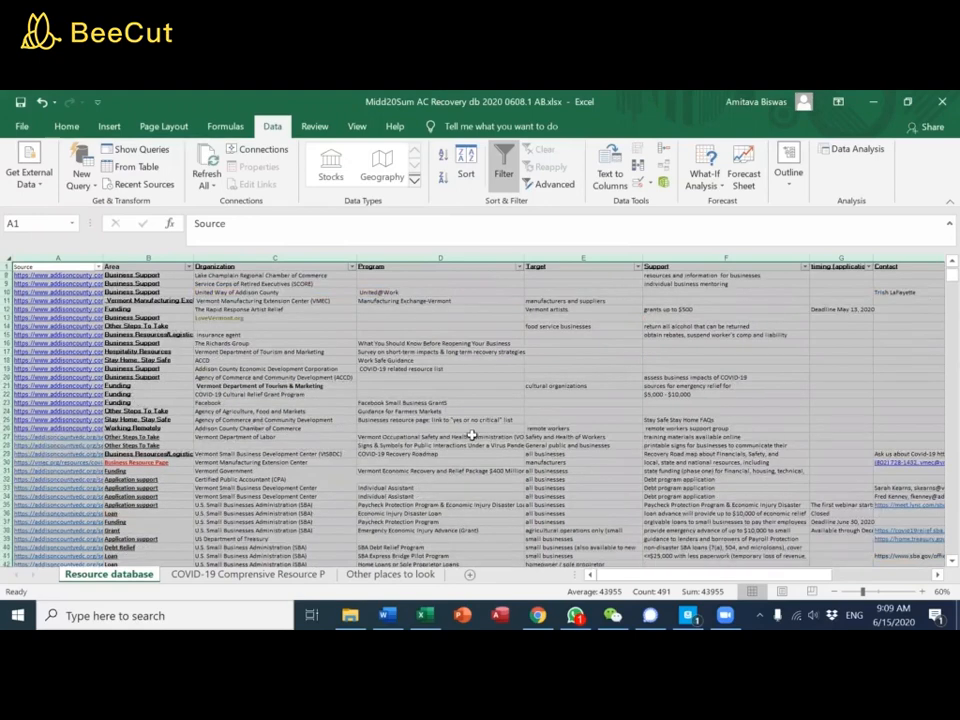
scroll(465, 440, "down", 2)
scroll(460, 433, "up", 4)
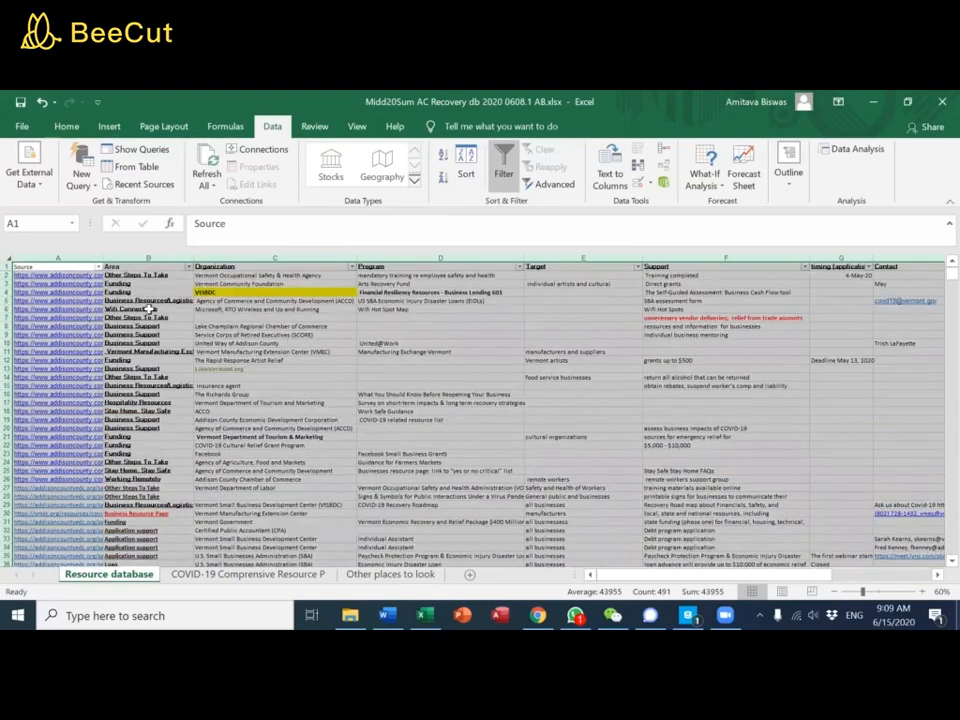
double_click(104, 260)
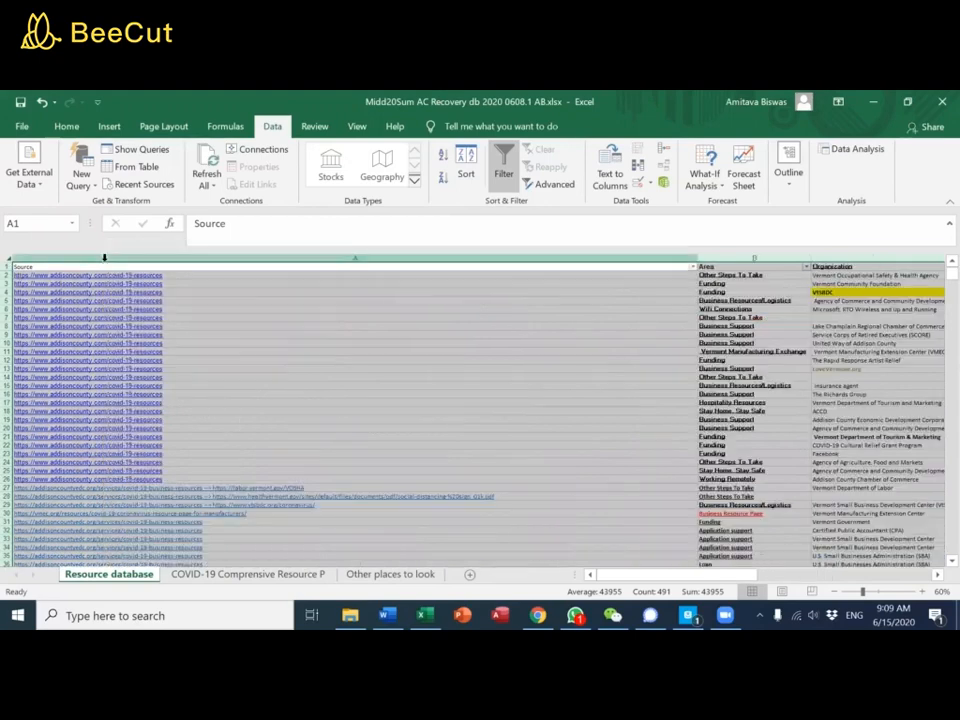
left_click(391, 386)
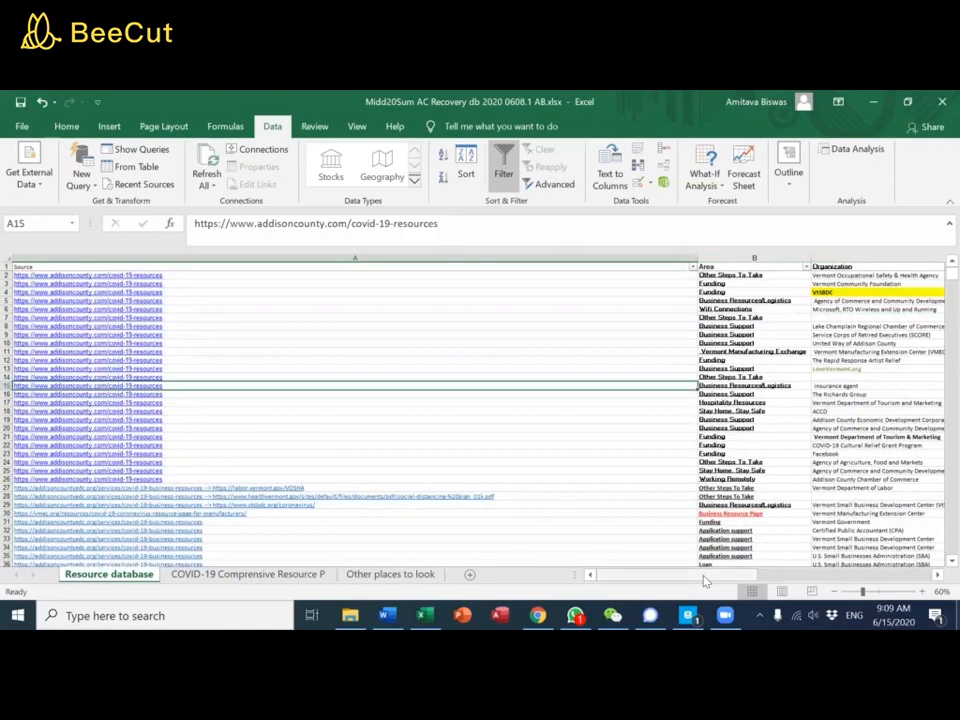
Narrow the Source column to slightly wider than the short addisoncounty.com web addresses
left_click_drag(757, 575, 681, 561)
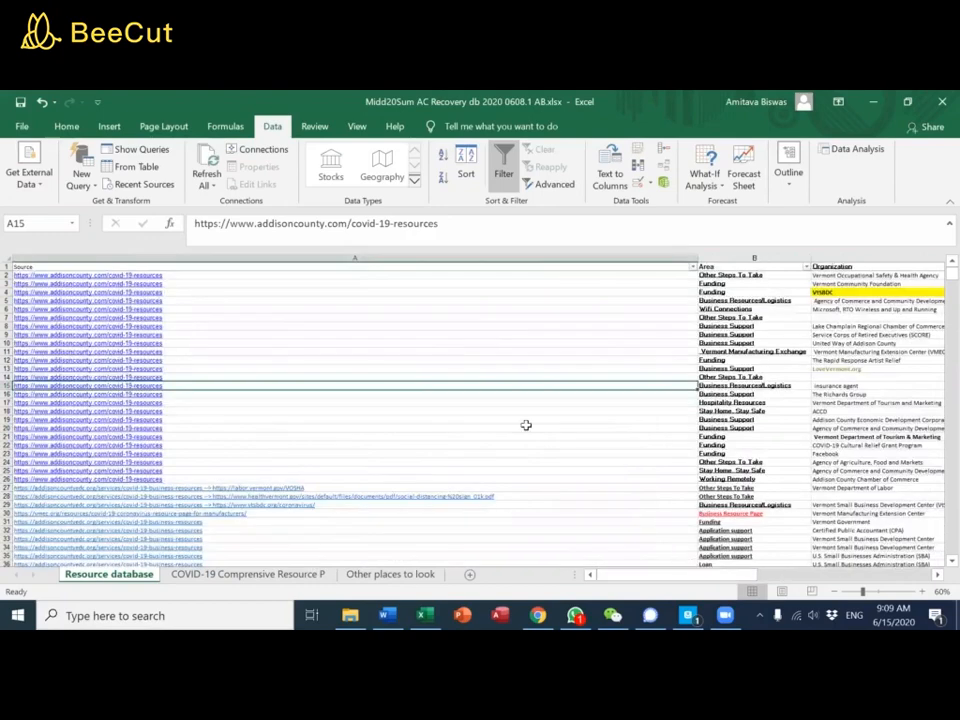
scroll(674, 409, "down", 4)
scroll(674, 409, "up", 4)
left_click_drag(736, 576, 758, 578)
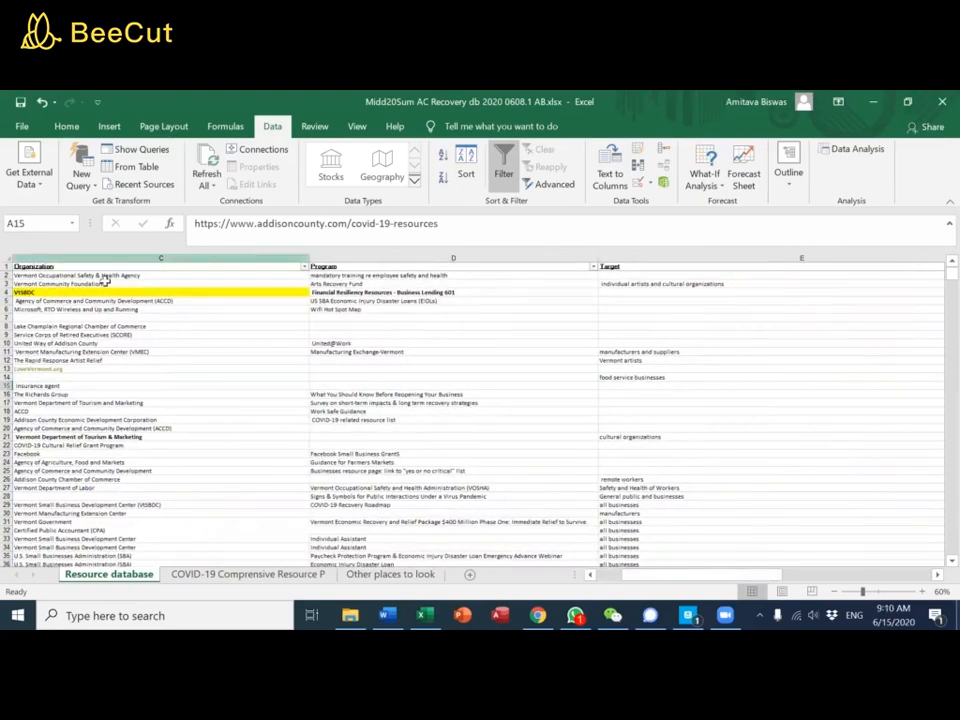
left_click(590, 577)
left_click(590, 577)
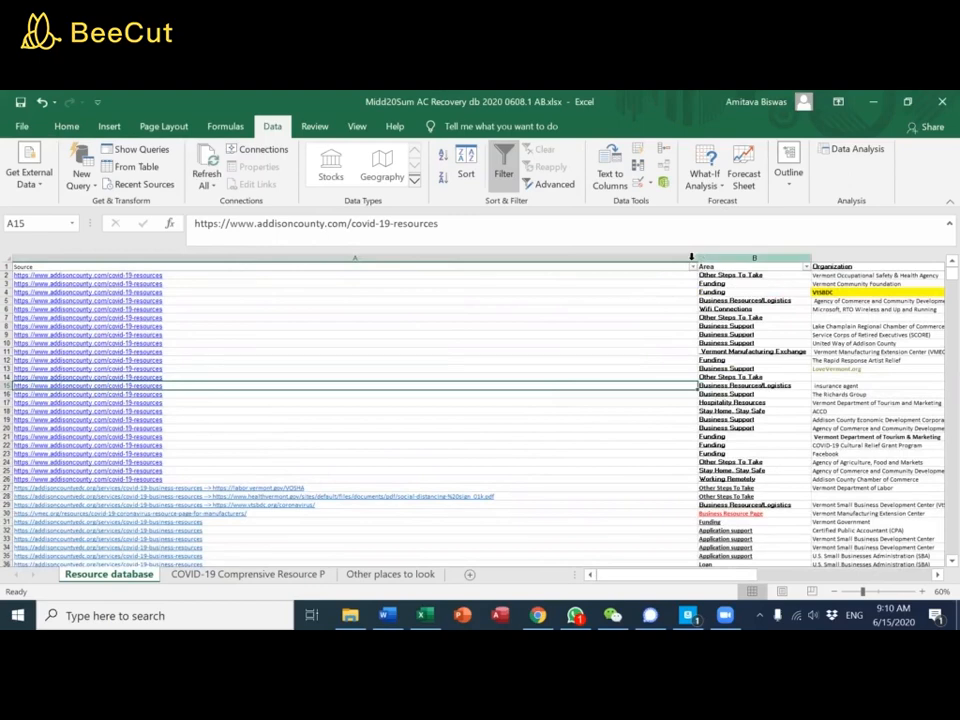
left_click_drag(697, 259, 209, 317)
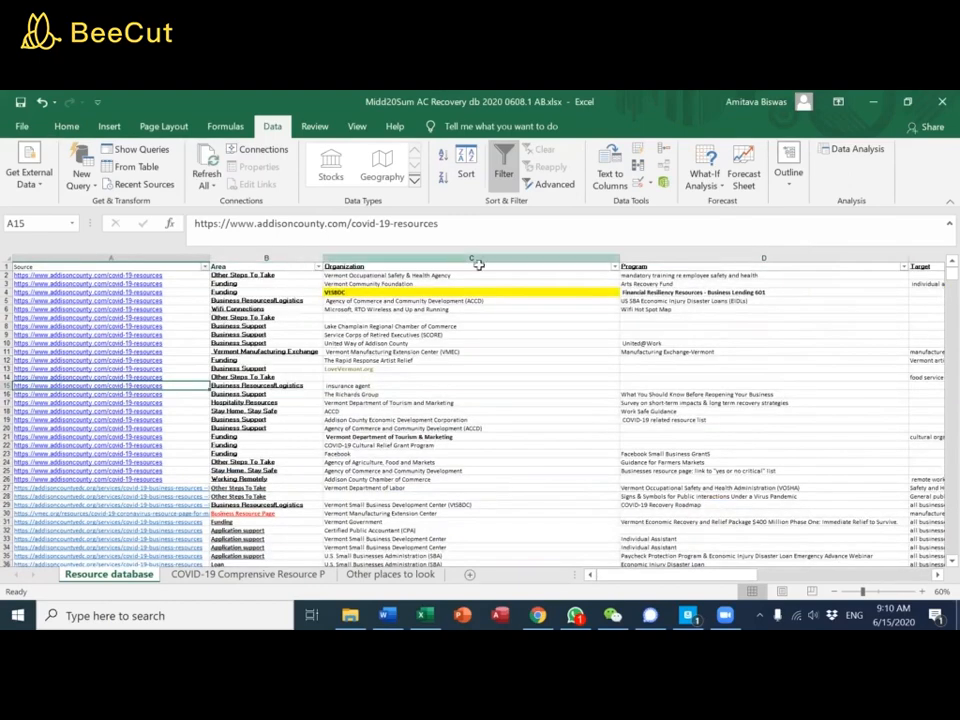
Sort the table by the Organization column from A to Z
left_click(456, 268)
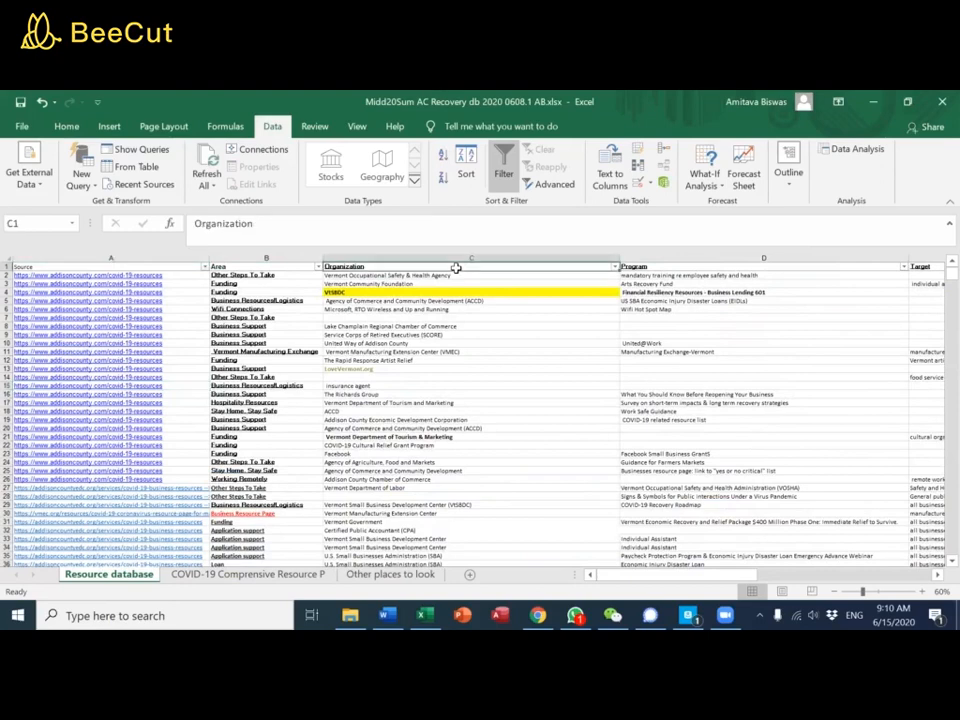
left_click(611, 267)
left_click(605, 277)
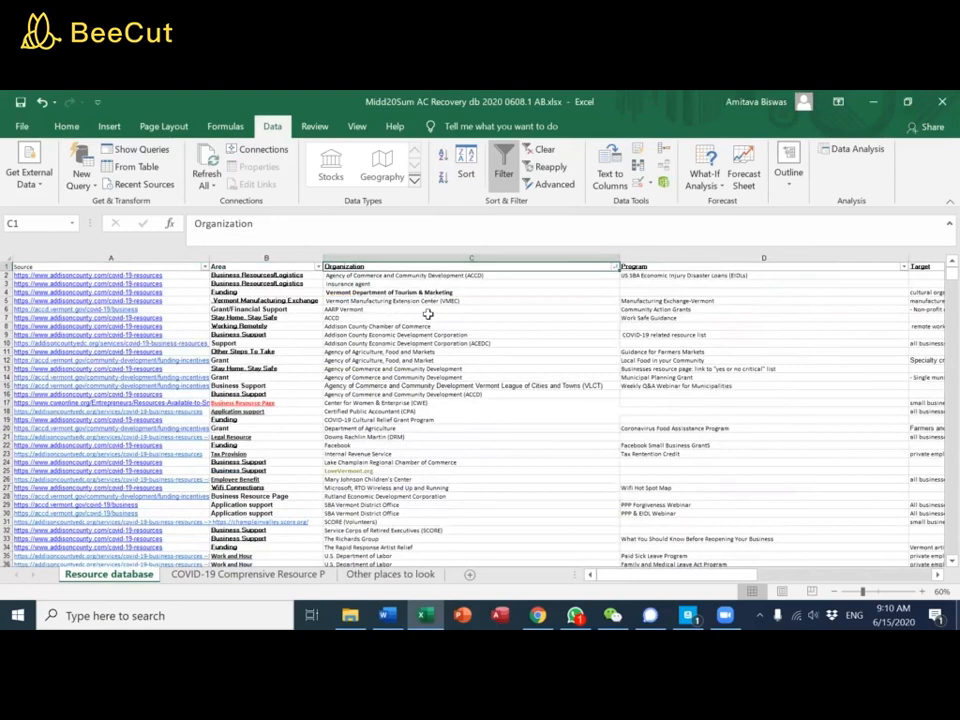
Copy "U.S. Small Business Administration (SBA)" from C37 over the differing spellings down to C44 to make the organization name consistent
scroll(549, 456, "down", 6)
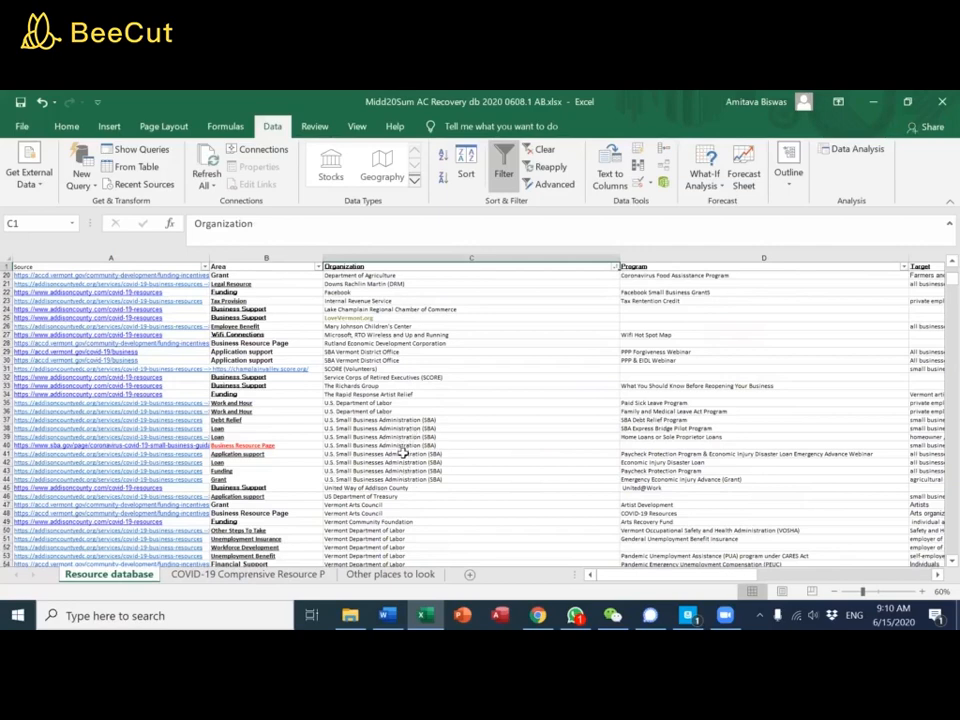
left_click(399, 423)
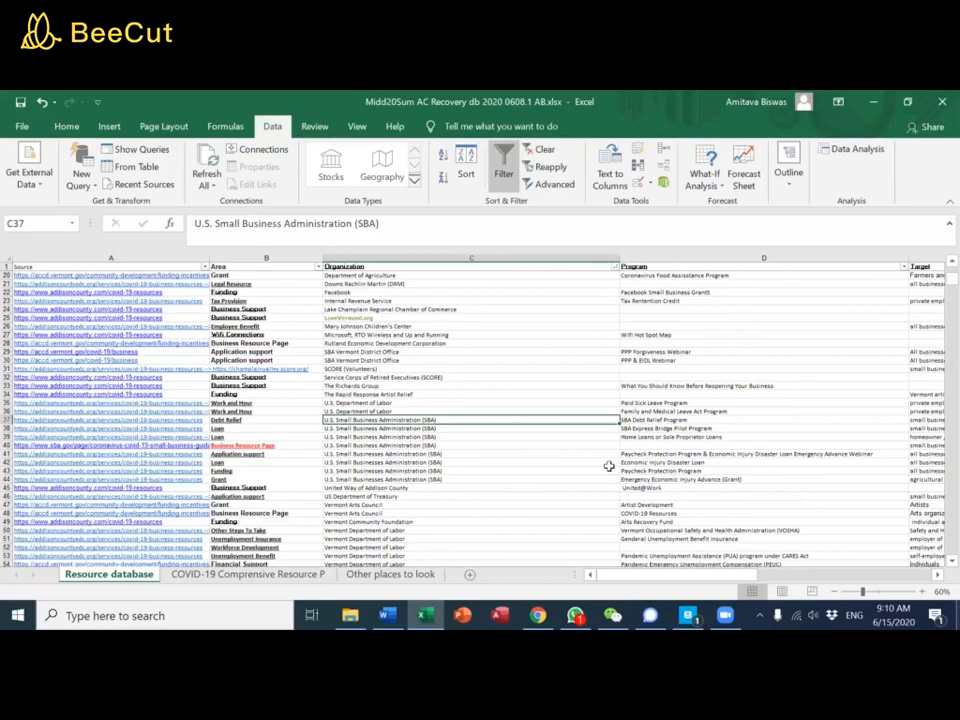
key("ctrl+c")
key("shift+Down")
key("shift+Down")
key("shift+Down")
key("shift+Down")
key("shift+Down")
key("shift+Down")
key("shift+Down")
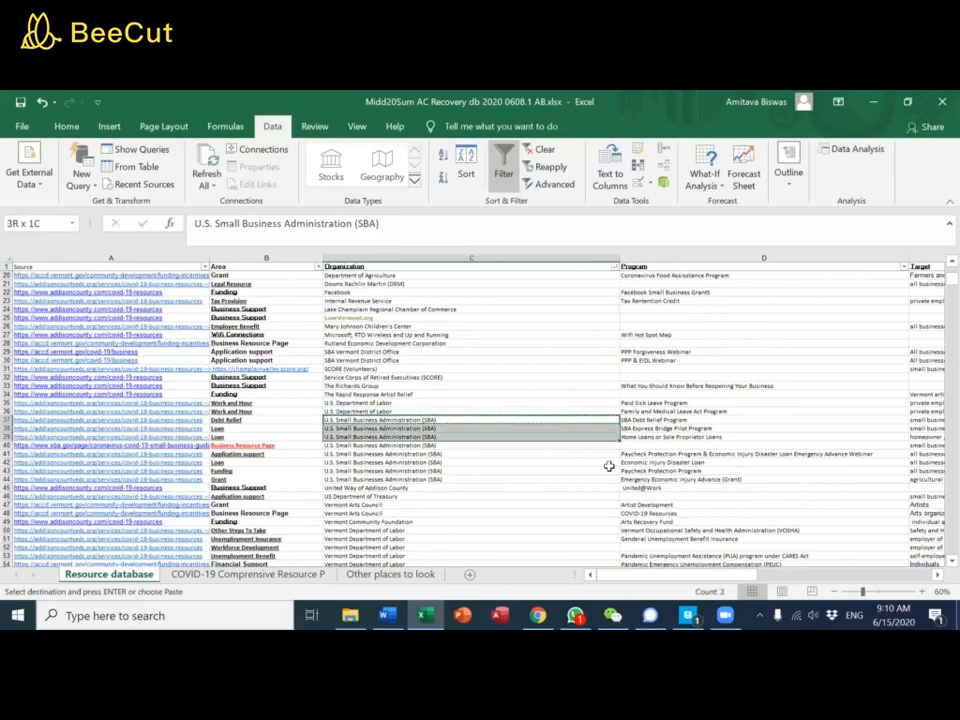
key("ctrl+v")
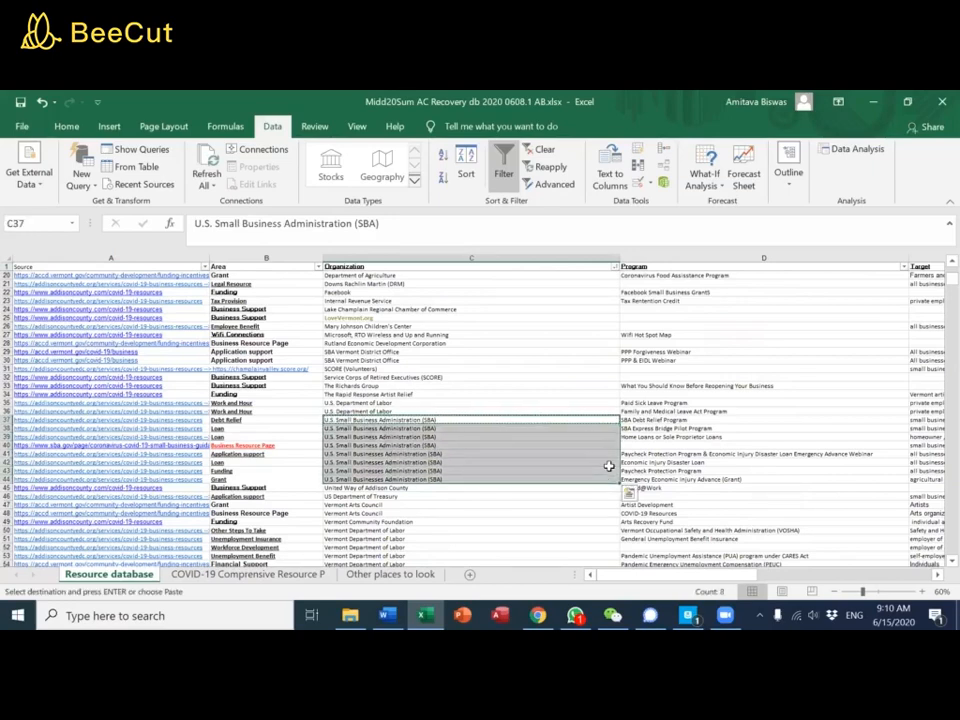
left_click(501, 479)
Check the remaining organization names for inconsistencies, and narrow the Organization column to roughly a quarter of its width
scroll(509, 510, "down", 6)
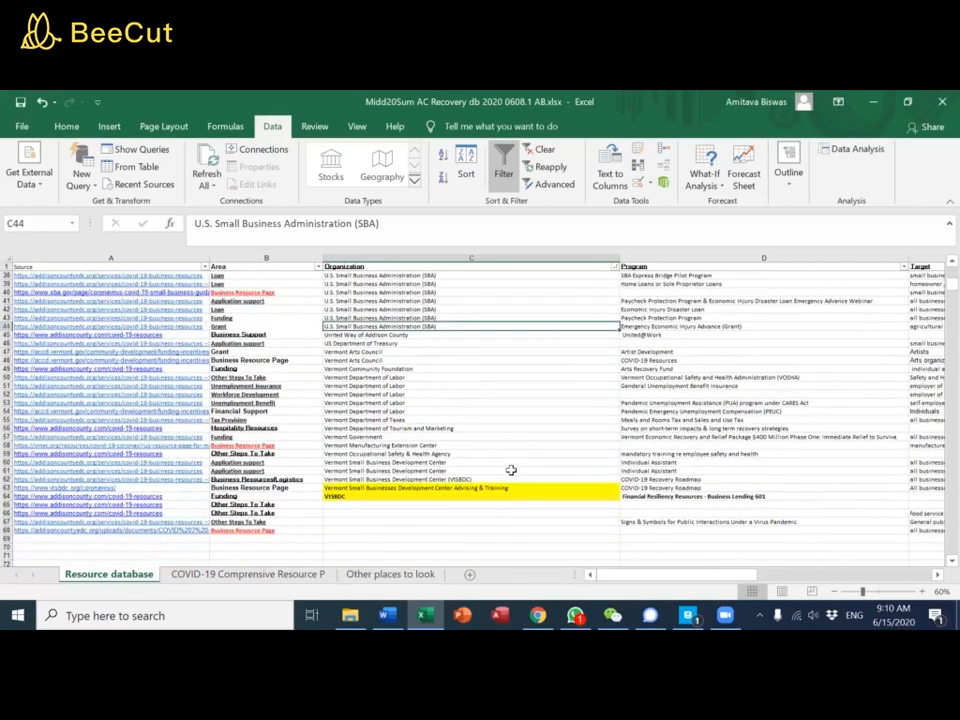
scroll(511, 428, "up", 6)
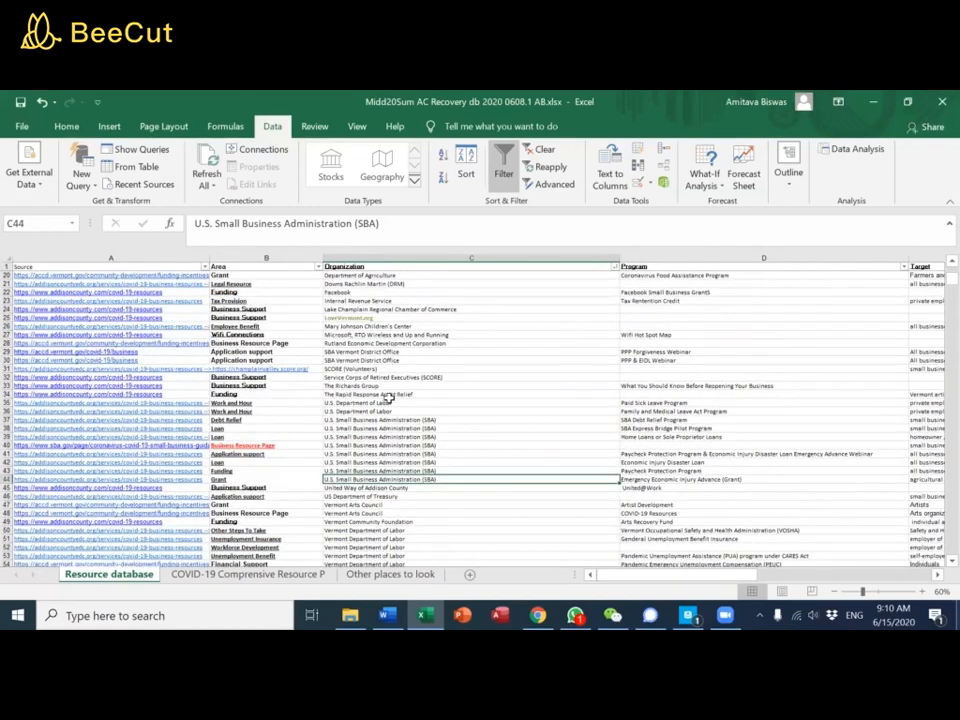
scroll(450, 396, "up", 6)
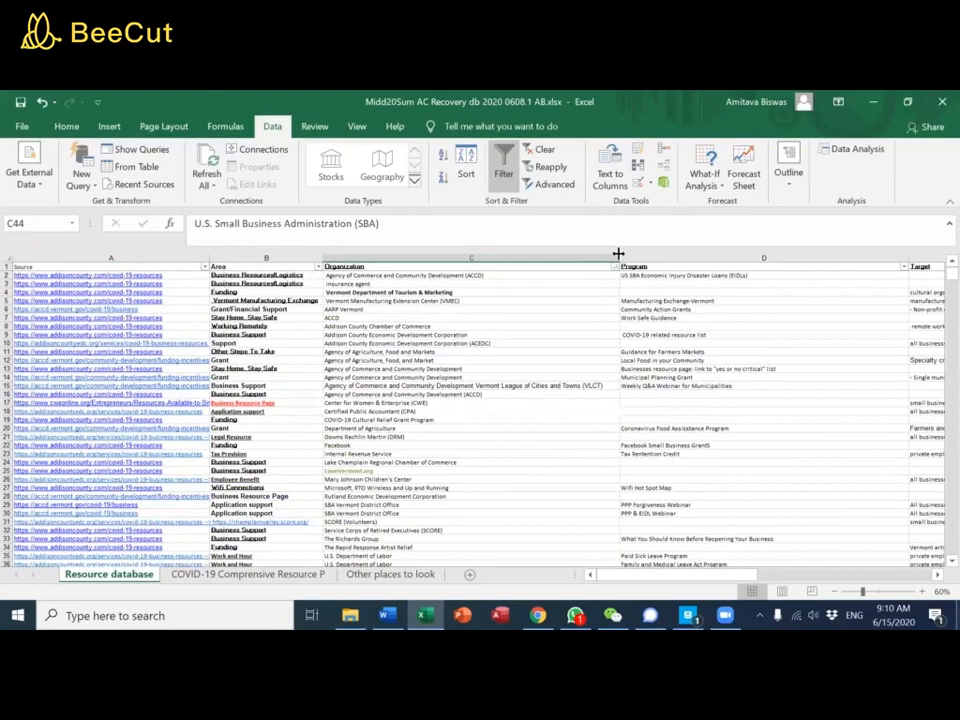
left_click_drag(620, 260, 393, 262)
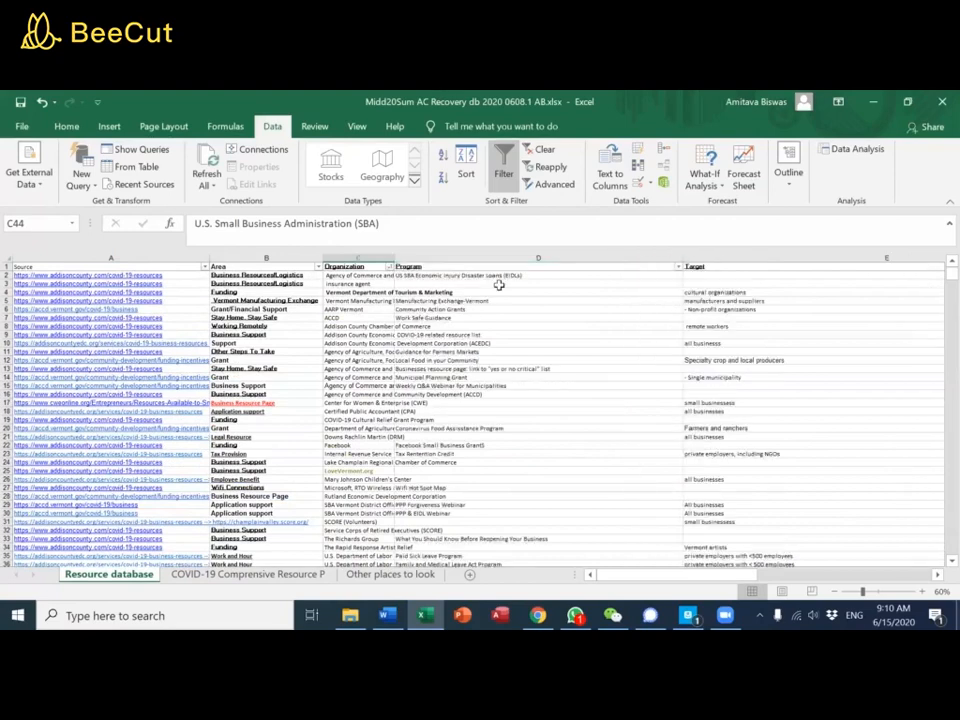
Sort the table by the Program column from A to Z, review the program names, and narrow that column
left_click(677, 267)
left_click(503, 297)
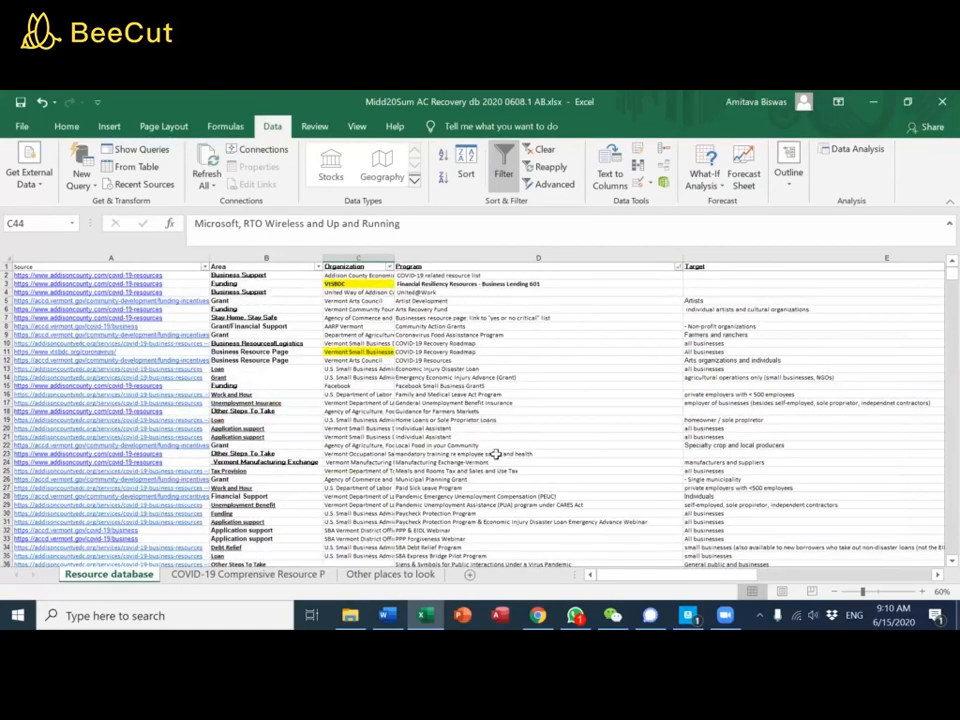
scroll(497, 457, "down", 3)
scroll(497, 457, "down", 6)
scroll(494, 468, "up", 6)
scroll(494, 468, "up", 3)
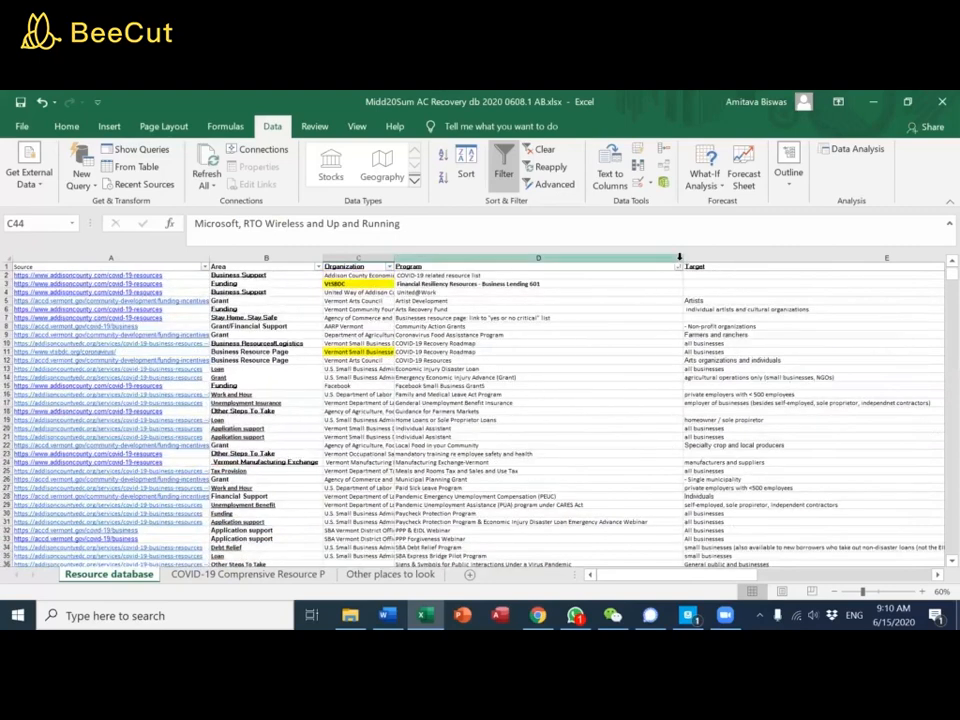
left_click_drag(681, 259, 462, 277)
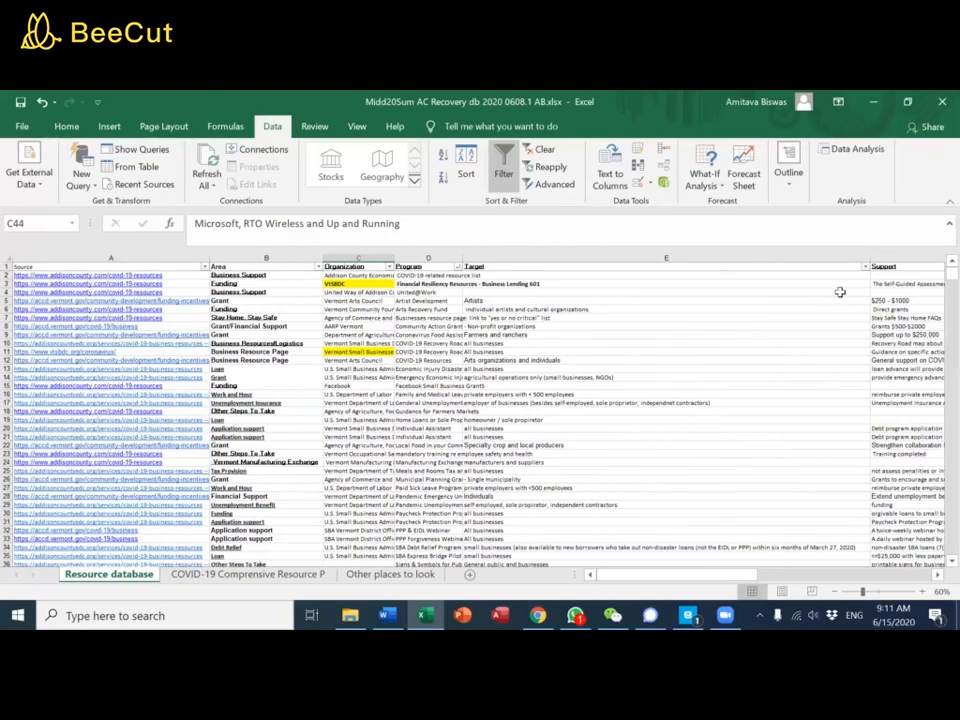
Sort the table by the Target column from A to Z and review its entries for inconsistencies
left_click(649, 259)
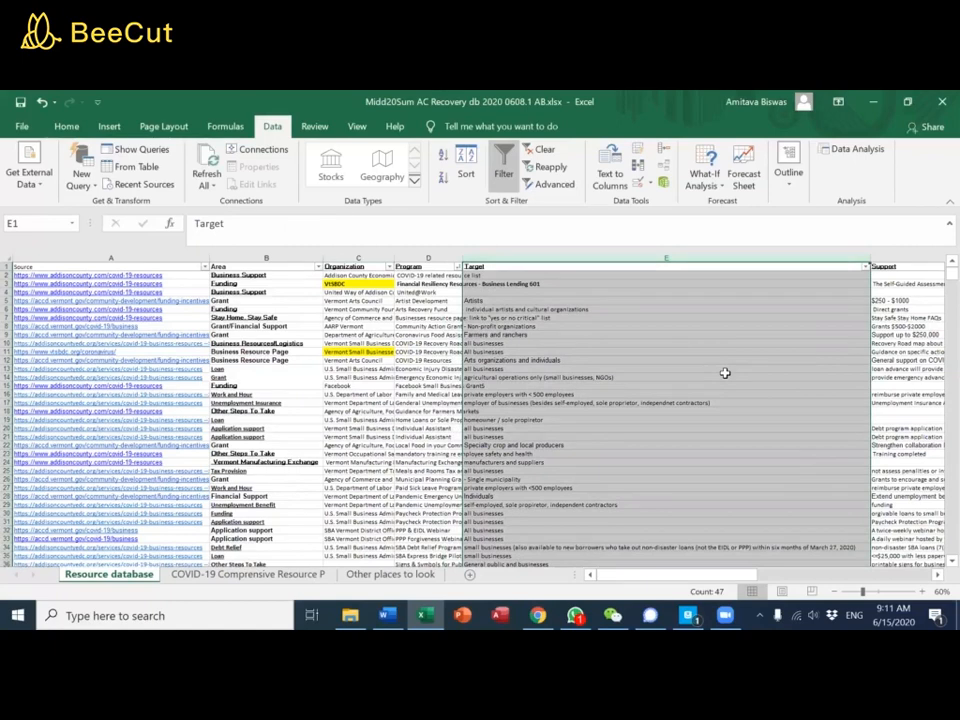
left_click(867, 272)
left_click(772, 275)
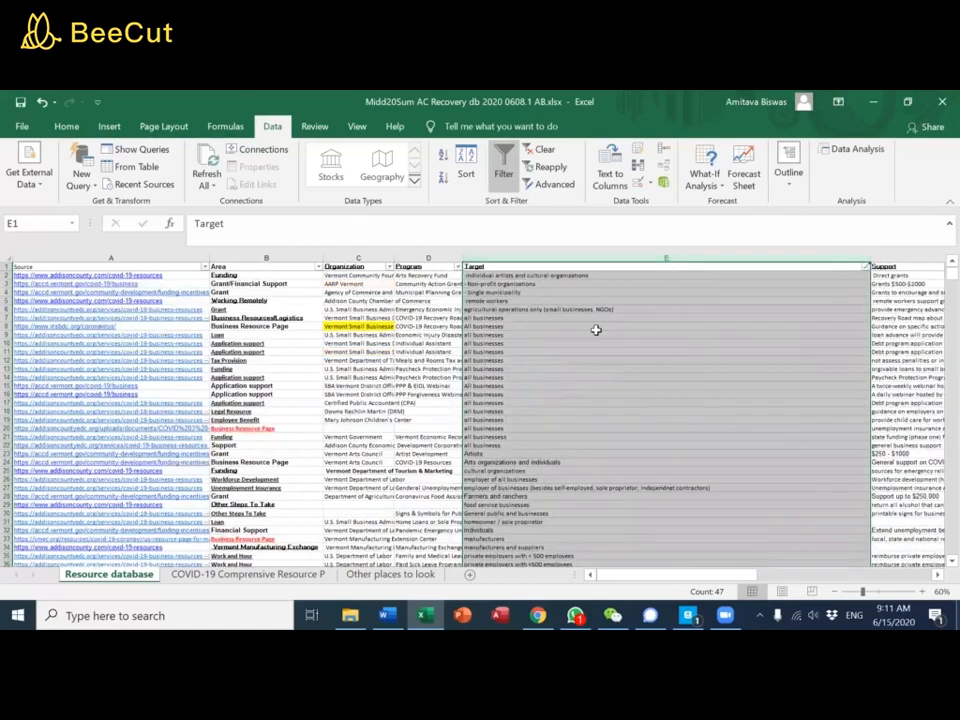
left_click(493, 343)
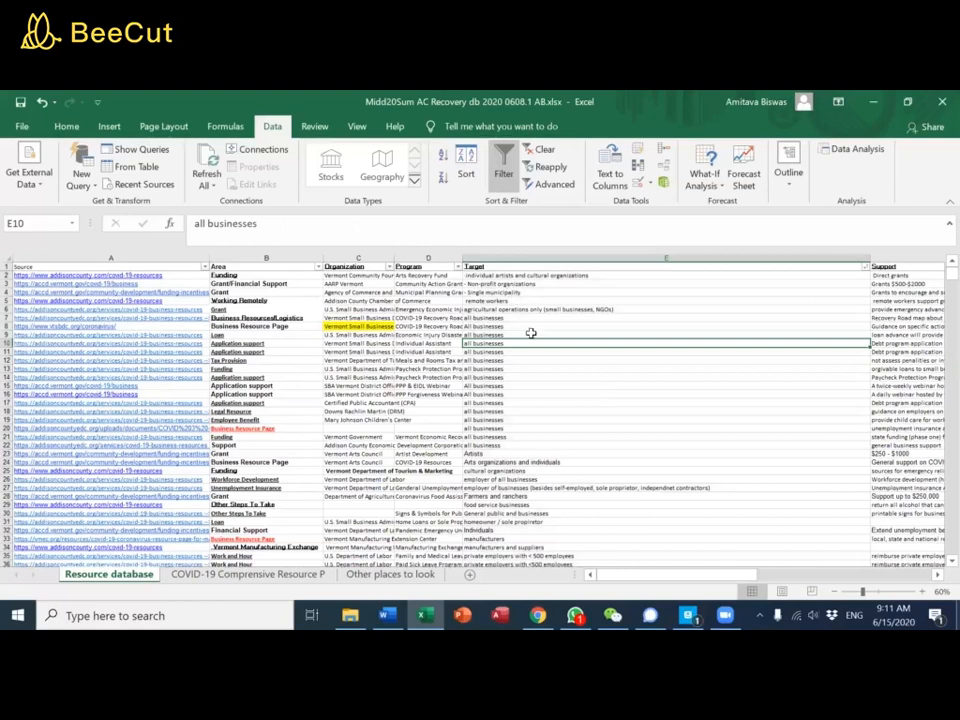
scroll(575, 401, "down", 3)
scroll(577, 402, "down", 4)
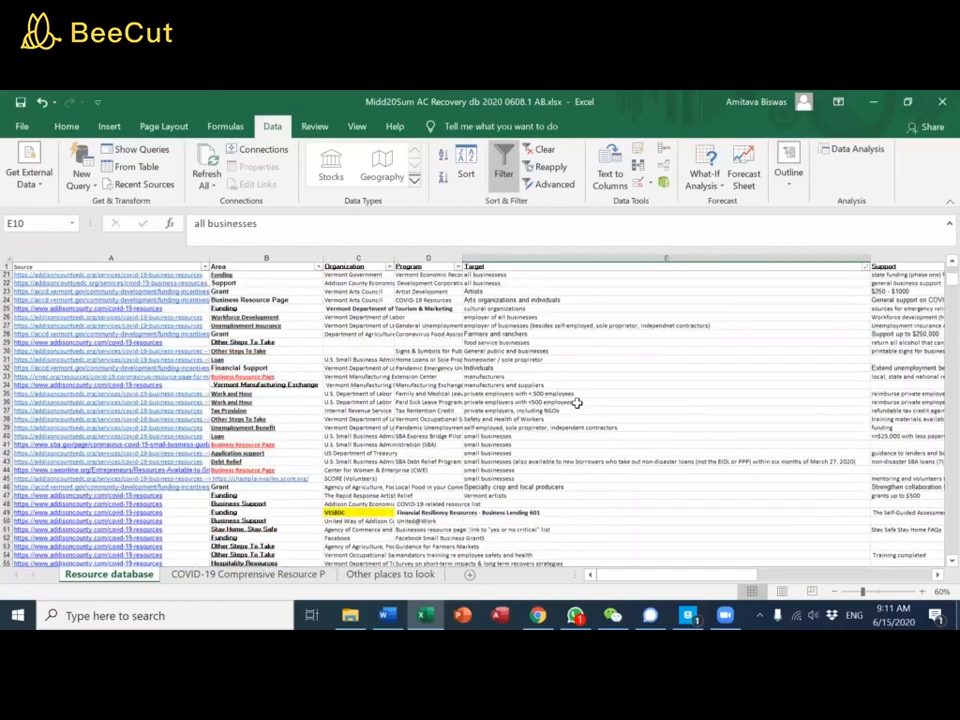
scroll(577, 402, "down", 3)
scroll(577, 402, "up", 4)
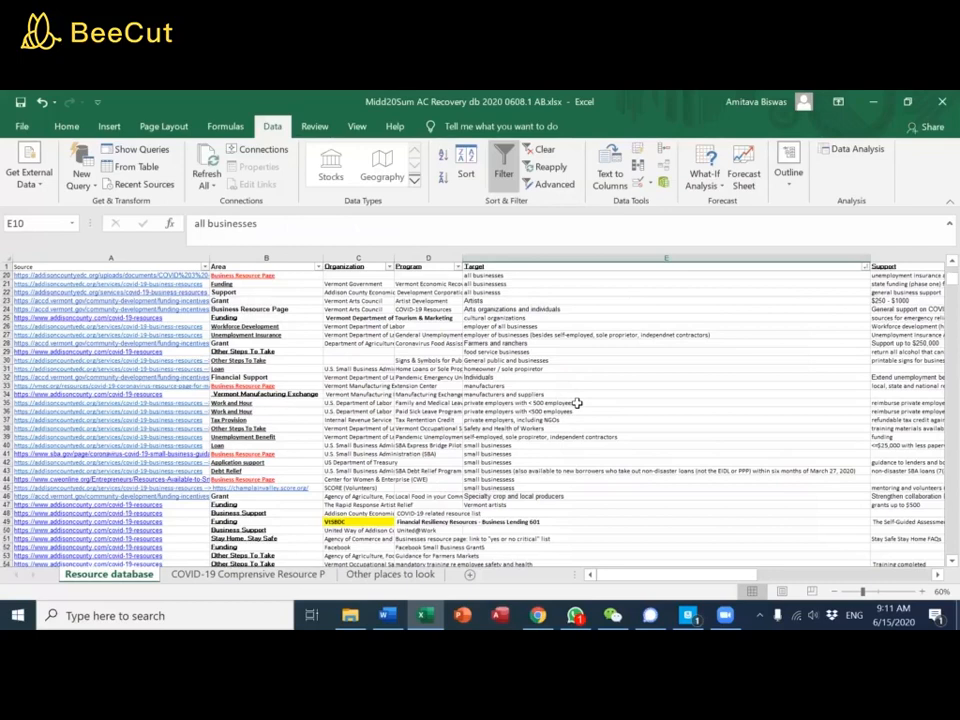
Move the parenthetical note about new borrowers and non-disaster loans from E43 to the Notes column in N43, leaving "small businesses" as the target
left_click(547, 470)
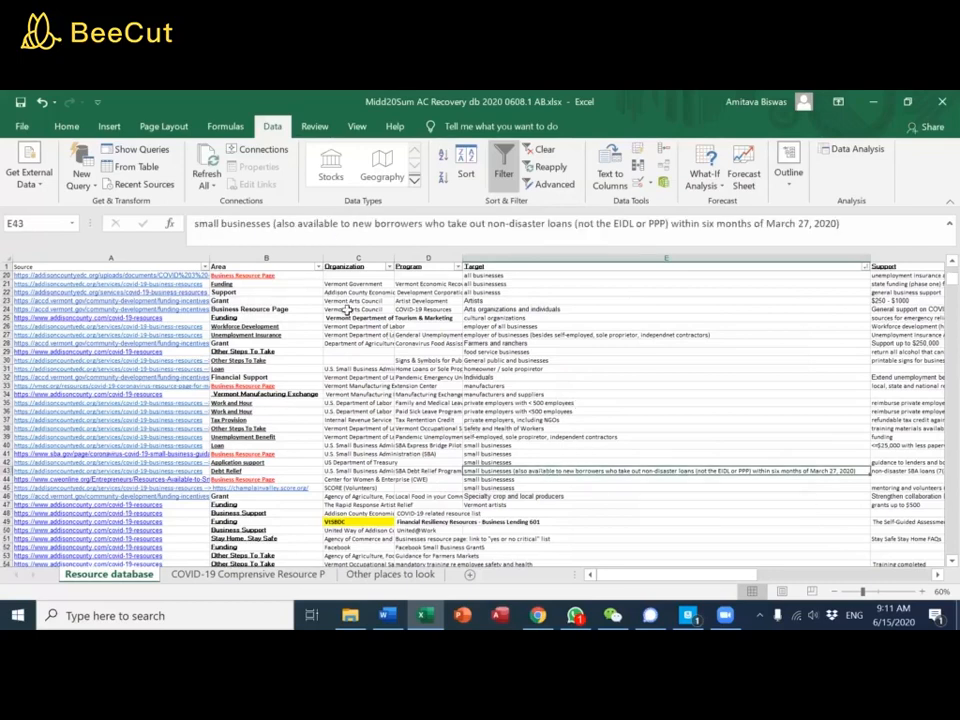
left_click_drag(272, 223, 832, 241)
key("ctrl+c")
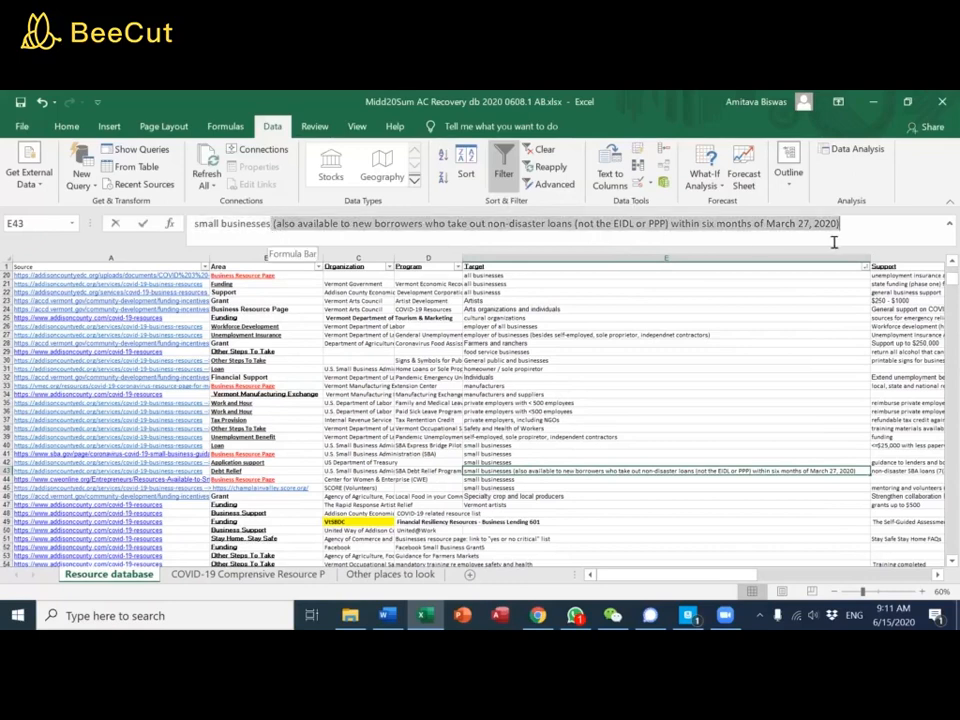
key("Delete")
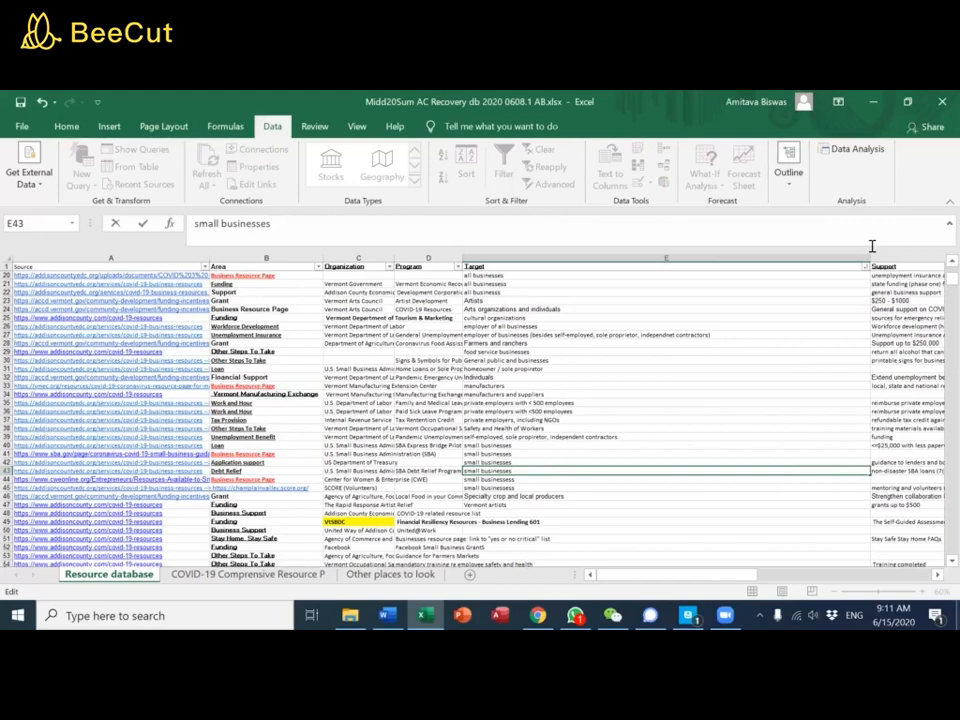
key("Tab")
key("Tab")
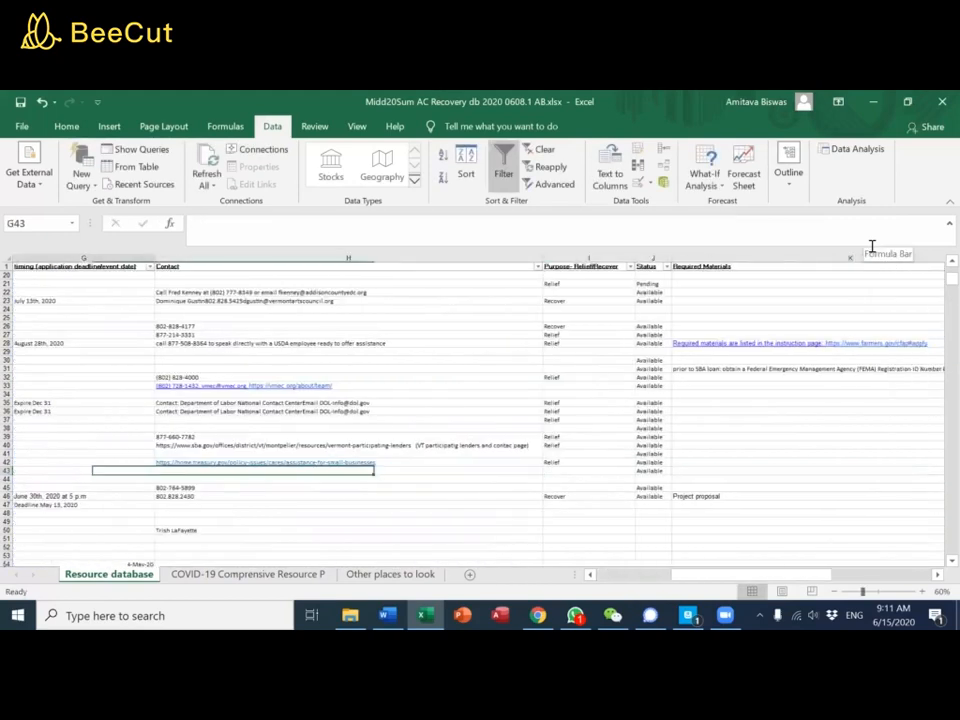
key("shift+Tab")
key("Tab")
key("Tab")
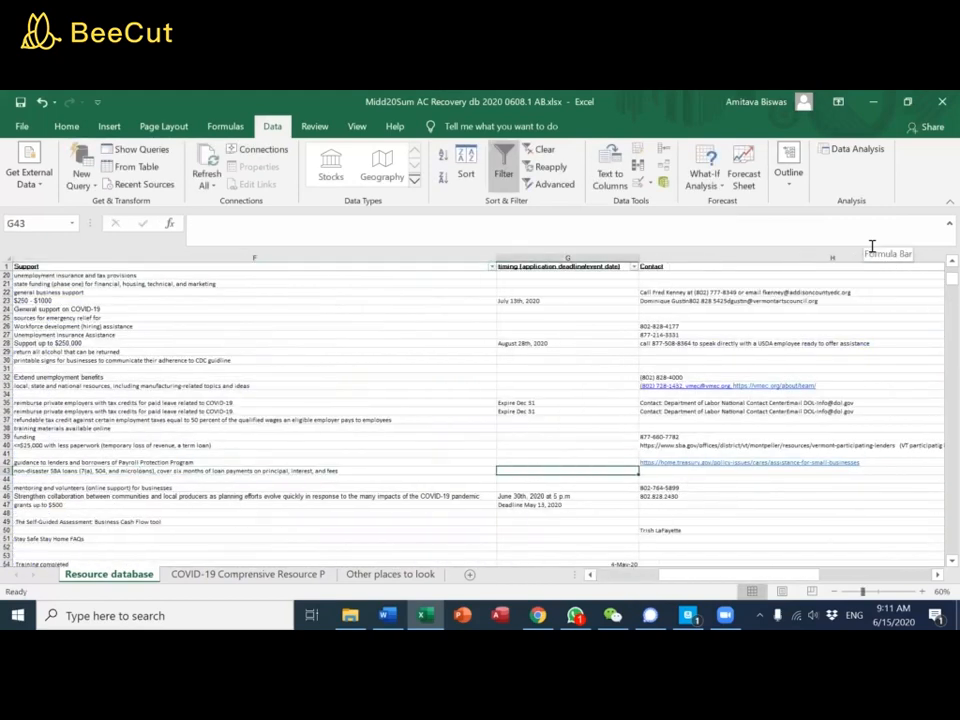
key("Tab")
key("Tab")
key("Tab")
key("Tab")
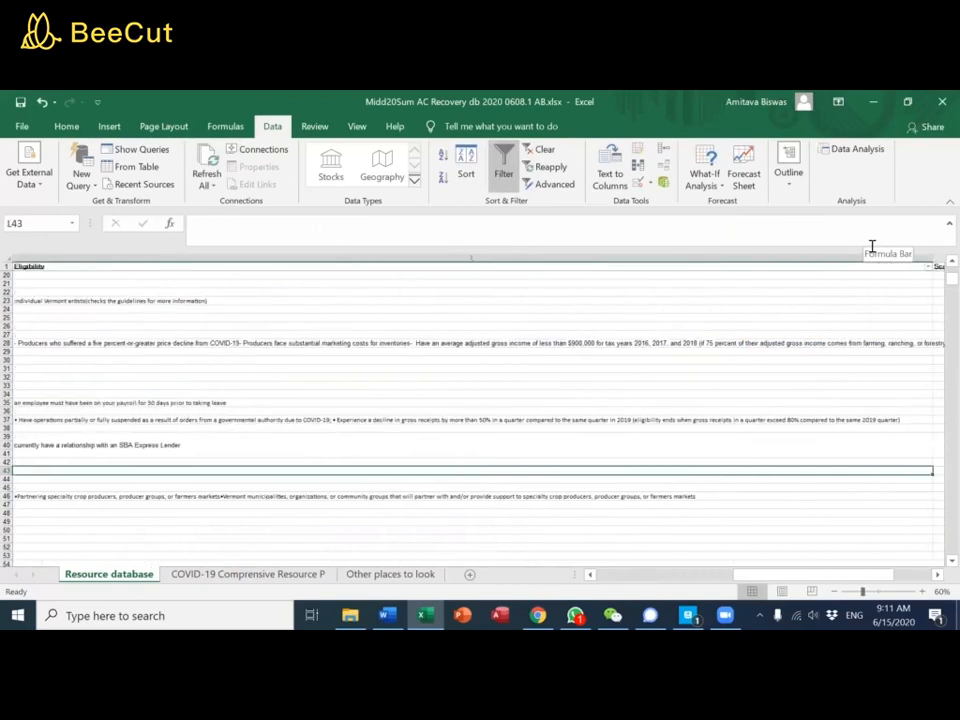
key("Tab")
key("Tab")
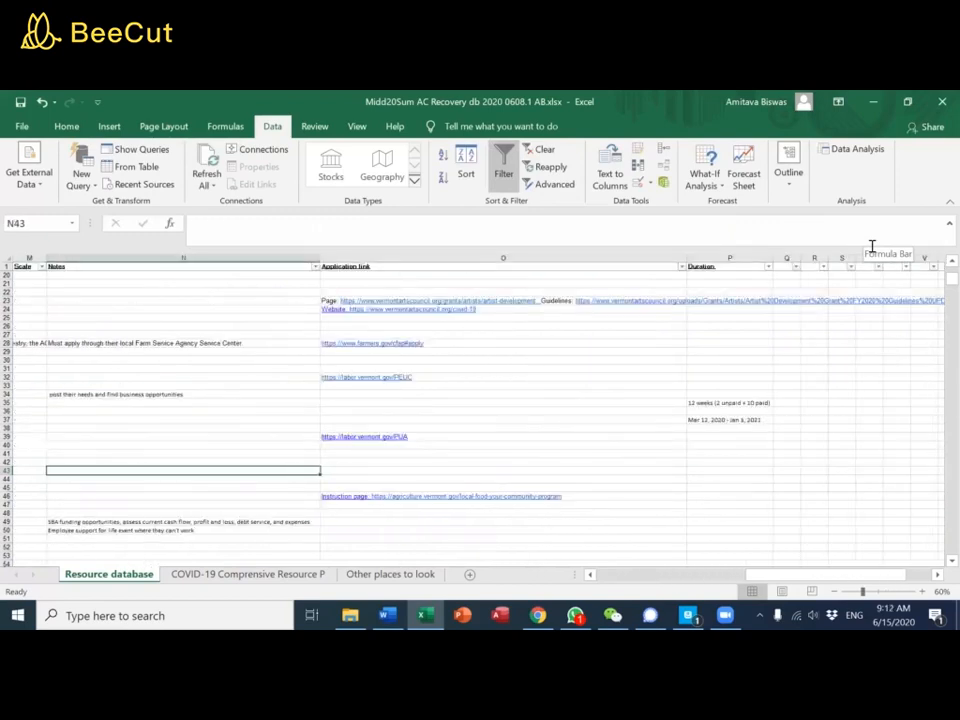
key("ctrl+v")
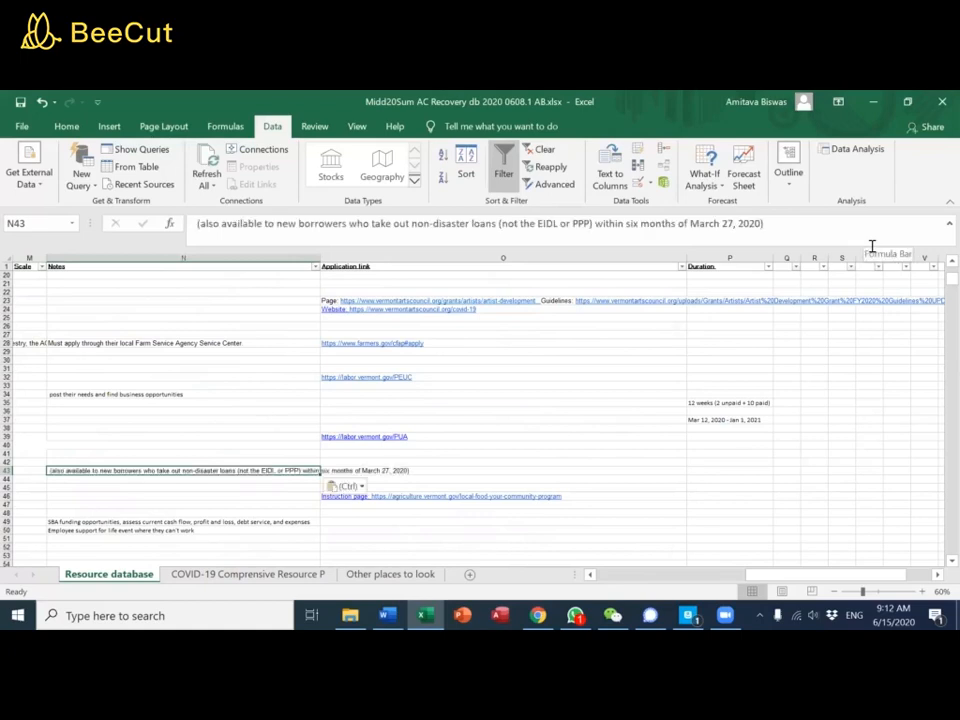
Copy "small businesses" from E40 over the Target entries down to E45, and fit the Target column's width to its contents
key("shift+Tab")
key("shift+Tab")
key("shift+Tab")
key("shift+Tab")
key("shift+Tab")
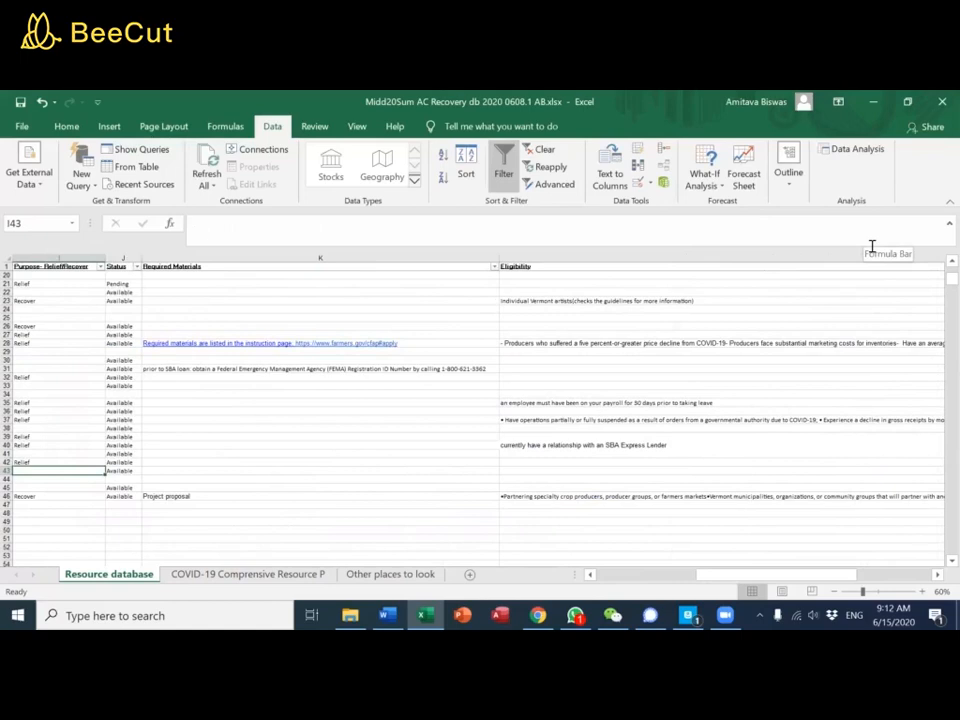
key("shift+Tab")
key("shift+Tab")
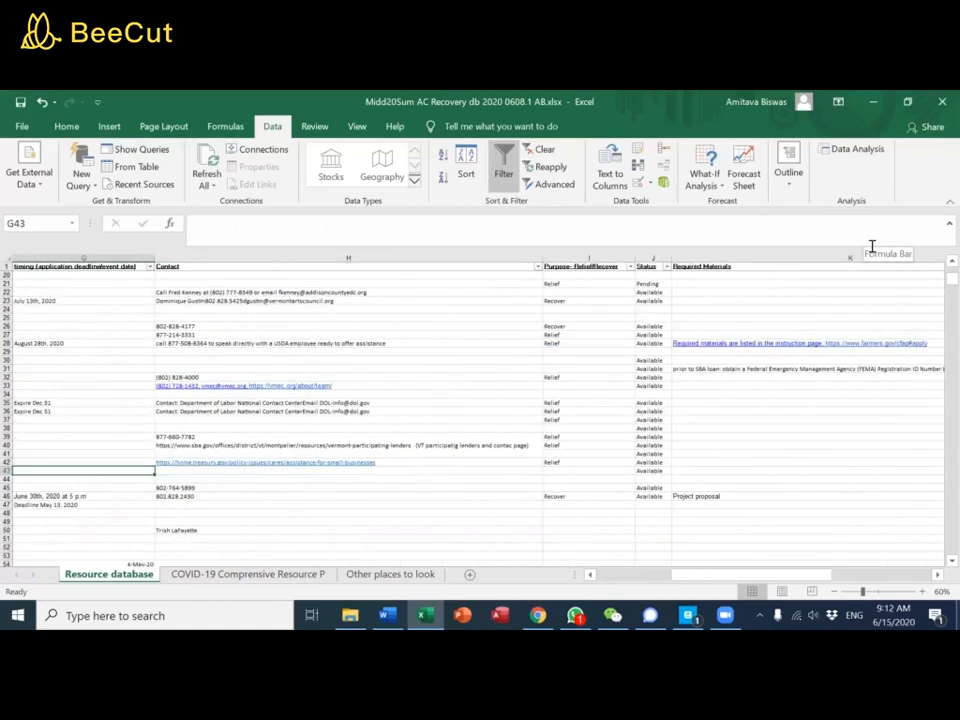
key("shift+Tab")
key("shift+Tab")
key("shift+Tab")
key("shift+Tab")
key("shift+Tab")
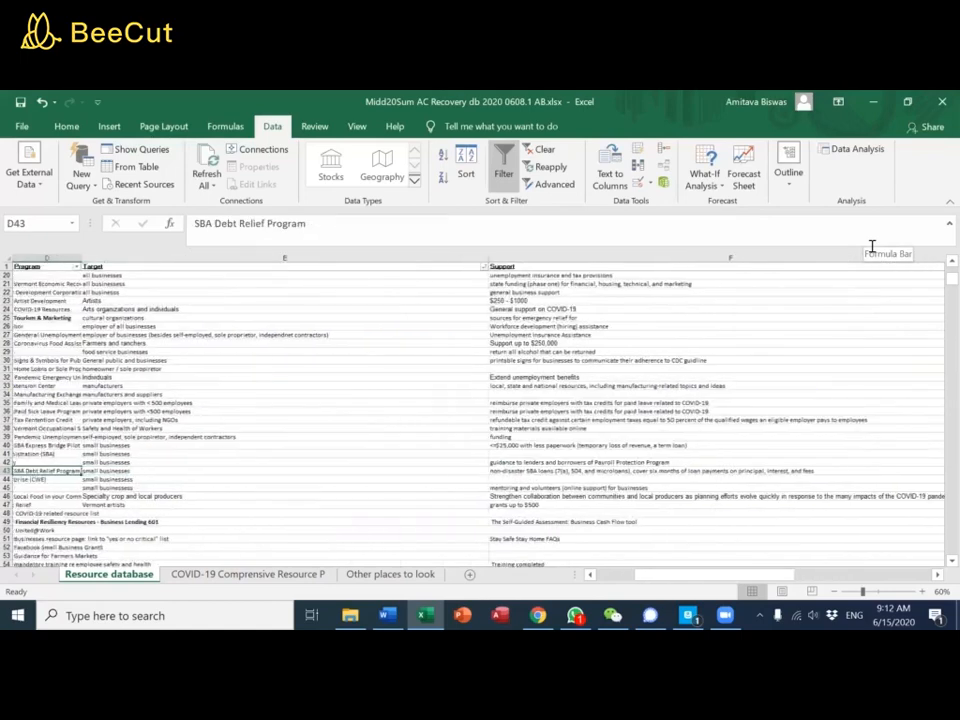
key("shift+Tab")
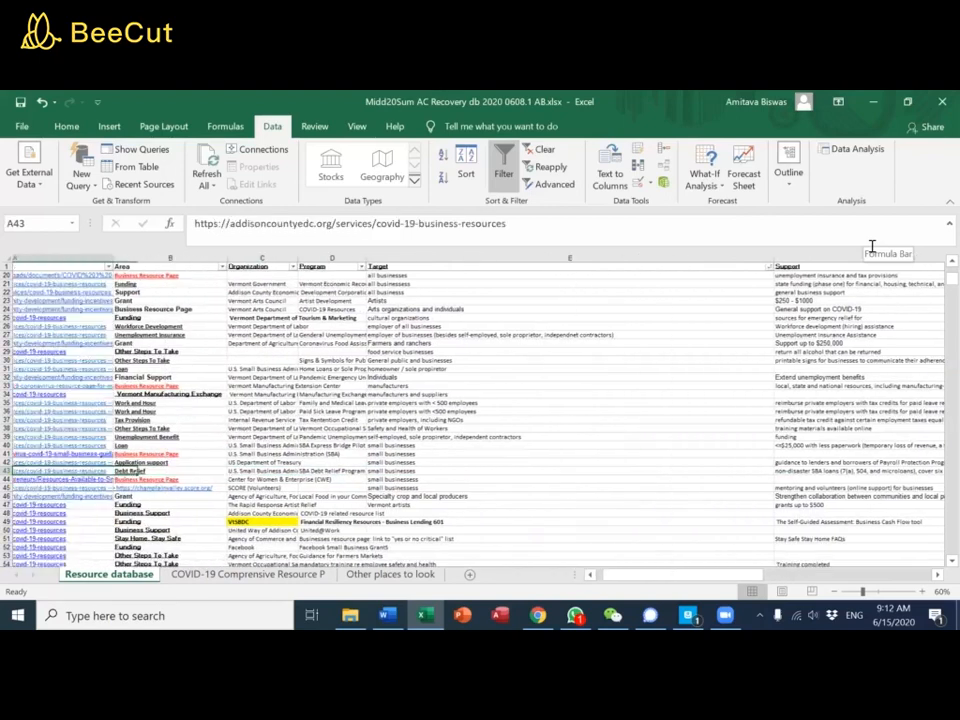
key("Tab")
key("Tab")
key("Tab")
key("Tab")
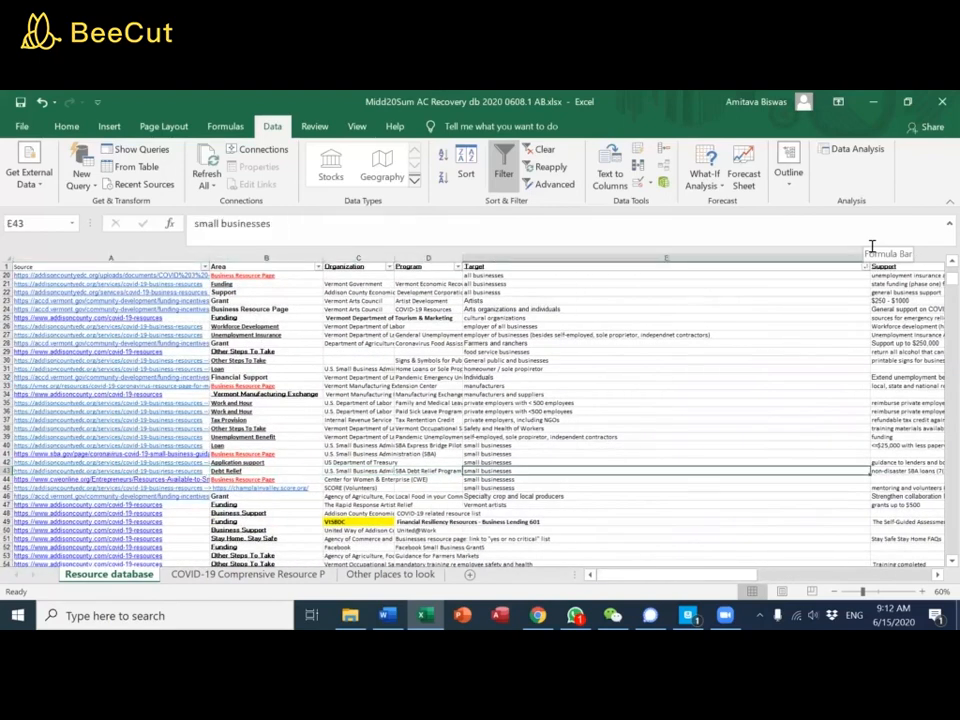
key("Up")
key("Up")
key("Up")
key("ctrl+c")
key("Down")
key("ctrl+v")
key("Down")
key("ctrl+v")
key("Down")
key("ctrl+v")
key("Down")
key("ctrl+v")
key("Down")
key("ctrl+v")
key("Escape")
key("Up")
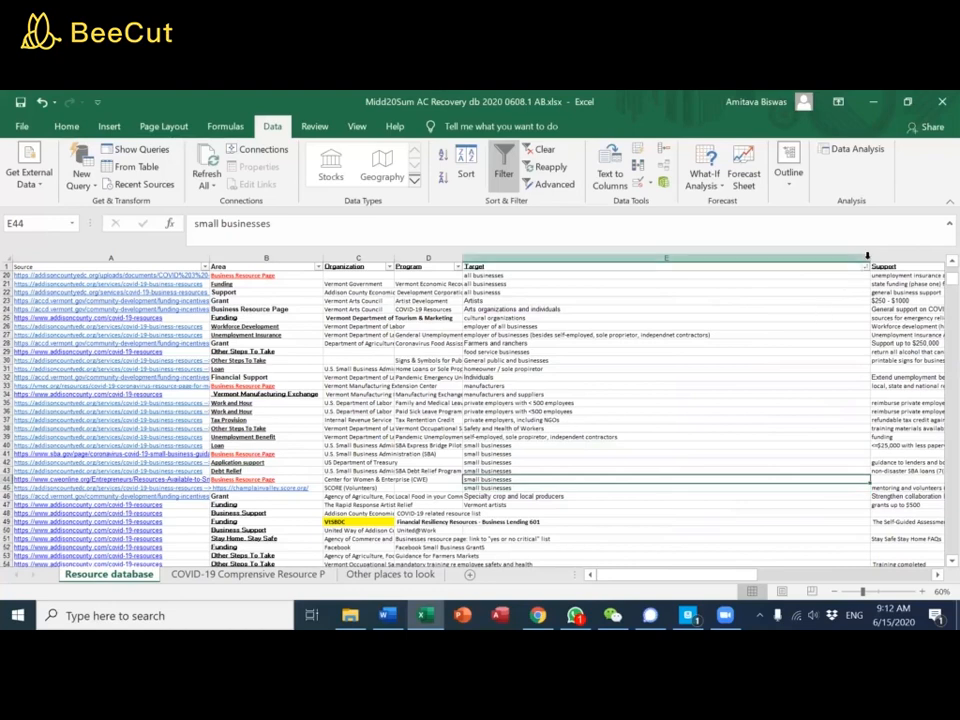
double_click(870, 258)
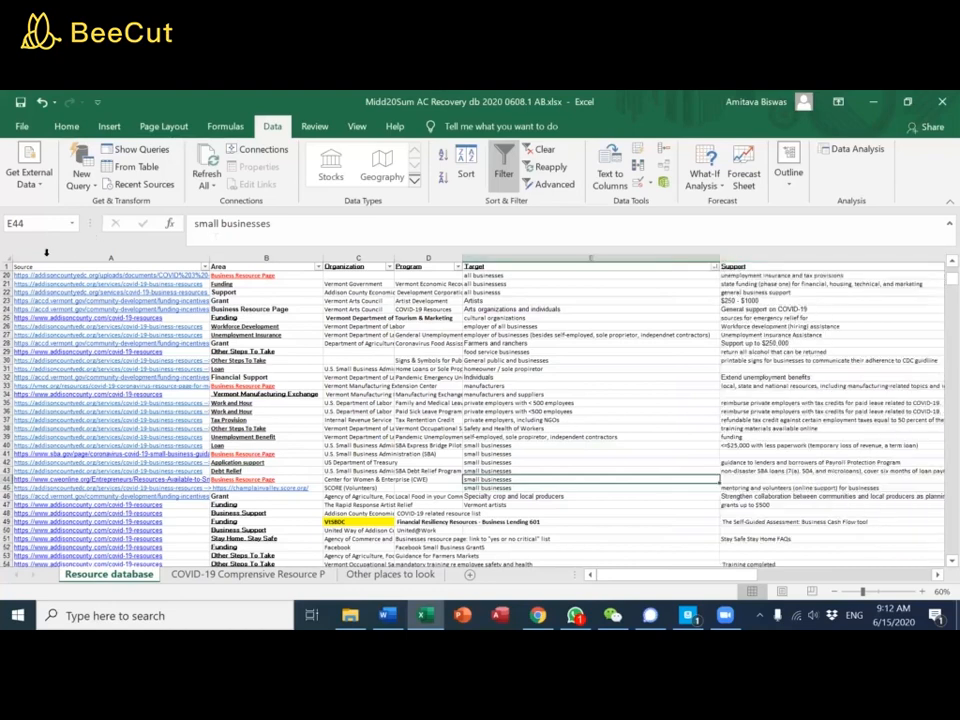
Create a PivotTable on a new worksheet from columns A to P of the Resource database sheet
left_click(5, 259)
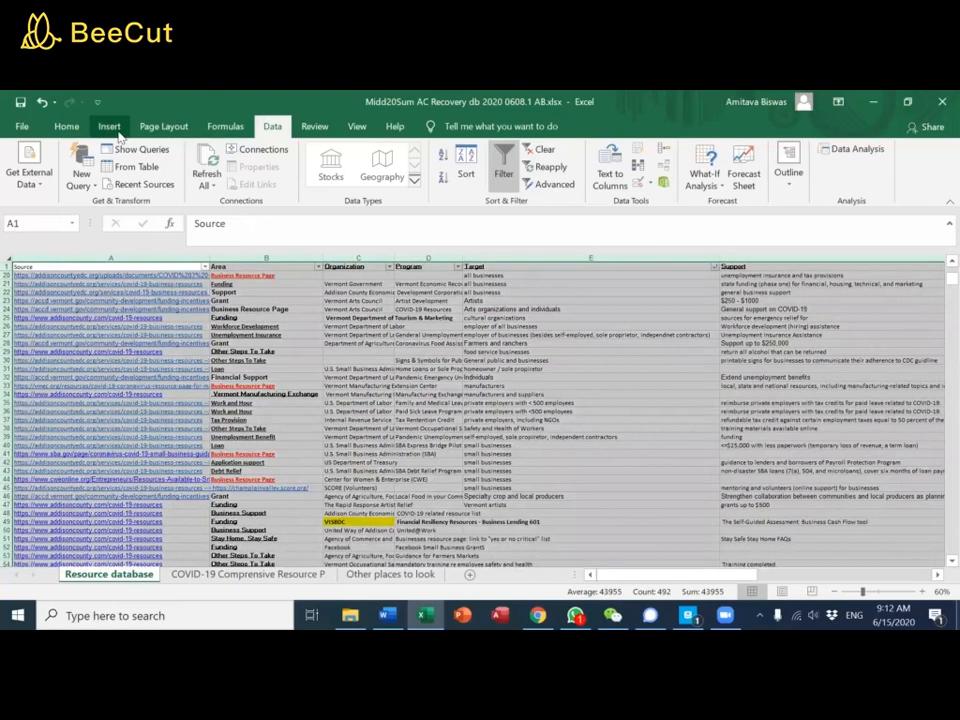
scroll(45, 138, "up", 3)
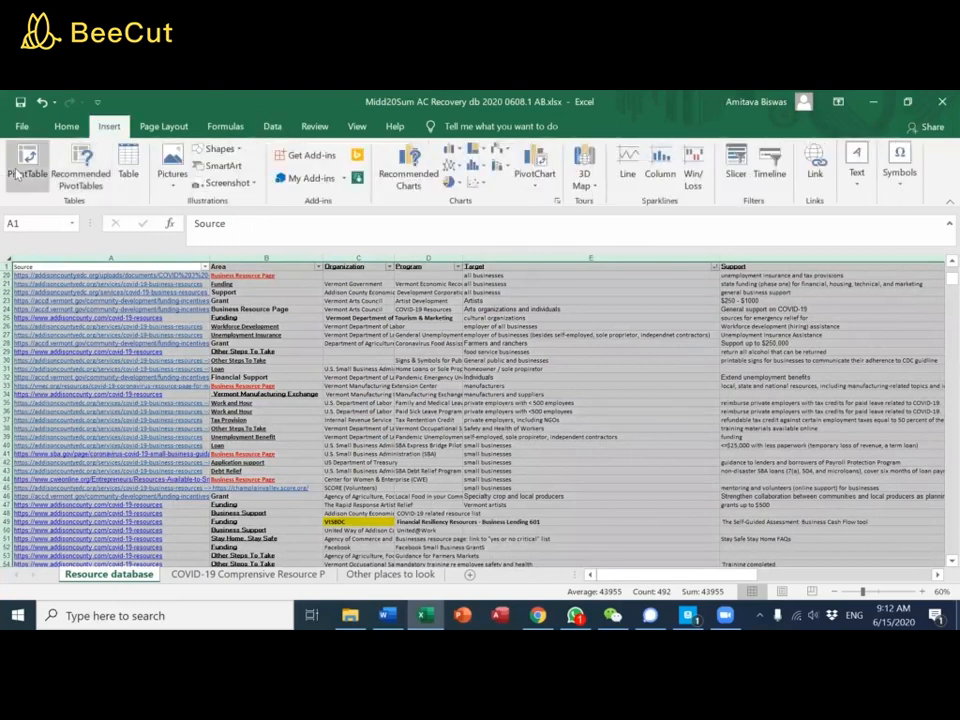
left_click(27, 160)
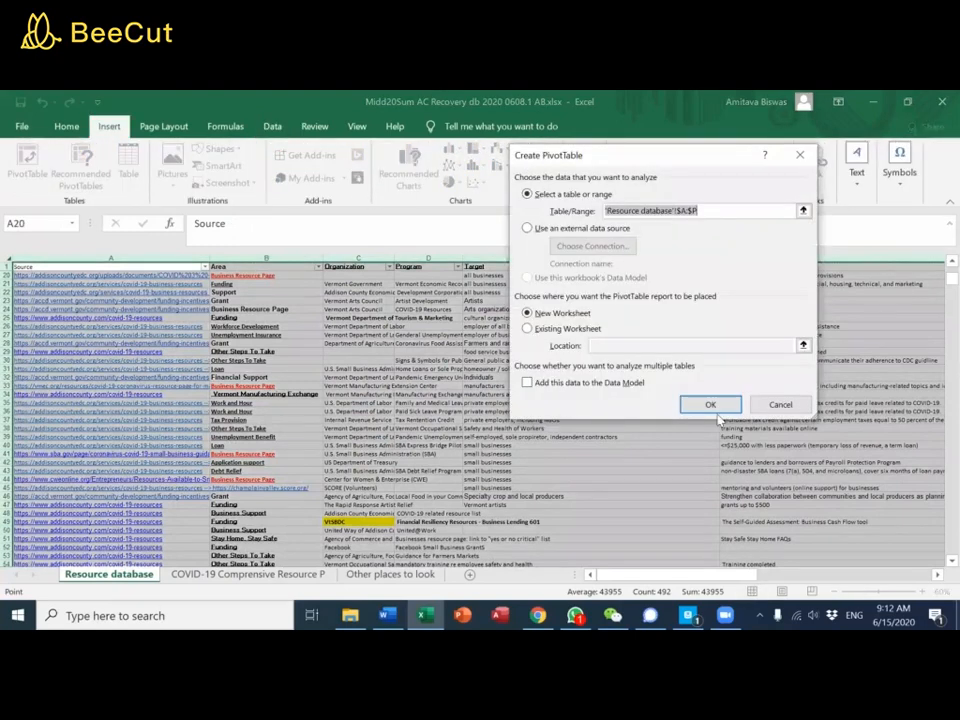
left_click(713, 408)
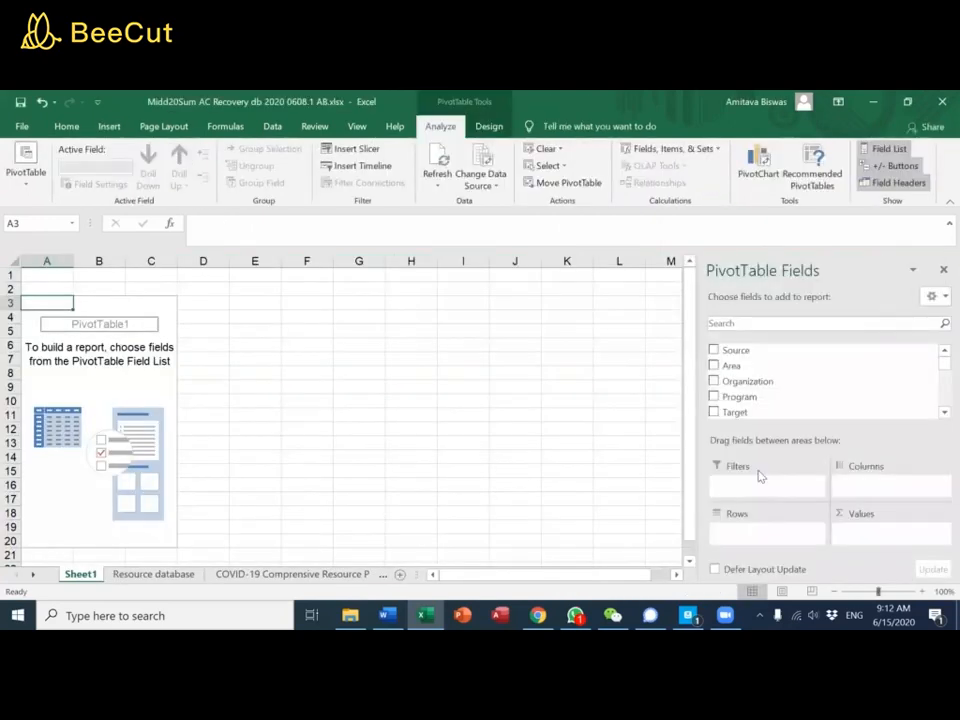
Add the Target field to the PivotTable rows and inspect the spelling variants of "all businesses"
scroll(800, 400, "down", 2)
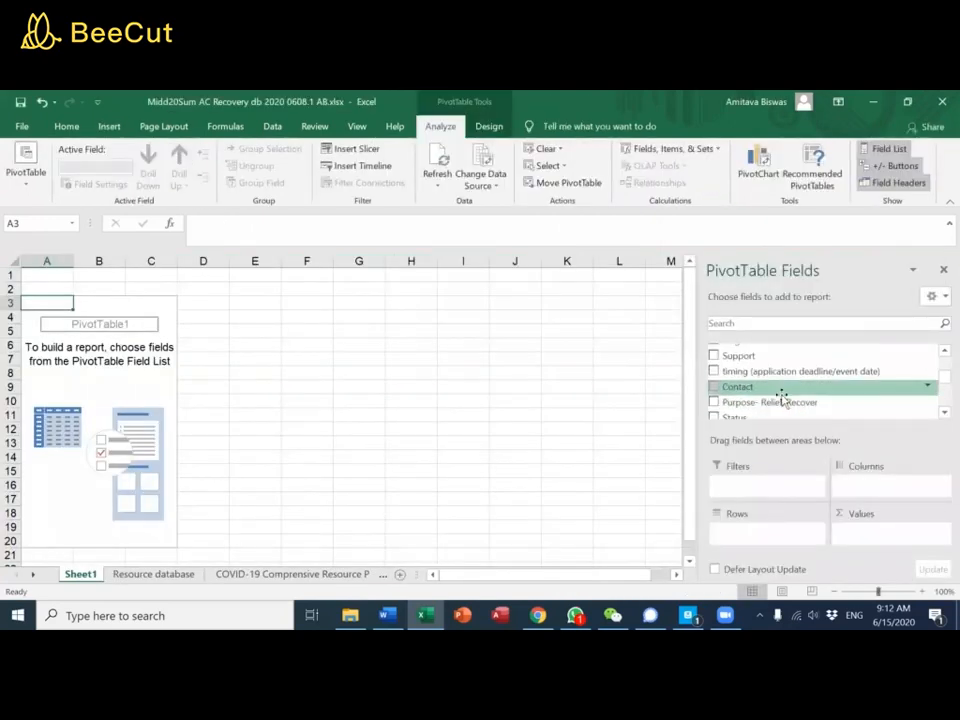
scroll(782, 393, "up", 1)
left_click_drag(756, 378, 788, 534)
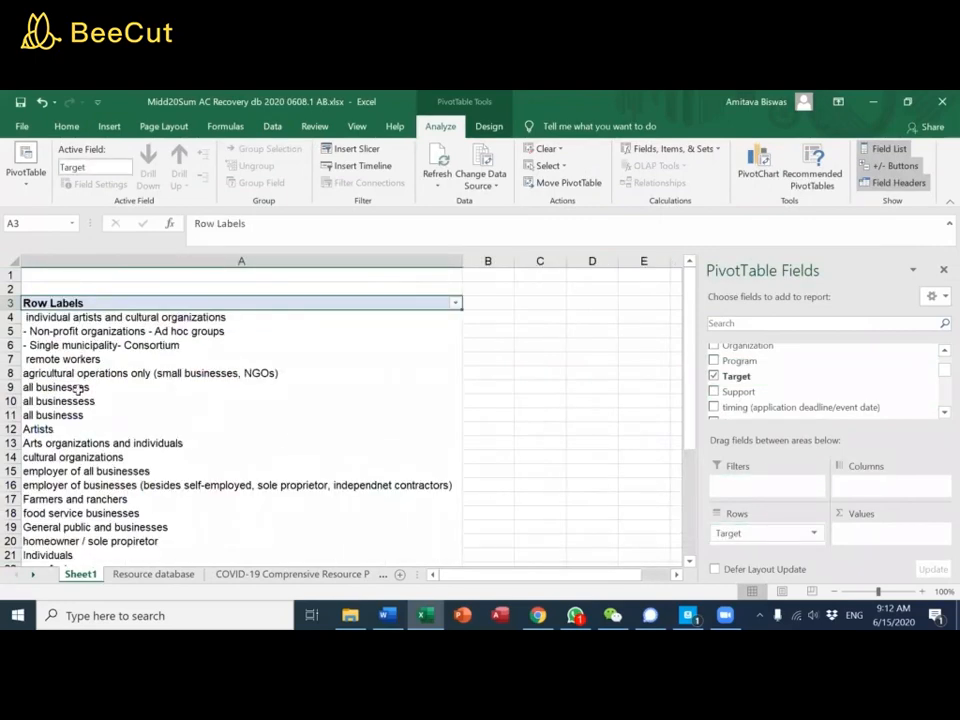
left_click(77, 388)
left_click(78, 401)
left_click(94, 414)
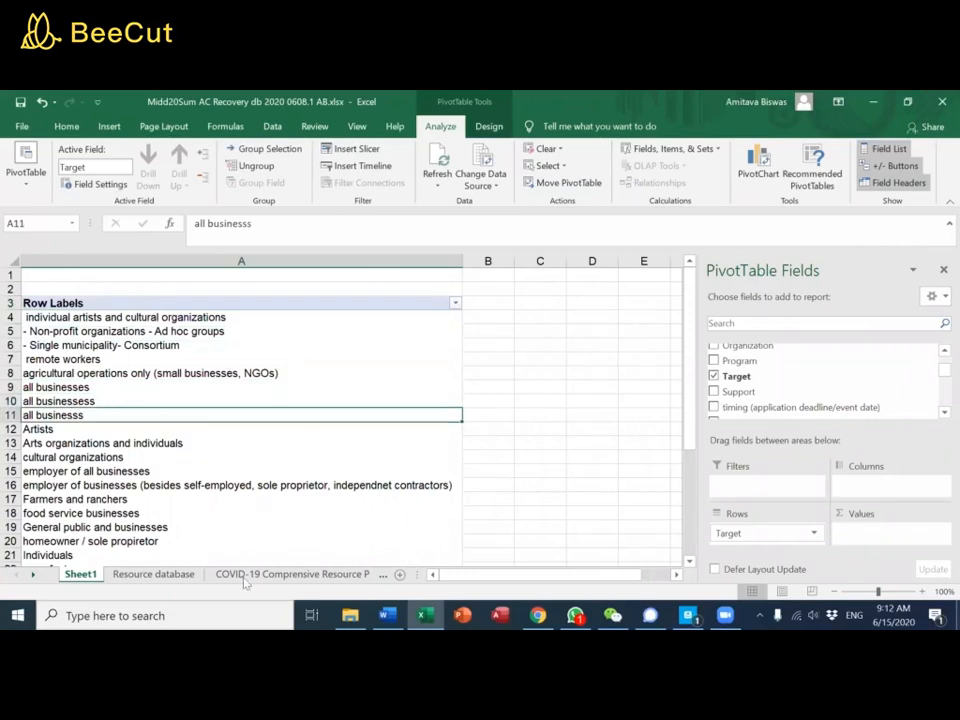
In the Resource database sheet, fill "all businesses" from E7 down to E22 to make the Target entries uniform
left_click(153, 575)
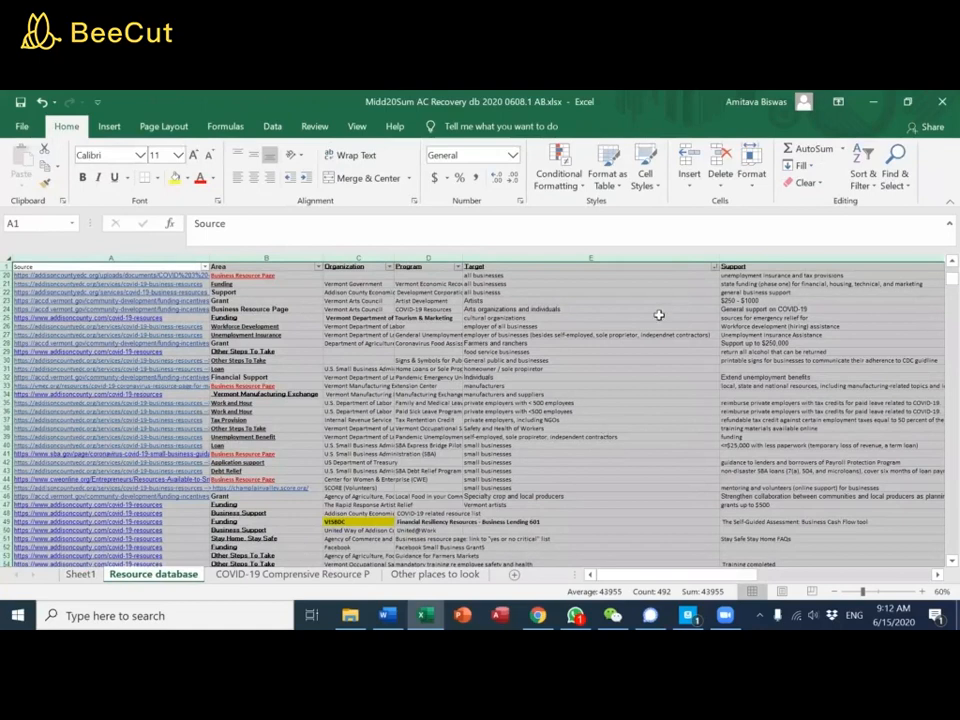
left_click(707, 266)
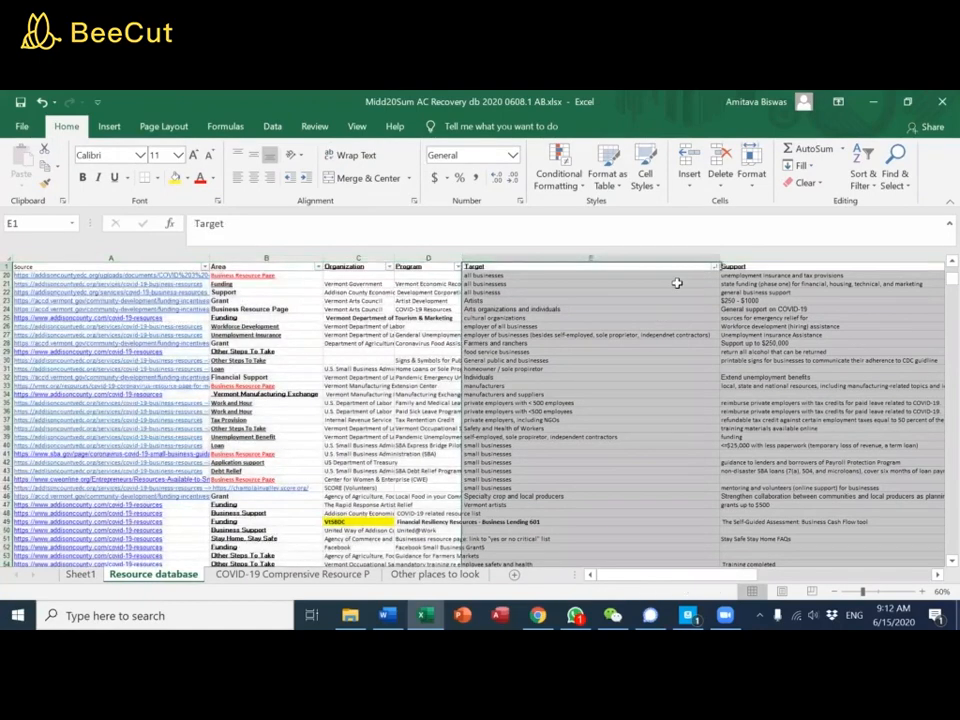
scroll(660, 287, "up", 6)
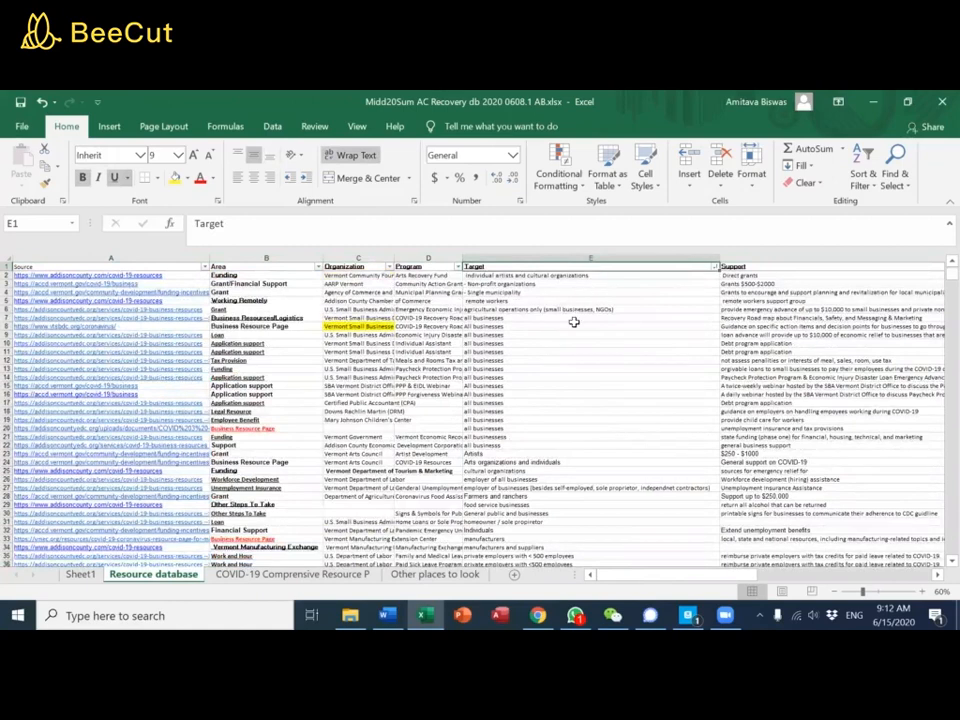
left_click(574, 321)
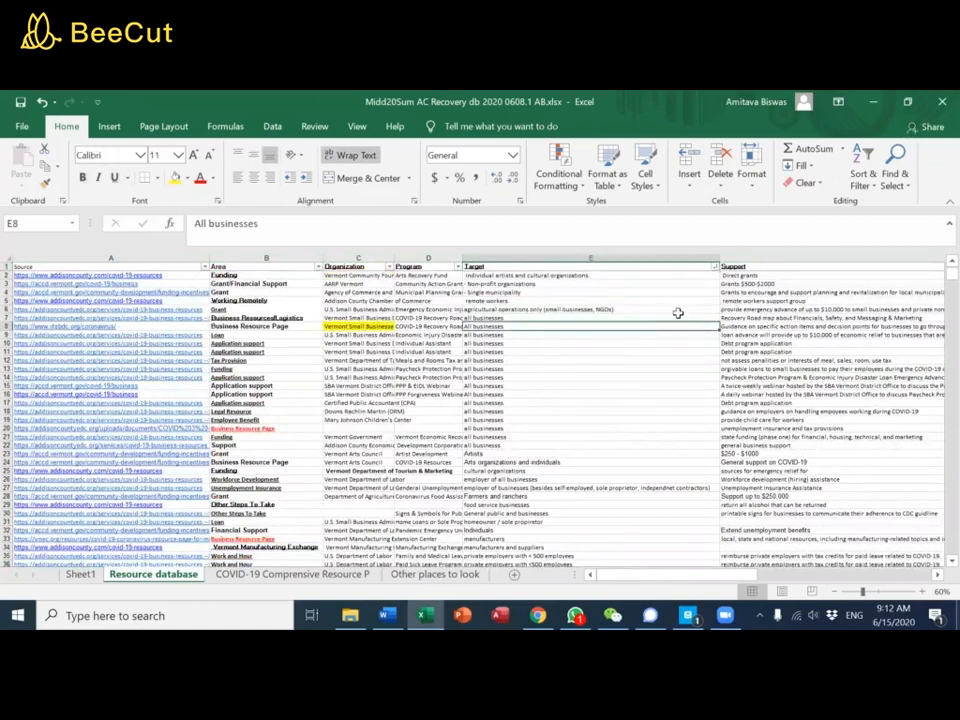
left_click_drag(718, 329, 703, 452)
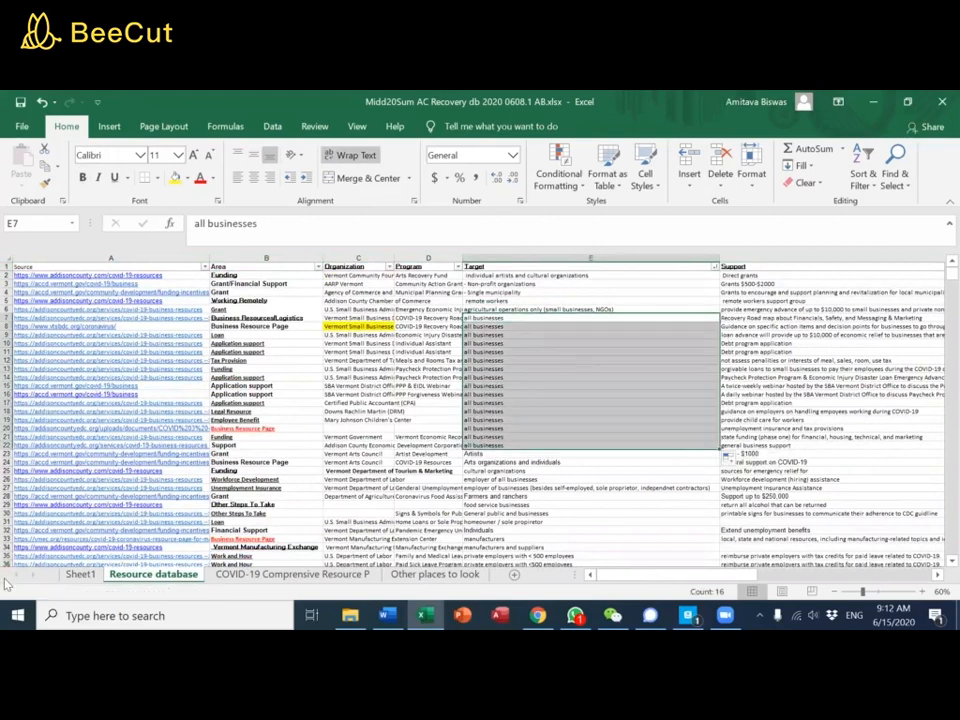
Refresh the PivotTable on Sheet1 and check its "all businesses" row label
left_click(78, 575)
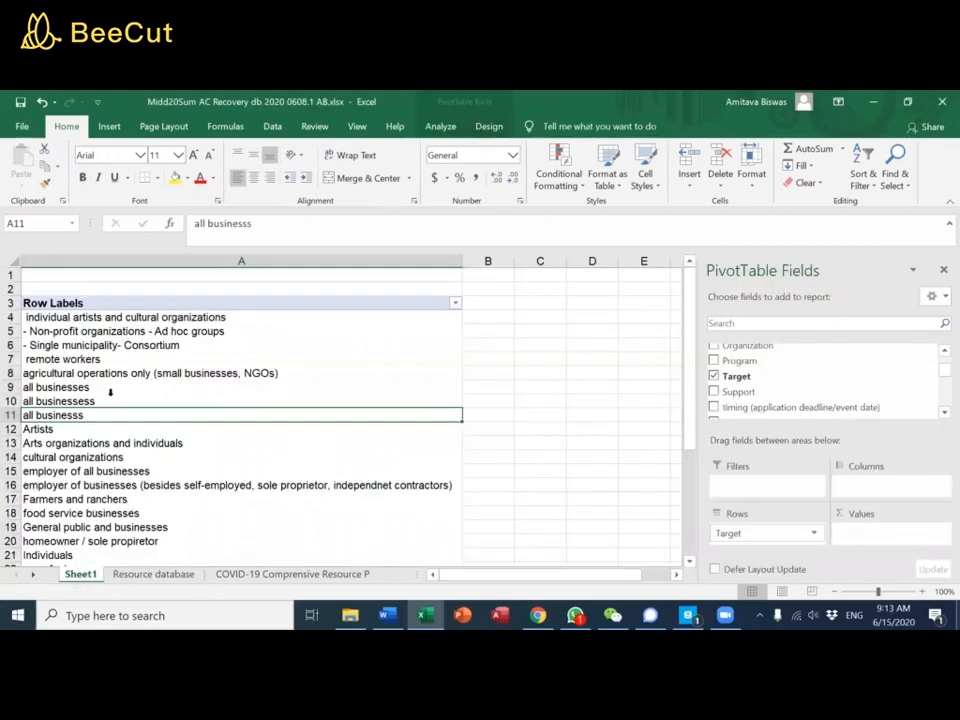
right_click(315, 359)
left_click(344, 376)
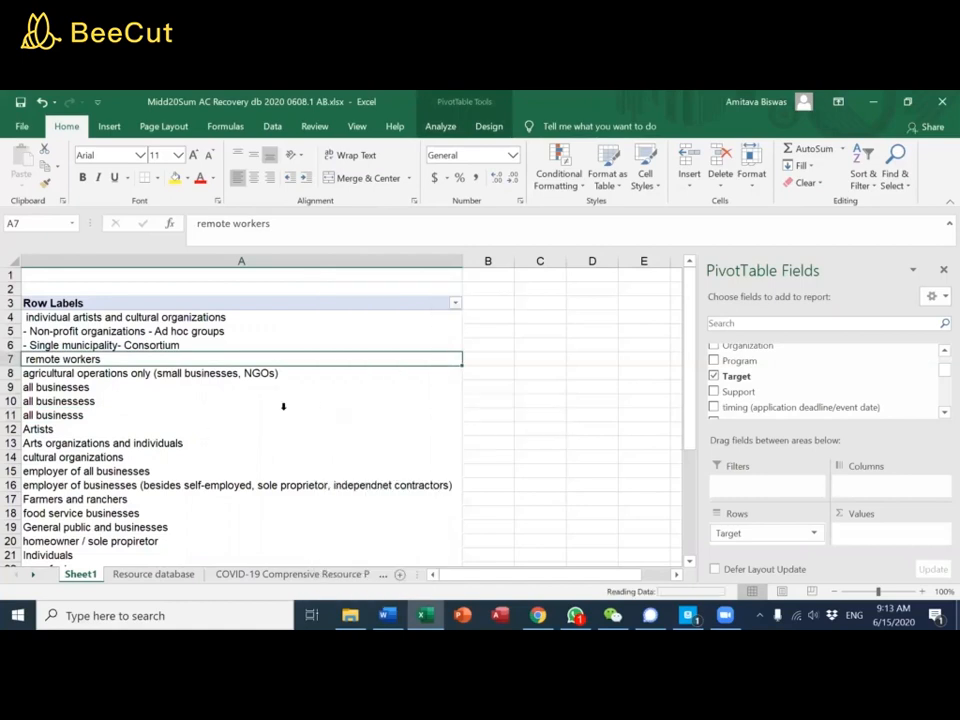
left_click(78, 387)
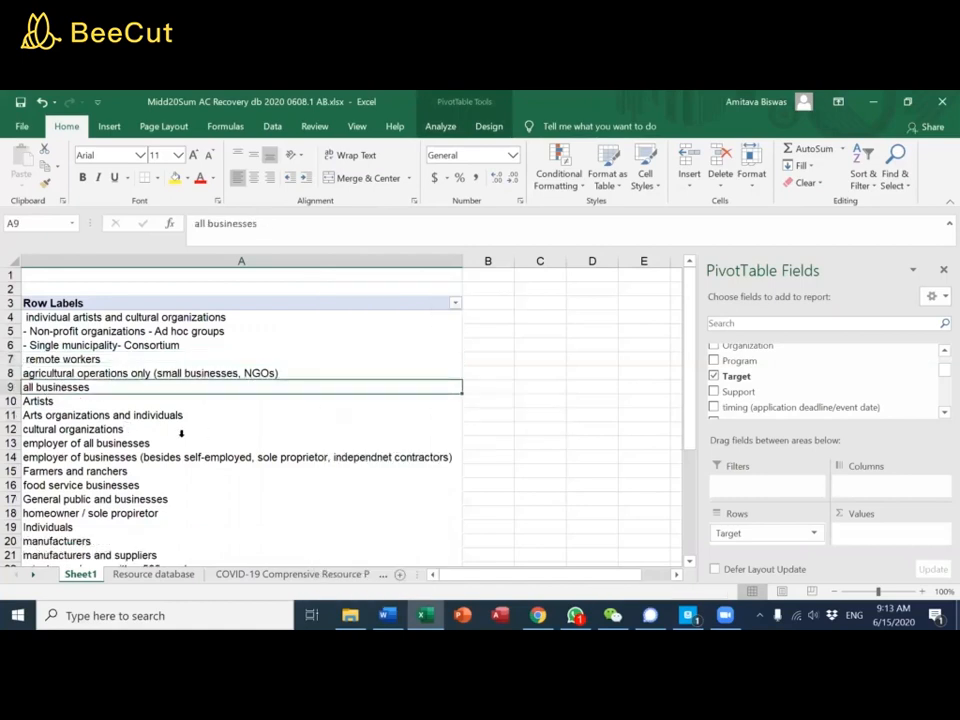
Examine the Target row labels in the PivotTable for near-duplicates and related categories, such as the artists, manufacturers and private employers entries
scroll(181, 433, "down", 4)
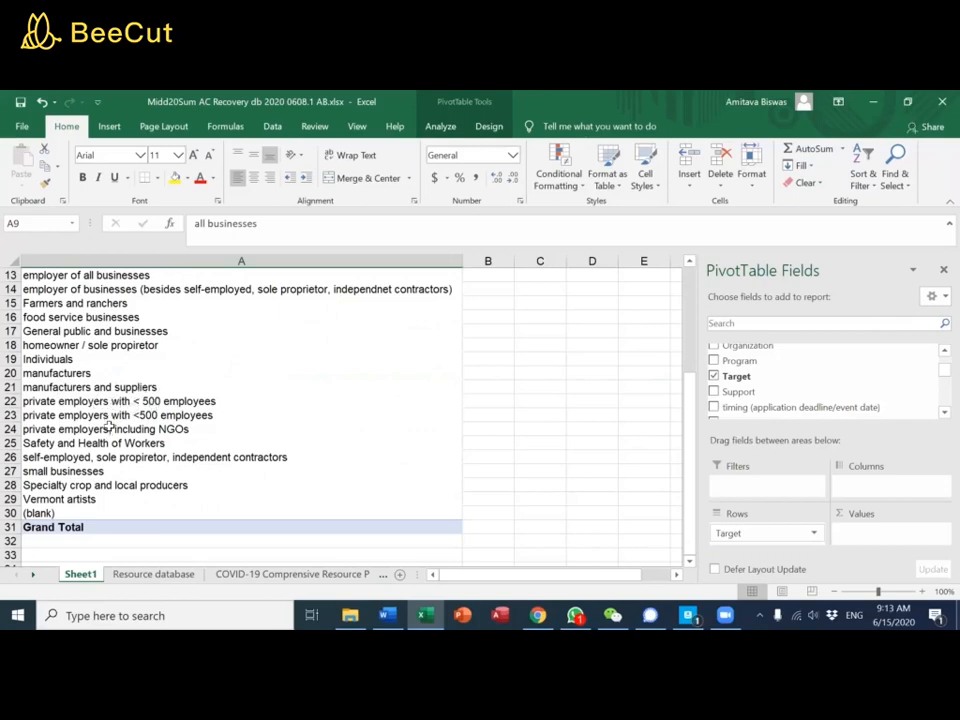
scroll(110, 425, "up", 4)
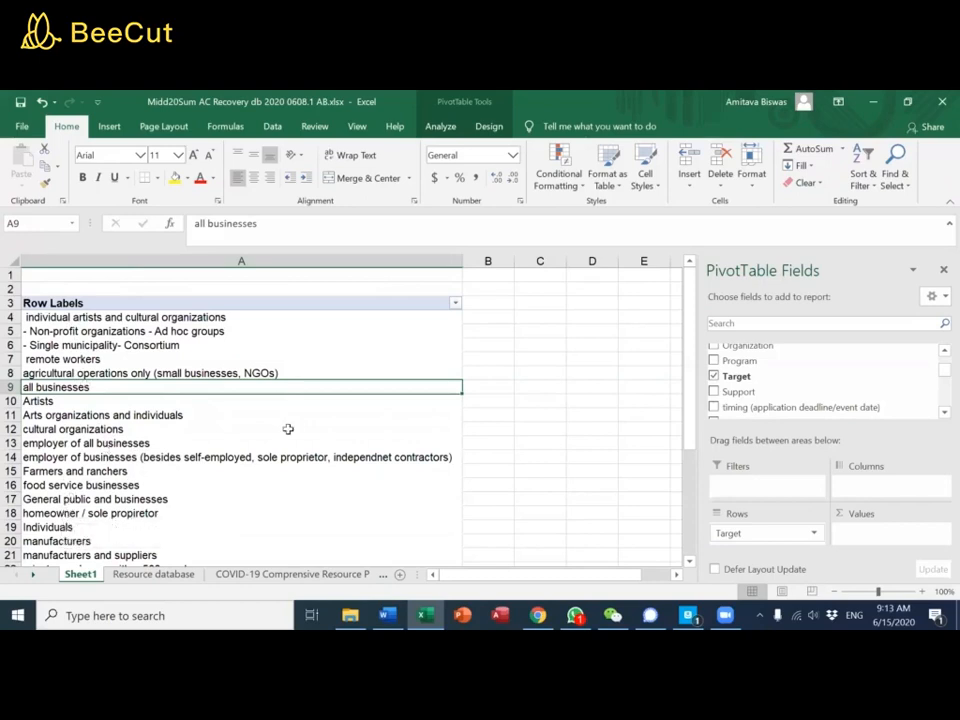
scroll(155, 446, "down", 2)
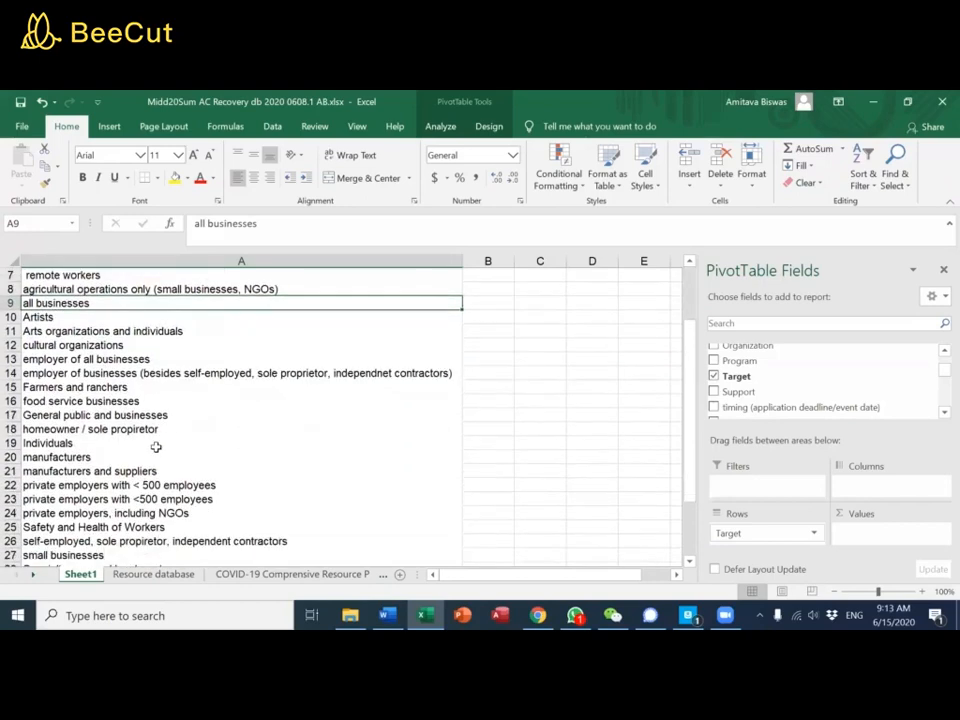
scroll(156, 446, "down", 2)
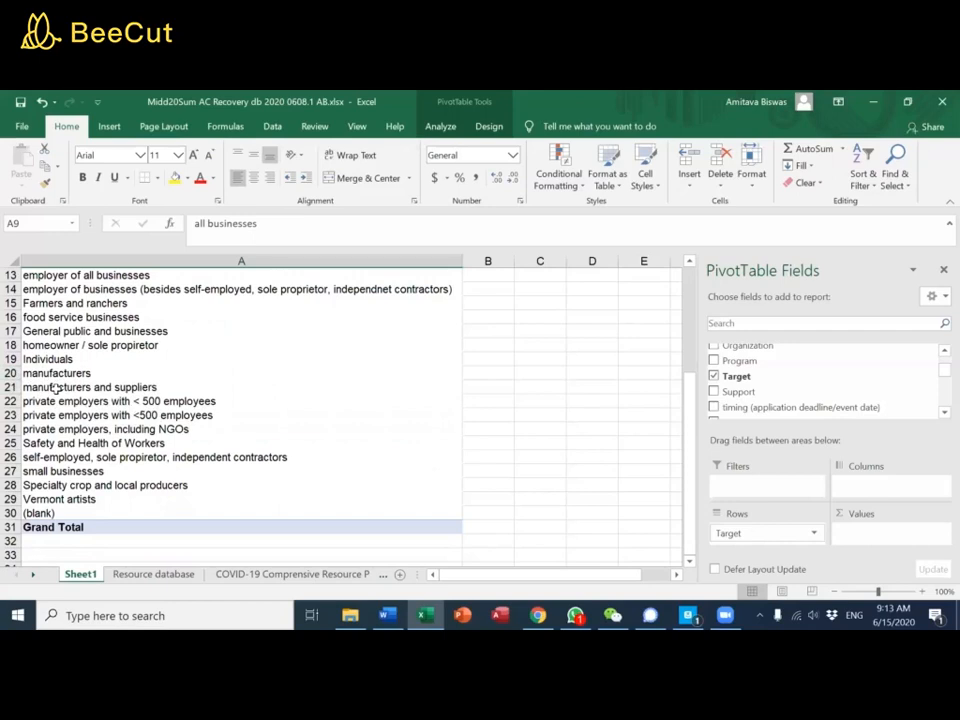
left_click(9, 386)
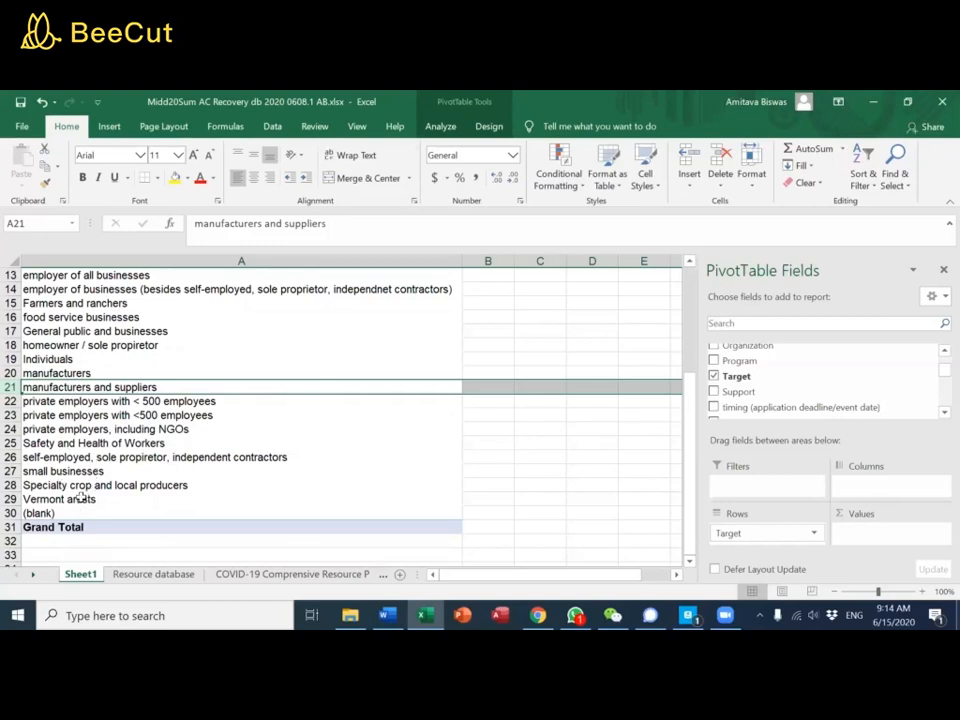
left_click(80, 499)
scroll(90, 430, "up", 4)
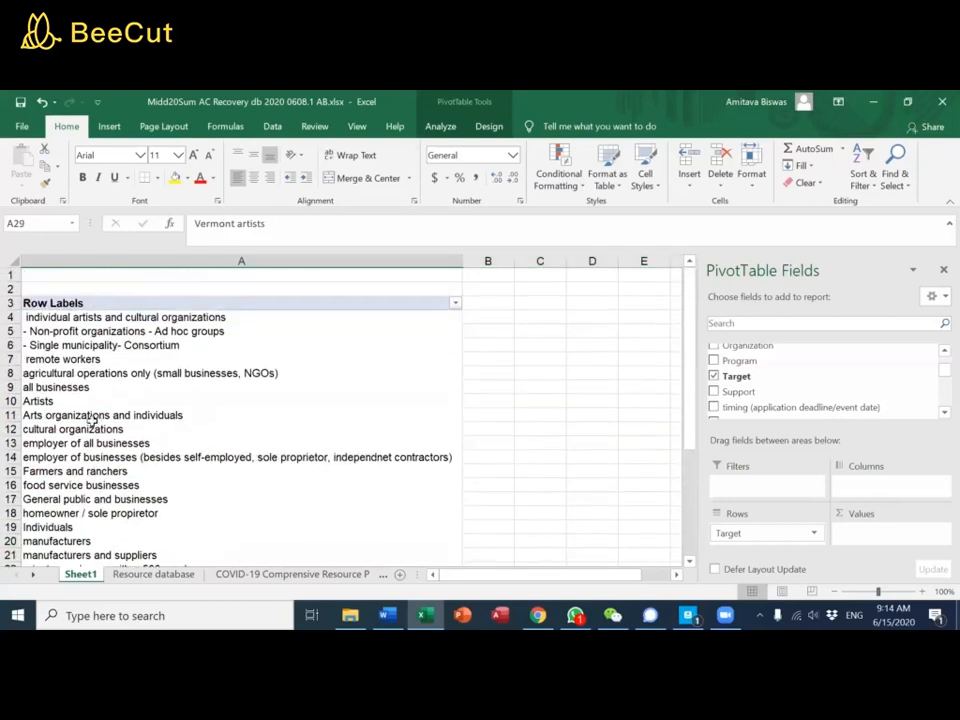
left_click(71, 401)
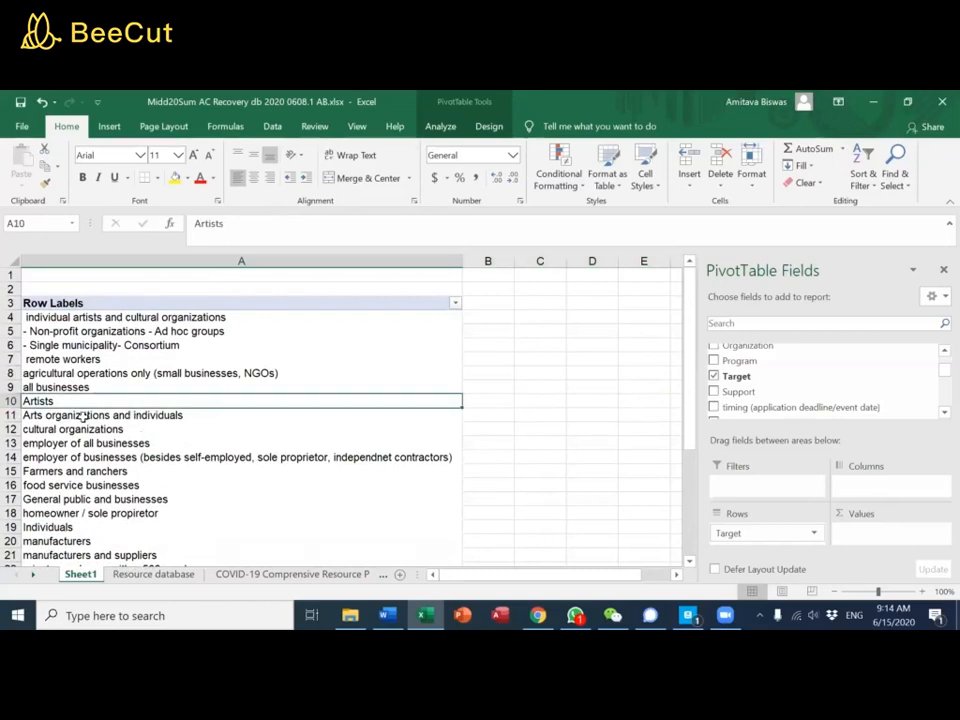
scroll(85, 420, "down", 2)
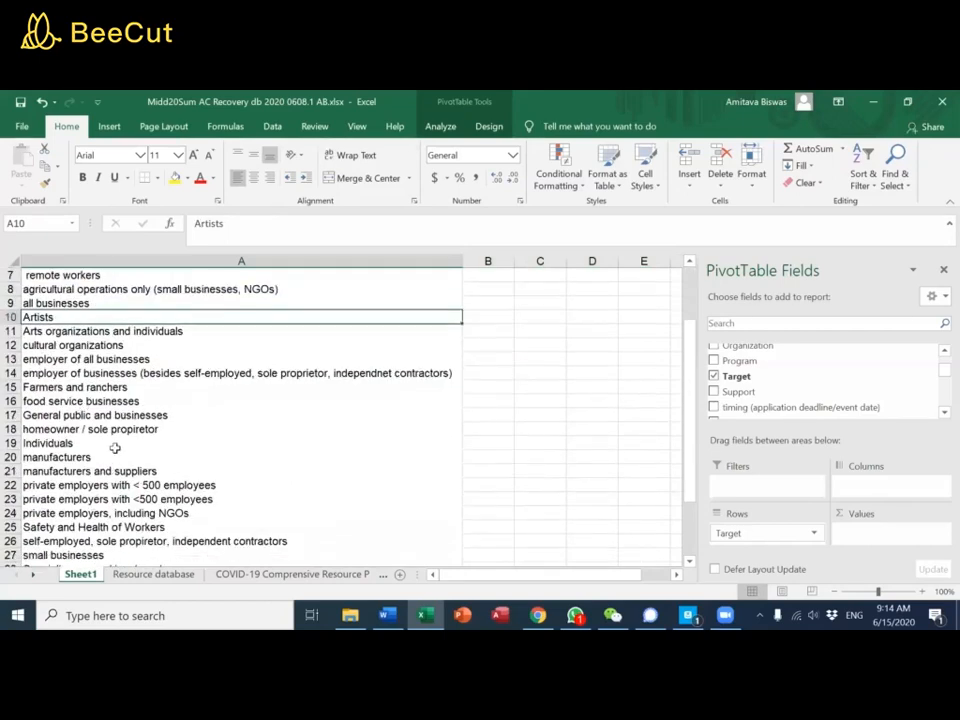
scroll(115, 448, "down", 3)
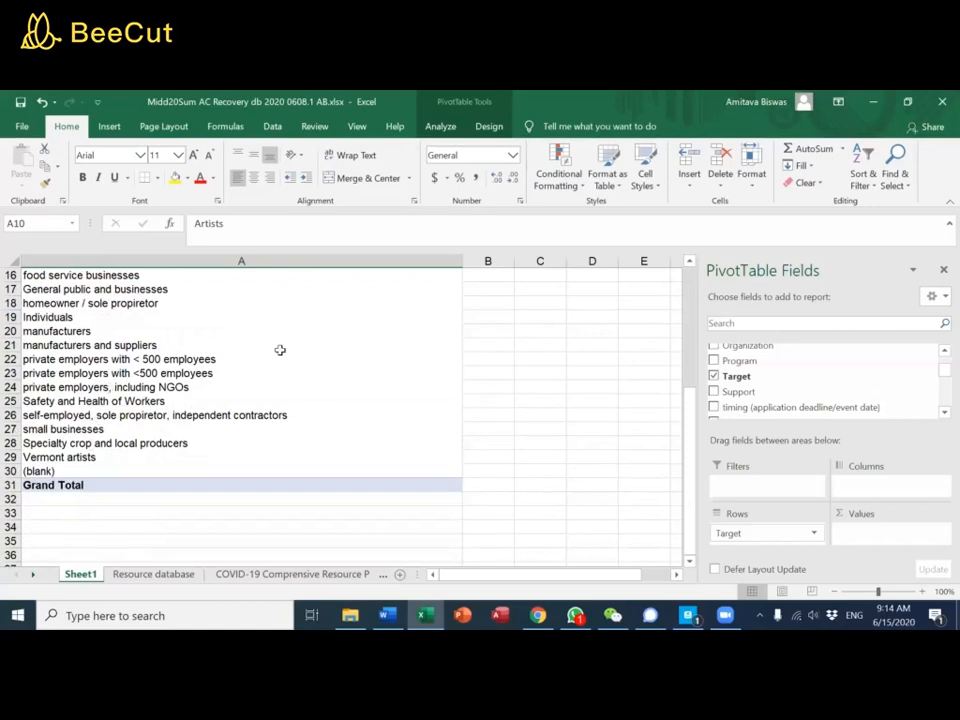
scroll(206, 377, "up", 5)
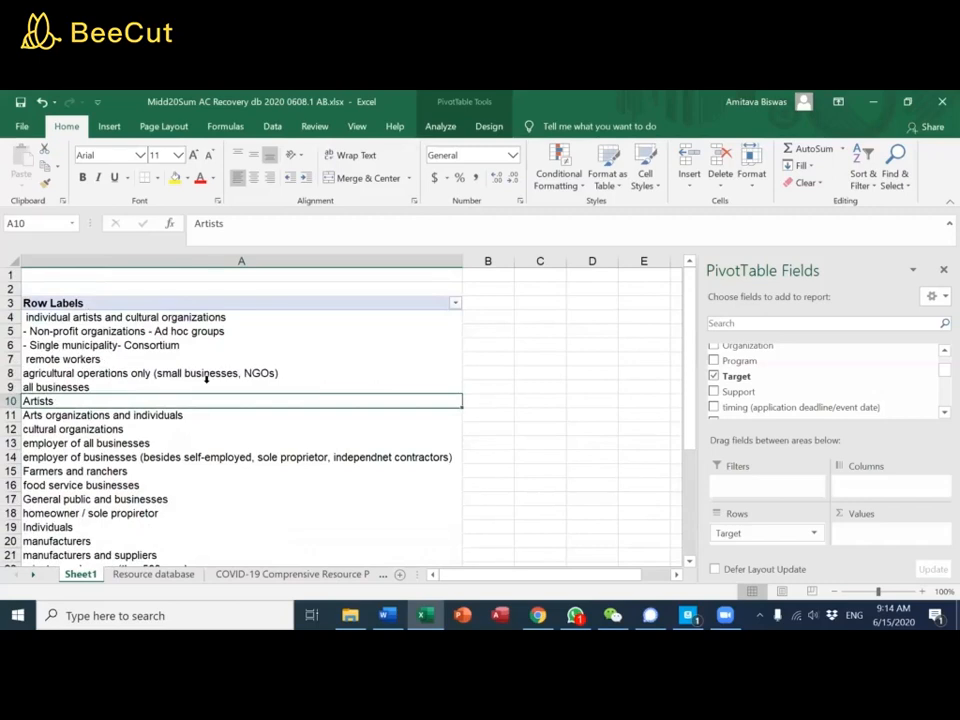
scroll(206, 377, "down", 5)
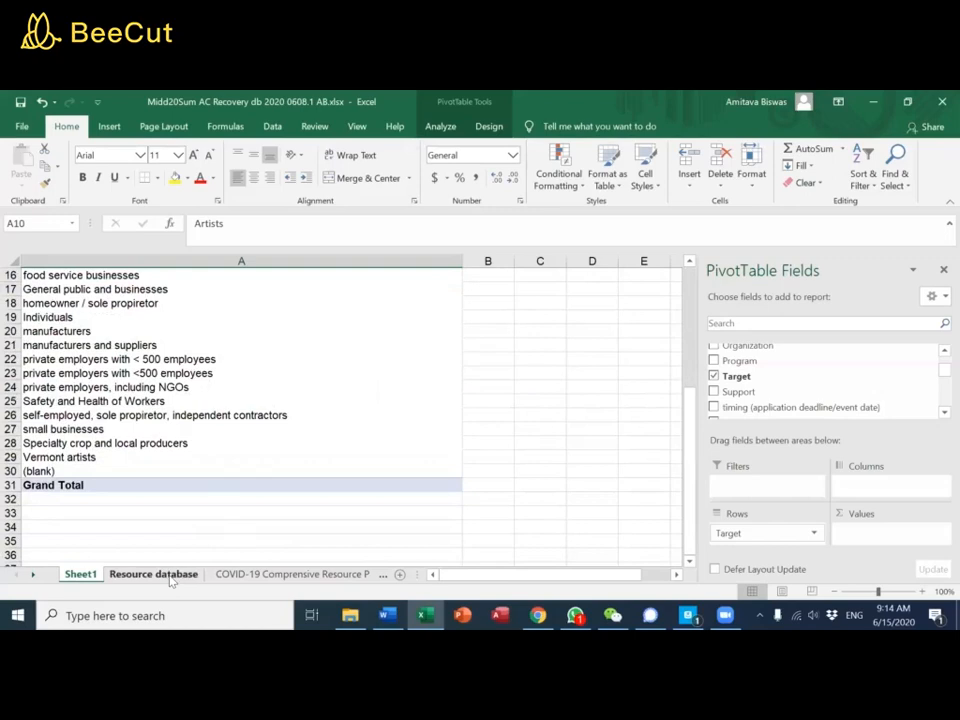
scroll(130, 430, "up", 3)
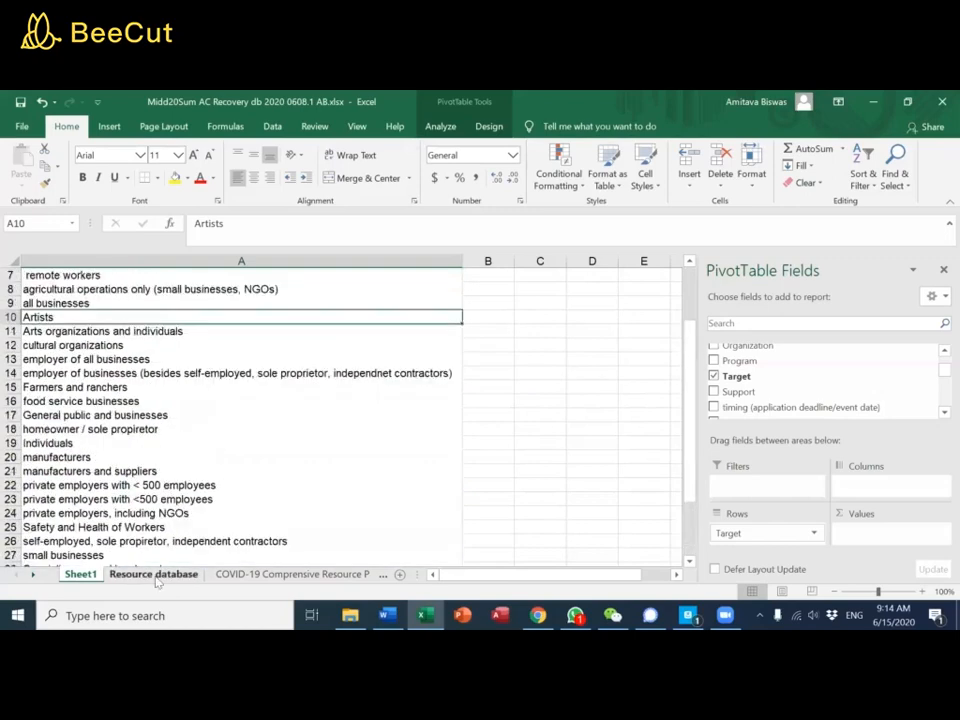
Sort the Resource database sheet by the Source column from A to Z and autofit that column's width
key("ctrl+Page_Down")
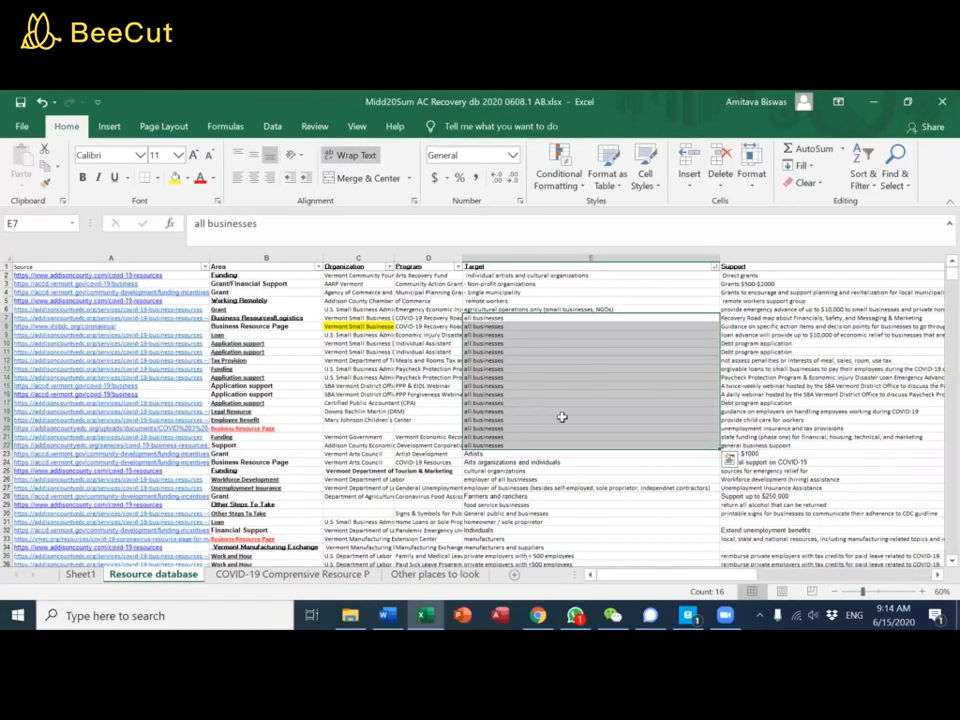
left_click(205, 267)
left_click(50, 281)
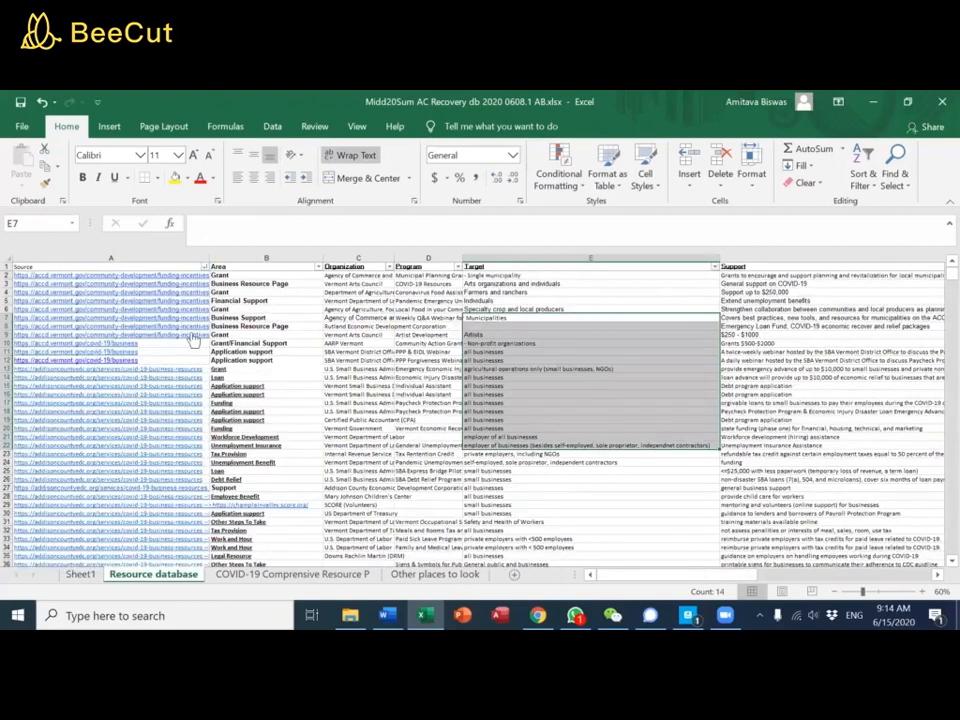
double_click(211, 261)
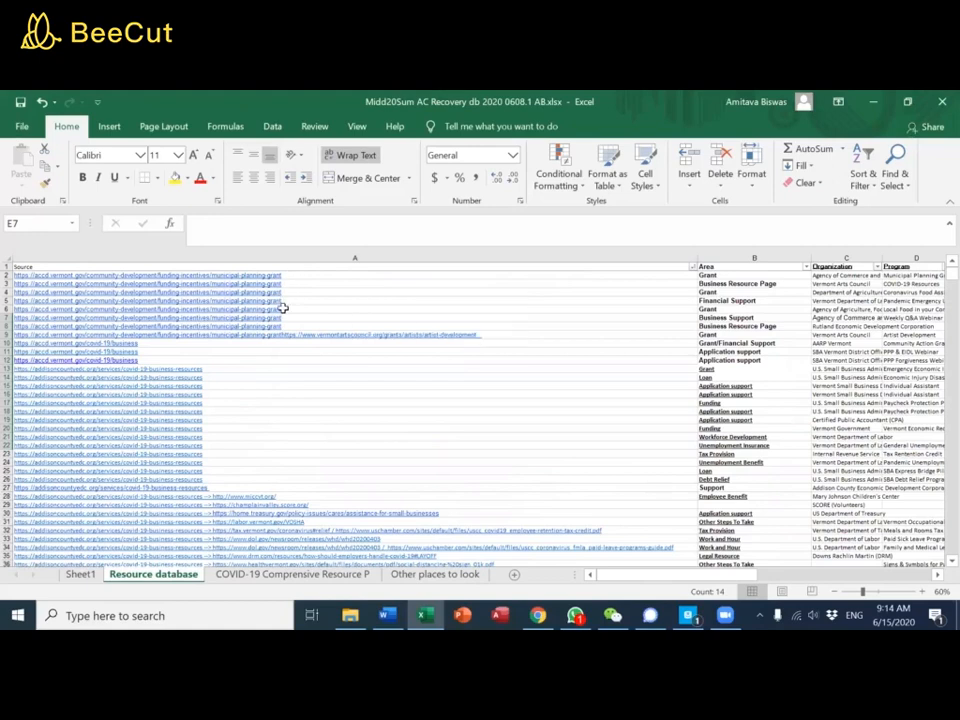
In the Sheet1 PivotTable, replace Target with Source in the rows and add a count of Source as values
left_click(80, 575)
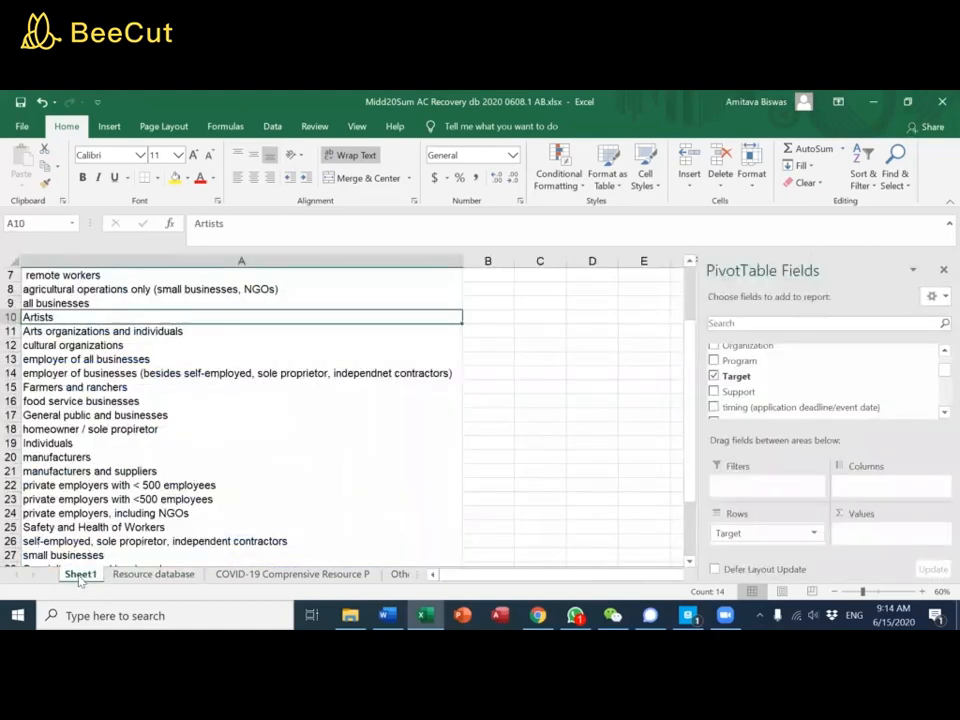
left_click_drag(757, 537, 842, 371)
left_click_drag(757, 350, 872, 540)
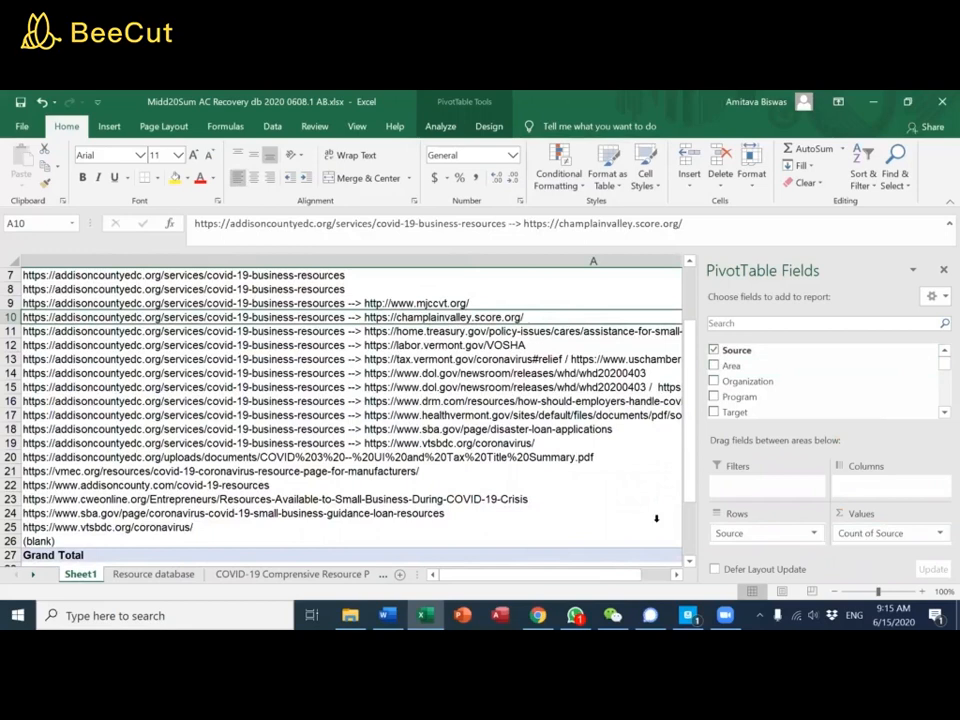
Zoom Sheet1 out to 60% and examine the PivotTable's Source links together with their counts
left_click(628, 471)
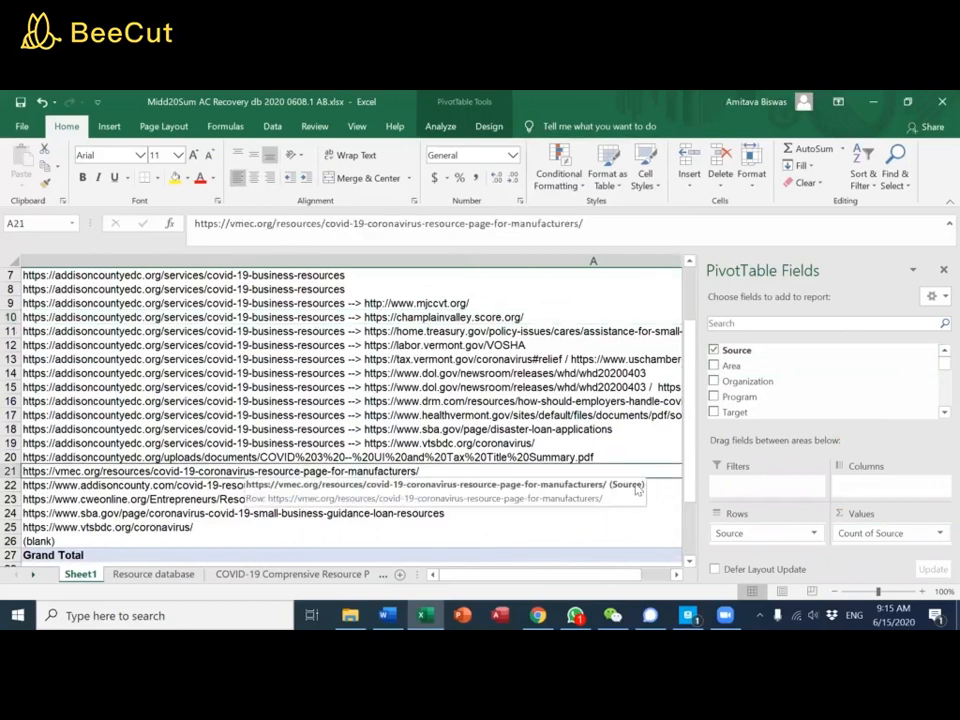
scroll(583, 546, "down", 3)
left_click(583, 546)
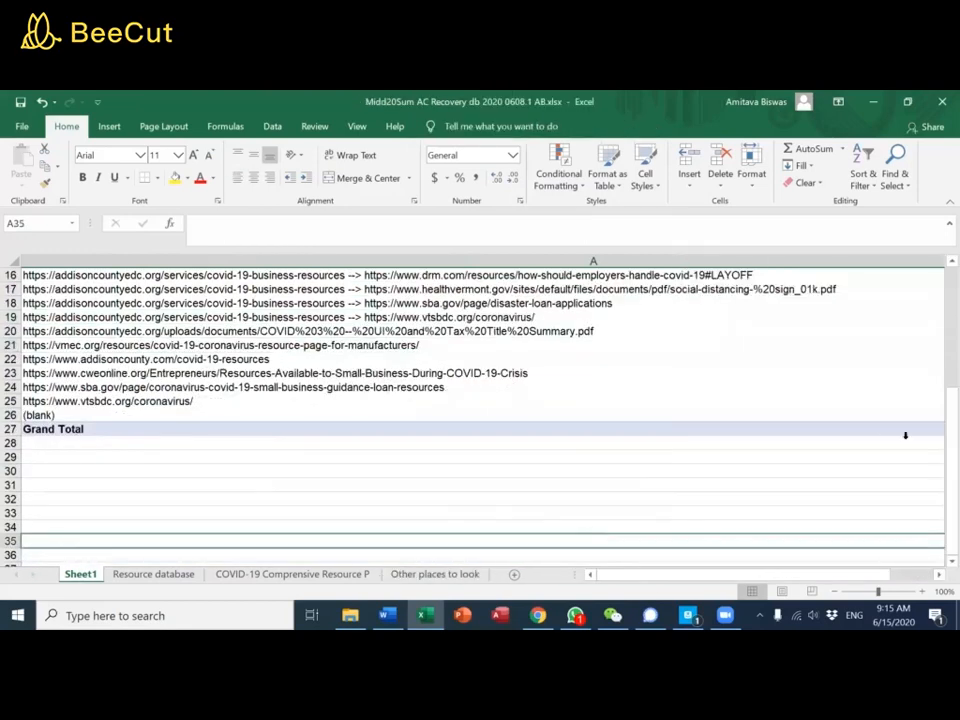
scroll(900, 450, "up", 4)
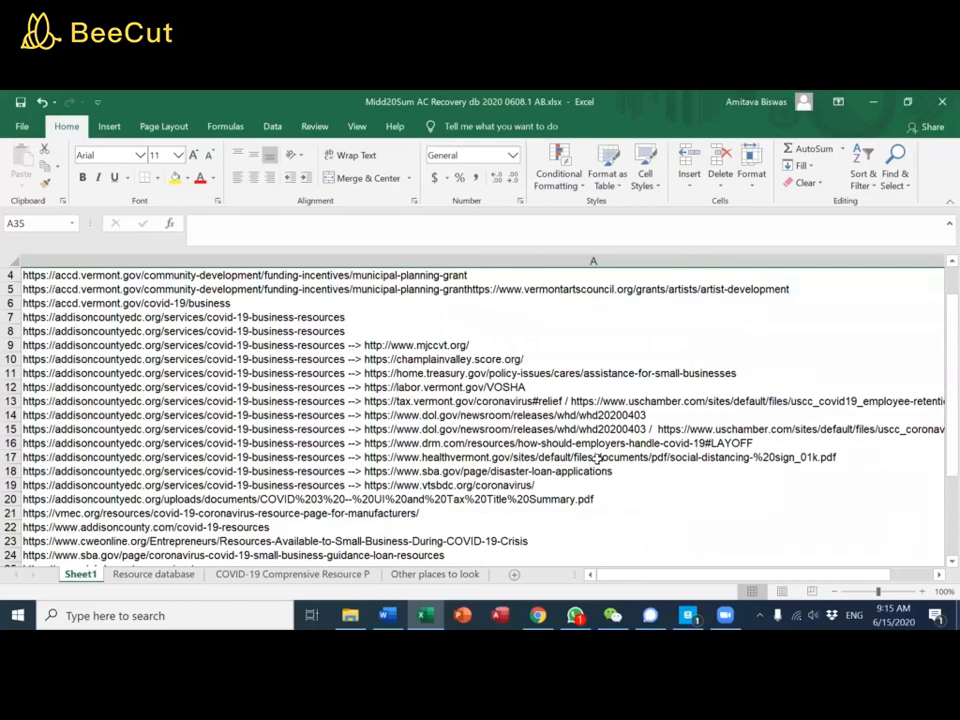
scroll(445, 345, "up", 1)
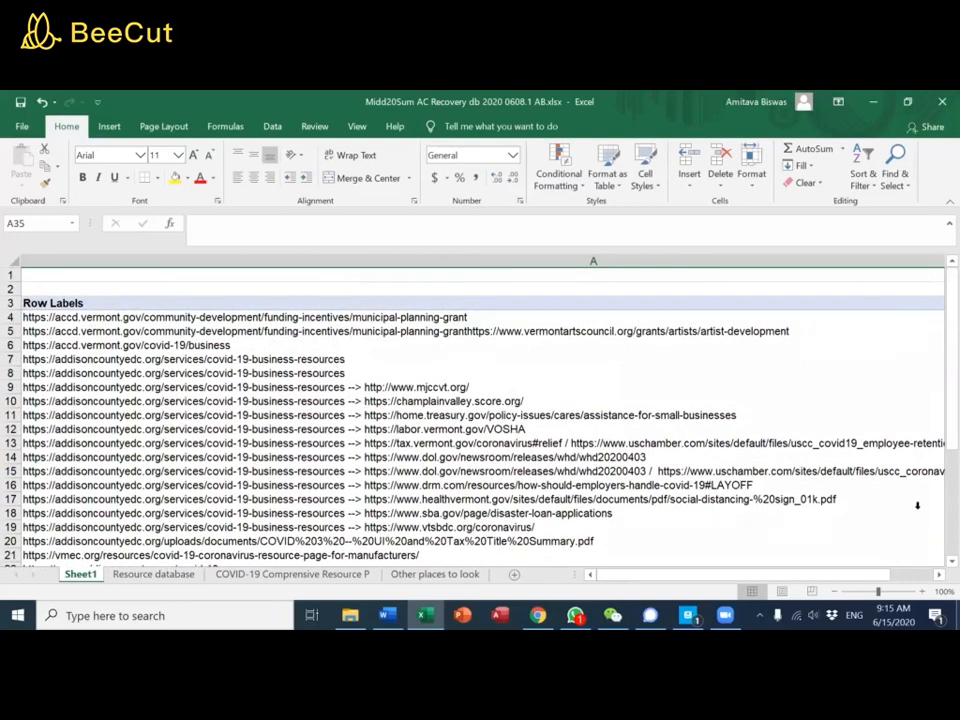
left_click(836, 592)
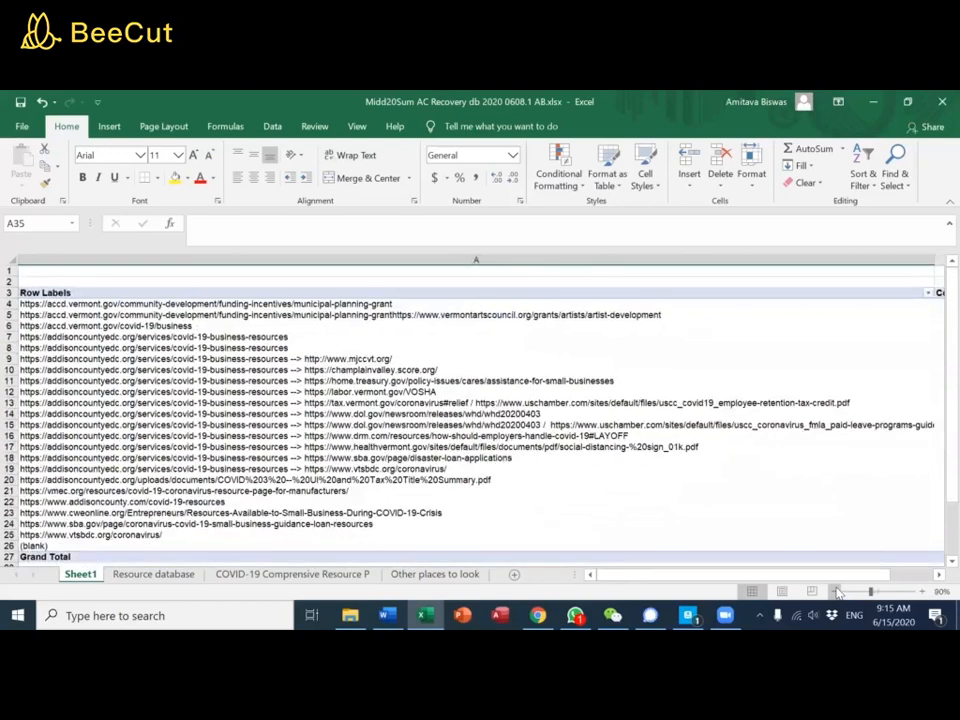
left_click(837, 592)
left_click(837, 592)
left_click(818, 457)
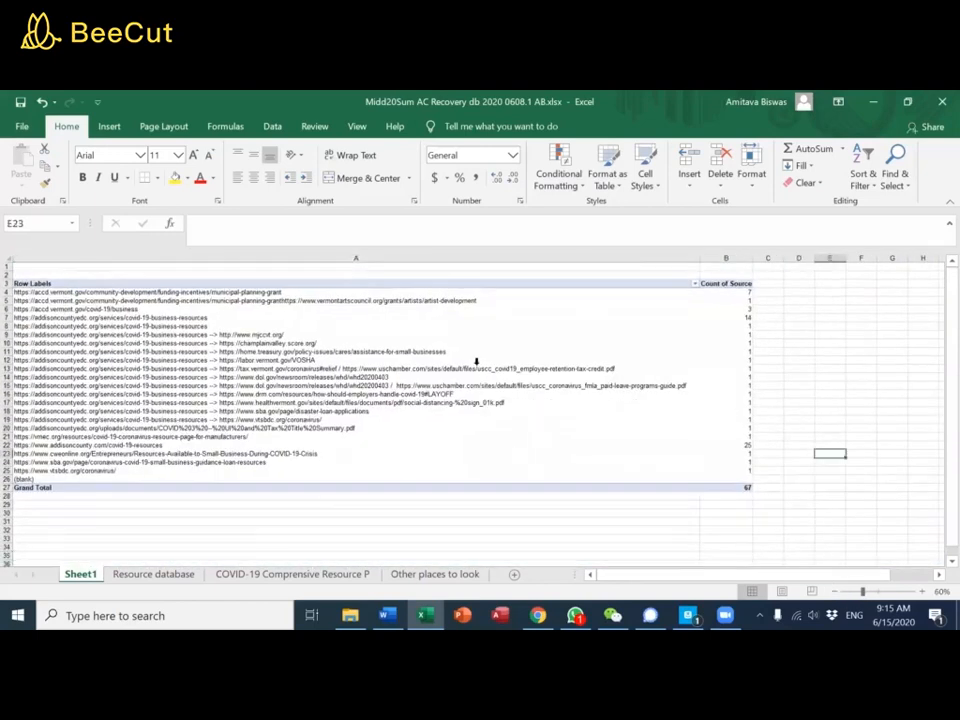
left_click(742, 289)
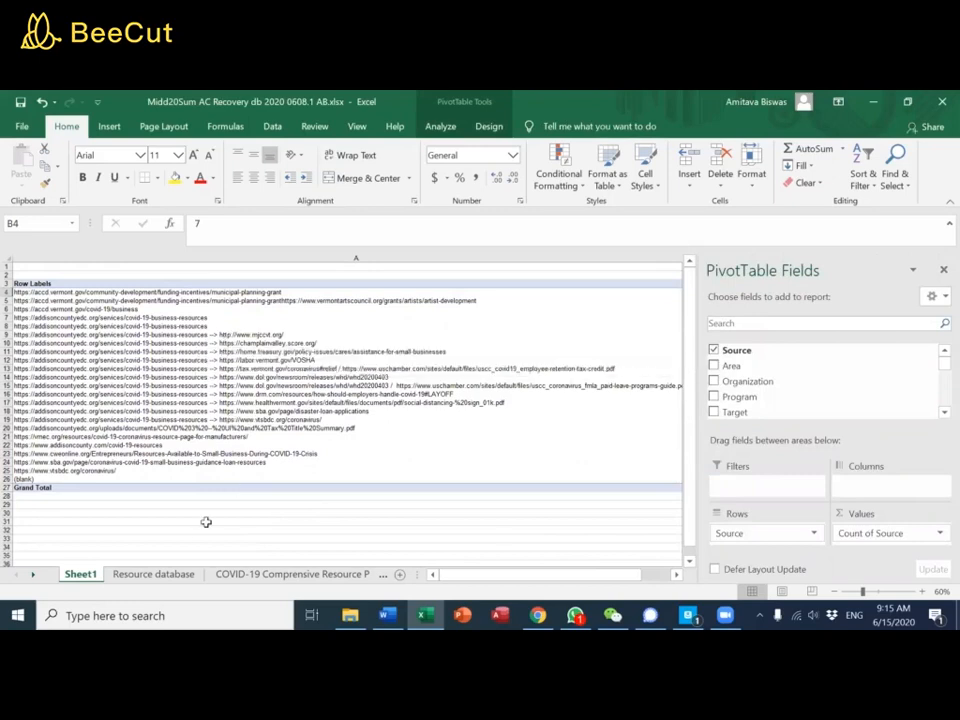
In the Resource database sheet, insert a new column before Area and head it "Source B"
left_click(187, 575)
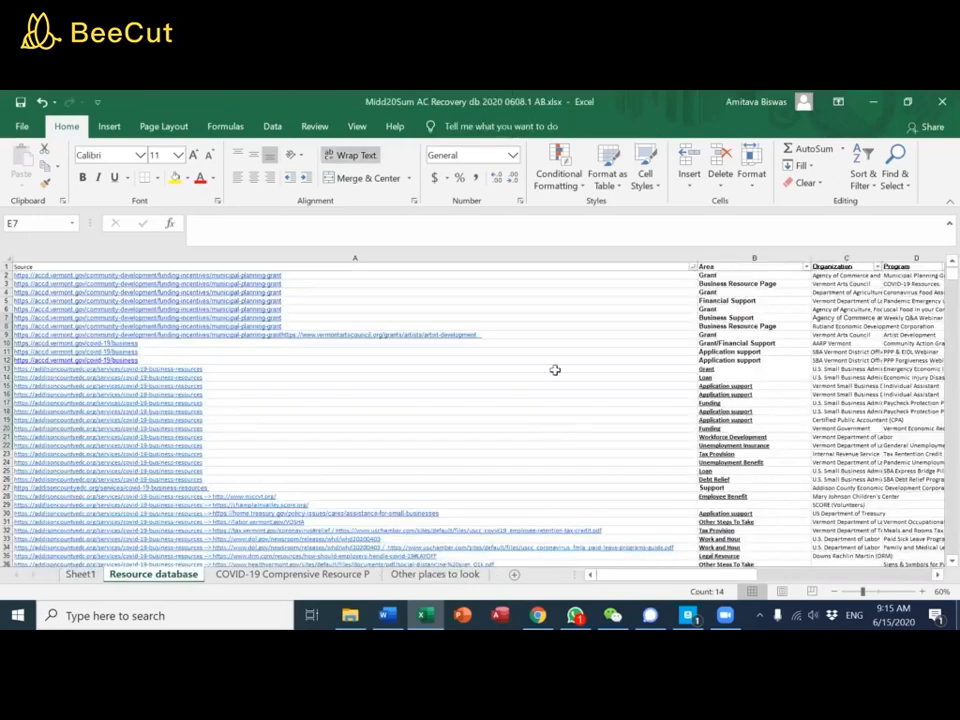
left_click(768, 256)
right_click(769, 257)
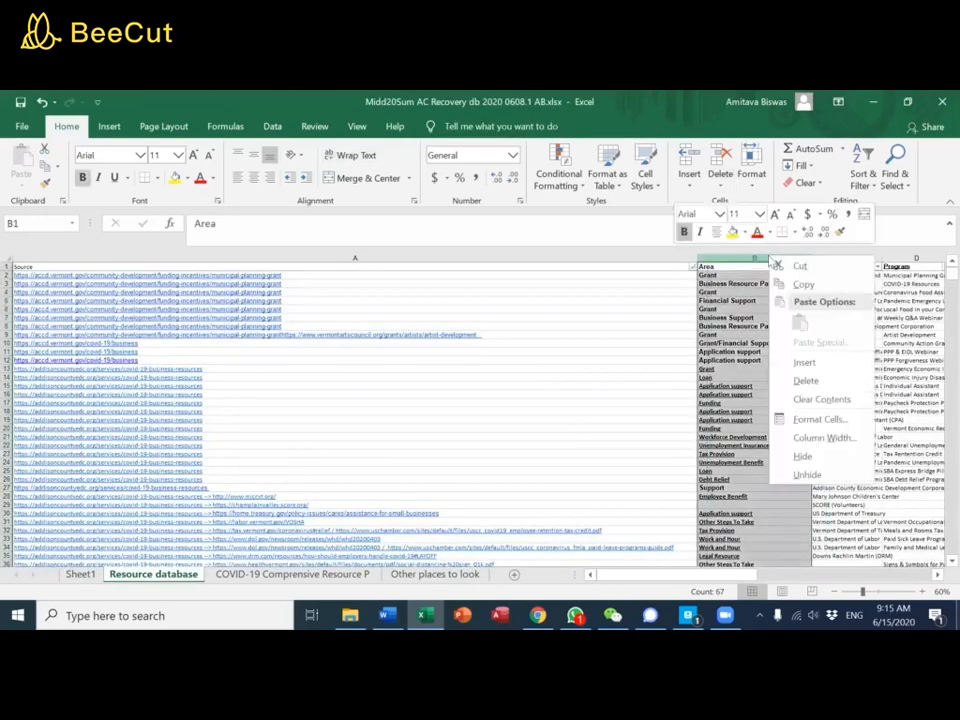
left_click(783, 369)
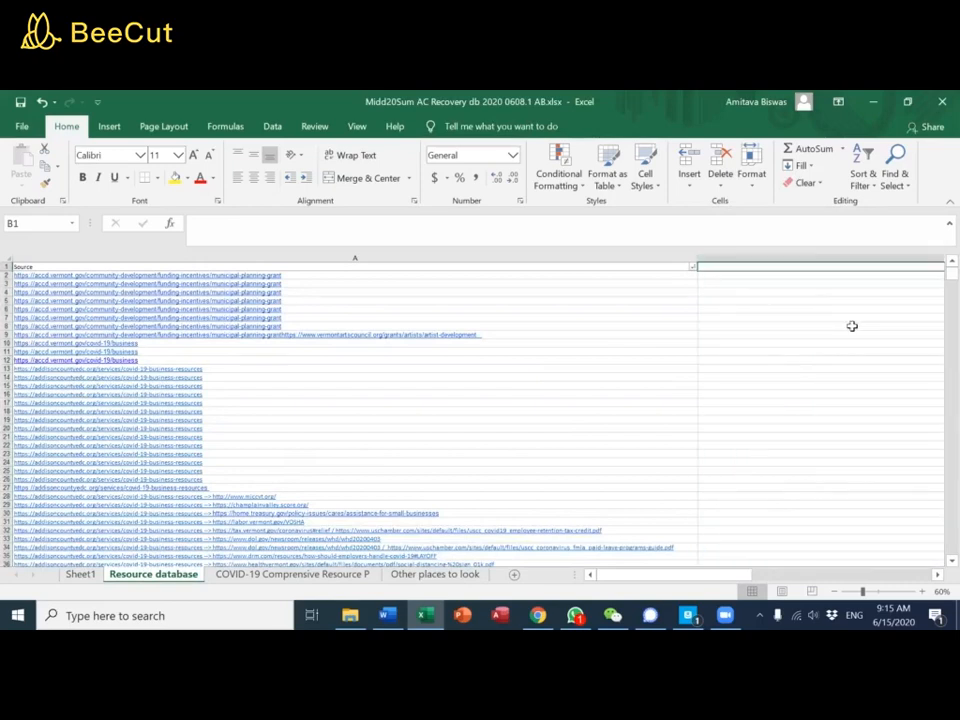
type("Source")
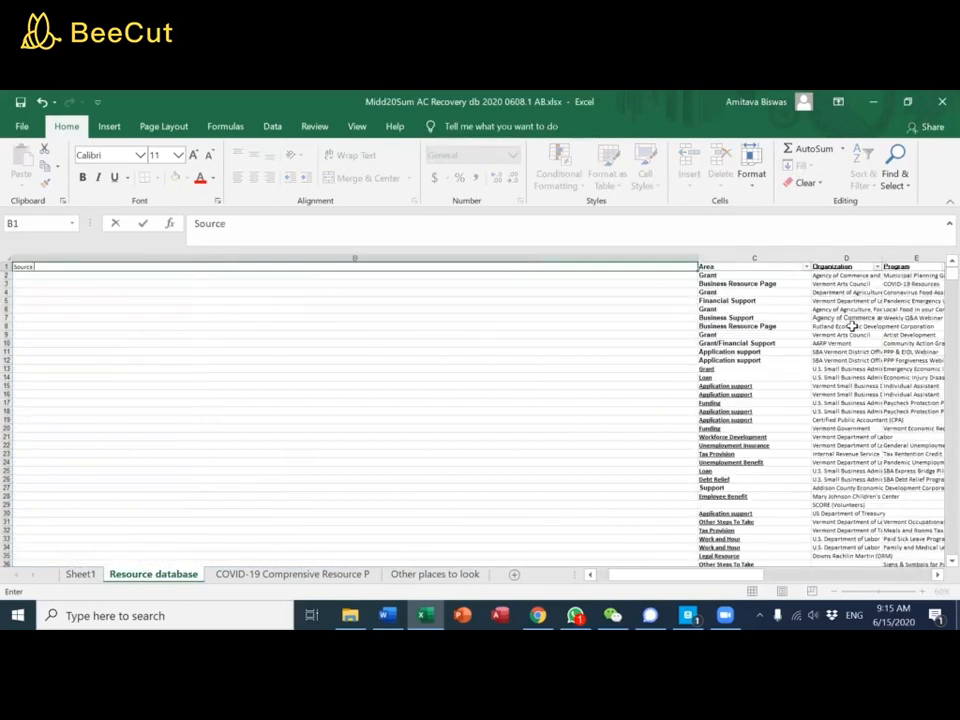
type(" B")
key("Left")
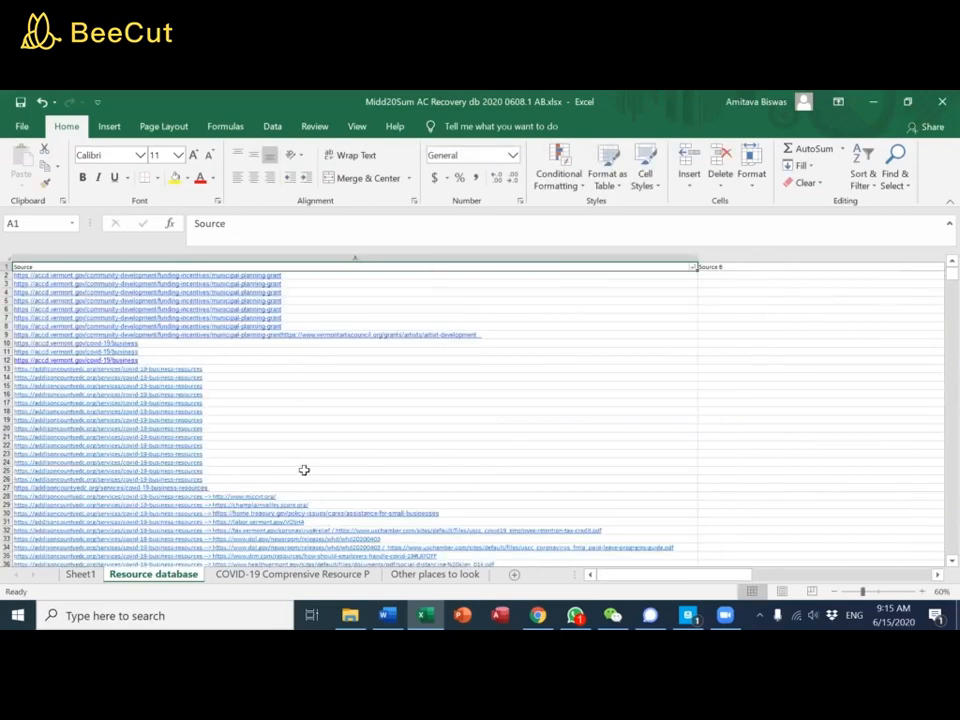
Examine the Source column of the Resource database sheet for entries that combine two links separated by an arrow
scroll(308, 440, "down", 3)
scroll(308, 440, "down", 3)
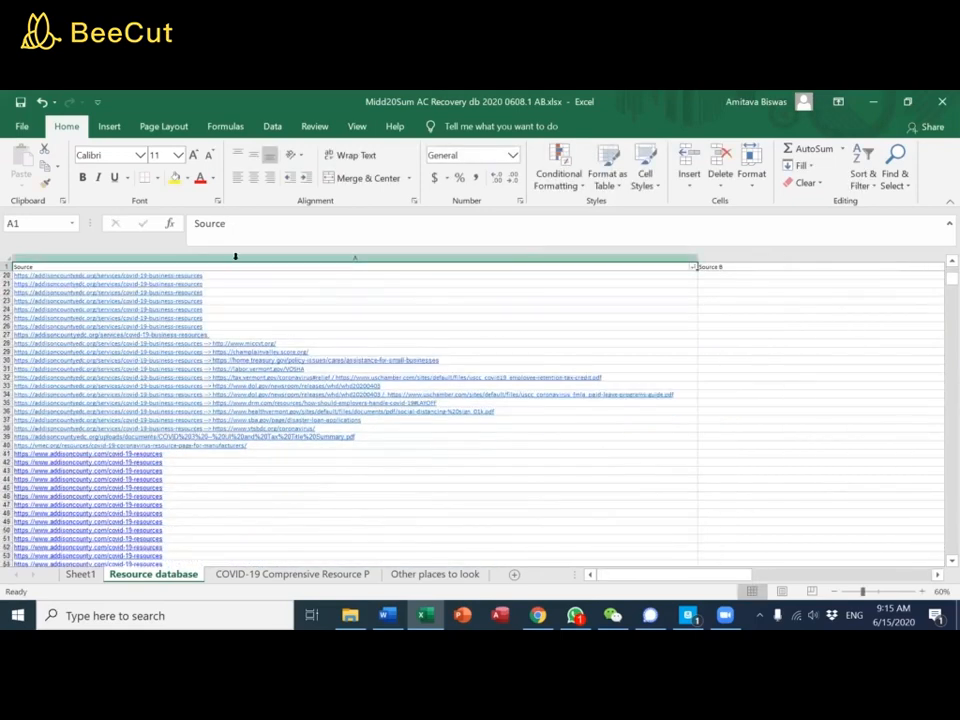
scroll(309, 228, "up", 1)
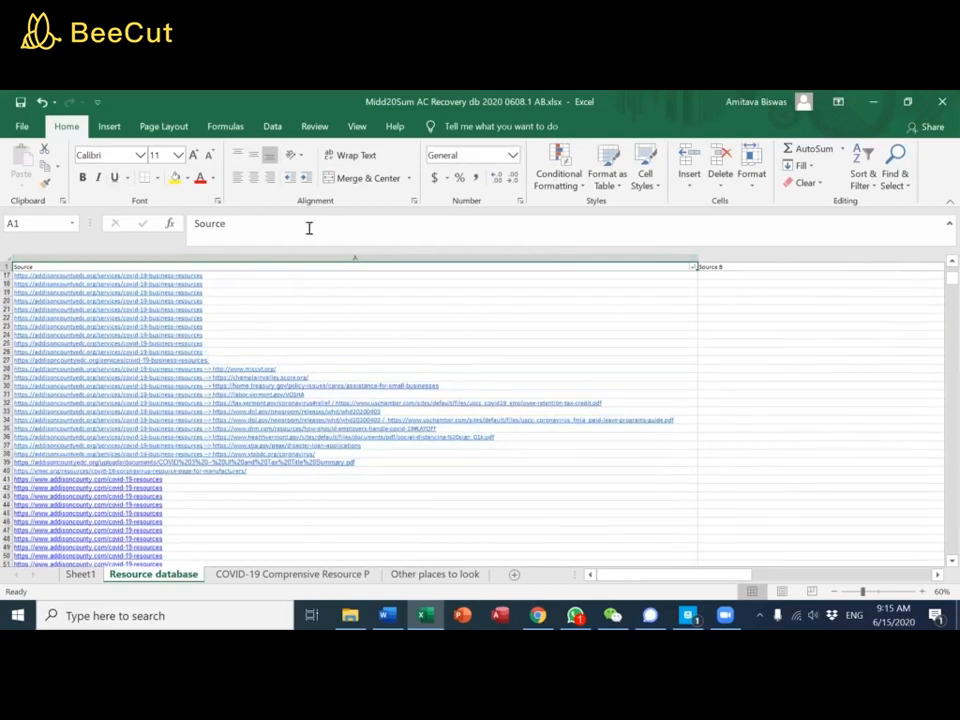
left_click(272, 126)
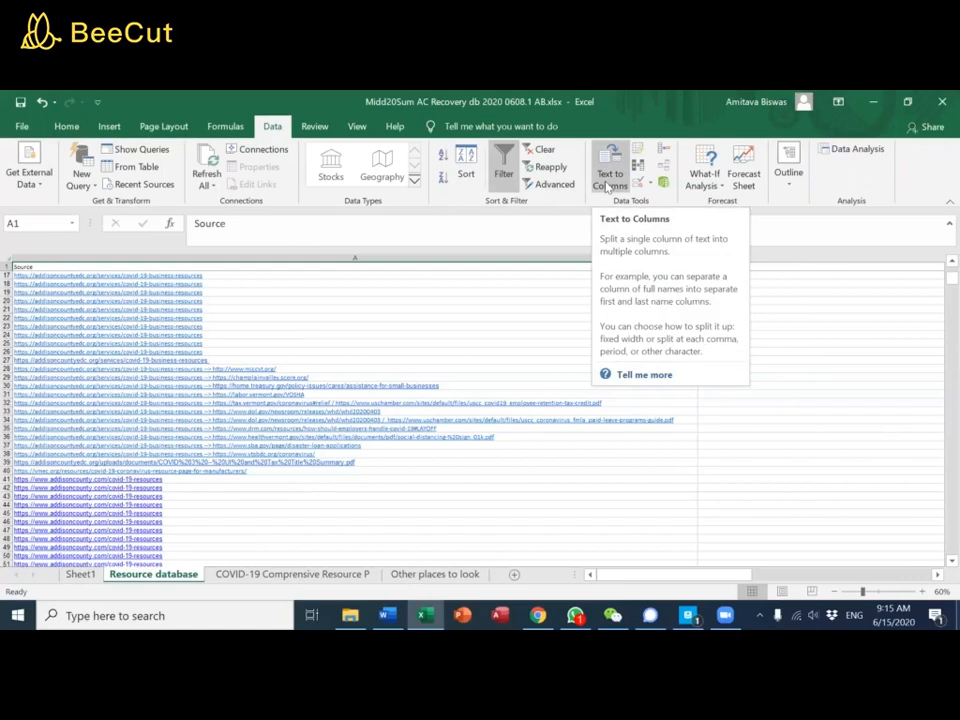
left_click(456, 394)
scroll(591, 343, "up", 3)
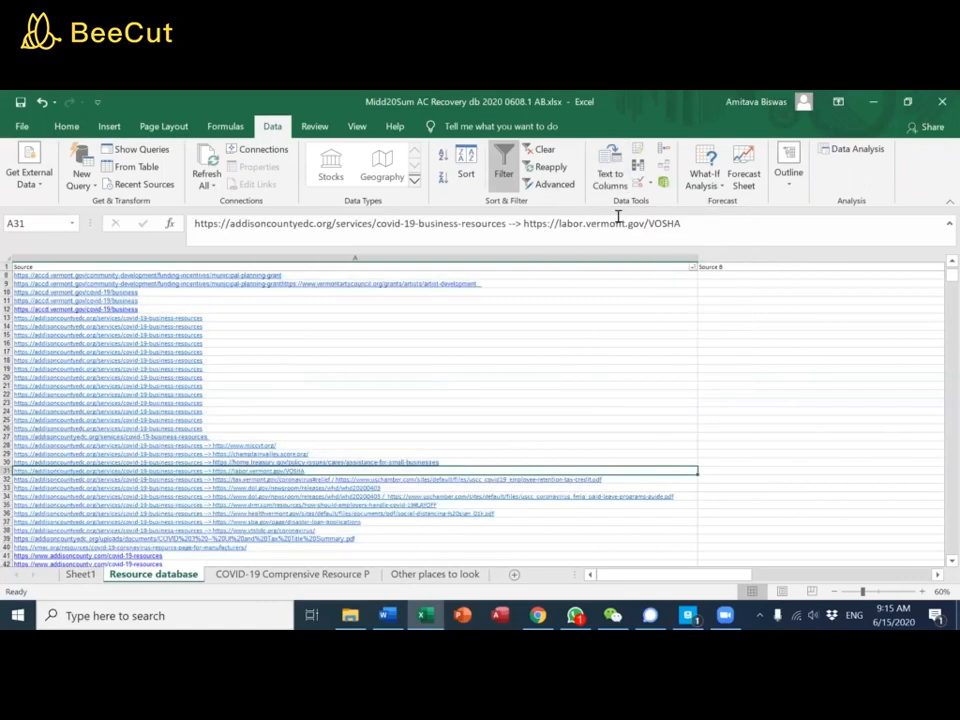
scroll(549, 345, "up", 3)
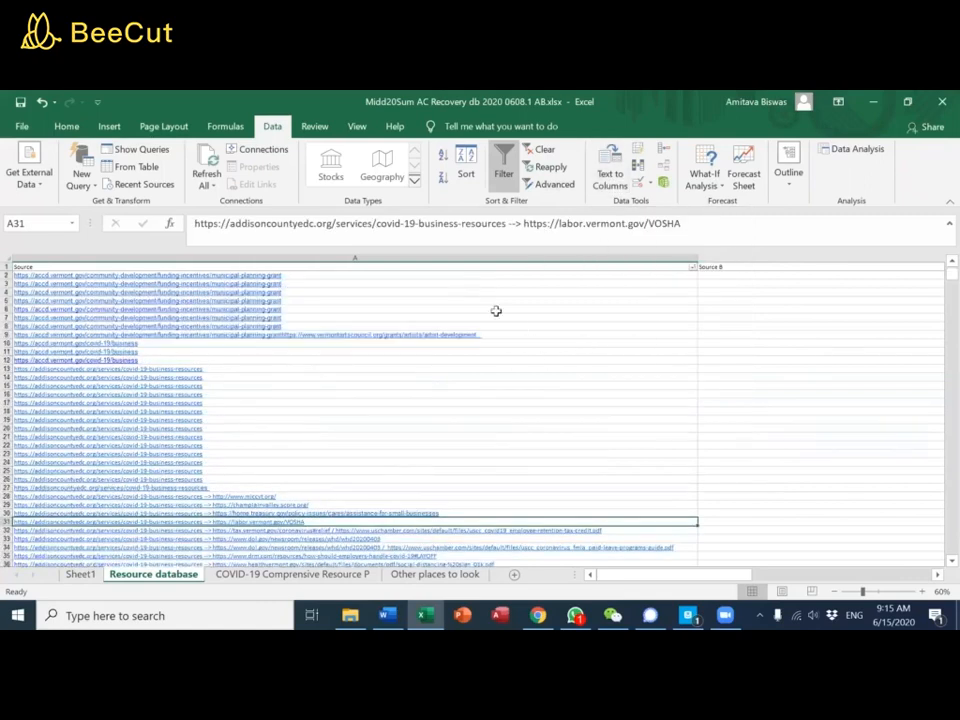
Copy the entire Source column into empty column AF beyond the data and autofit that column's width
left_click(478, 251)
key("ctrl+c")
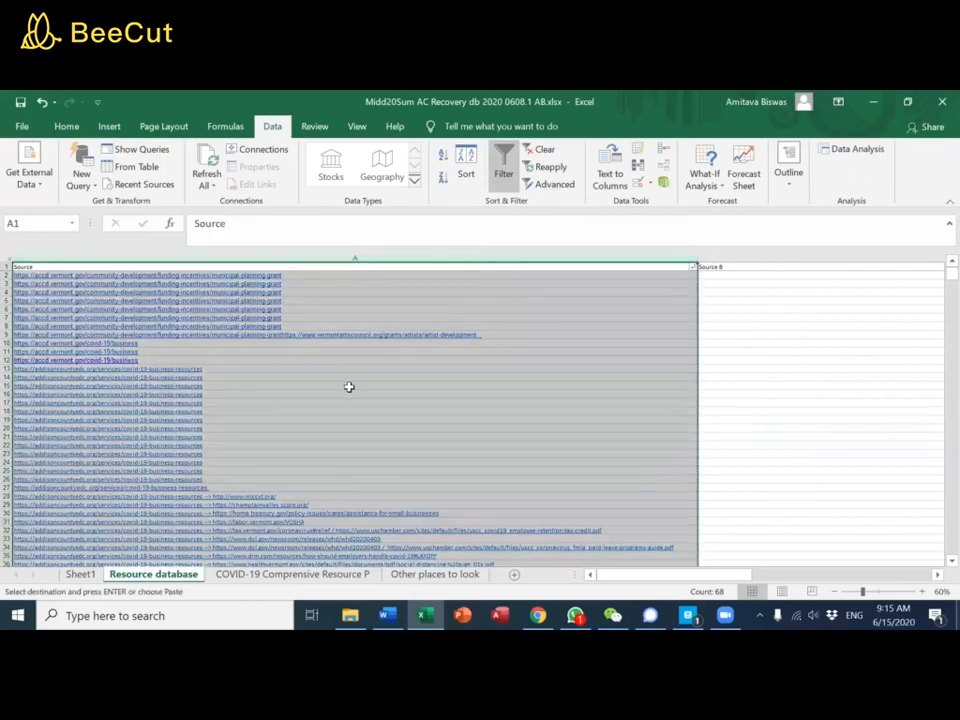
left_click_drag(691, 564, 765, 548)
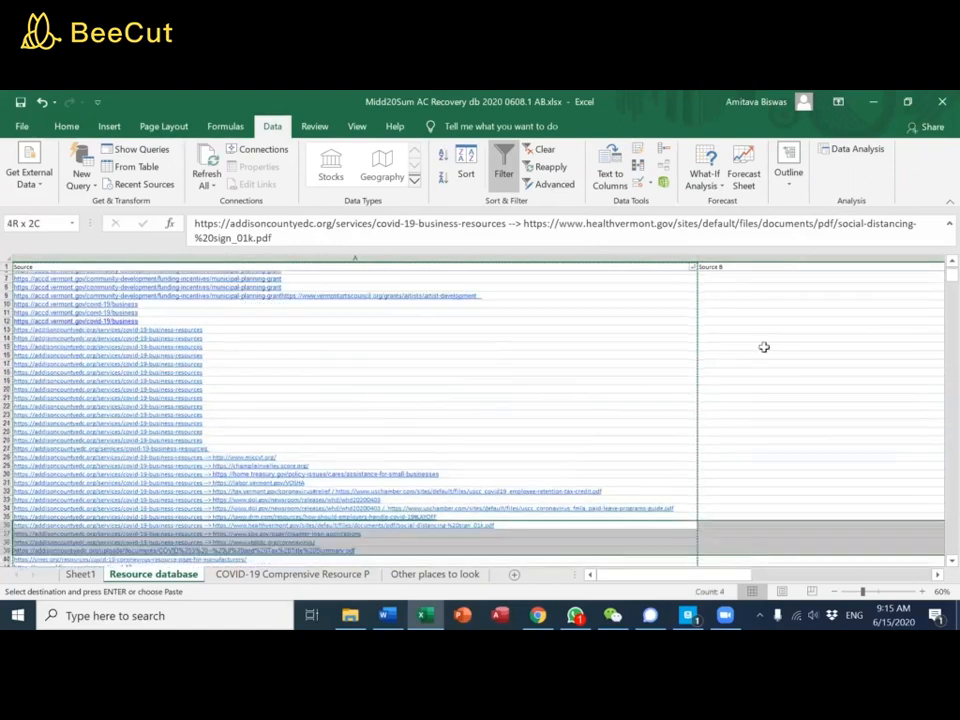
left_click_drag(621, 574, 846, 585)
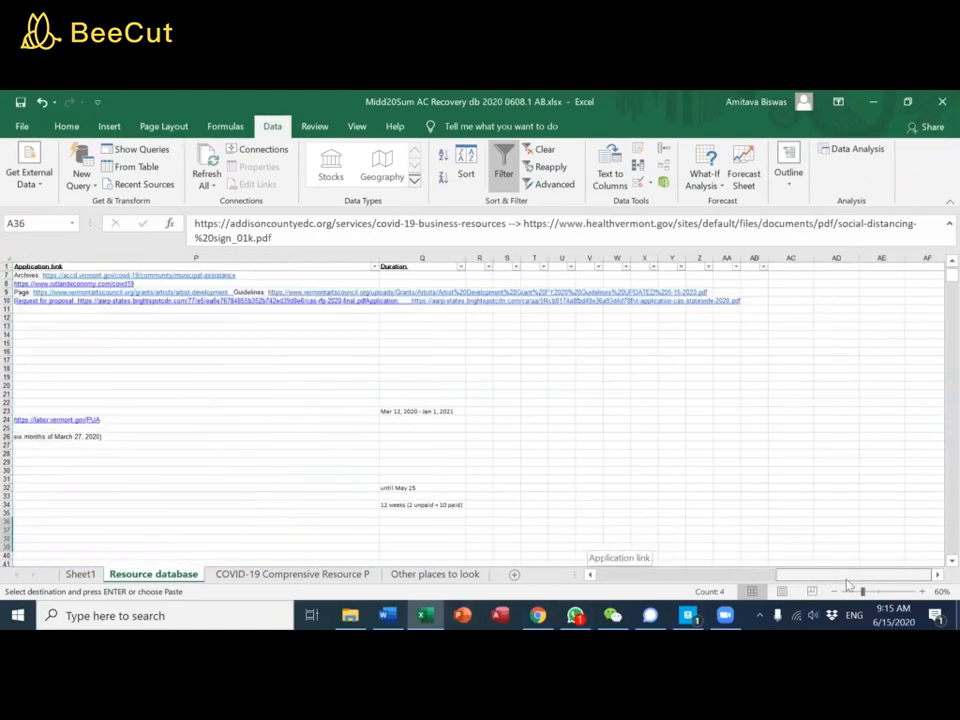
left_click(837, 257)
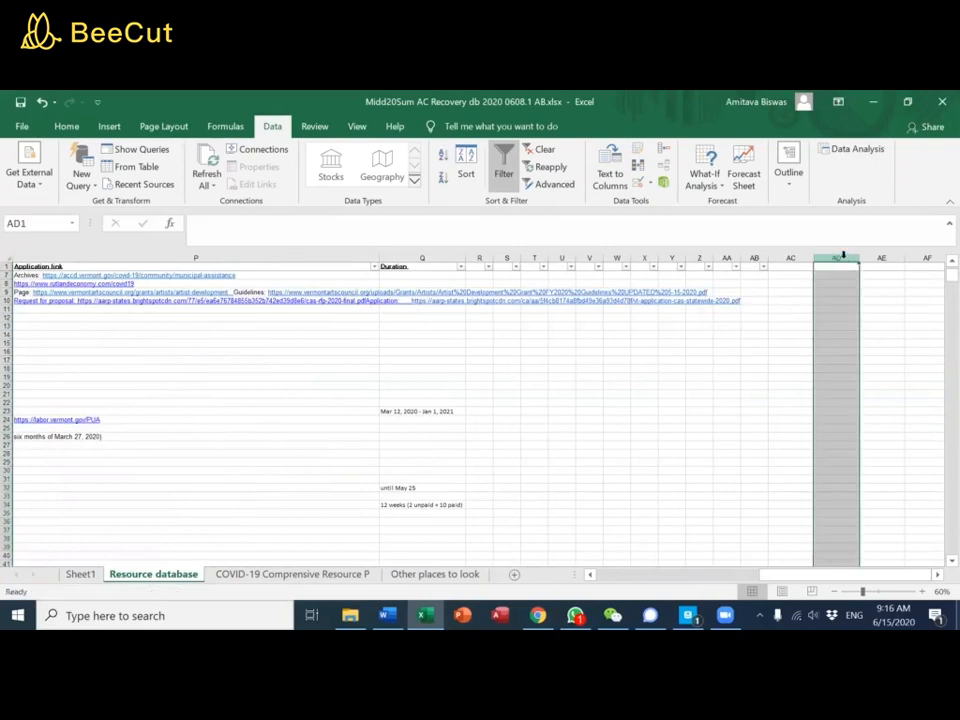
key("ctrl+v")
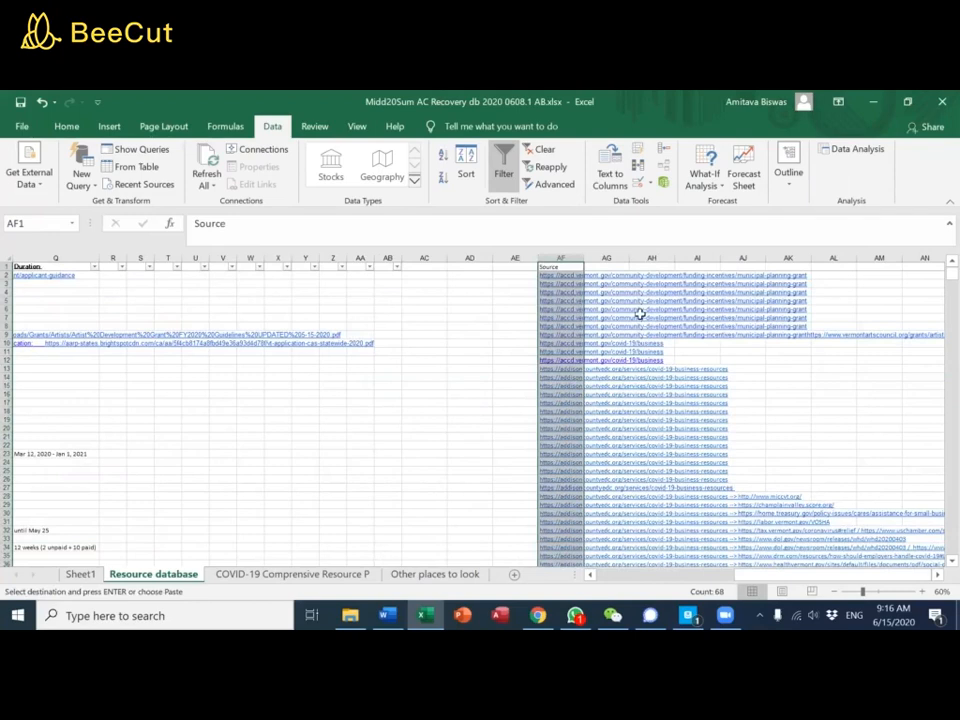
double_click(583, 260)
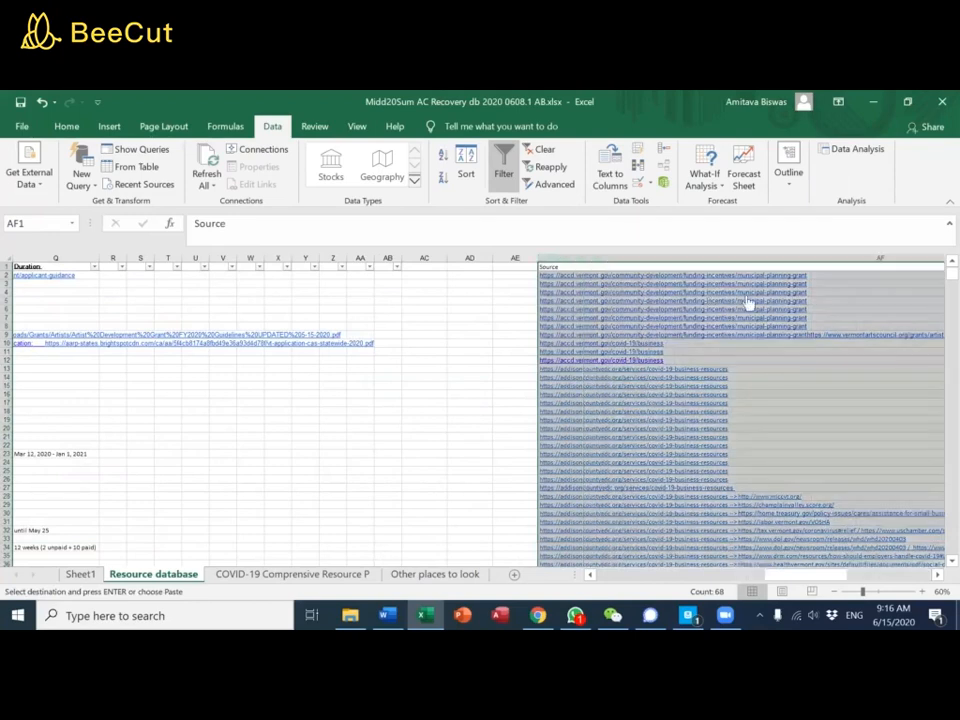
left_click(937, 575)
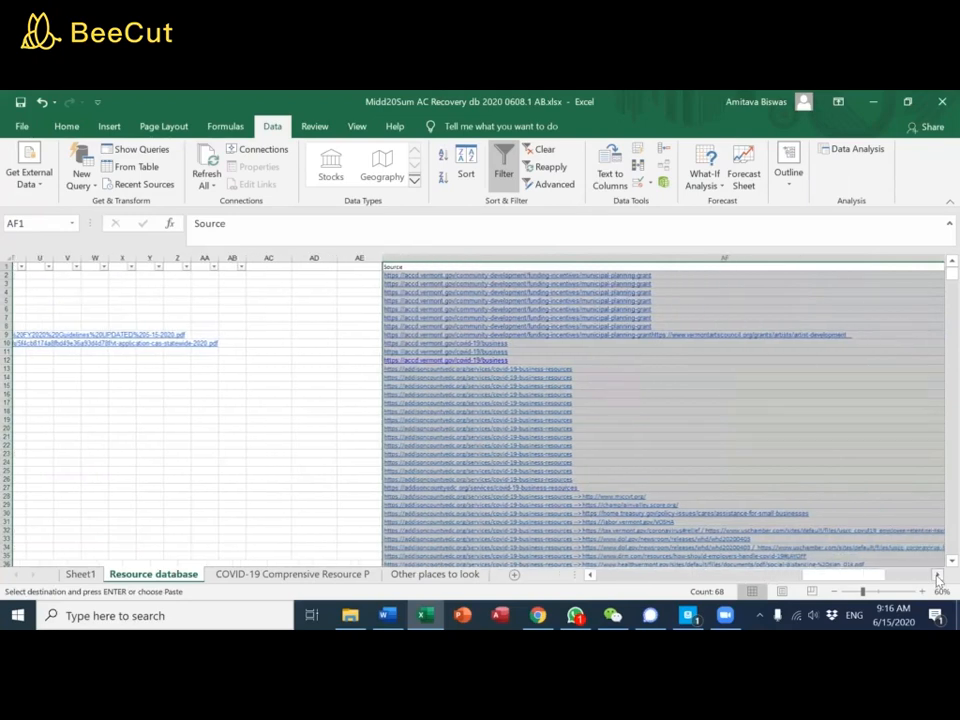
left_click(581, 503)
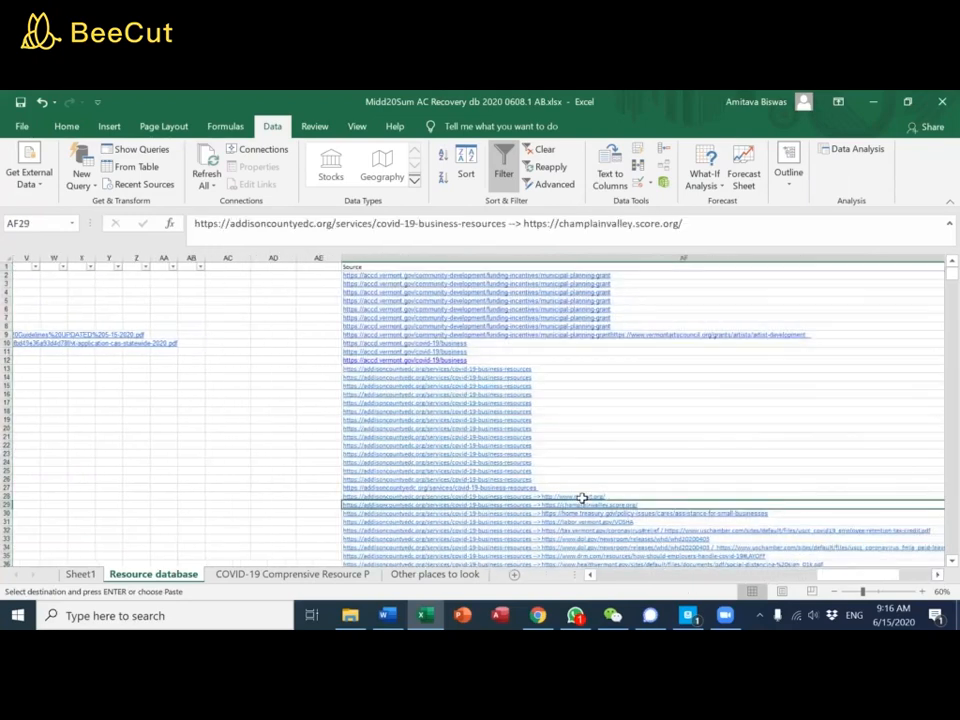
Split column AF with Text to Columns as delimited text using Tab and ">" as delimiters, and autofit column AF
left_click(530, 257)
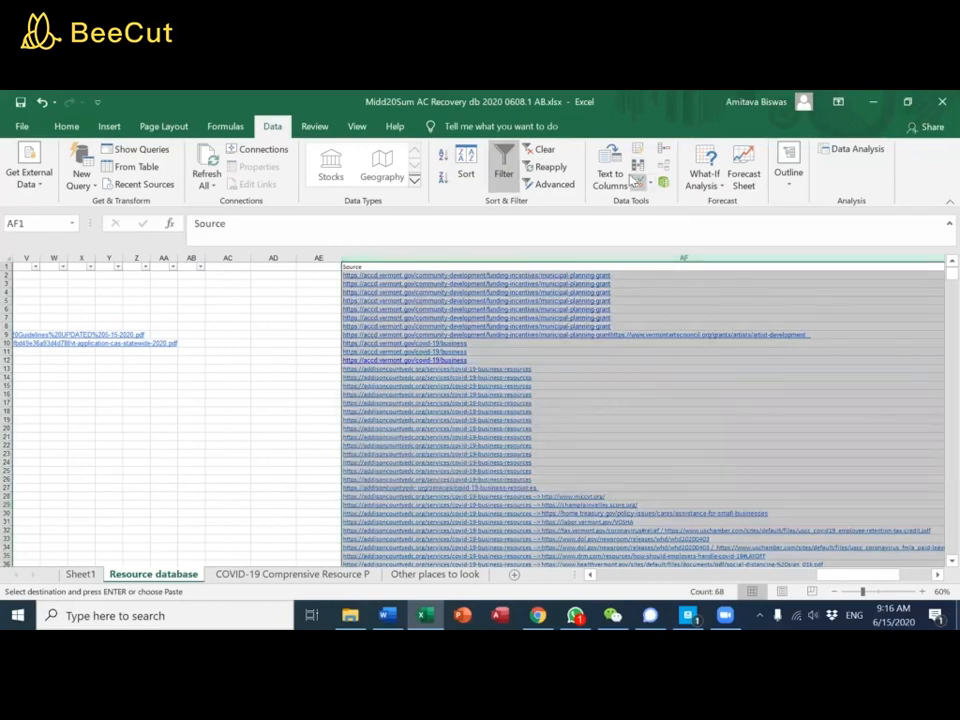
left_click(603, 180)
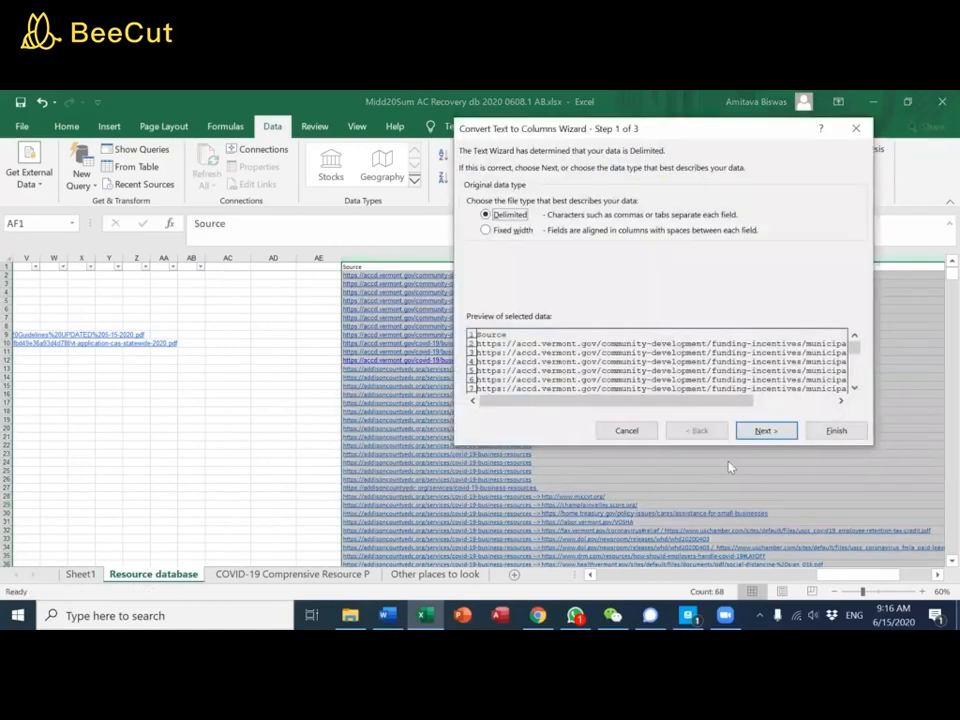
left_click(764, 430)
left_click(472, 251)
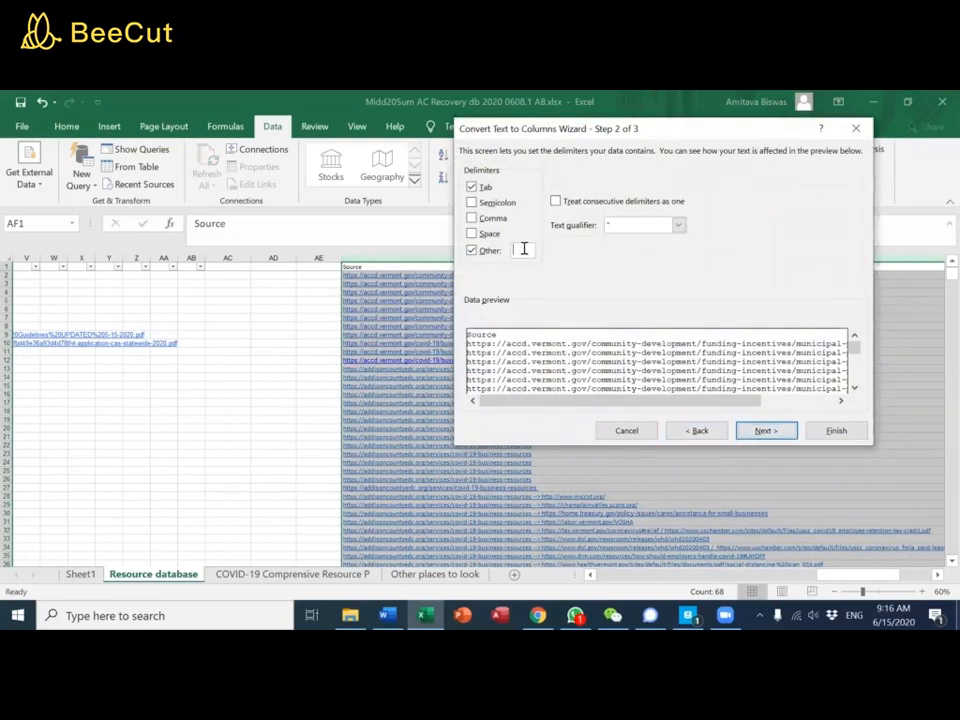
type("-")
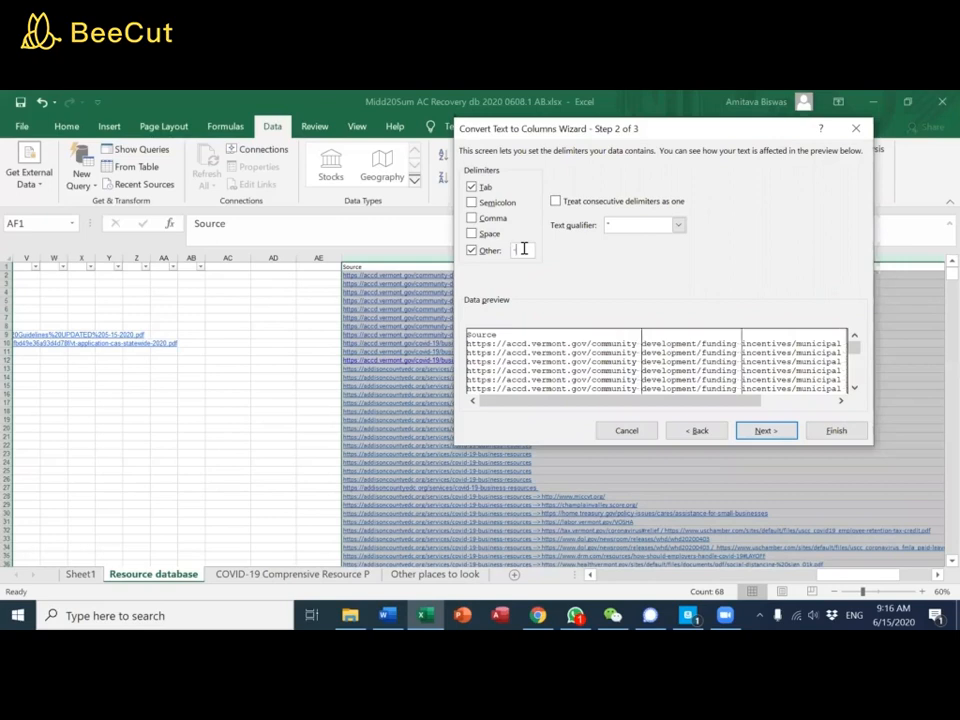
key("BackSpace")
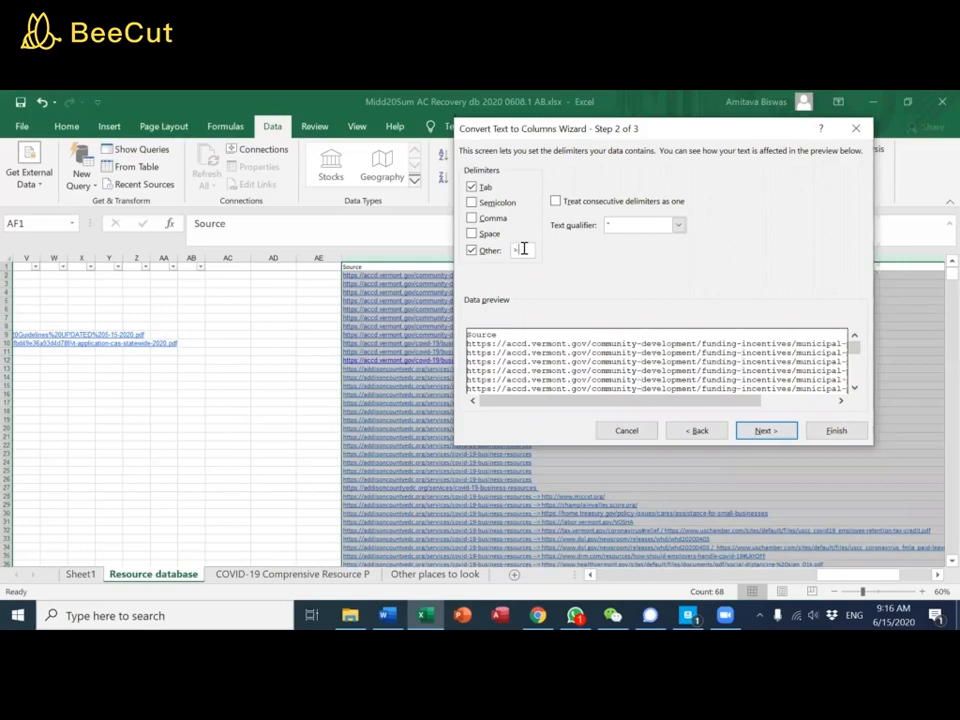
left_click(750, 432)
left_click(835, 431)
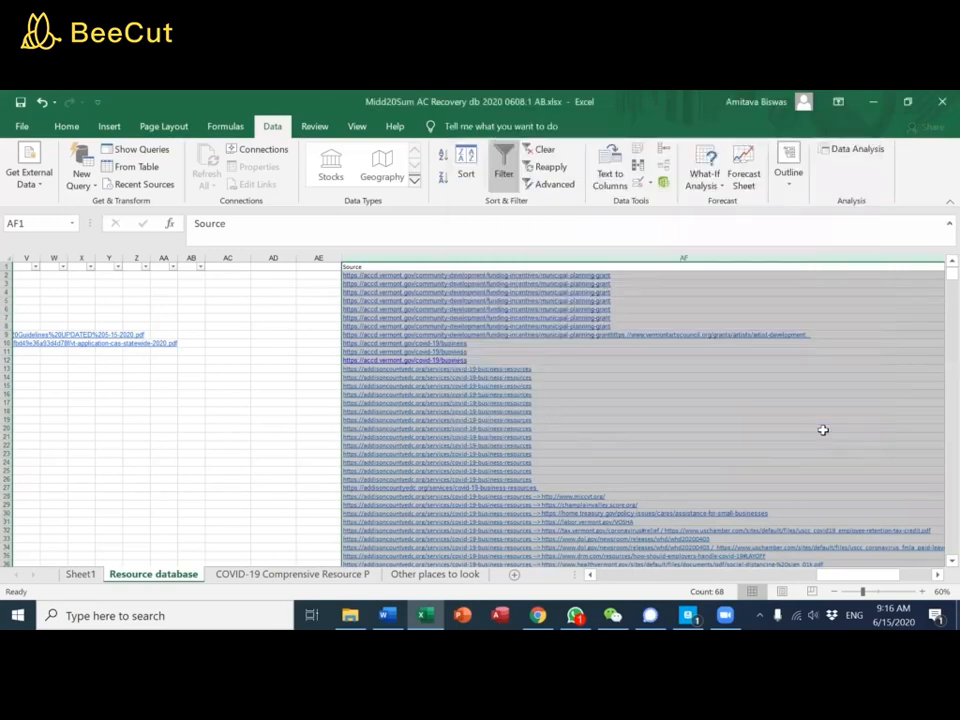
left_click_drag(843, 577, 892, 558)
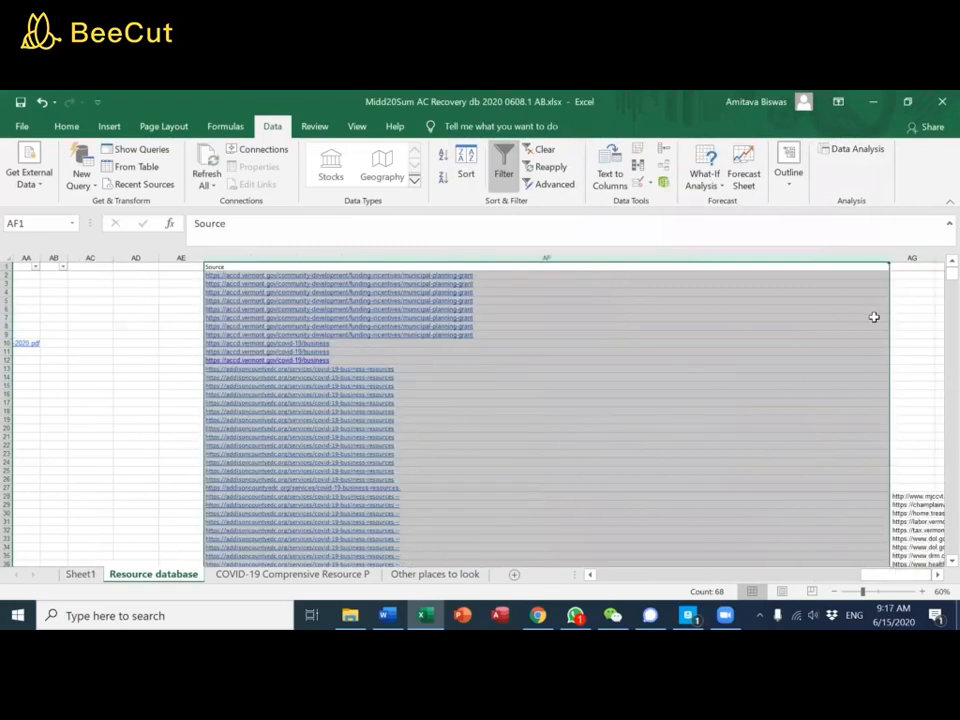
double_click(888, 259)
scroll(514, 388, "down", 2)
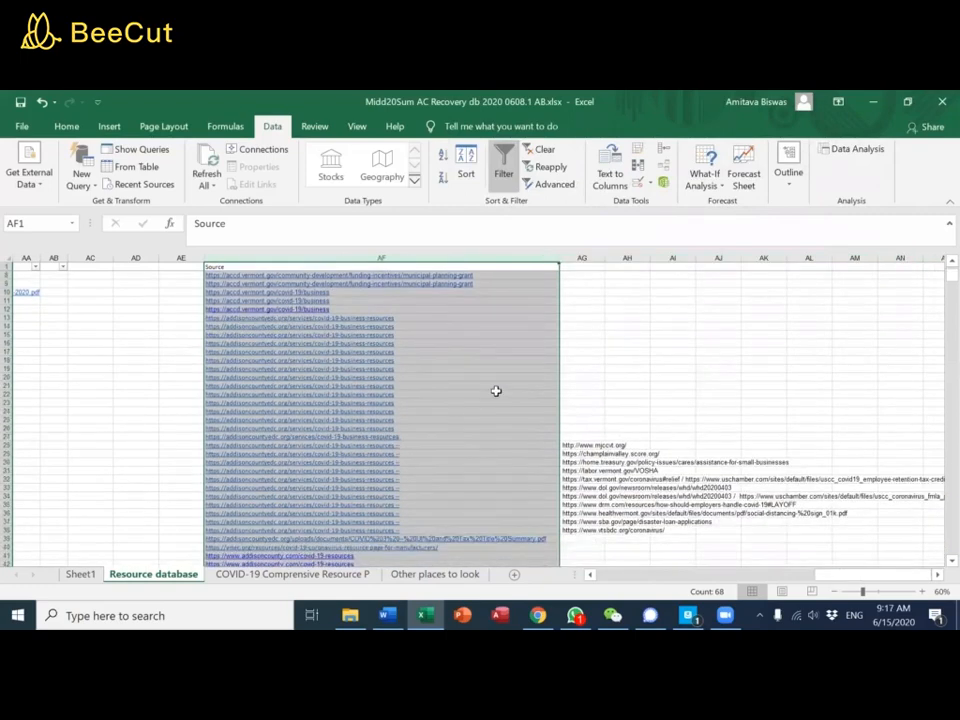
Fill the addisoncountyedc.org business-resources link from AF13 down through AF38, overwriting the entries with trailing dashes
left_click(448, 419)
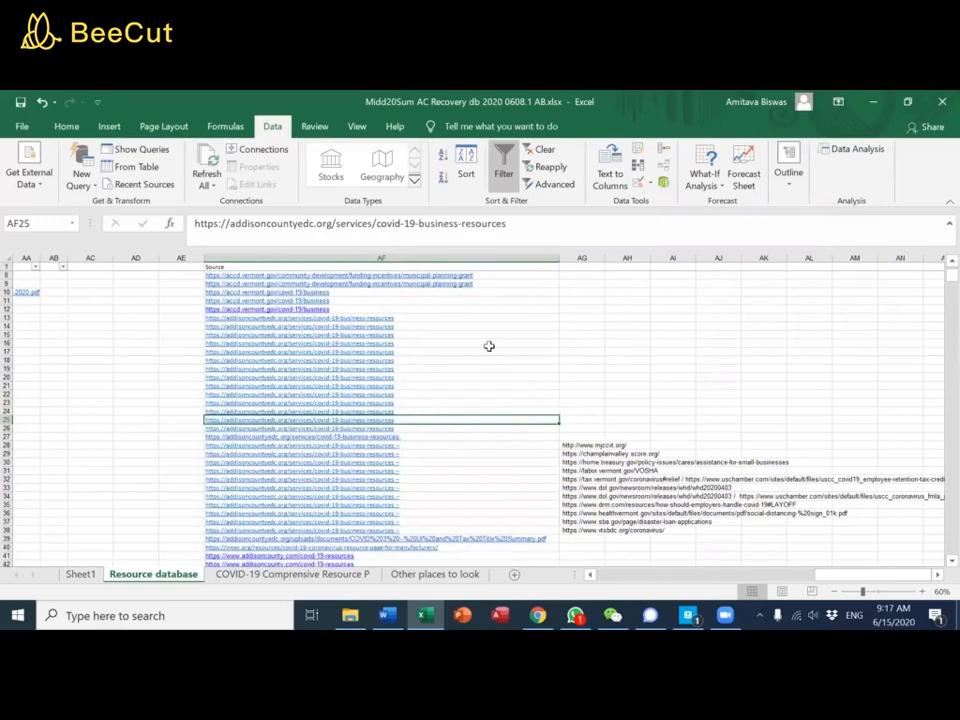
key("Up")
key("Up")
key("Up")
key("Up")
key("Up")
key("Up")
key("Up")
key("Up")
key("Up")
key("Up")
key("Up")
key("Up")
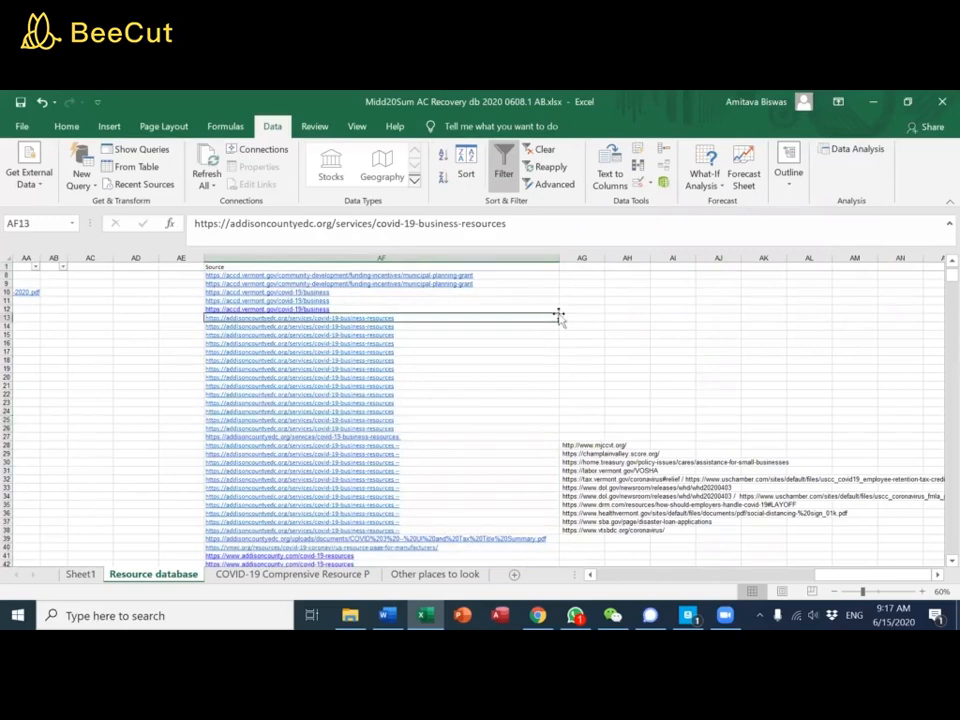
left_click_drag(558, 322, 532, 545)
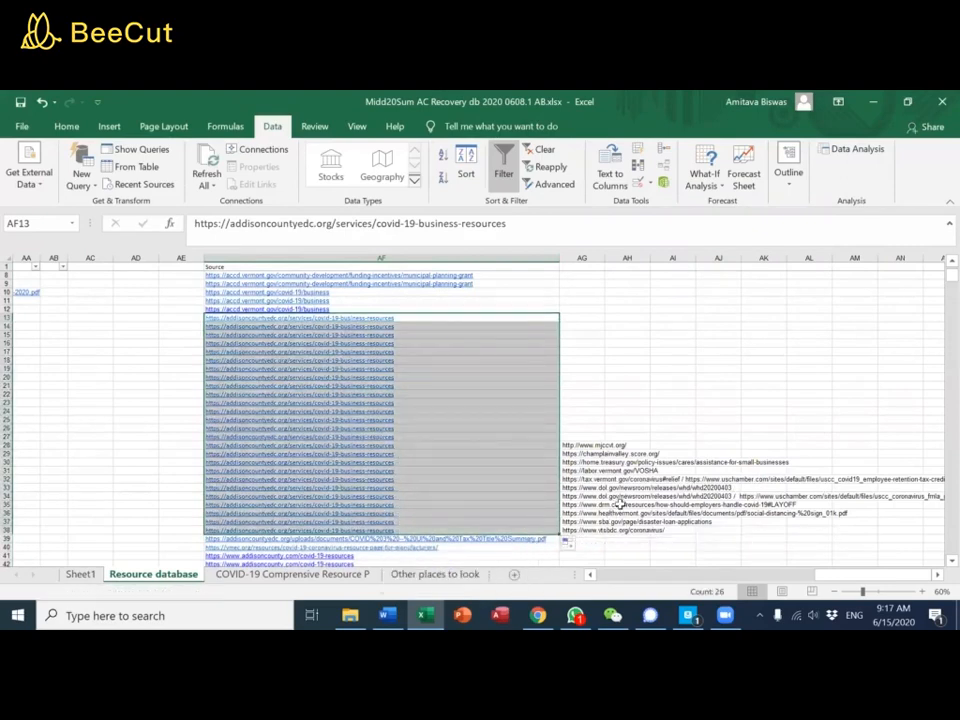
Autofit column AG with the split-off second links and check column AH for any further split text
left_click(615, 505)
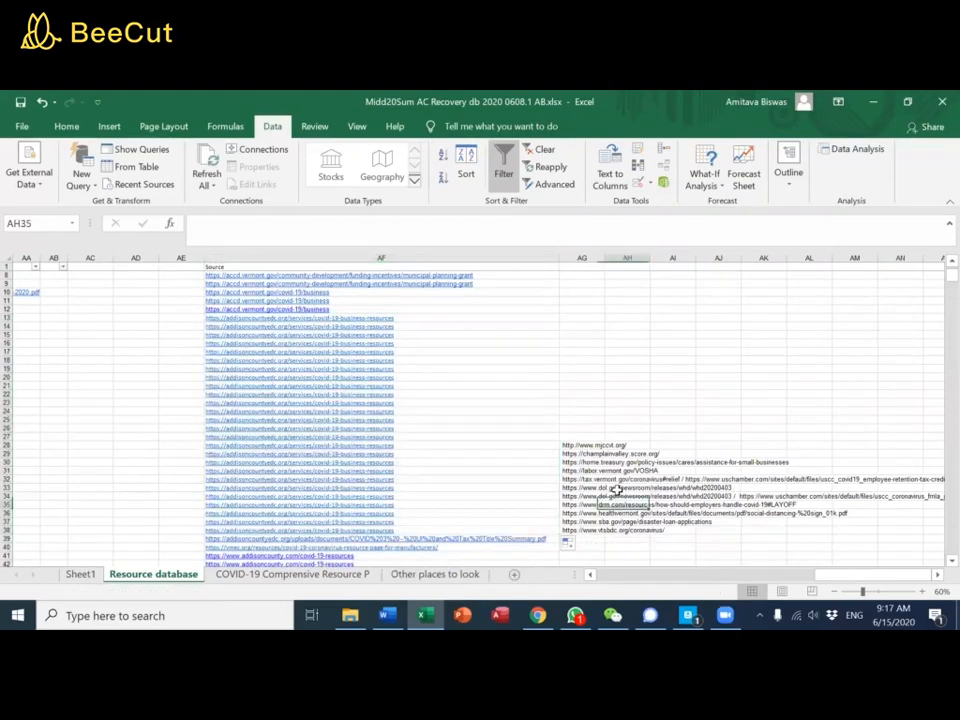
double_click(606, 260)
left_click(930, 302)
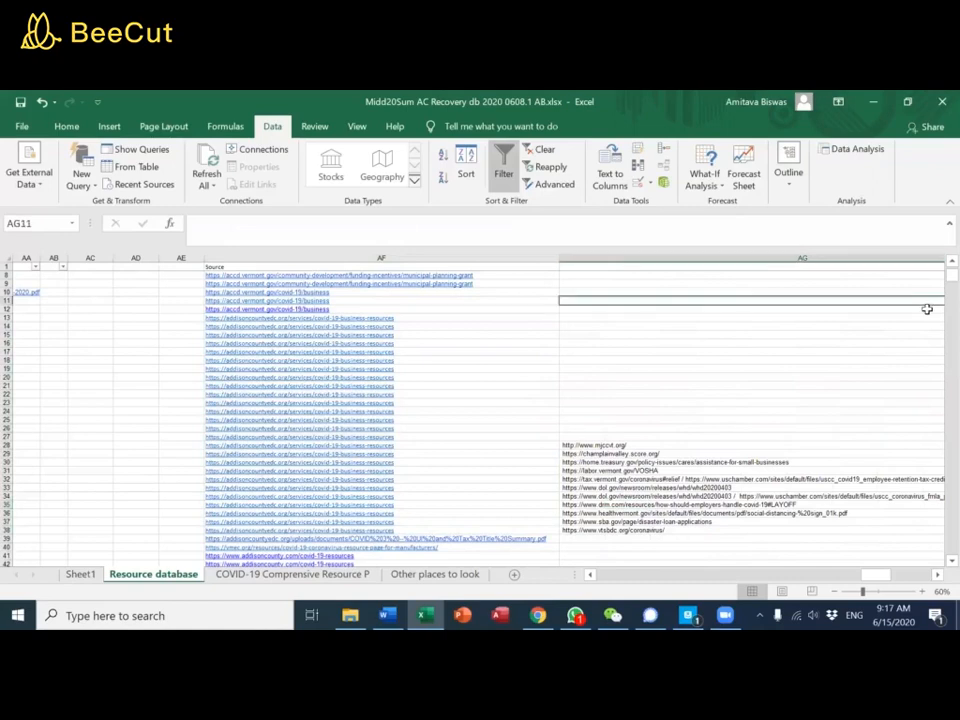
key("Right")
key("ctrl+Up")
key("ctrl+Down")
key("ctrl+Up")
key("Down")
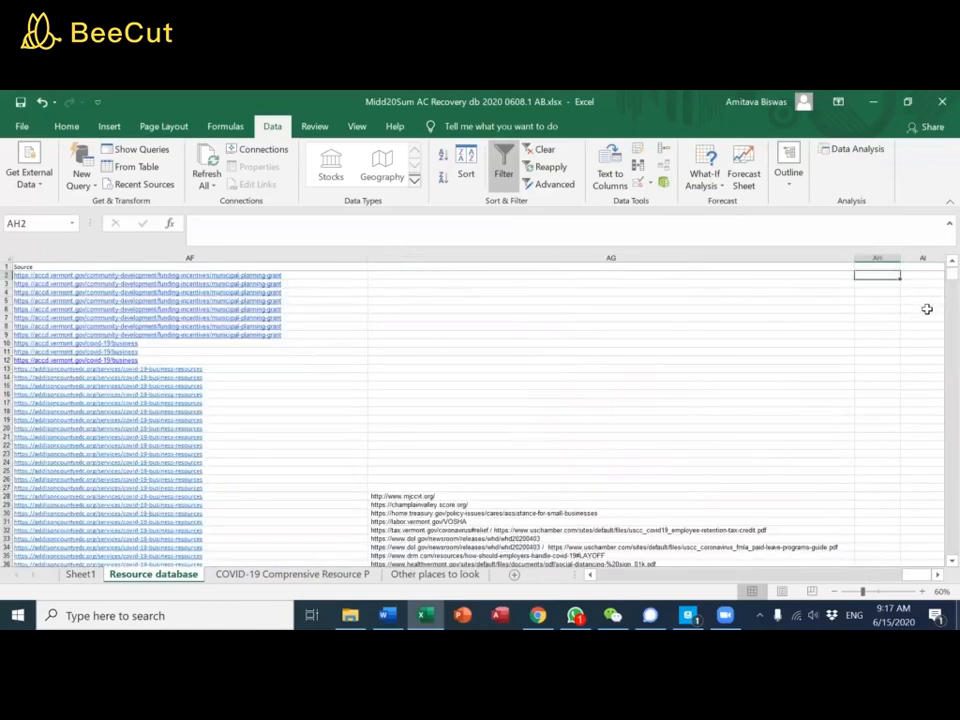
Copy the separated links in AF1:AG68 and paste them over columns A and B starting at A1
left_click(229, 267)
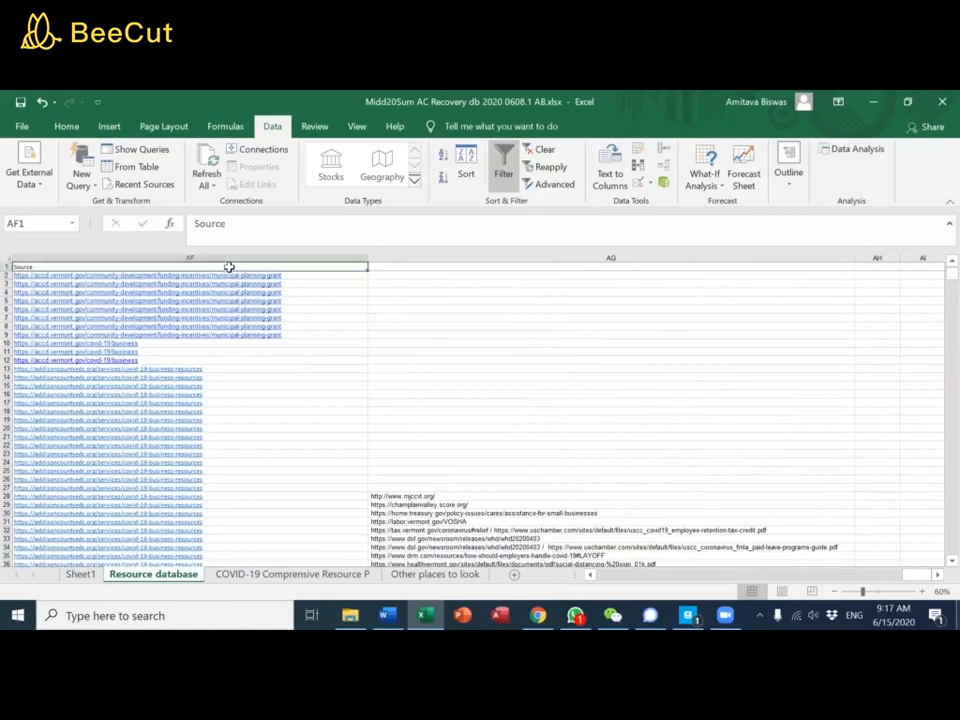
key("ctrl+shift+Down")
key("ctrl+shift+Down")
key("ctrl+shift+Down")
key("shift+Right")
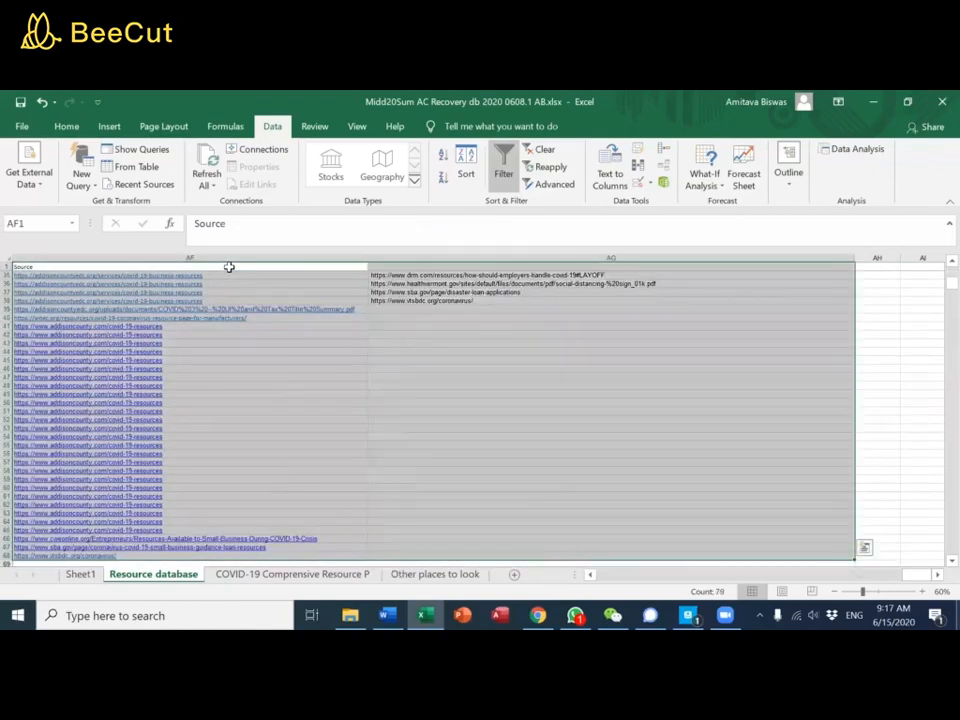
key("ctrl+c")
key("ctrl+Left")
key("ctrl+Left")
key("ctrl+v")
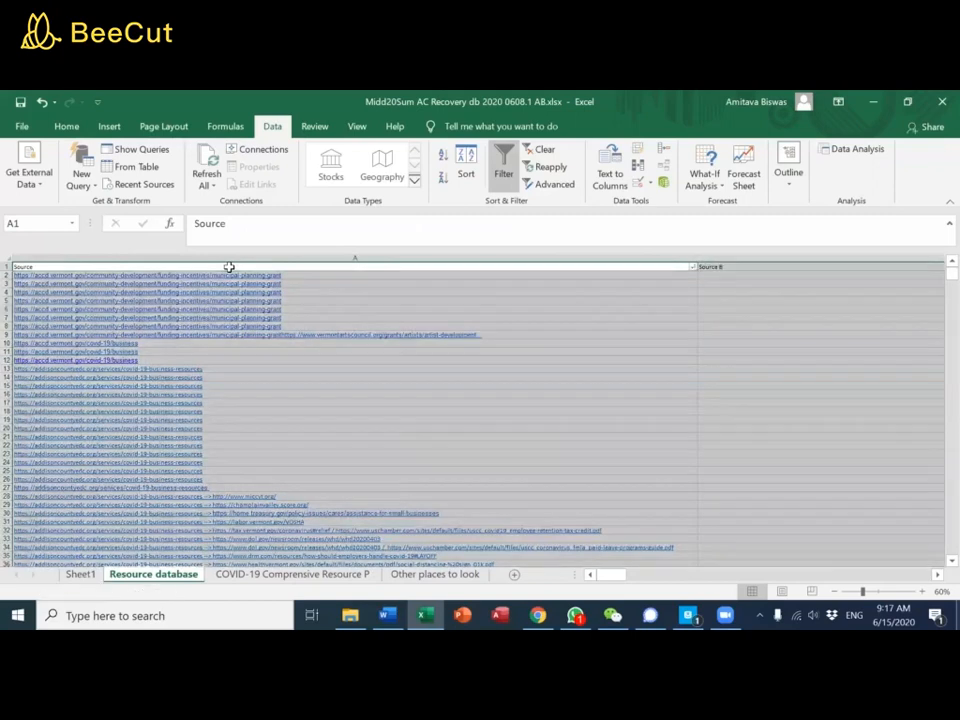
Head column B "Source B" in B1 and autofit the widths of columns A and B
left_click_drag(662, 318, 670, 310)
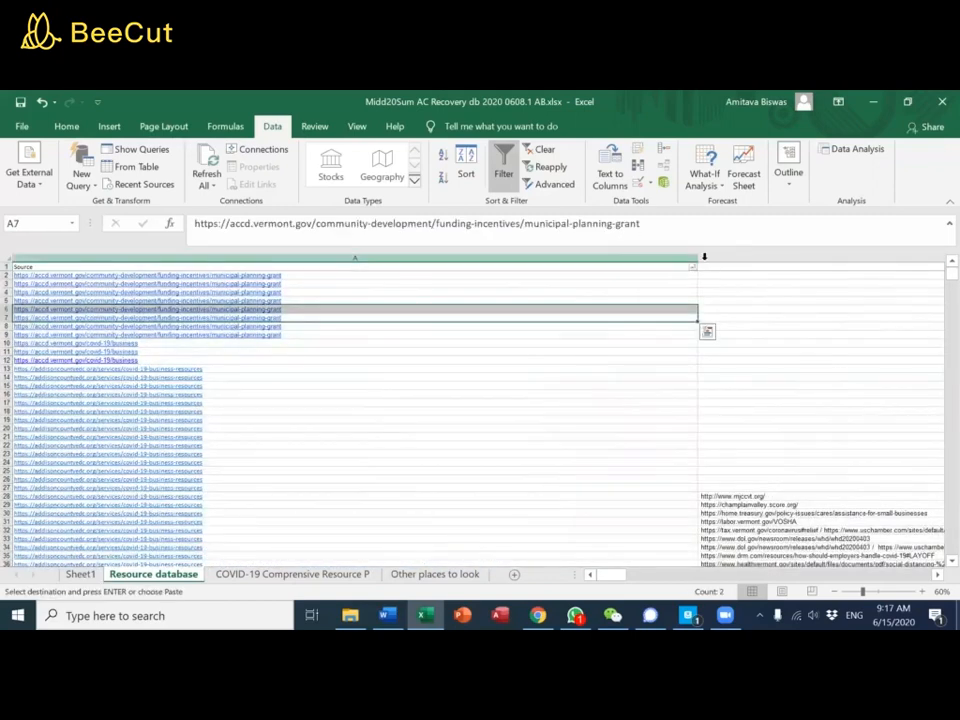
double_click(697, 257)
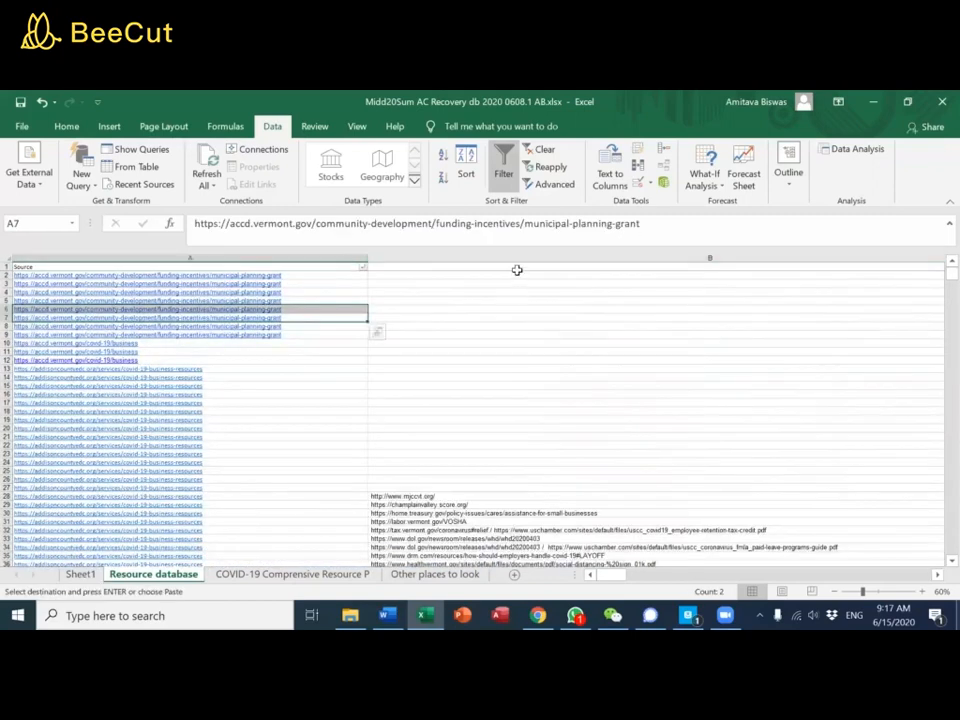
left_click(518, 268)
type("Source B")
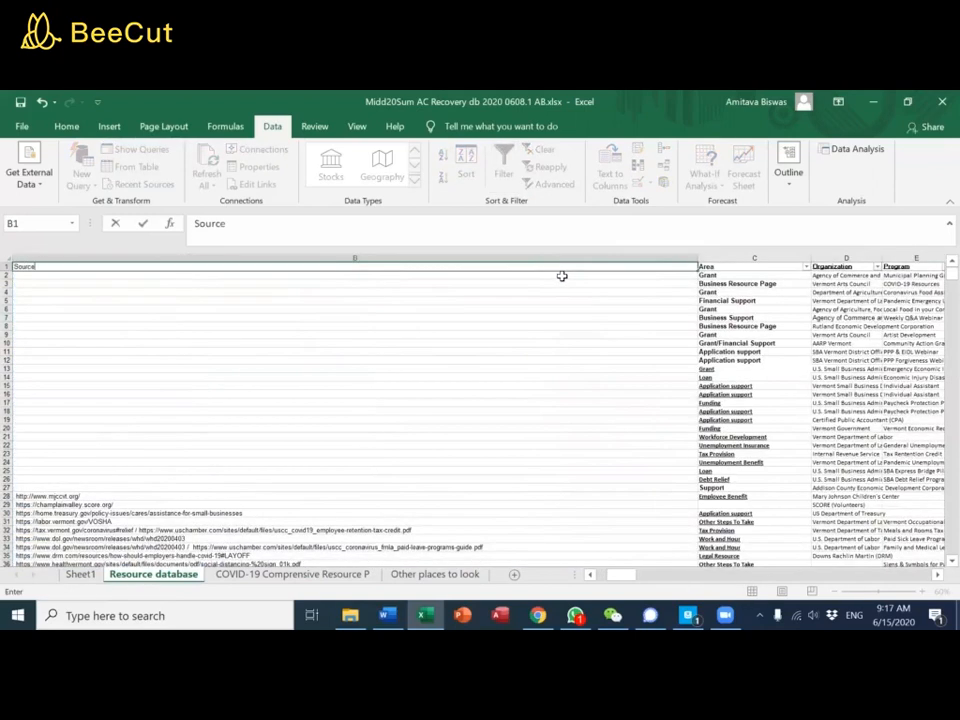
left_click(683, 334)
double_click(697, 257)
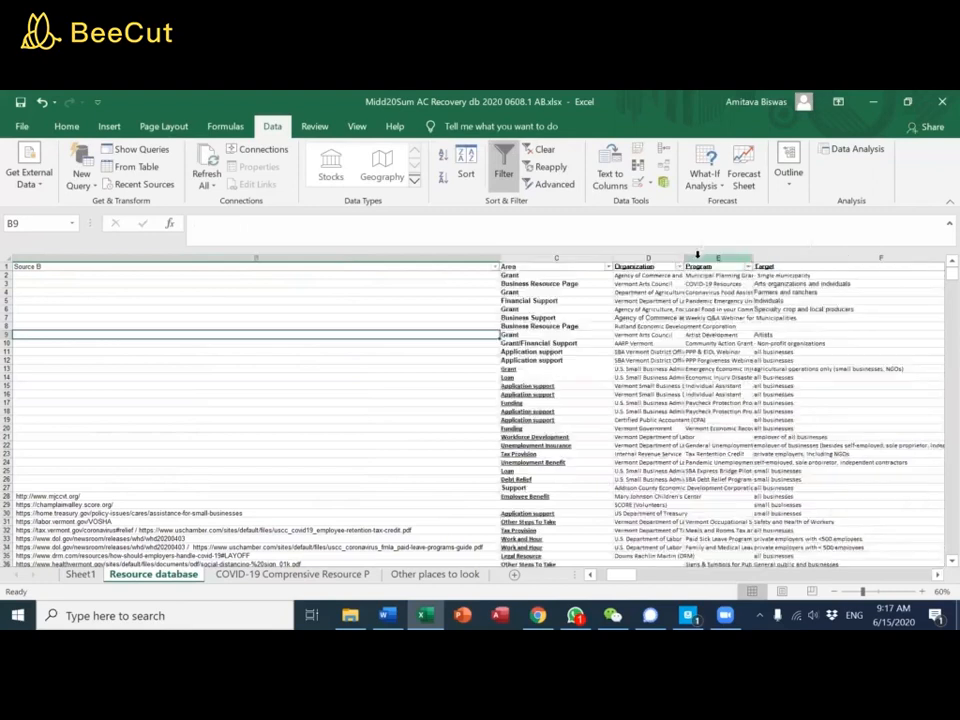
Refresh the PivotTable on Sheet1 and sort its sources by count from largest to smallest
left_click(80, 574)
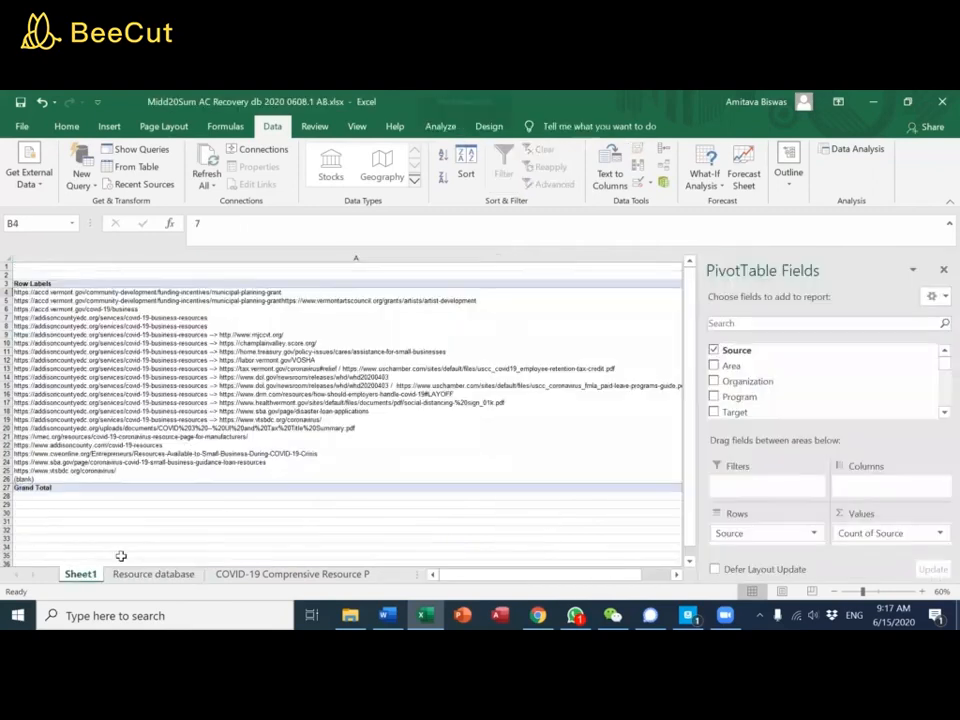
right_click(190, 430)
left_click(230, 207)
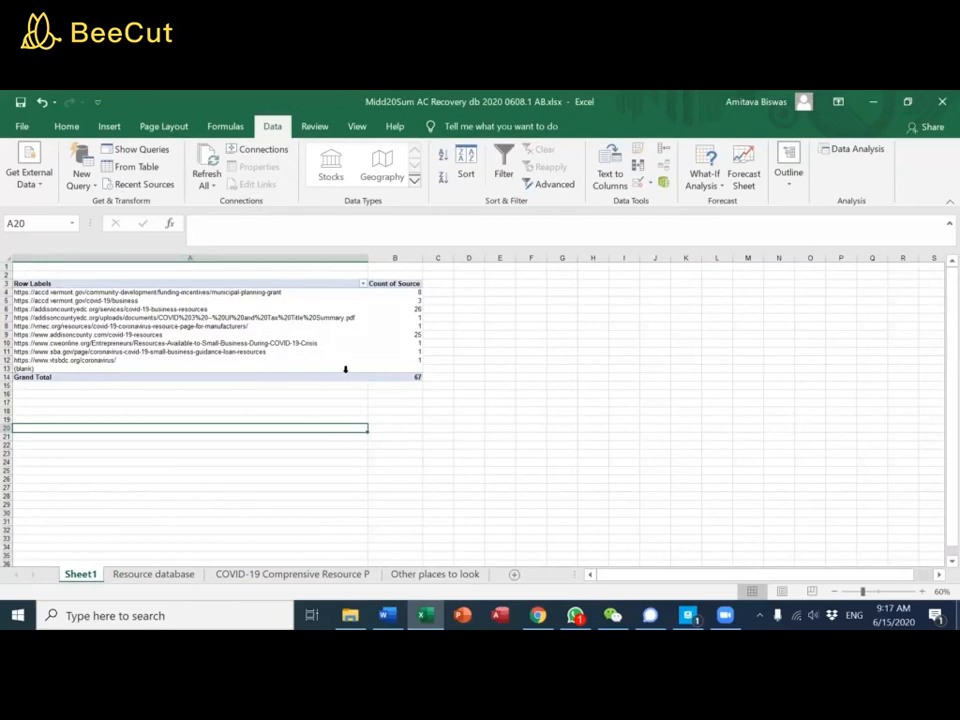
left_click(920, 592)
left_click(920, 592)
left_click(920, 592)
scroll(825, 492, "up", 2)
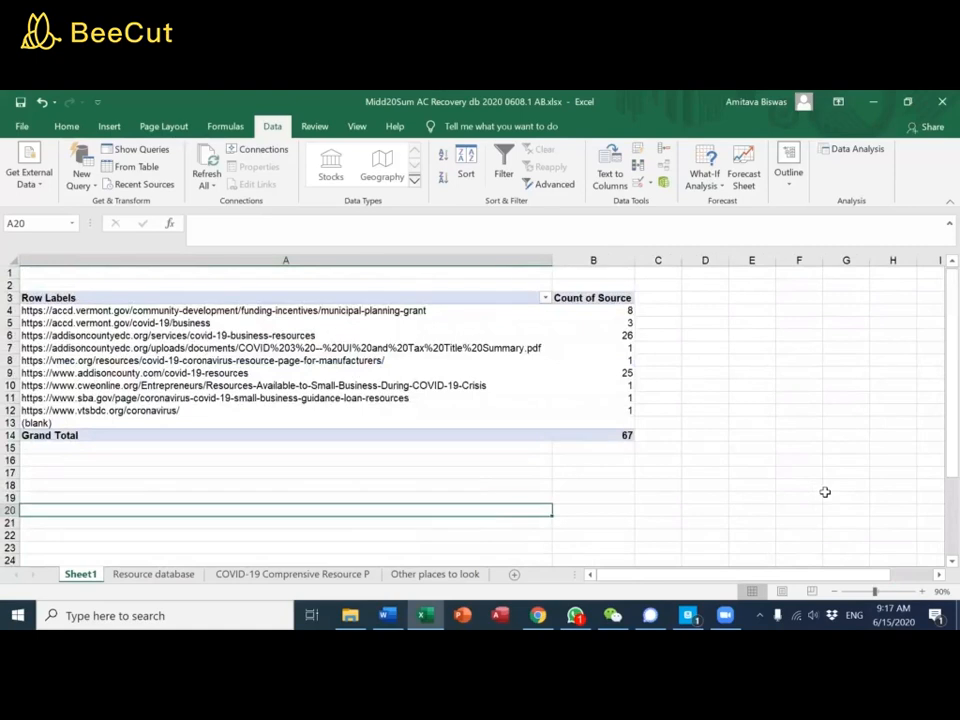
left_click(615, 310)
left_click(441, 177)
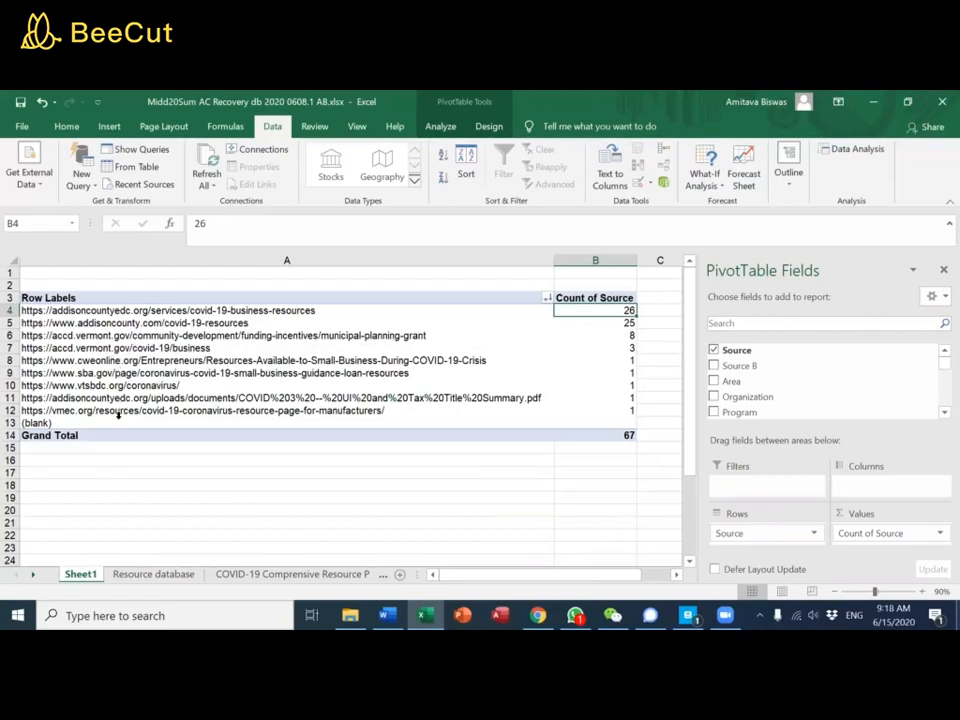
Autofit the width of the Organization column D in the Resource database sheet
left_click(153, 574)
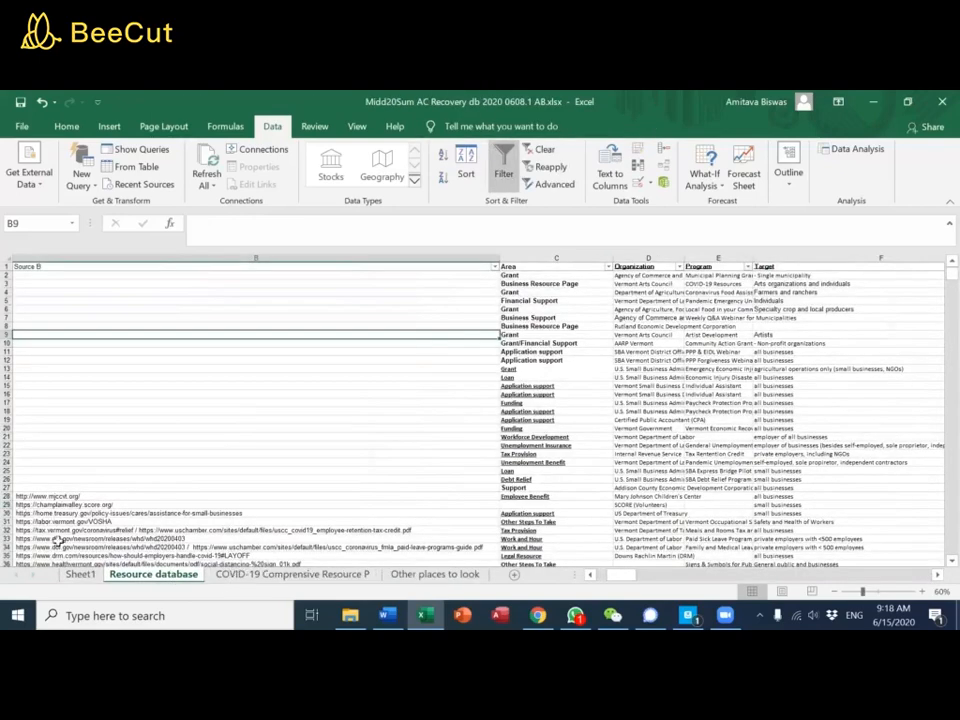
left_click(74, 576)
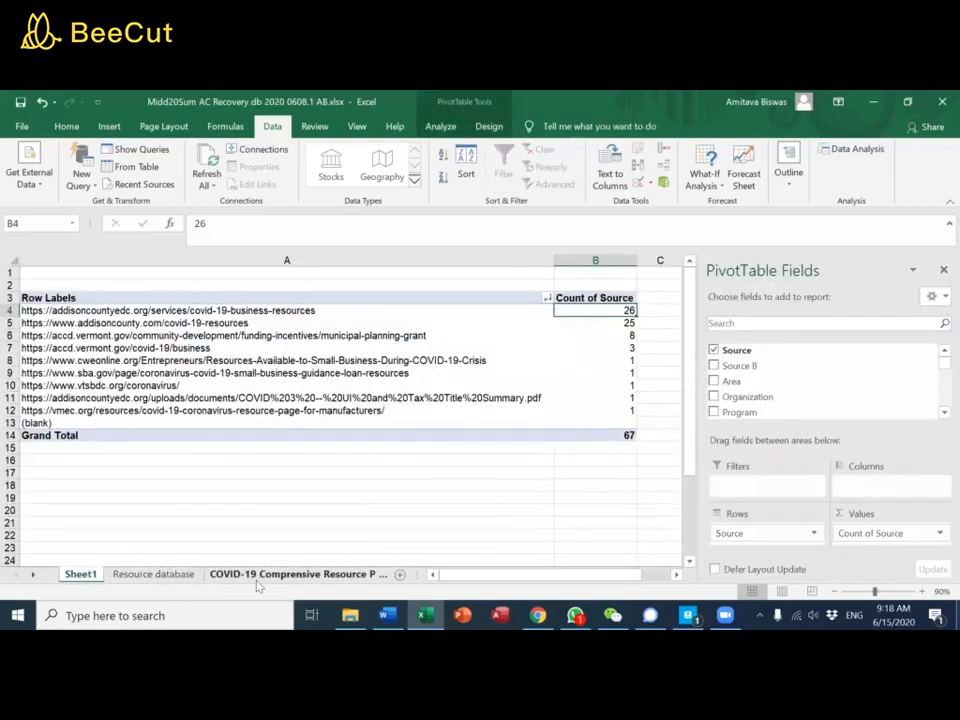
left_click(190, 574)
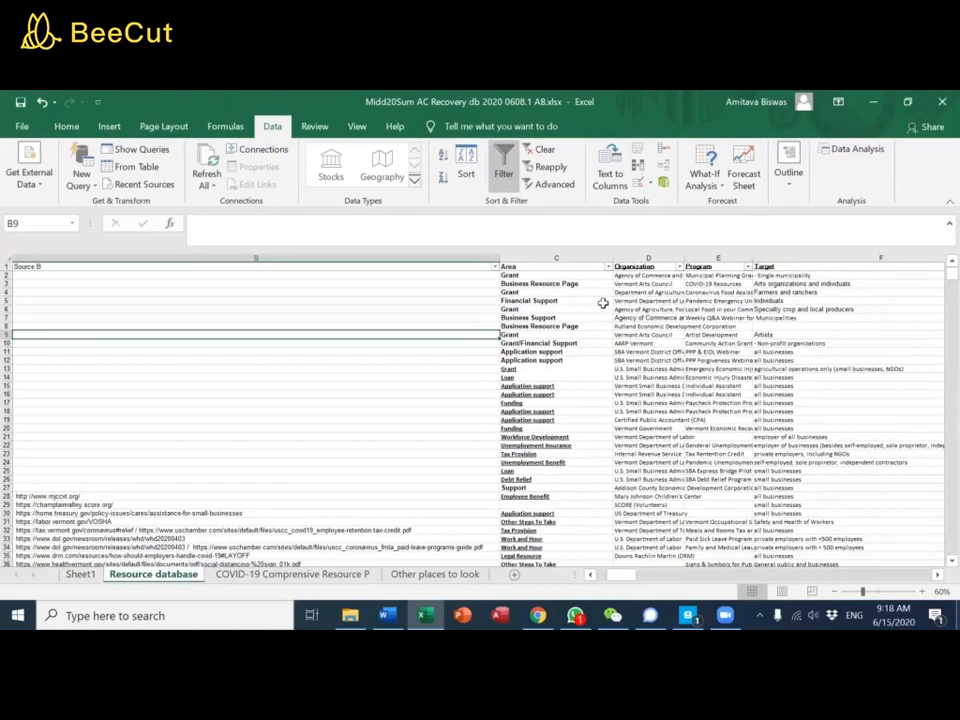
double_click(684, 258)
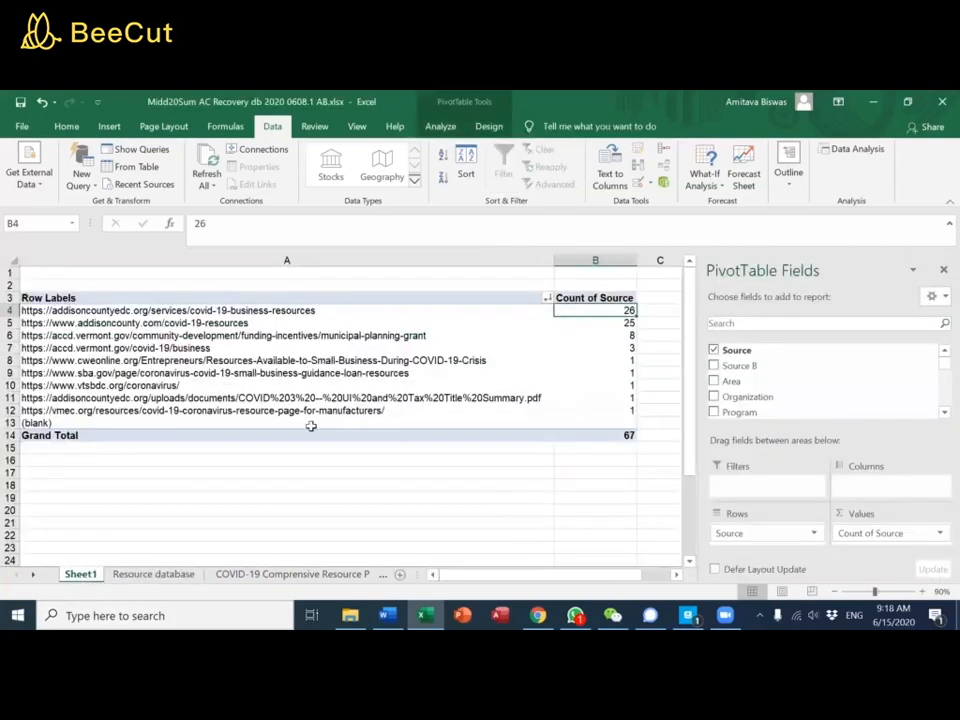
Replace Source with Organization in the PivotTable's rows and select the labels with leading spaces in A4:A7
left_click_drag(780, 533, 849, 386)
left_click_drag(758, 395, 764, 533)
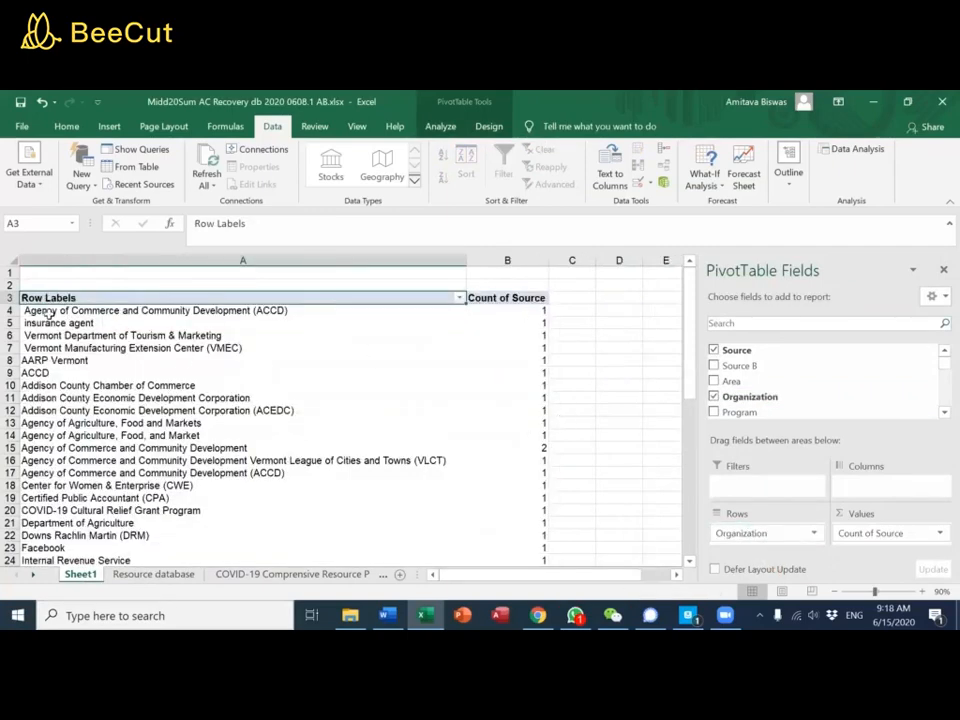
left_click_drag(46, 312, 45, 343)
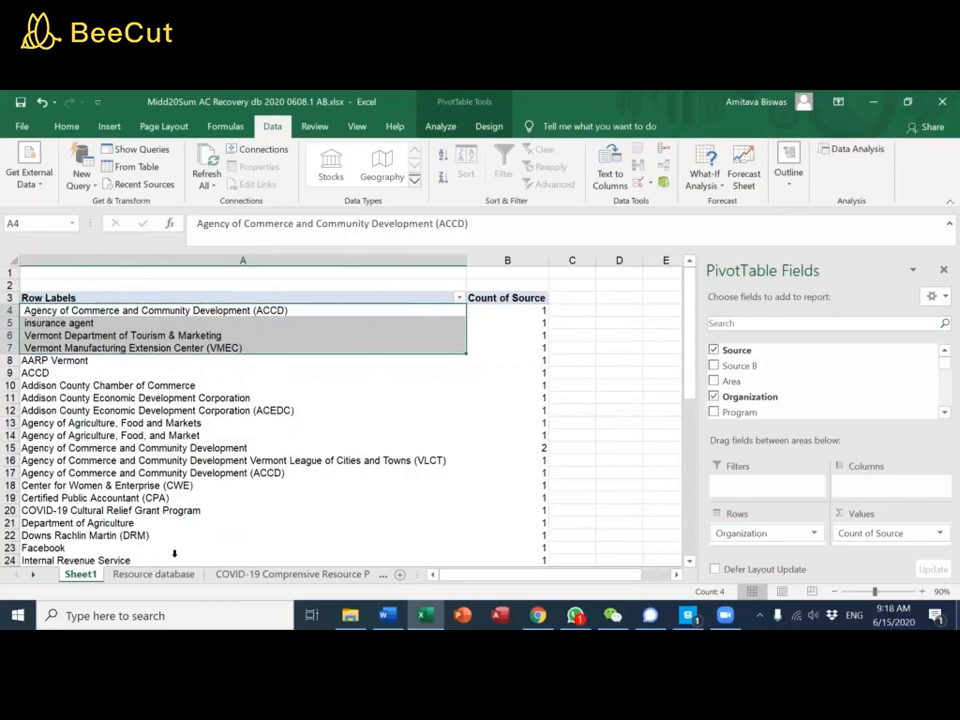
Narrow the Source B column in the Resource database sheet to little more than its heading
left_click(174, 577)
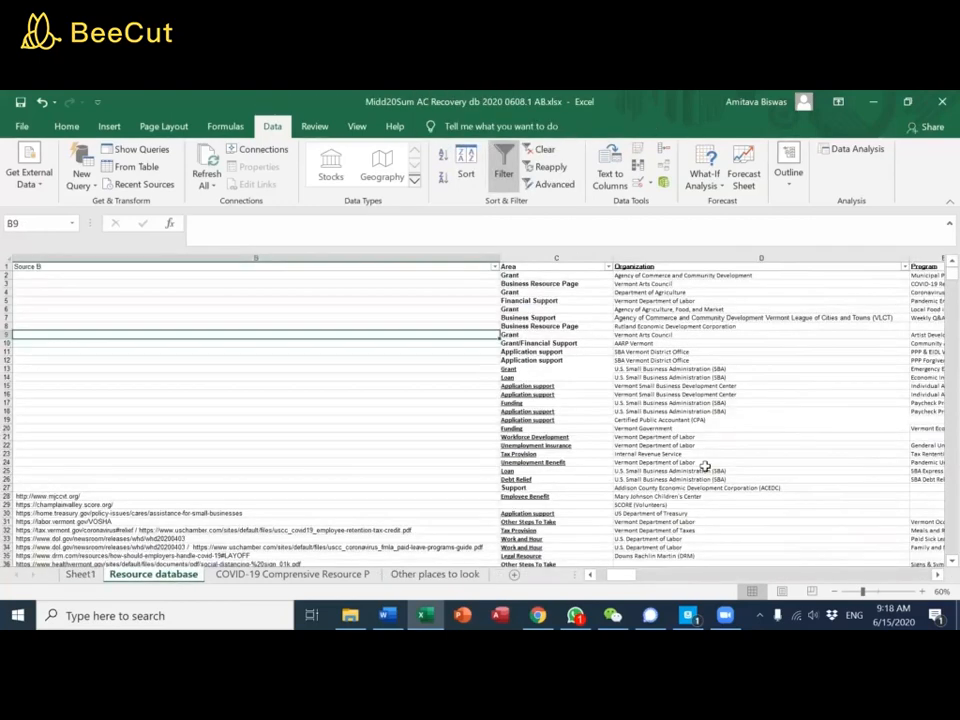
scroll(906, 578, "right", 5)
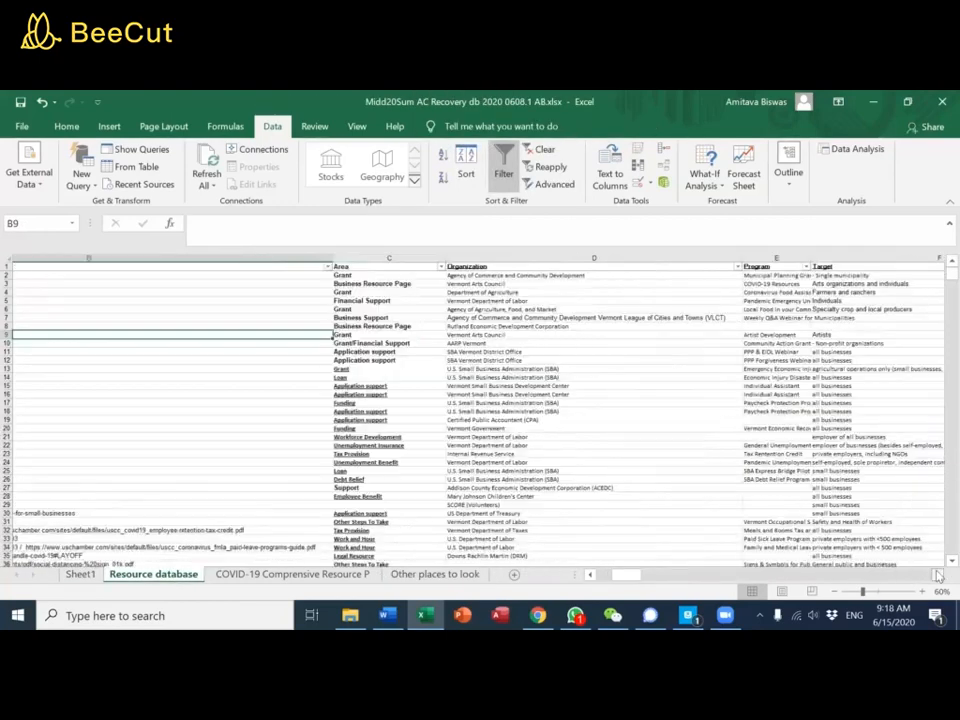
mouse_move(632, 583)
left_mouse_down()
mouse_move(606, 575)
mouse_move(632, 580)
left_mouse_up()
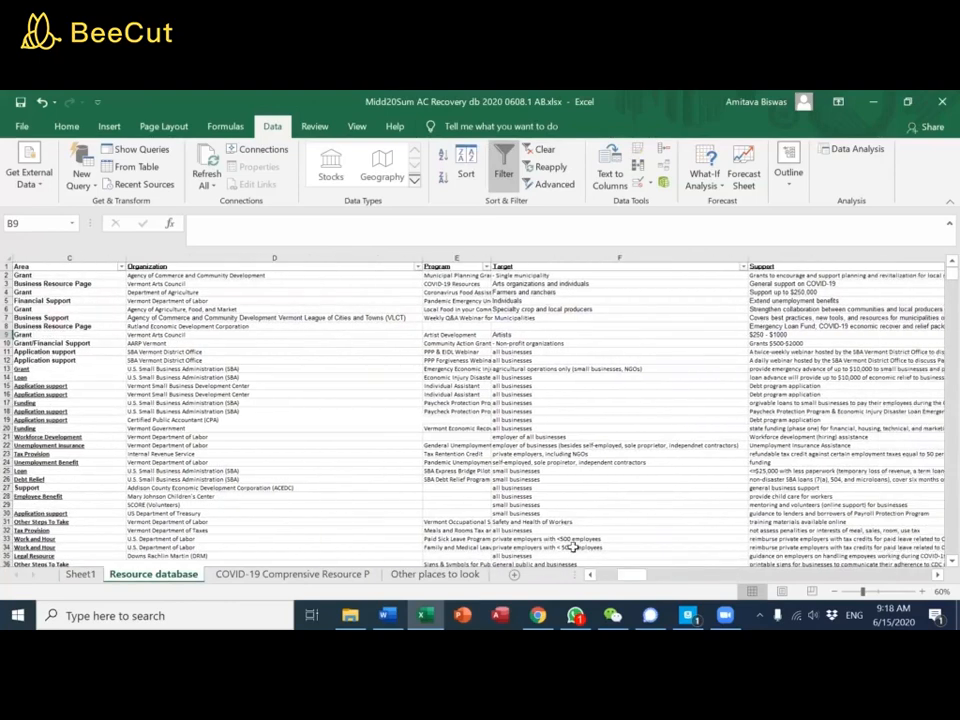
left_click(591, 576)
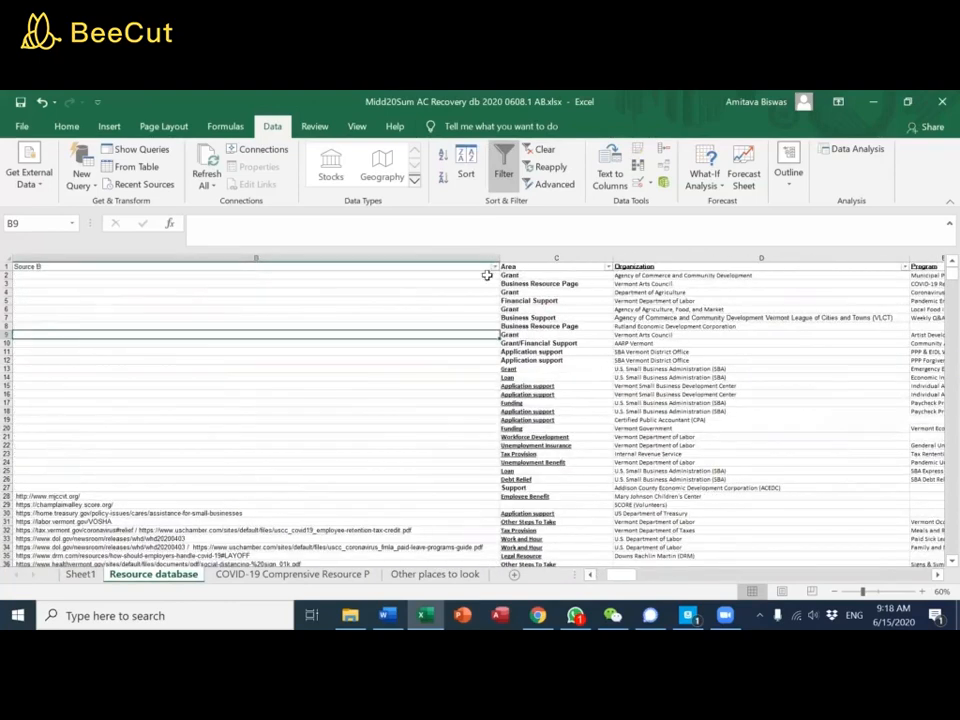
left_click_drag(498, 256, 207, 277)
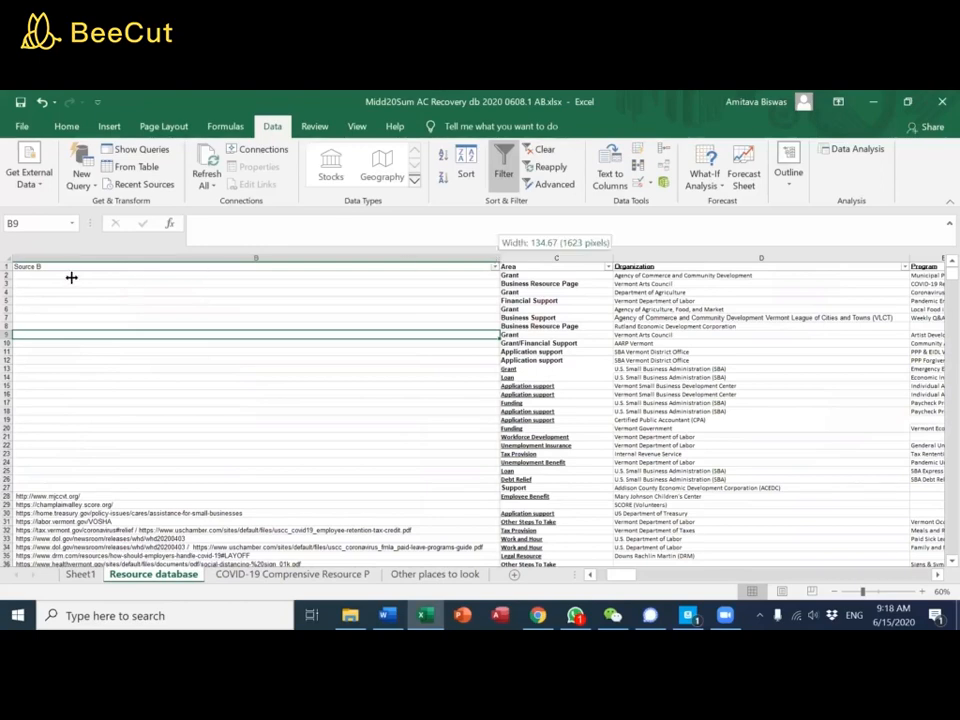
left_click_drag(71, 277, 71, 277)
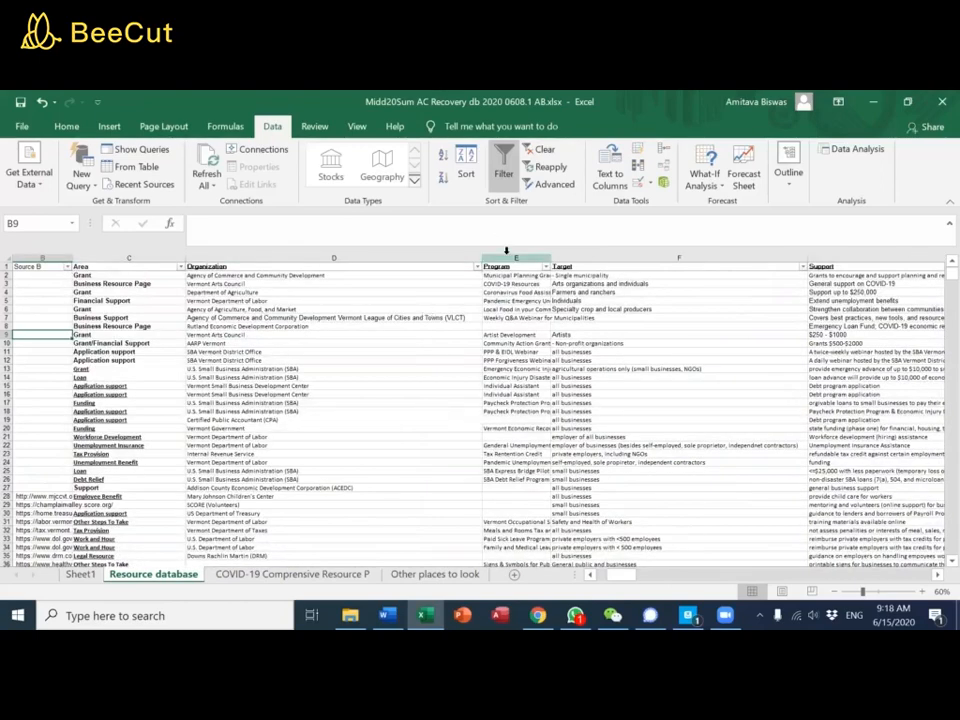
Copy the Organization column D and insert the copy as a new column E before Program
left_click(434, 256)
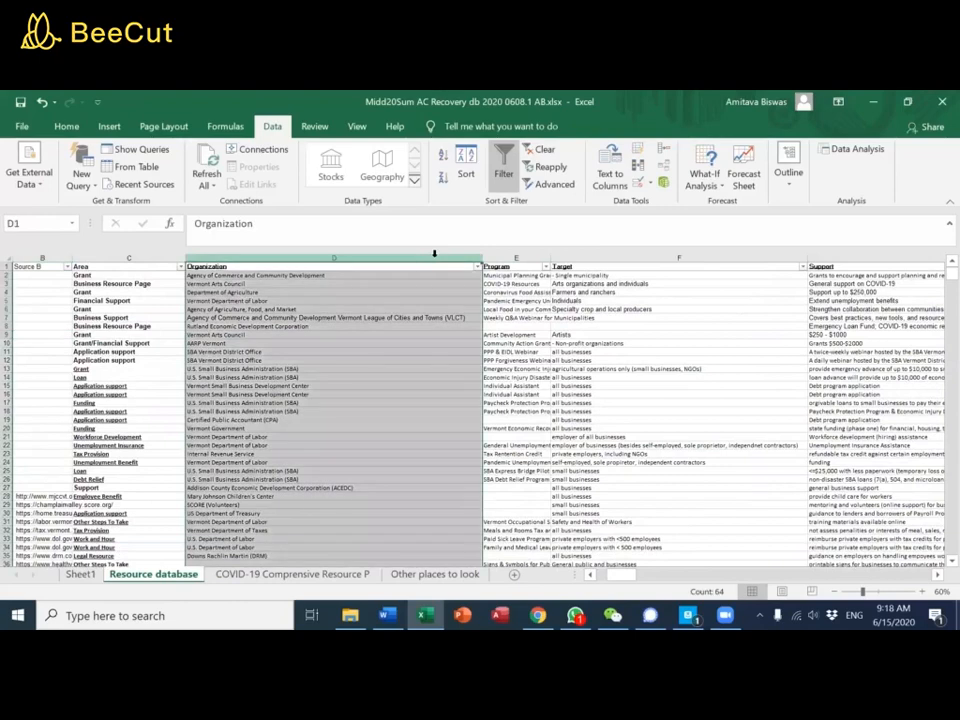
key("ctrl+c")
right_click(537, 259)
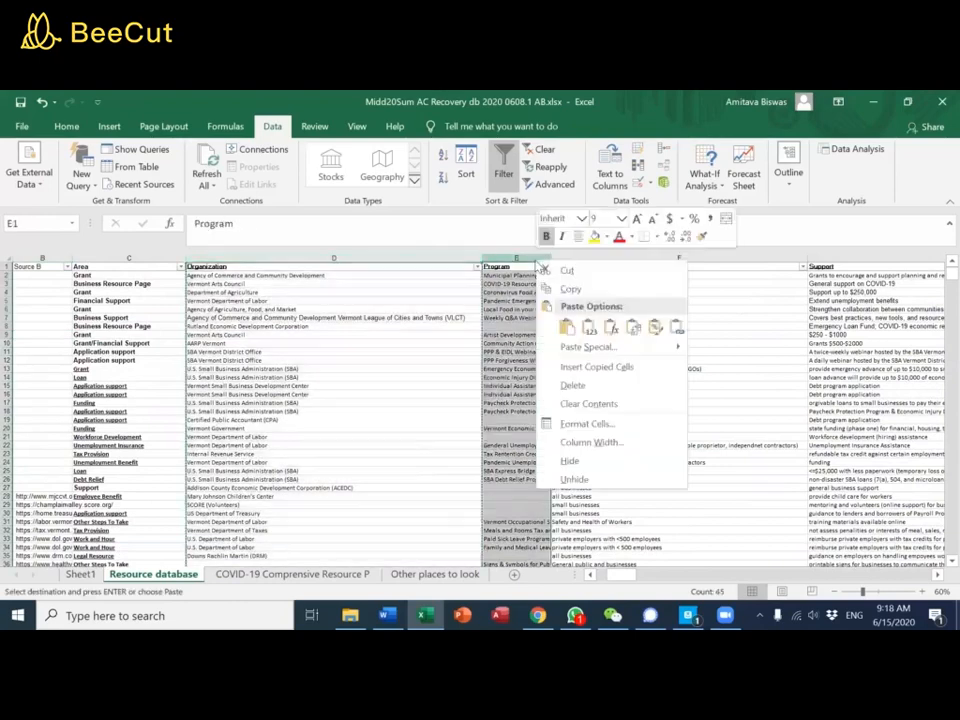
left_click(566, 365)
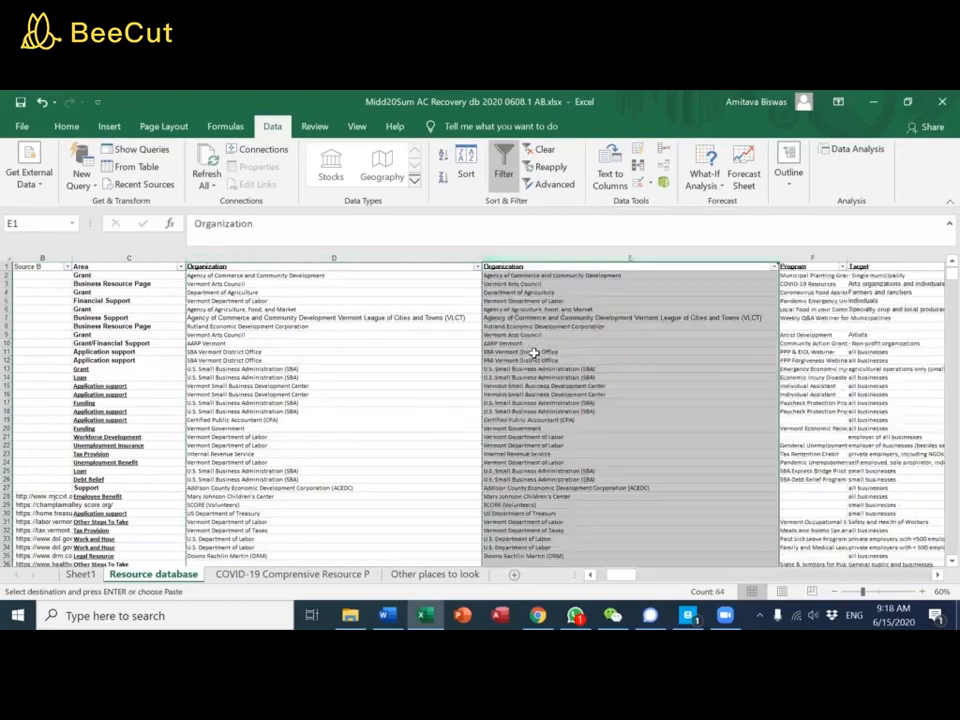
Enter =TRIM(D2) in E2 and fill the formula down column E to row 35
left_click(519, 274)
type("=trim(")
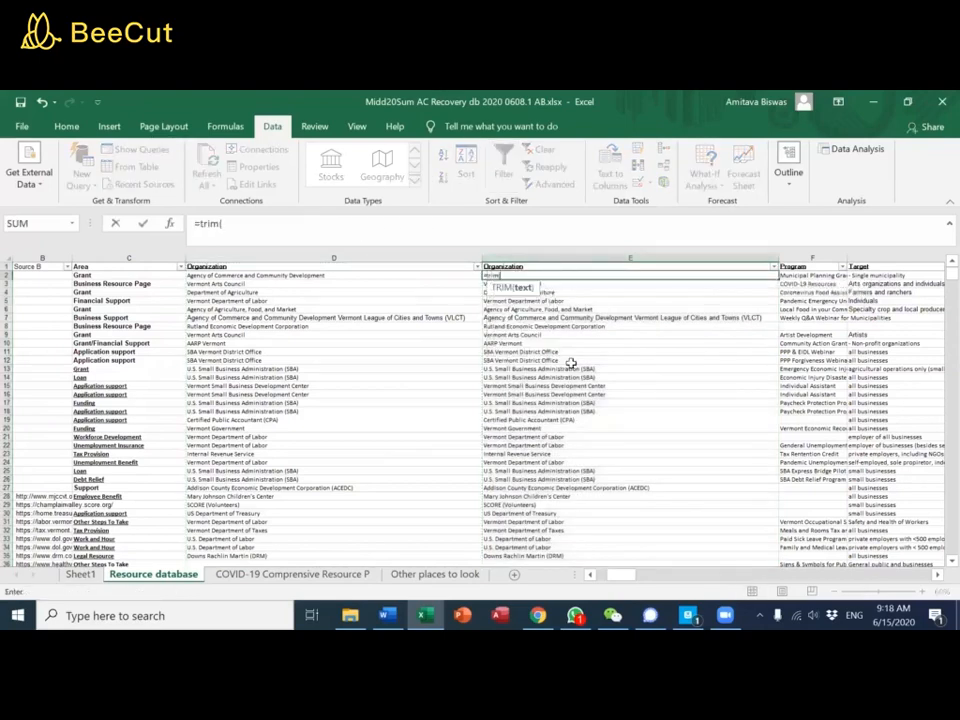
key("Left")
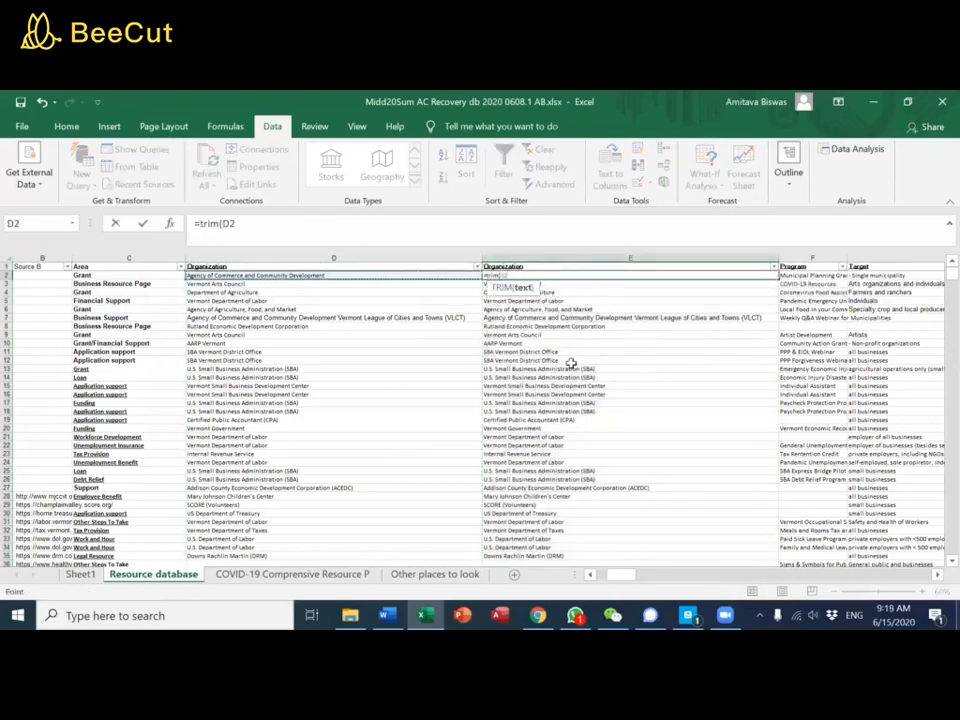
type(")")
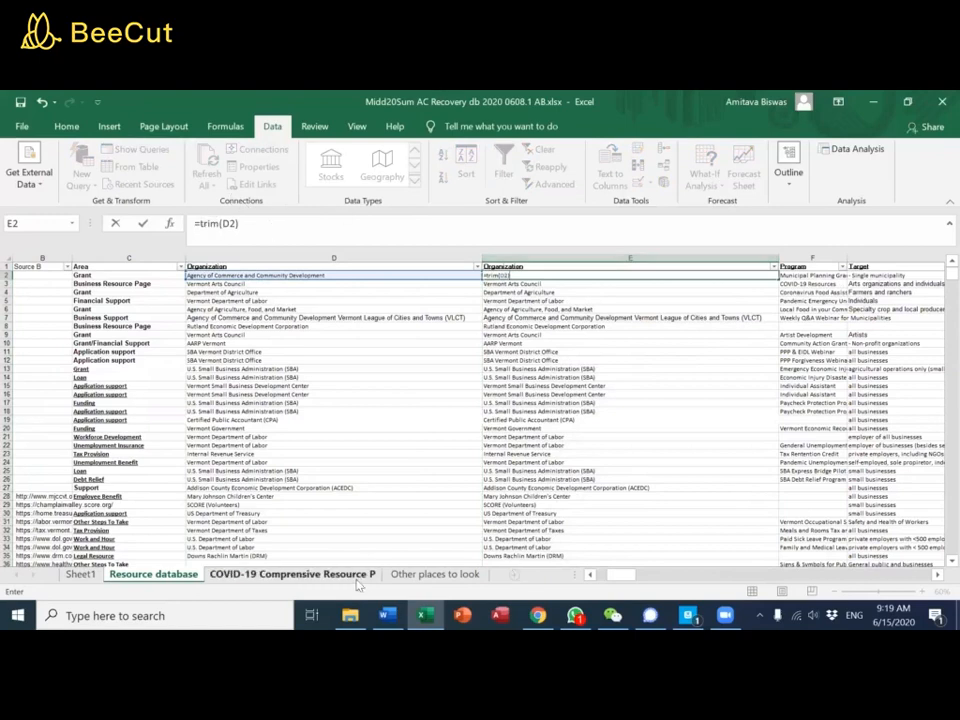
key("ctrl+Return")
key("ctrl+c")
key("ctrl+shift+Down")
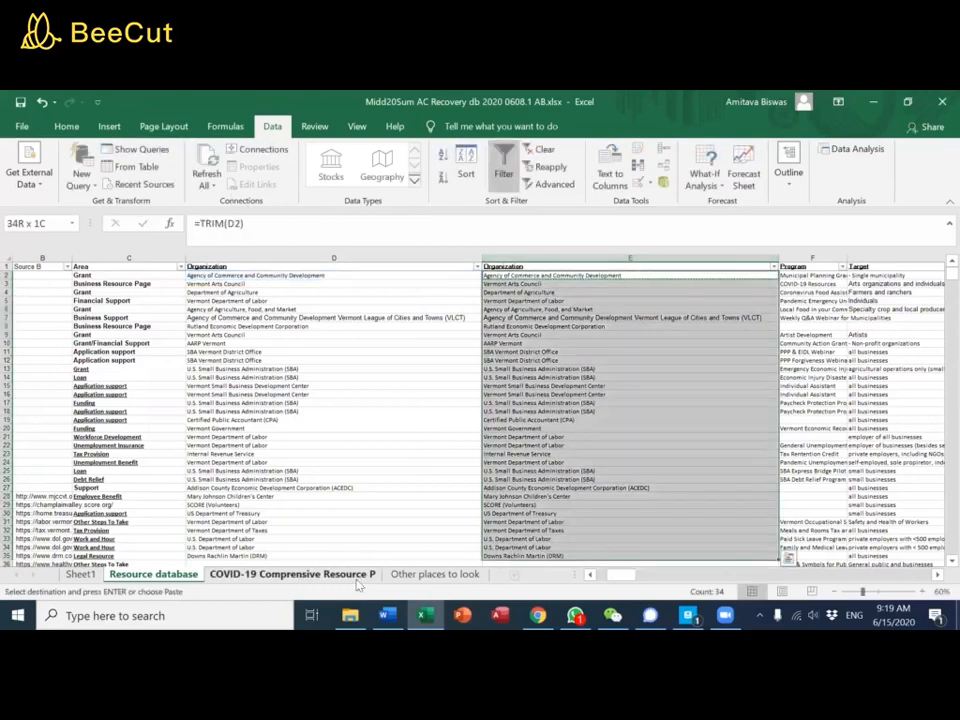
key("ctrl+v")
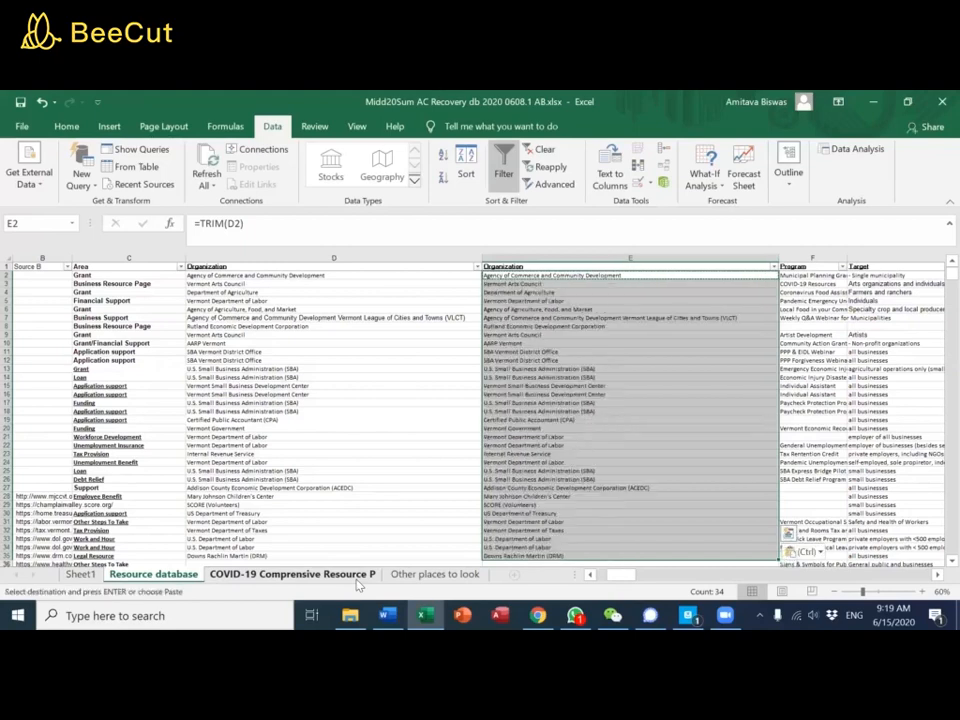
Paste the trimmed organization names as values into column D from D2 and delete the helper column E
right_click(279, 274)
left_click(333, 320)
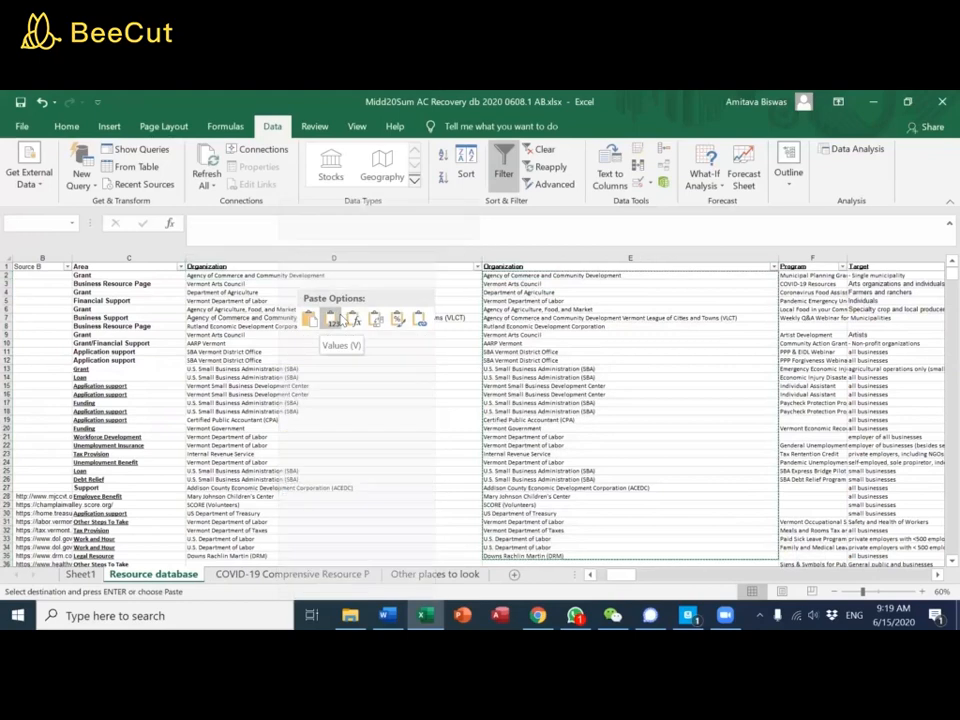
left_click(499, 259)
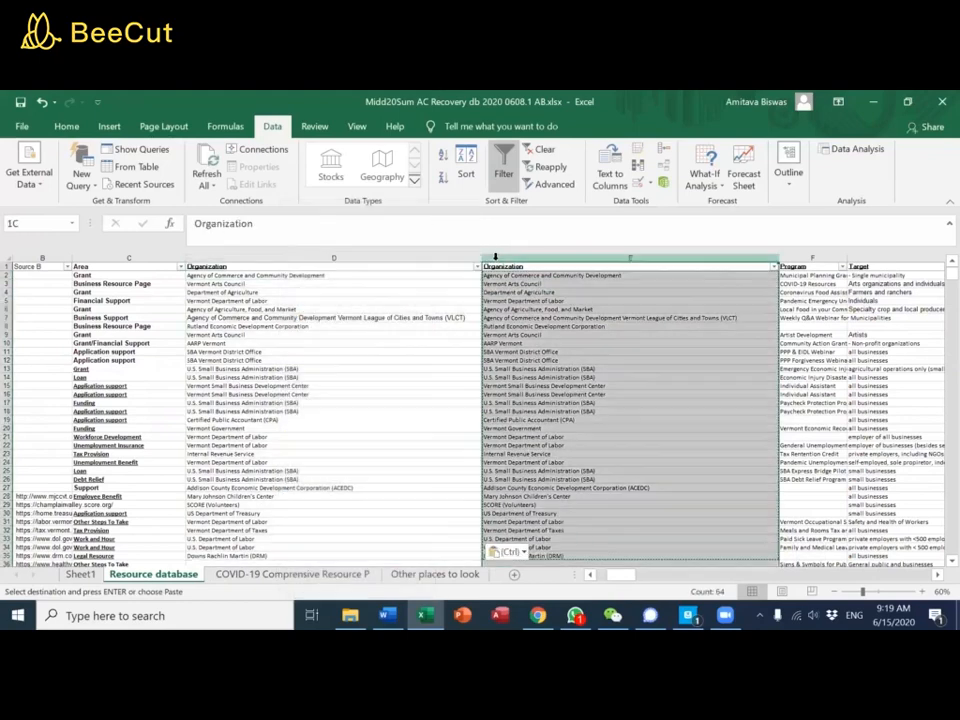
right_click(499, 259)
left_click(530, 385)
left_click(399, 411)
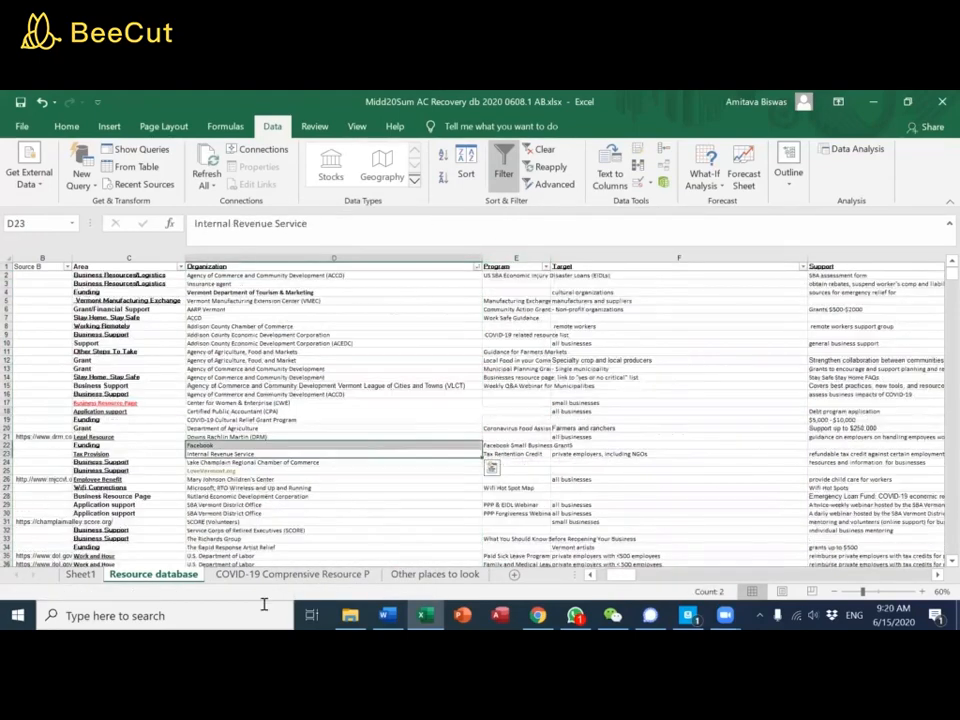
Refresh the PivotTable on Sheet1 to list the trimmed organization names
left_click(81, 574)
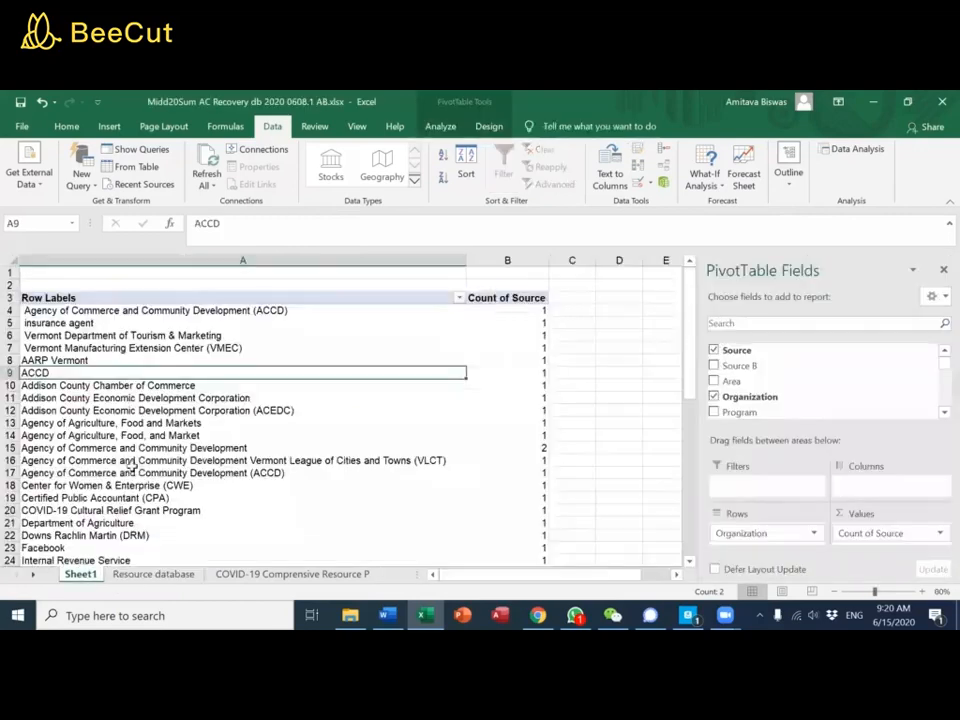
left_click(198, 408)
right_click(132, 408)
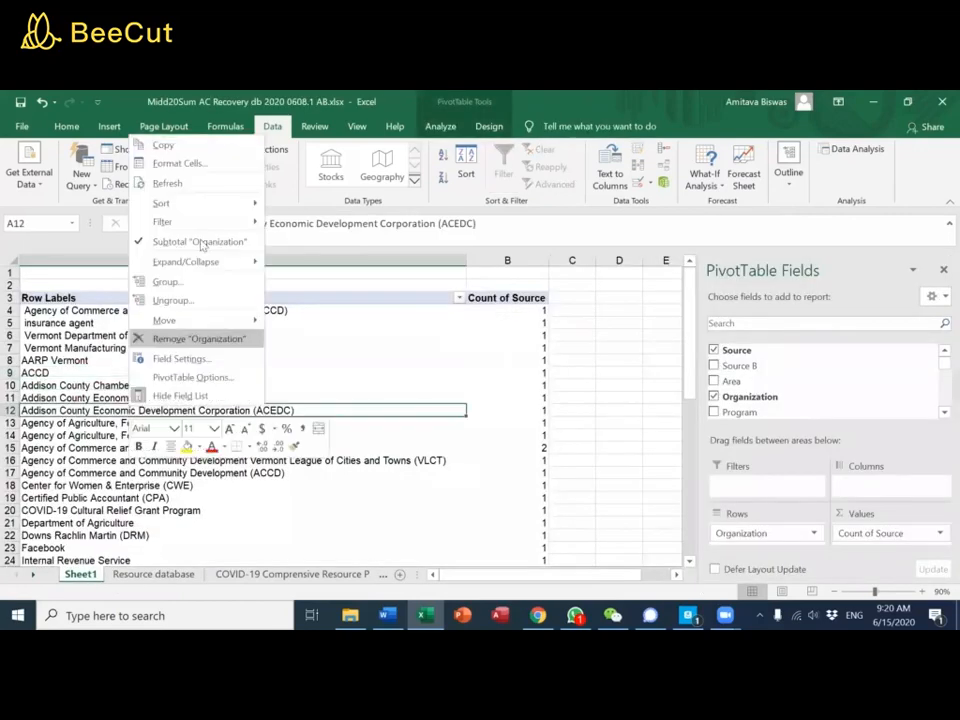
left_click(168, 184)
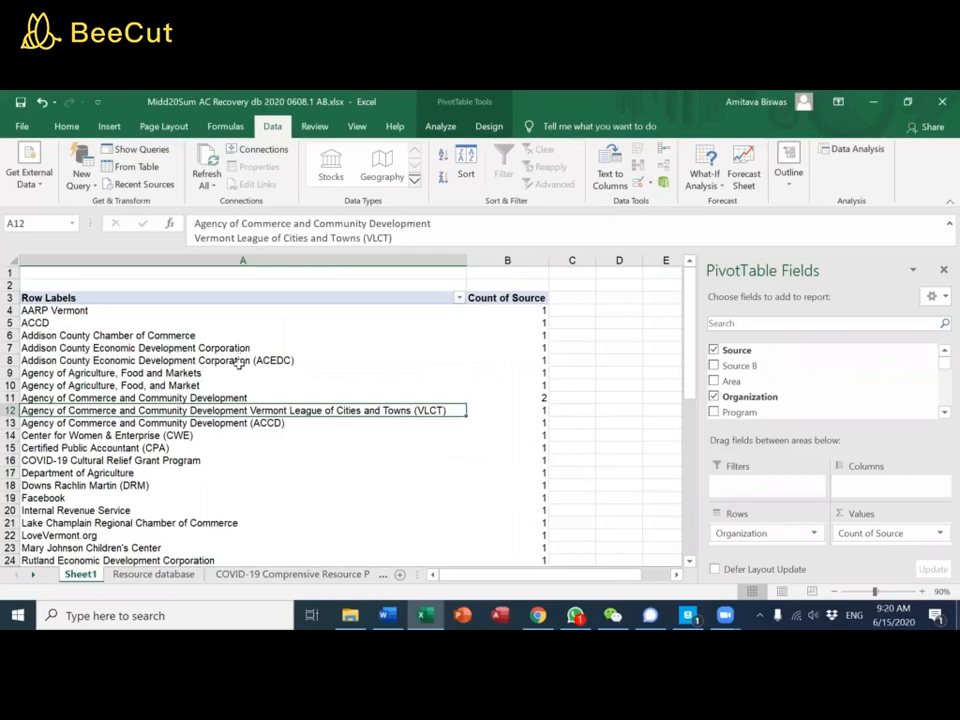
Sort the Resource database by the Organization column from A to Z
left_click(160, 574)
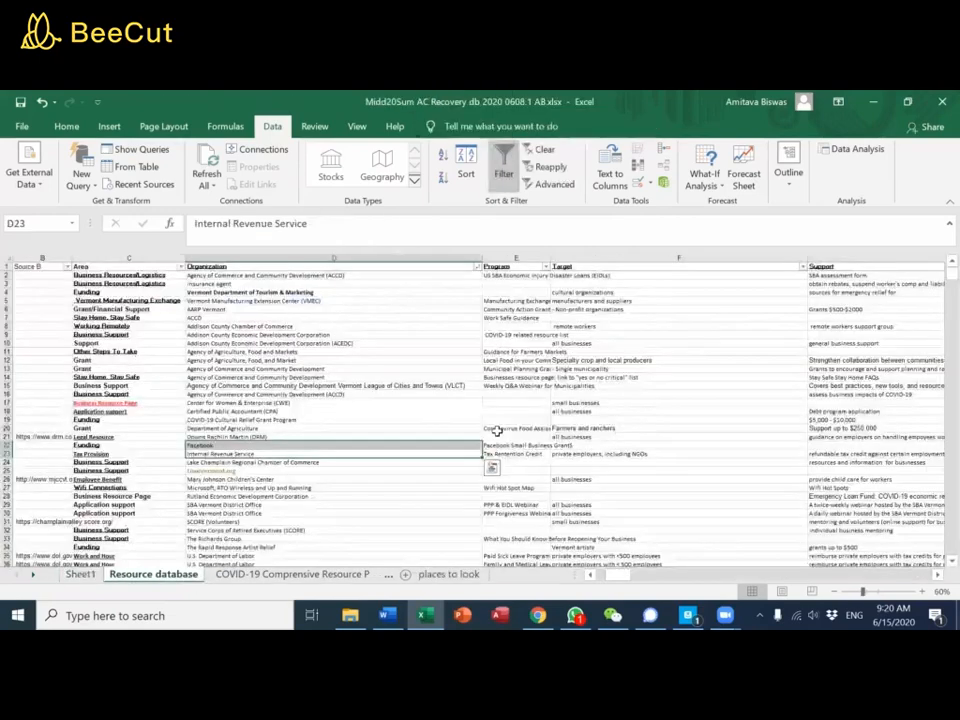
left_click(477, 266)
left_click(458, 281)
Copy "Addison County Economic Development Corporation" from D5 over the variant with "(ACEDC)" in D6
left_click(375, 299)
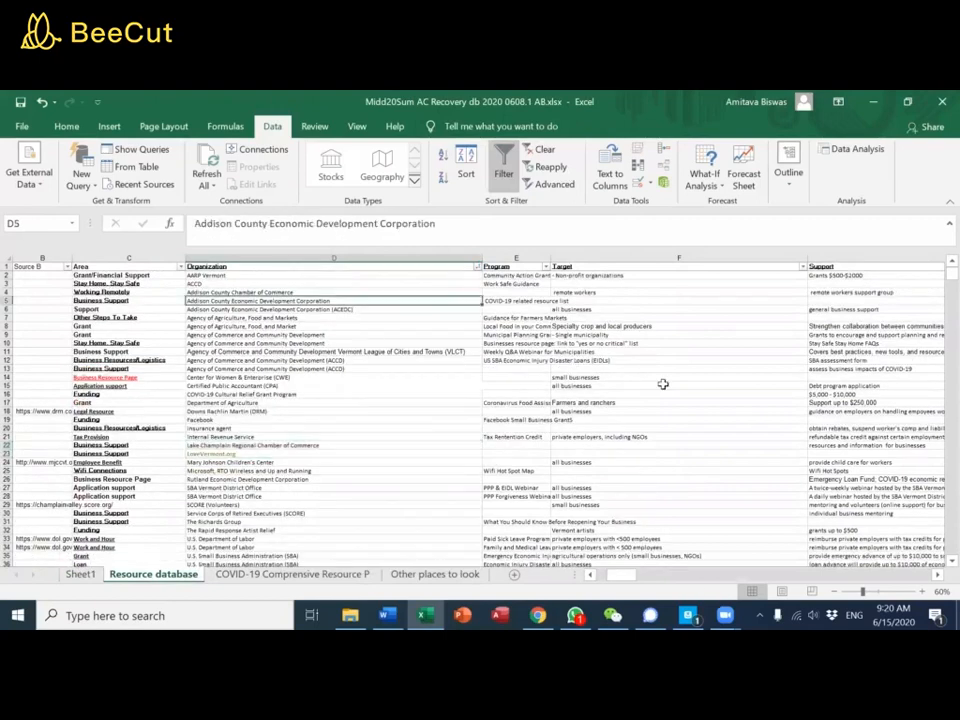
key("Down")
key("Down")
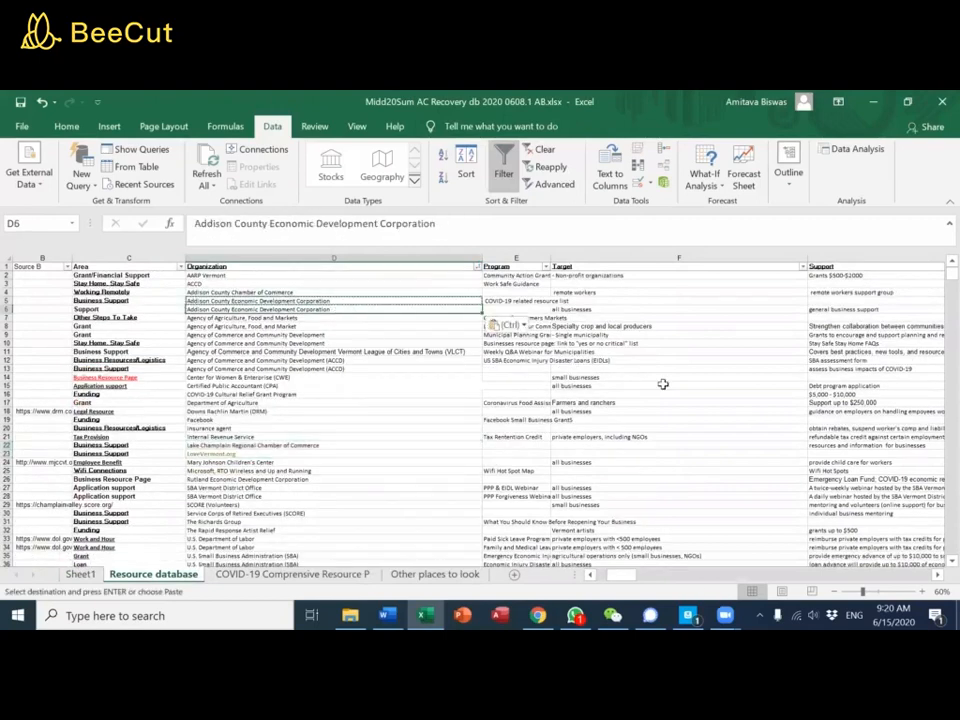
Refresh the PivotTable on Sheet1 to recheck the organization list after unifying the Addison County Economic Development Corporation entries
left_click(81, 574)
left_click(153, 574)
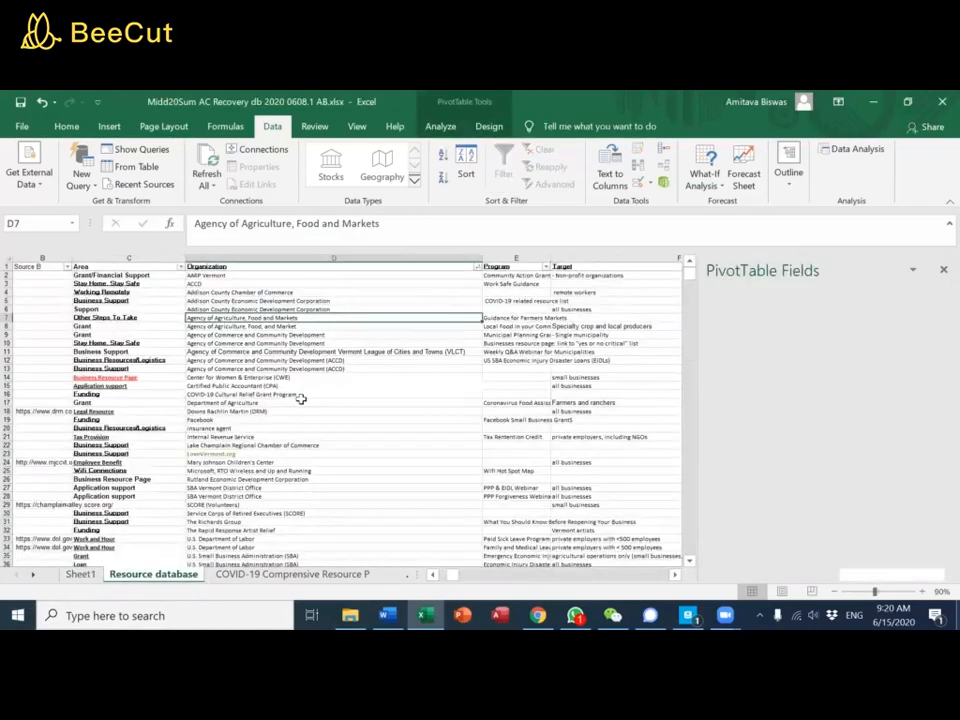
left_click(81, 574)
right_click(199, 448)
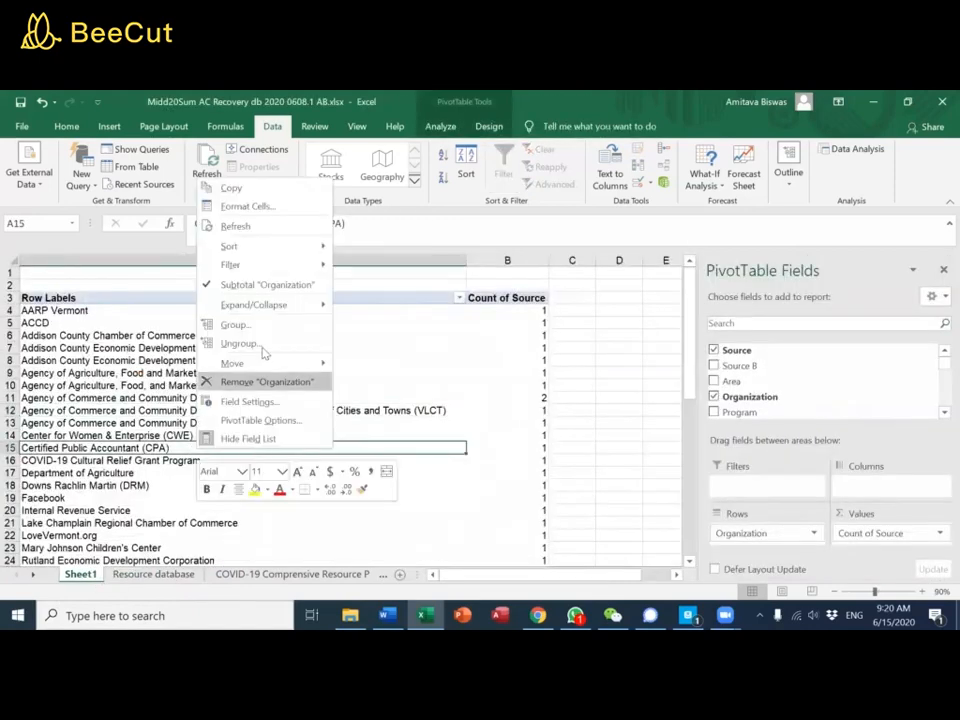
left_click(263, 229)
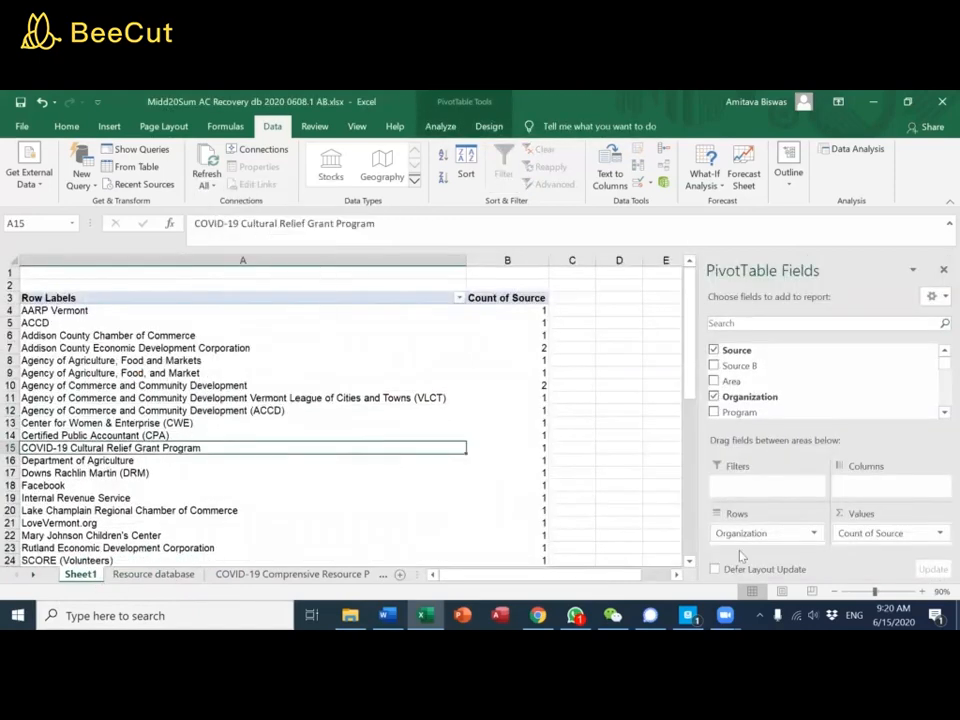
left_click(836, 593)
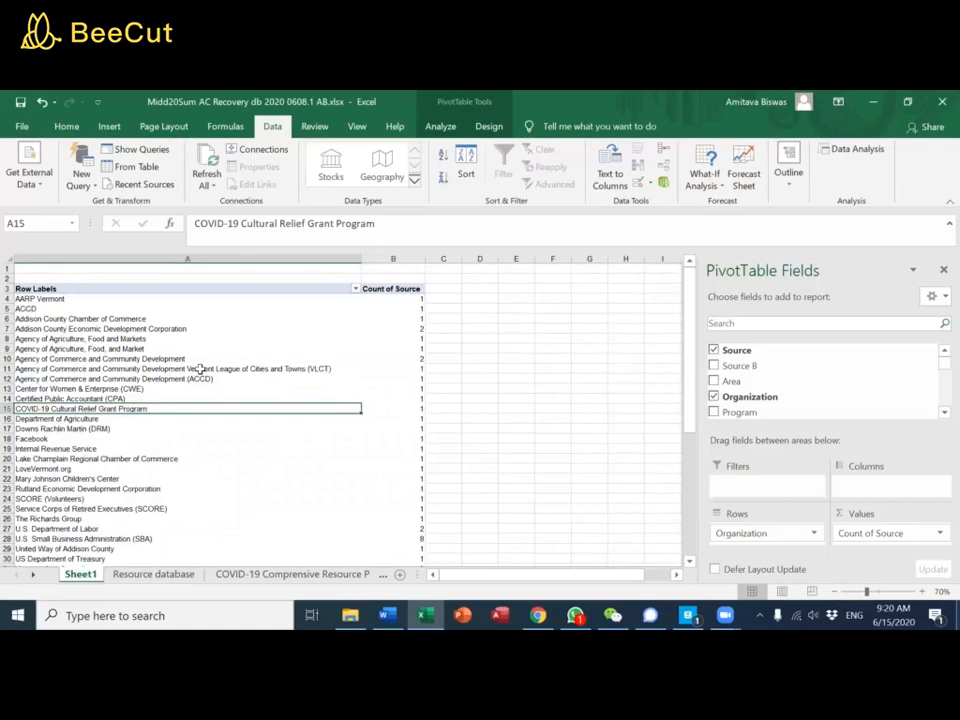
In the Resource database, copy "Agency of Agriculture, Food and Markets" from D7 over the variant spelling in D8
left_click(115, 349)
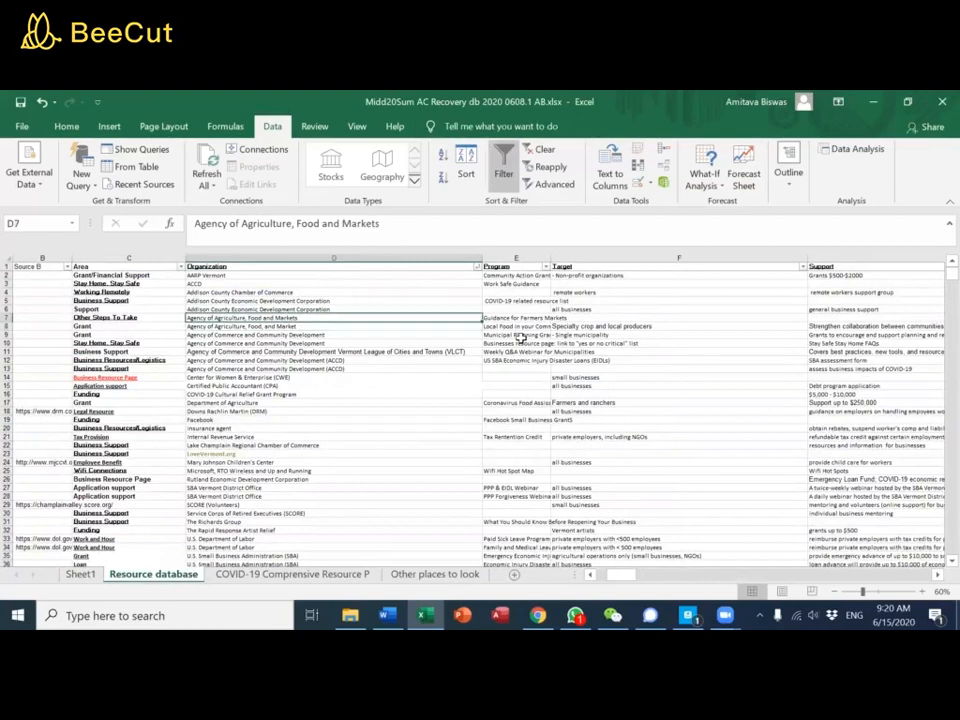
key("ctrl+c")
key("Down")
key("ctrl+v")
key("Down")
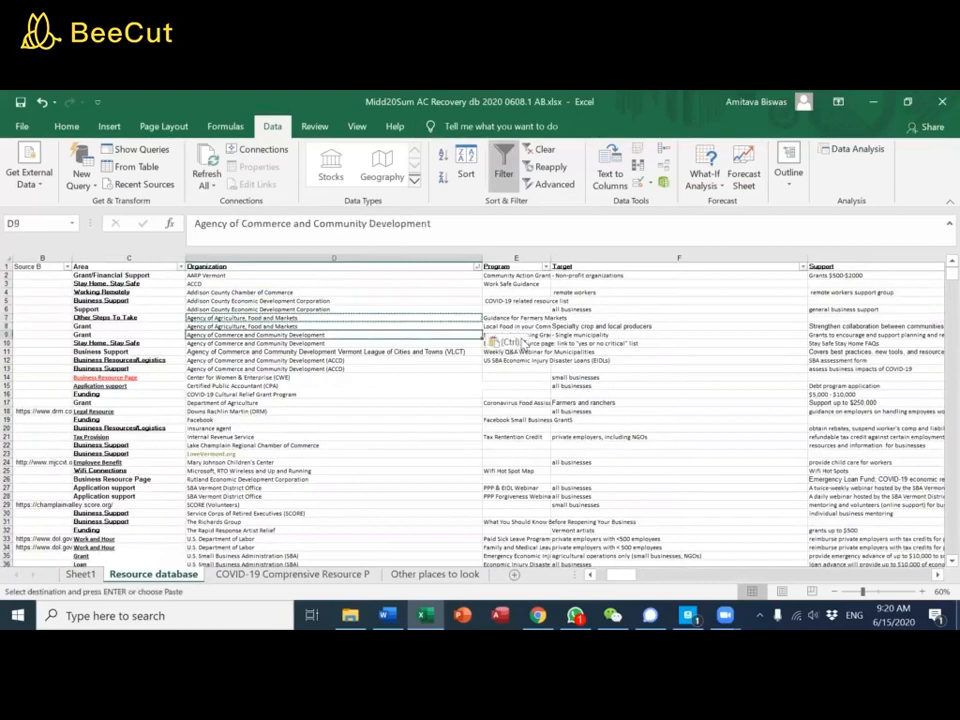
Refresh the PivotTable on Sheet1 to recheck the Agency of Agriculture entries
left_click(67, 576)
right_click(101, 429)
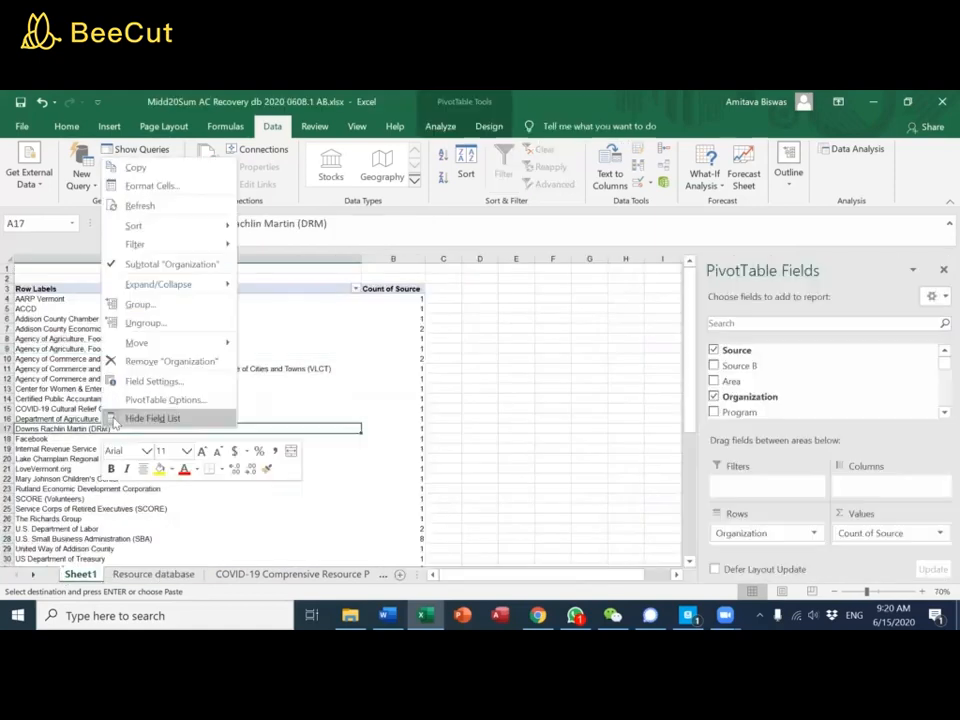
left_click(178, 205)
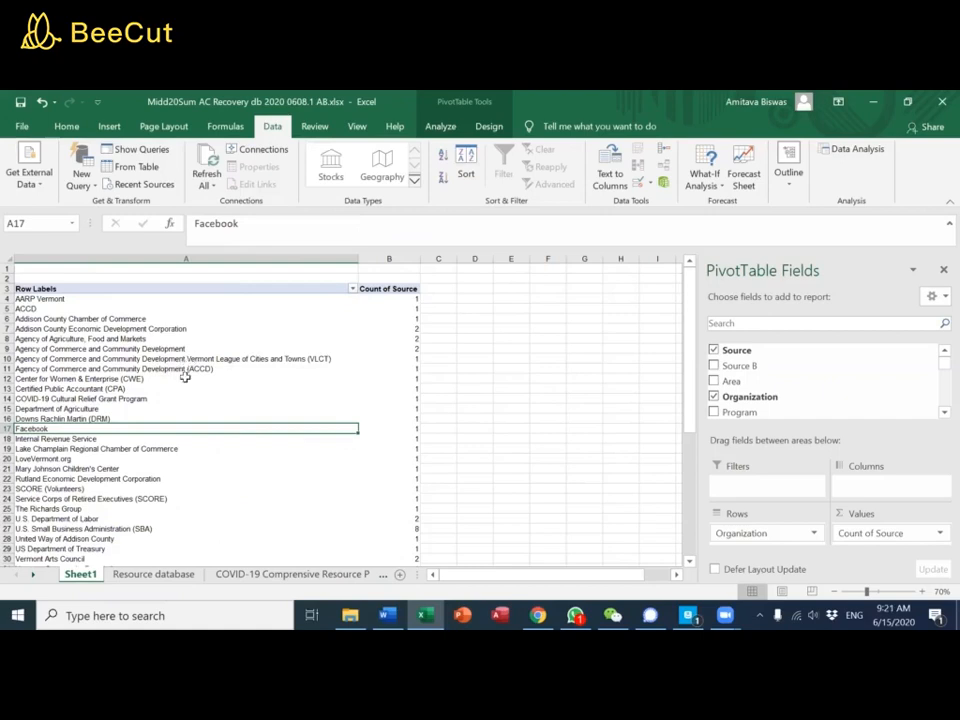
Insert a column after Organization in the Resource database, head it "Org B" and fit its width to the header
left_click(180, 578)
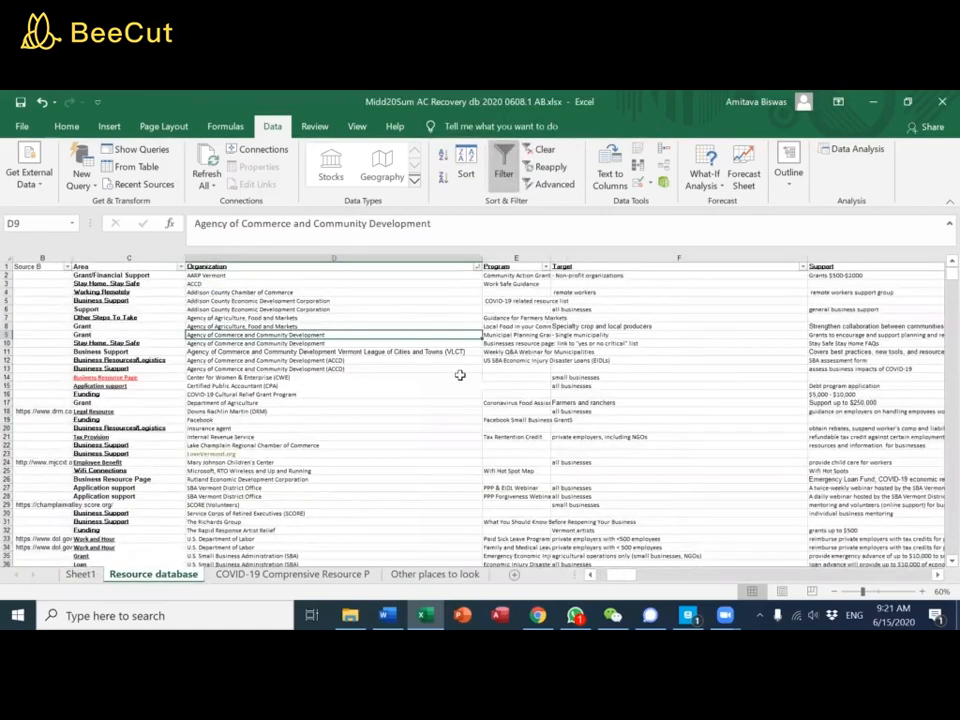
right_click(487, 257)
key("Escape")
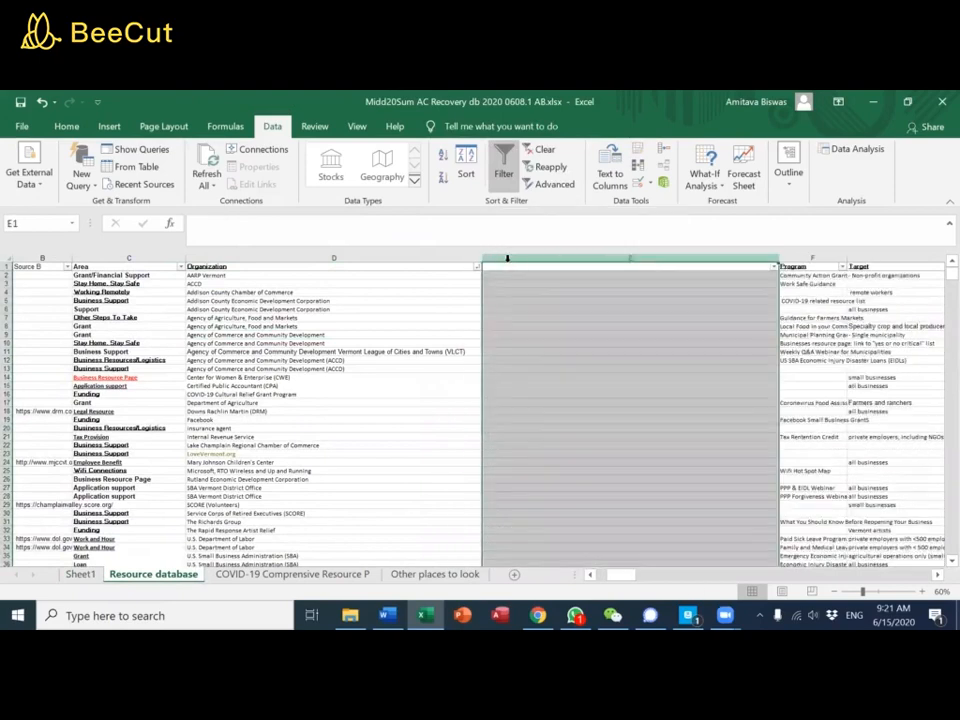
left_click(532, 267)
type("Org B")
key("Return")
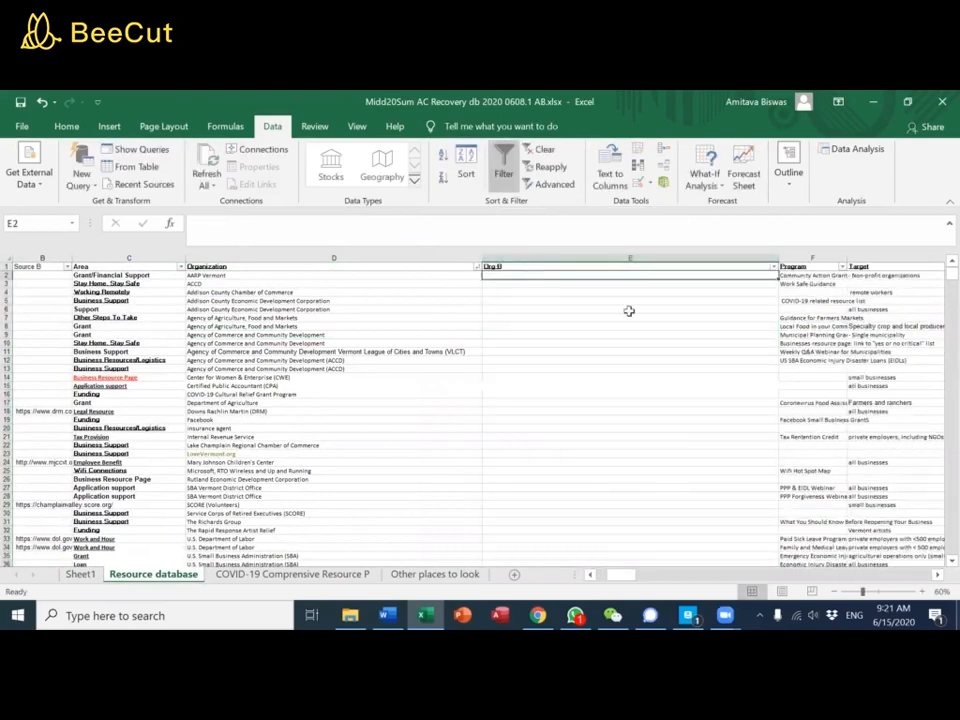
double_click(778, 261)
Move "Vermont League of Cities and Towns (VLCT)" out of the organization cell D11 into Org B cell E11
left_click(369, 352)
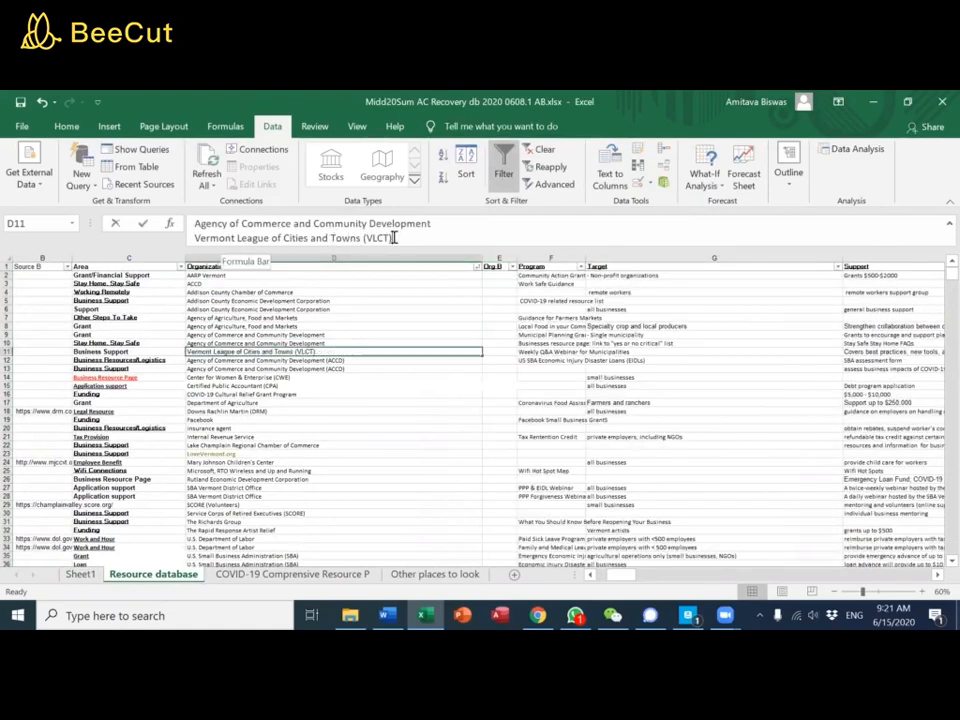
left_click_drag(398, 237, 194, 238)
key("BackSpace")
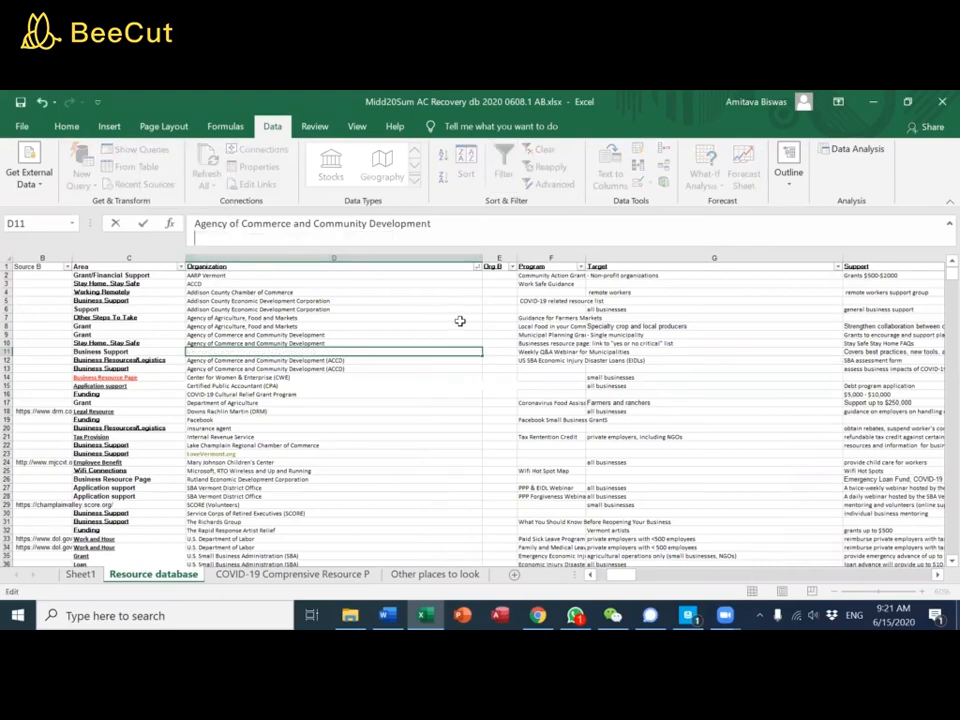
left_click(501, 350)
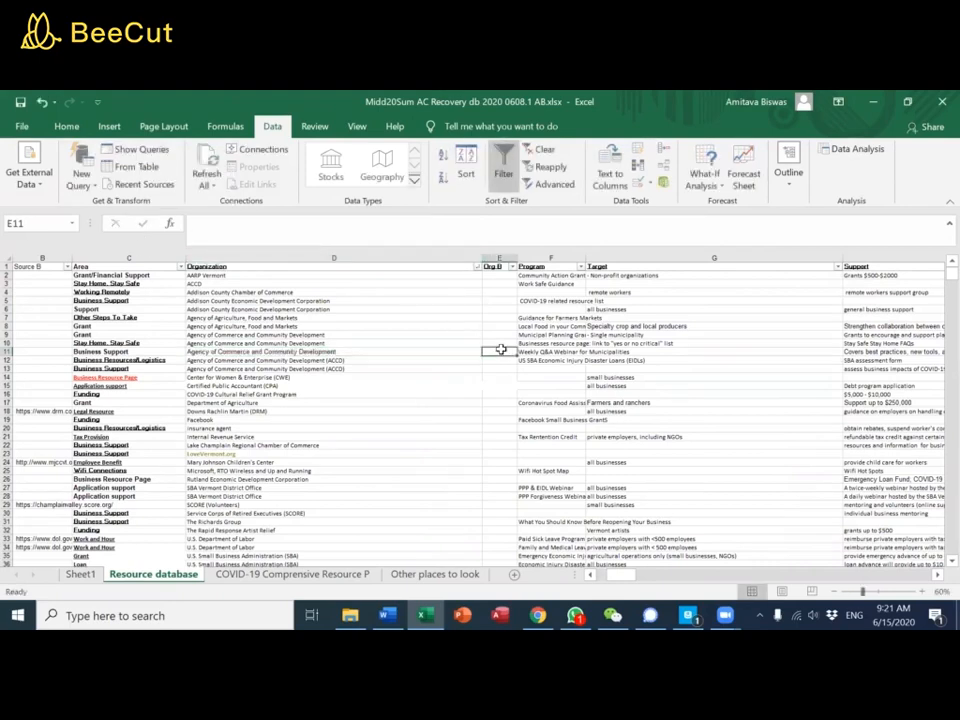
key("ctrl+v")
Copy the plain "Agency of Commerce and Community Development" name over the organization cells D11, D12 and D13
left_click(448, 367)
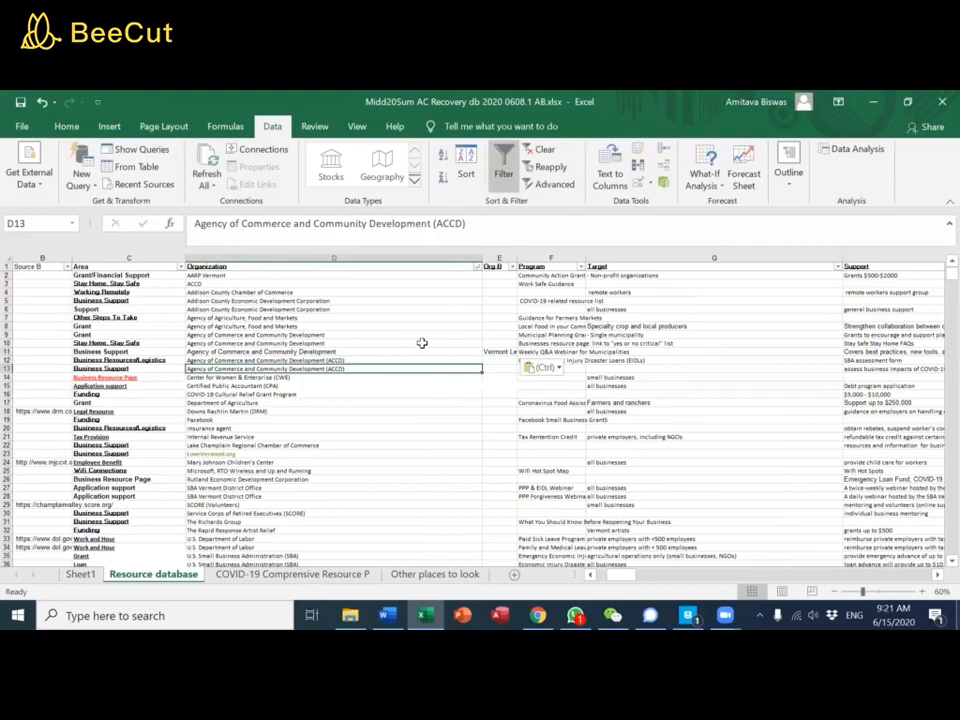
left_click(413, 341)
key("ctrl+c")
key("Down")
key("ctrl+v")
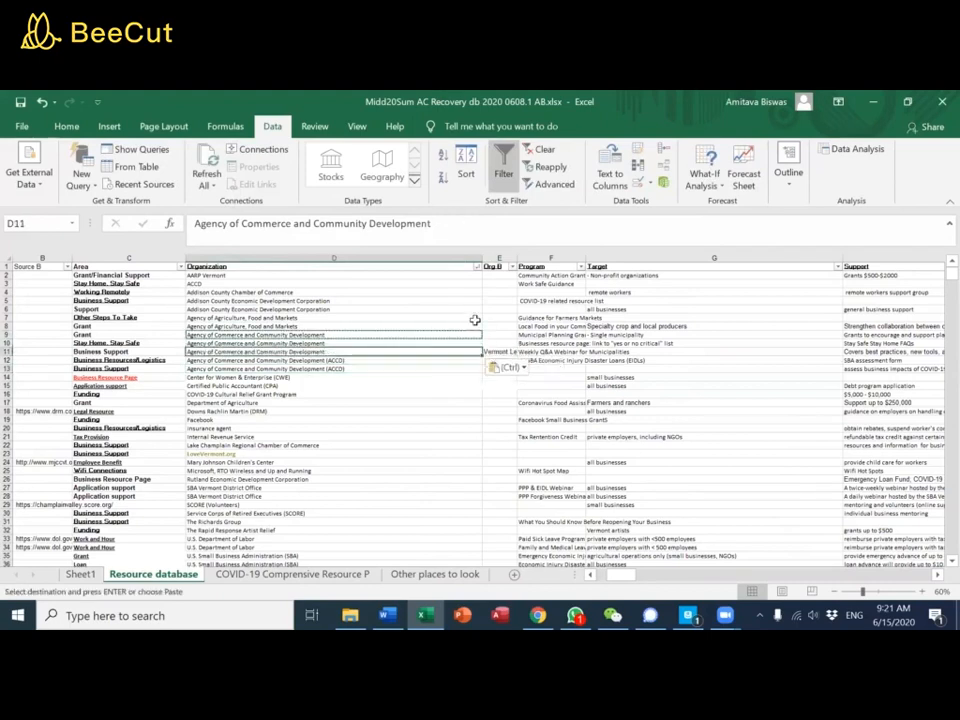
key("Escape")
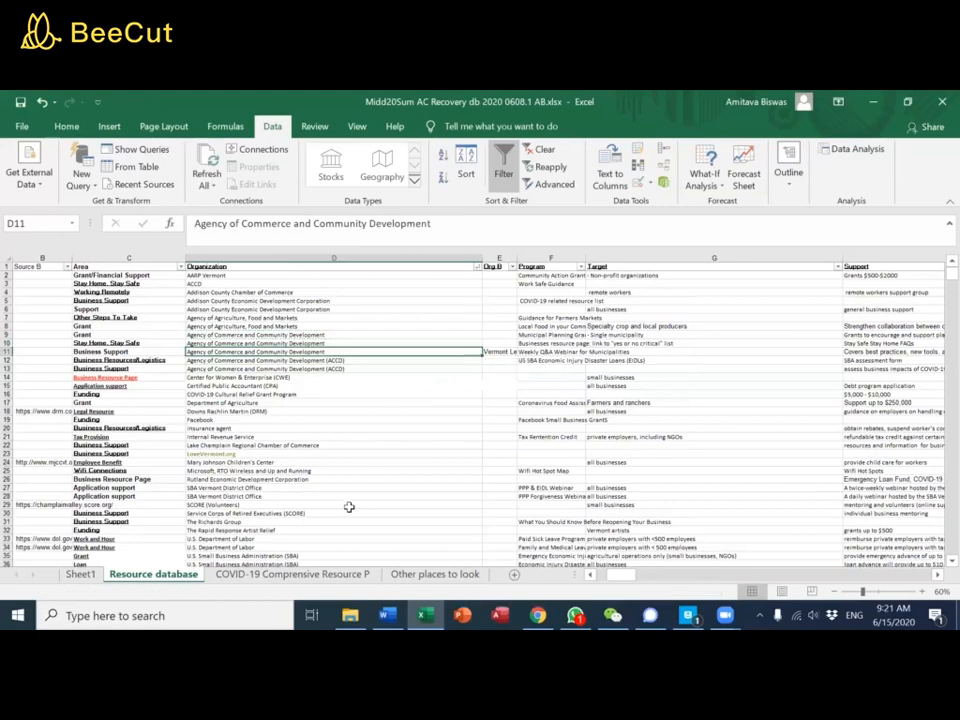
key("ctrl+c")
key("Down")
key("ctrl+v")
key("Down")
key("ctrl+v")
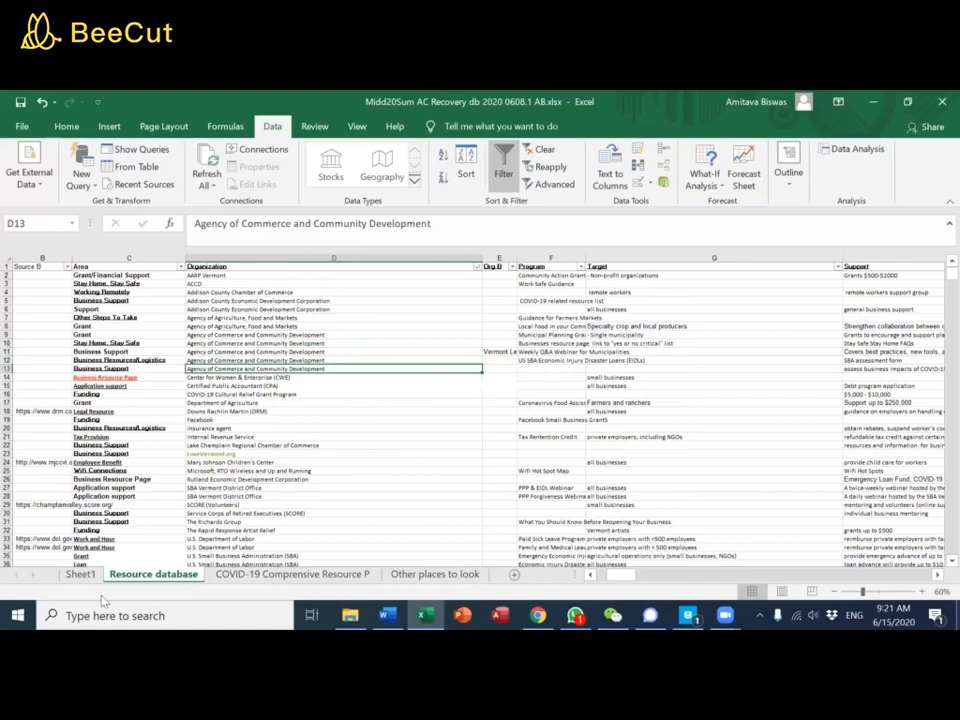
Refresh the PivotTable on Sheet1 and review its organization list down to the grand total for remaining duplicates
left_click(80, 574)
right_click(192, 398)
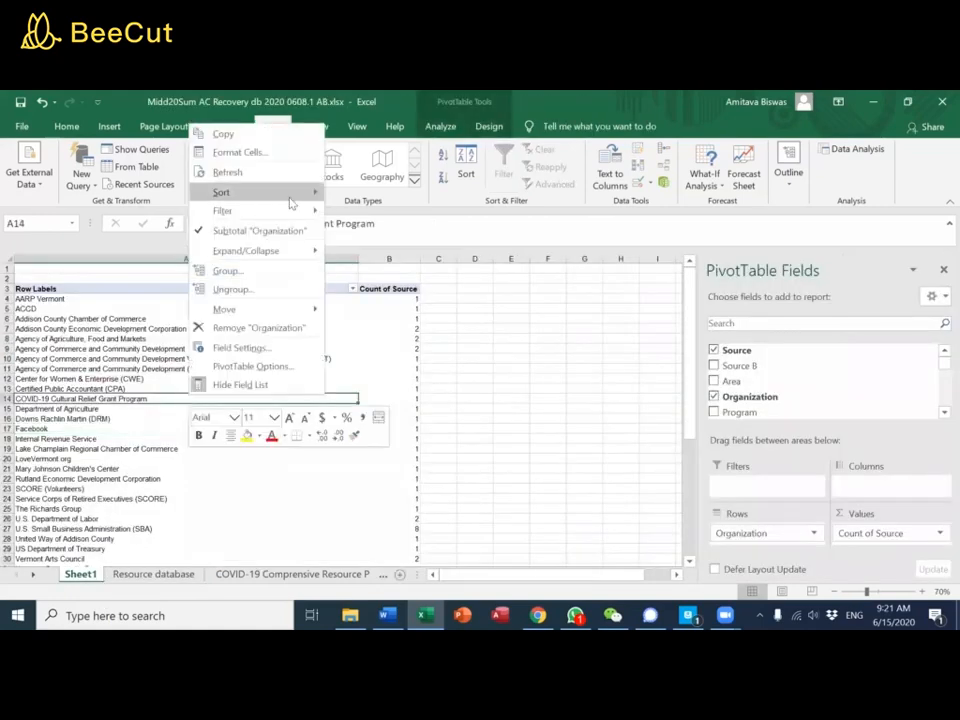
mouse_move(282, 190)
left_click(228, 172)
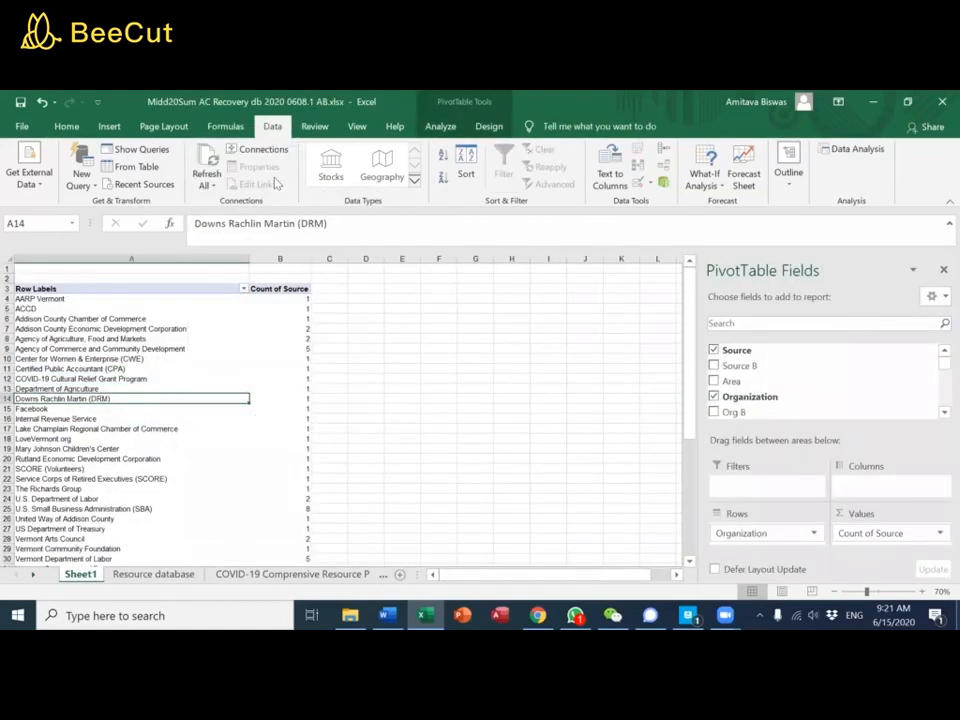
scroll(235, 439, "down", 4)
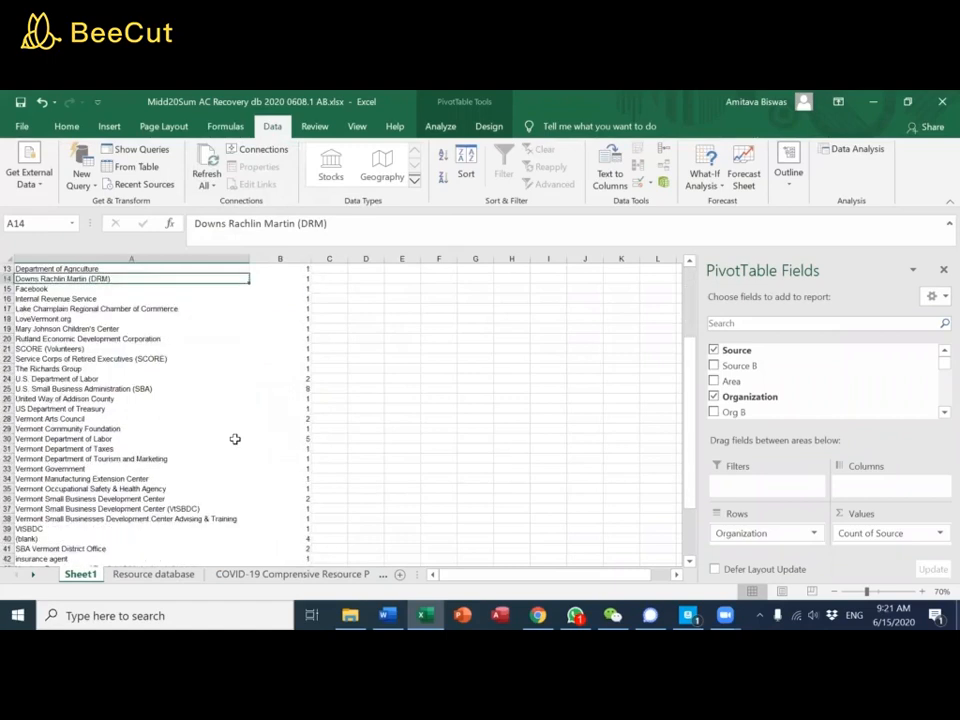
scroll(141, 391, "down", 3)
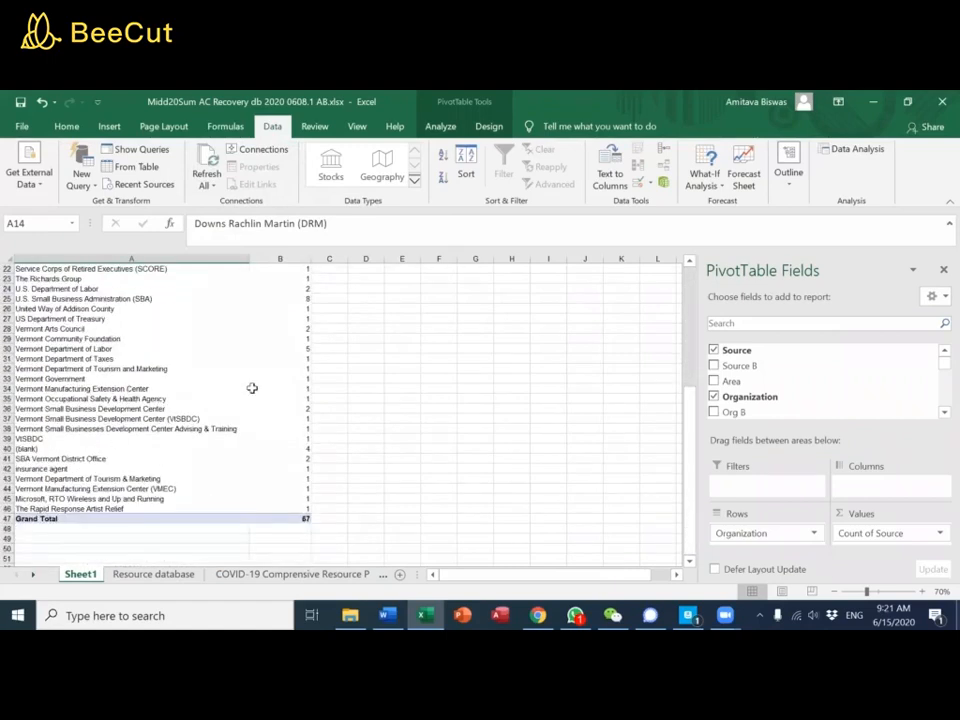
Set the font of the entire Resource database sheet to Calibri, size 11
left_click(150, 574)
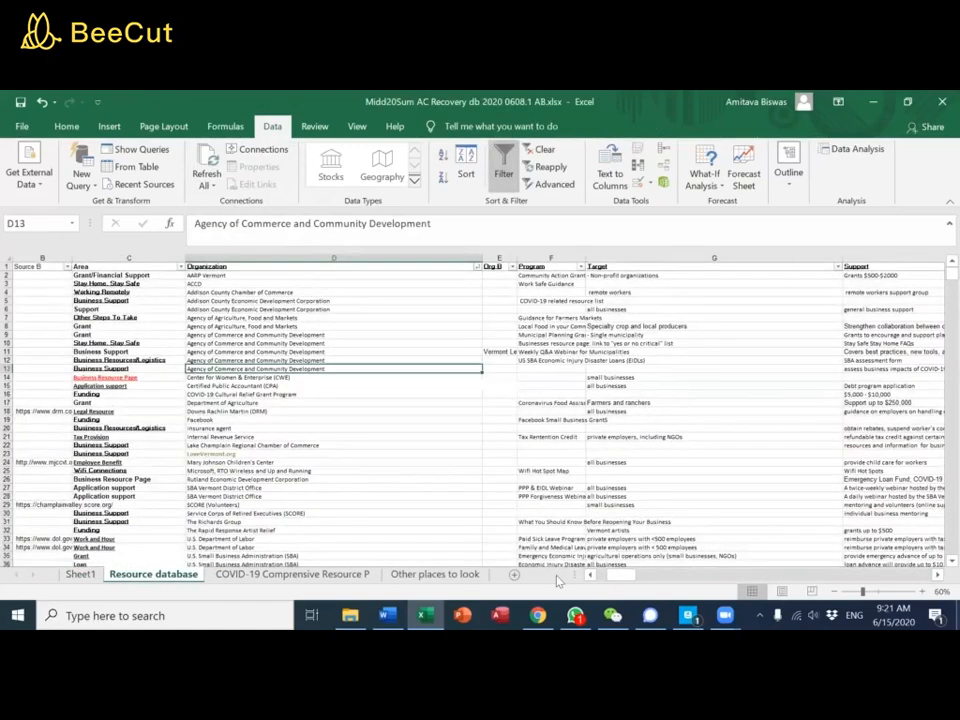
scroll(612, 578, "left", 1)
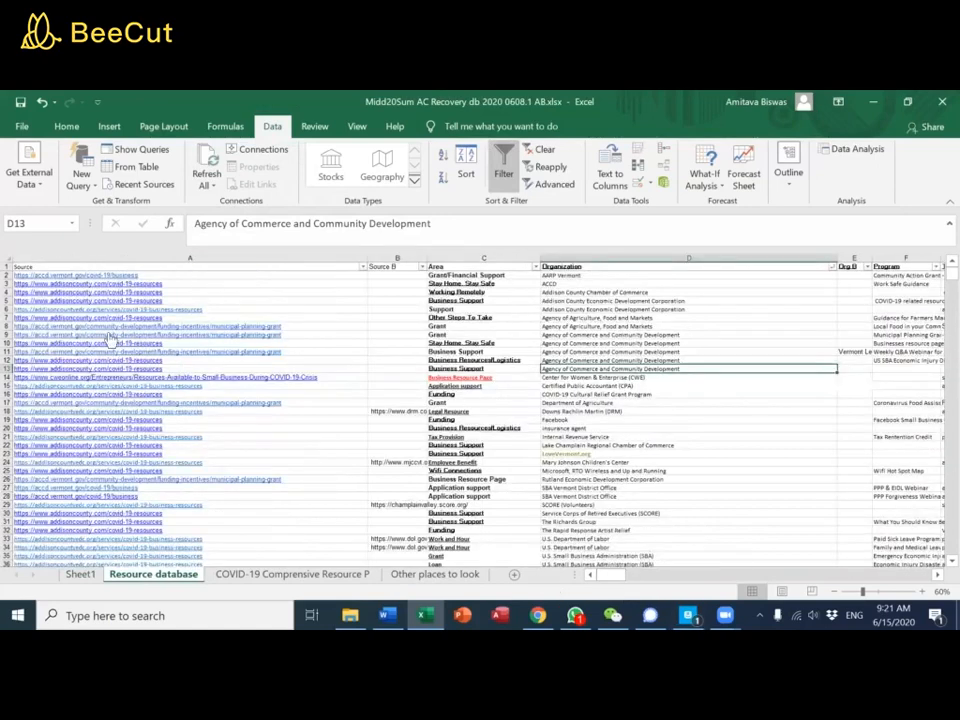
left_click(6, 261)
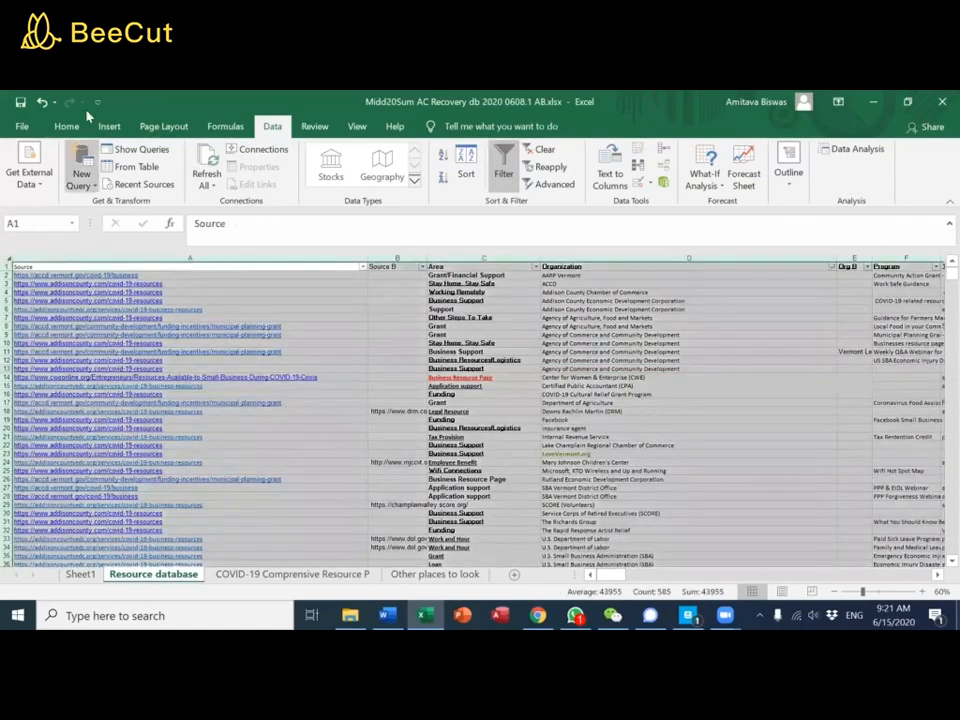
left_click(68, 129)
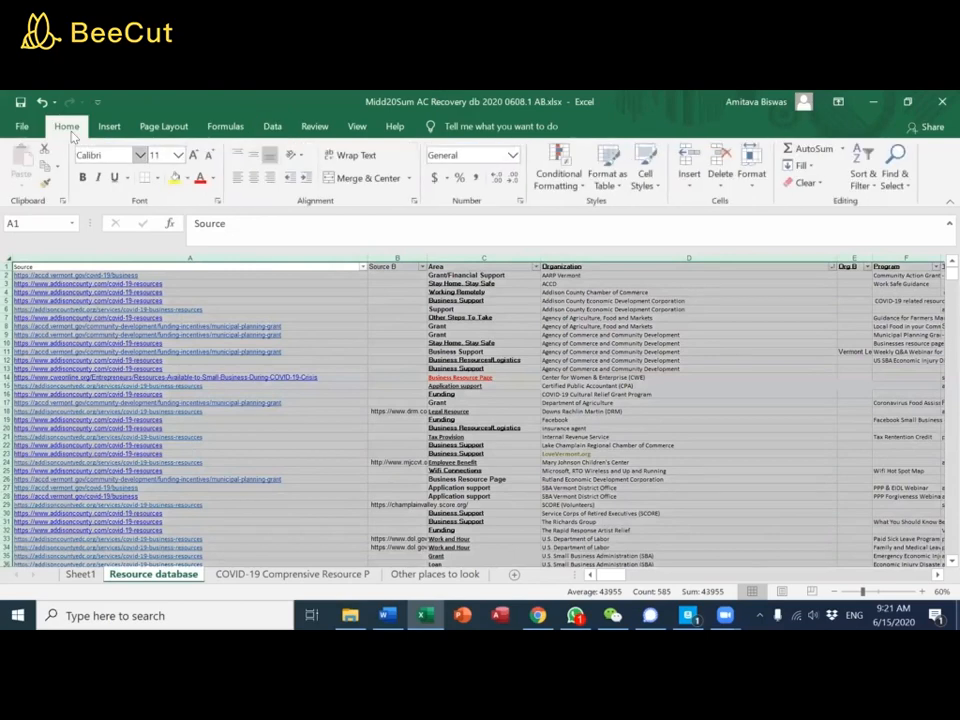
left_click(140, 155)
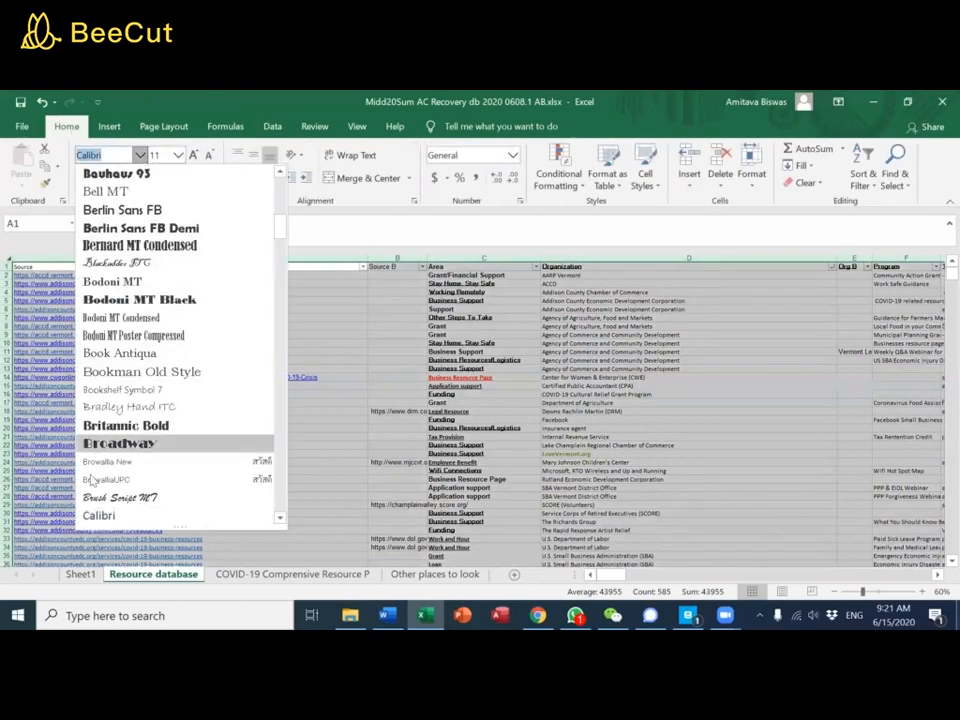
left_click(102, 518)
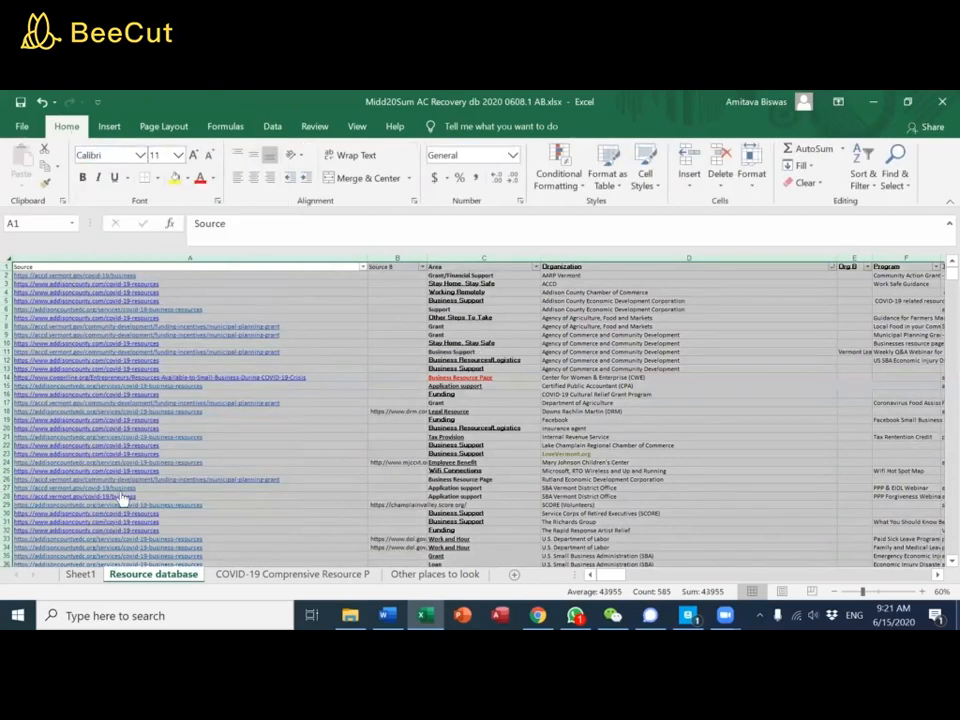
left_click(178, 156)
left_click(160, 222)
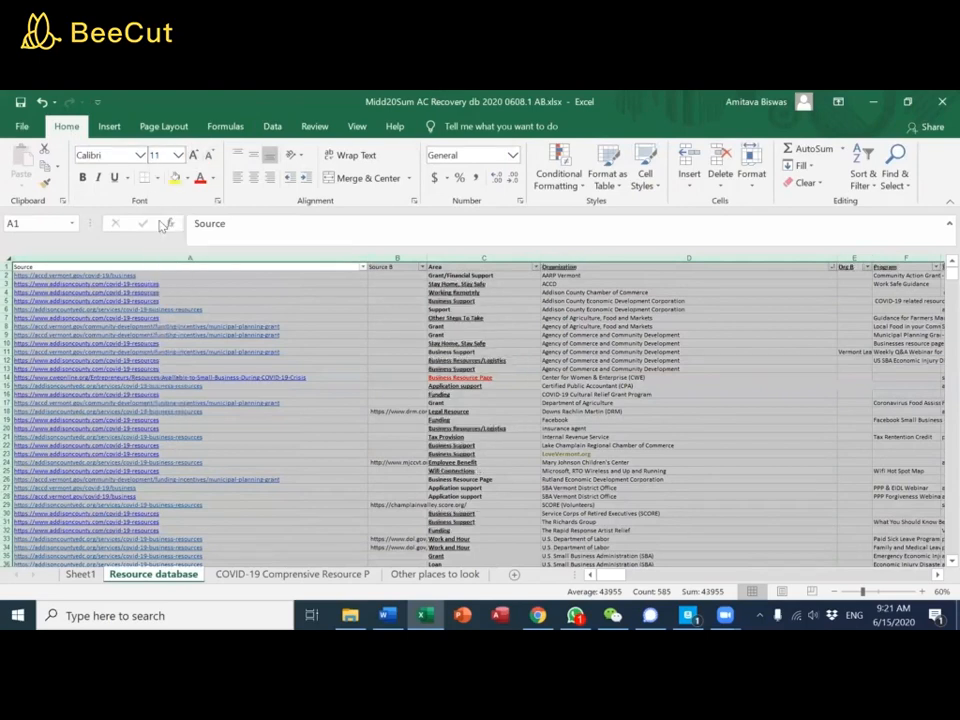
left_click(244, 360)
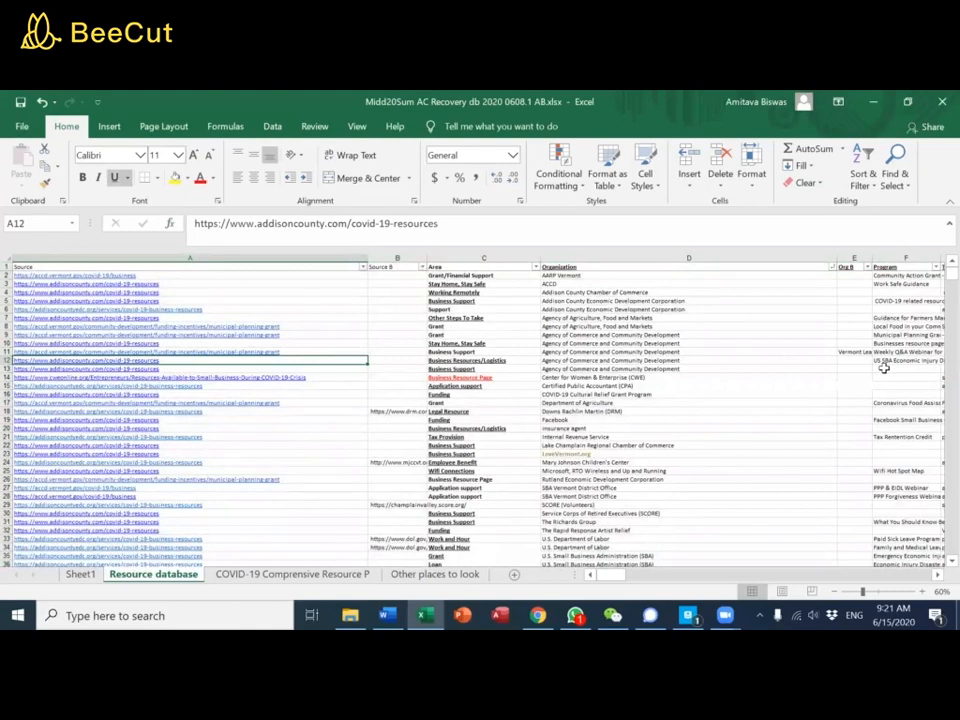
Narrow the Organization column D so it takes little more width than its names need
scroll(829, 407, "down", 6)
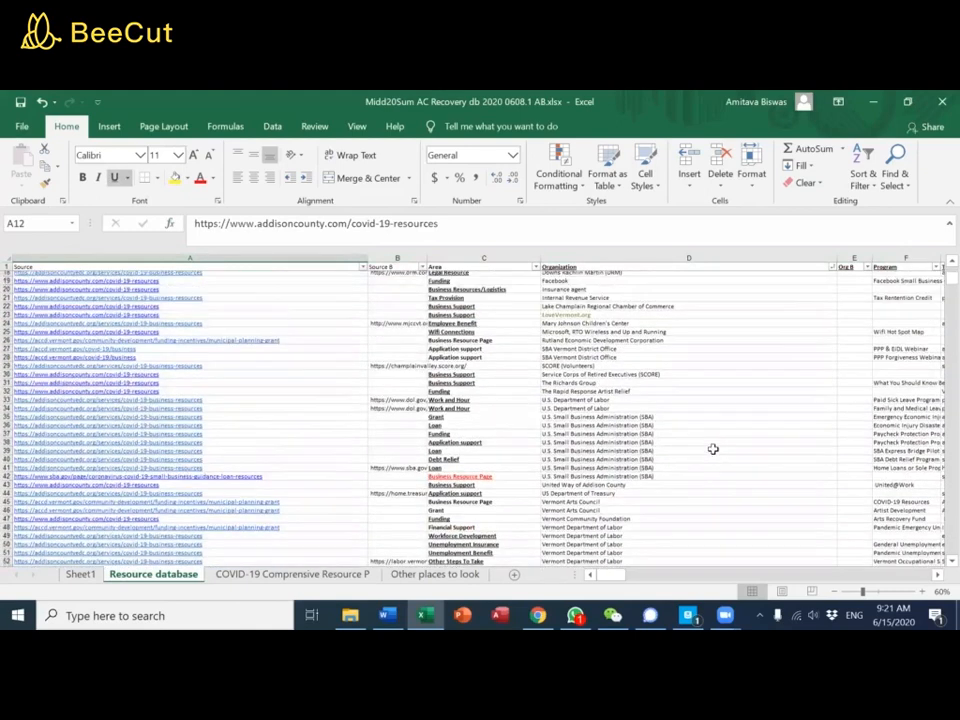
scroll(713, 449, "up", 6)
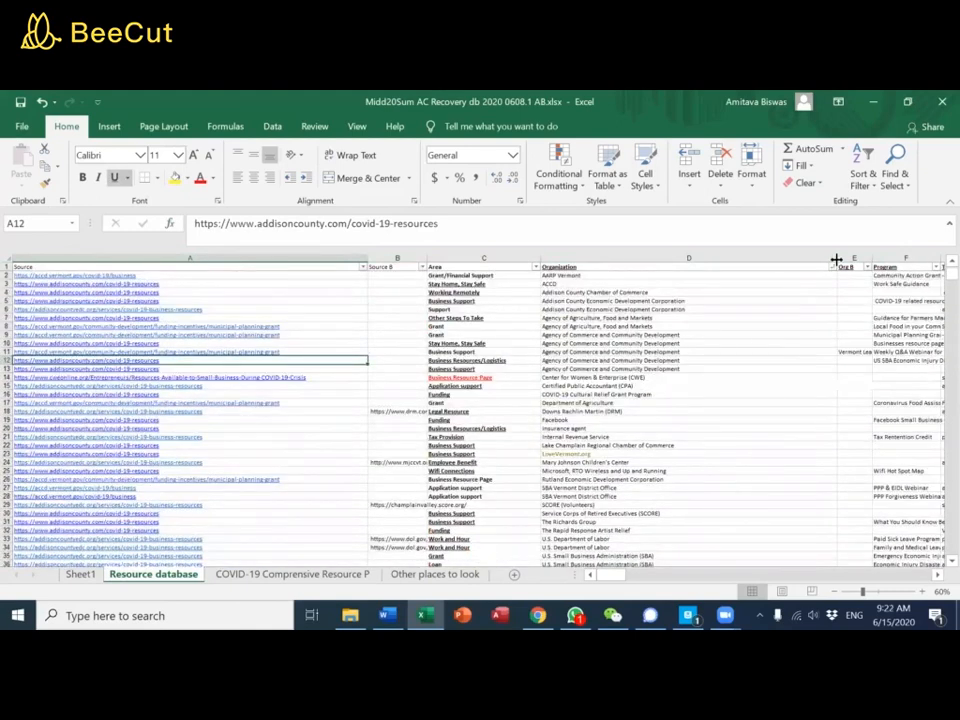
left_click_drag(794, 270, 705, 292)
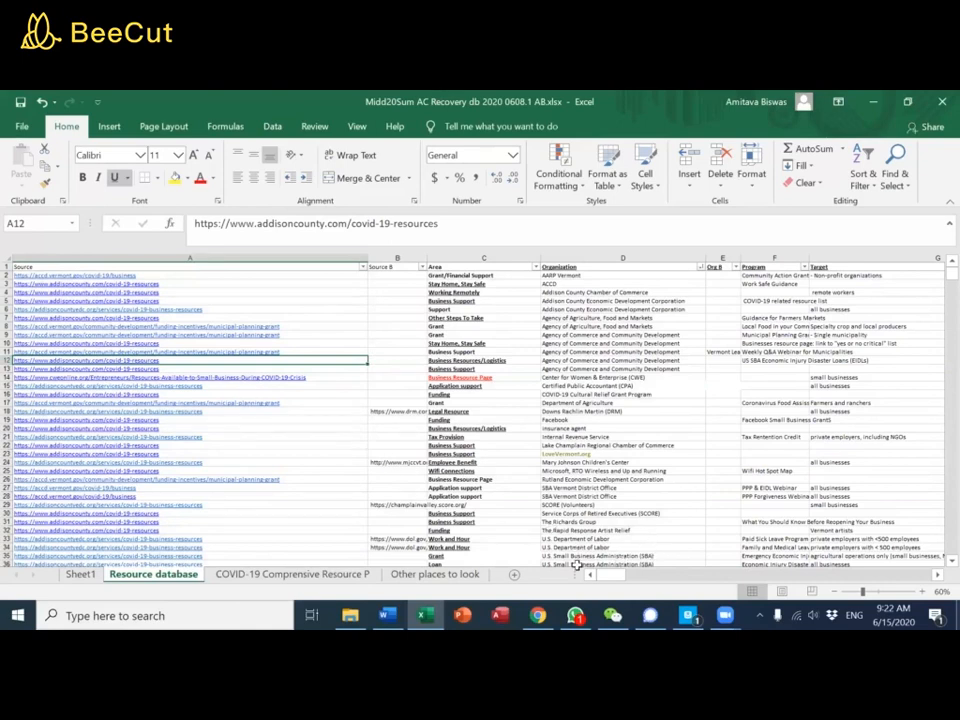
left_click_drag(603, 574, 635, 578)
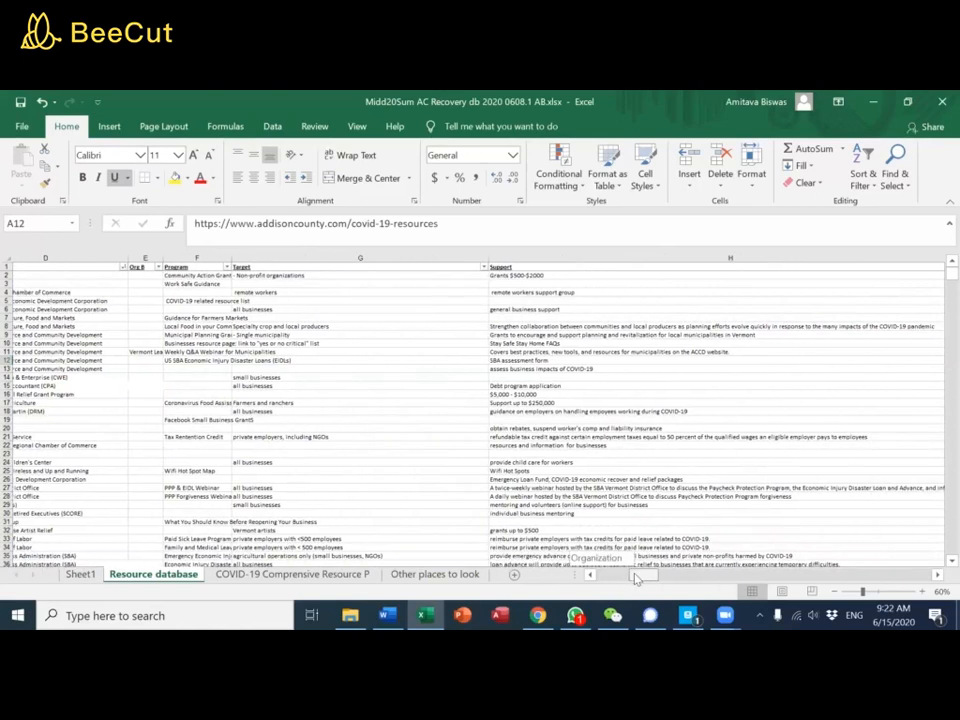
left_click_drag(637, 579, 635, 579)
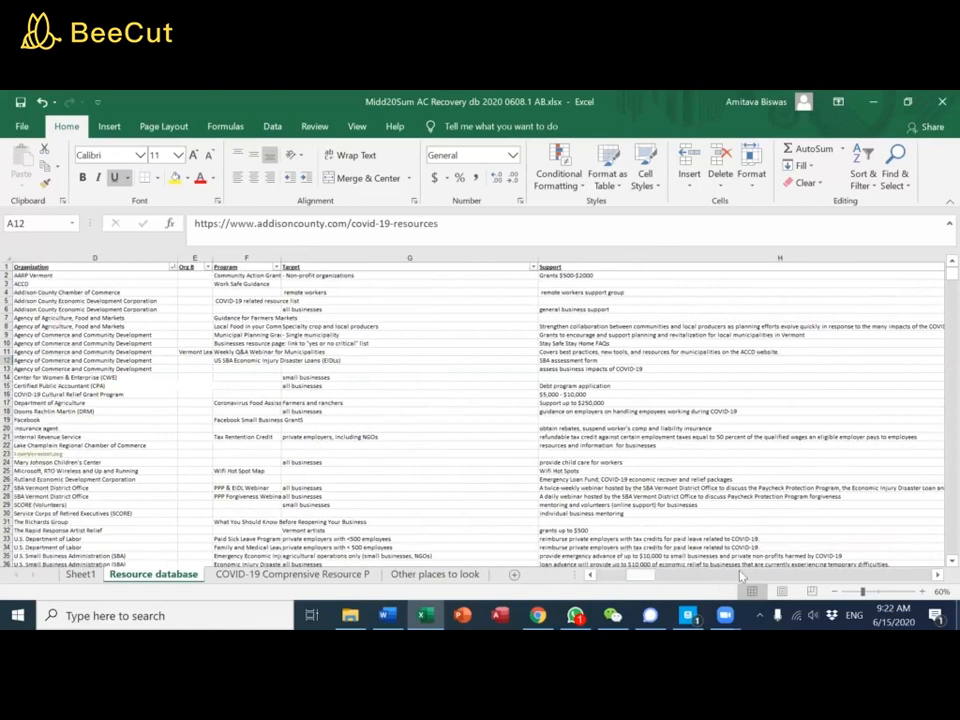
Narrow the Target column G so that it ends shortly after its longest common entries
left_click(937, 577)
left_click(937, 577)
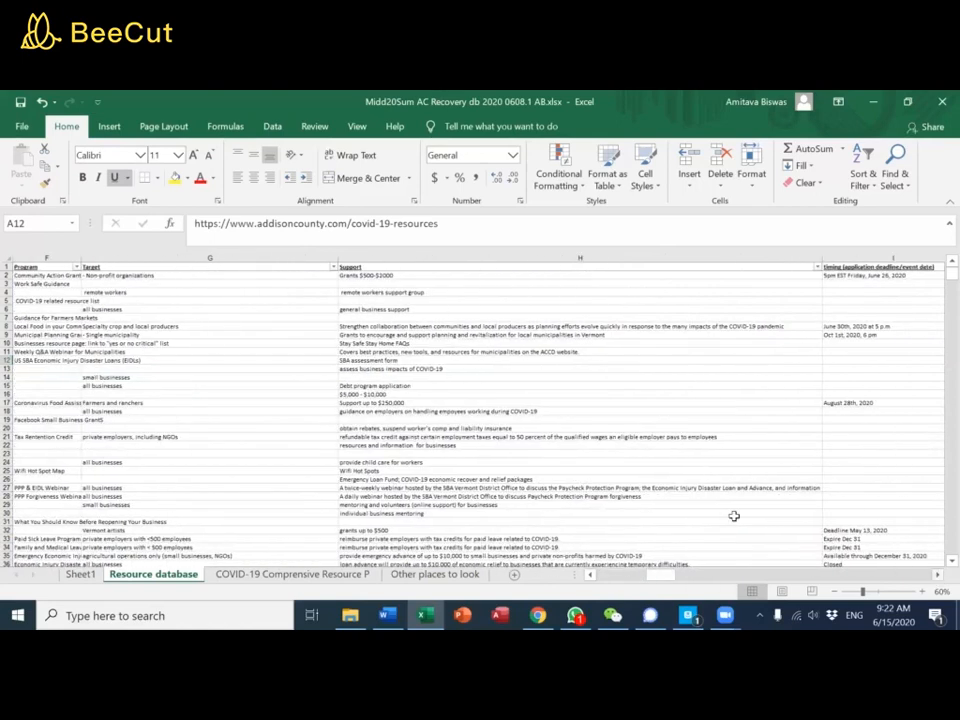
left_click(347, 275)
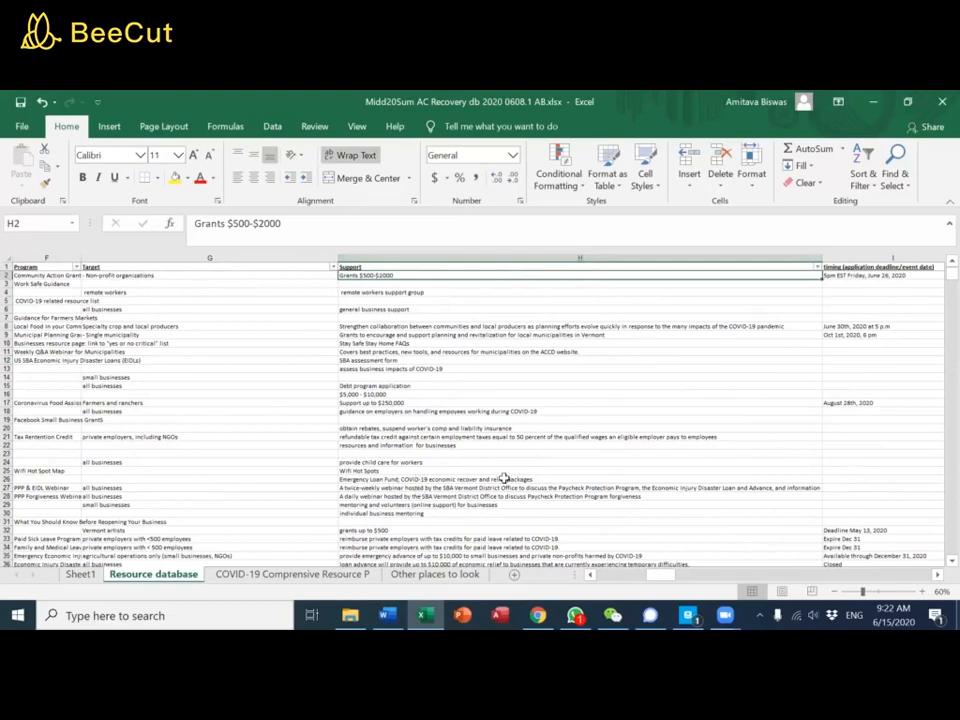
left_click_drag(339, 257, 208, 282)
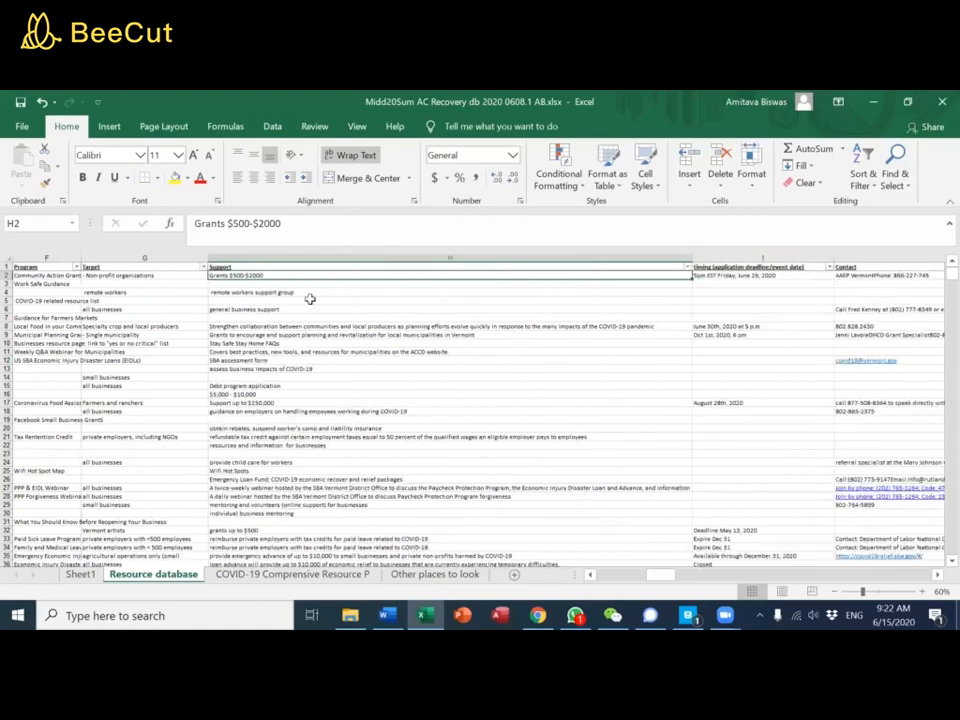
Insert a column between Support and timing, head it Amount, and fit its width to the header
left_click(745, 251)
right_click(745, 257)
key("Escape")
left_click(715, 271)
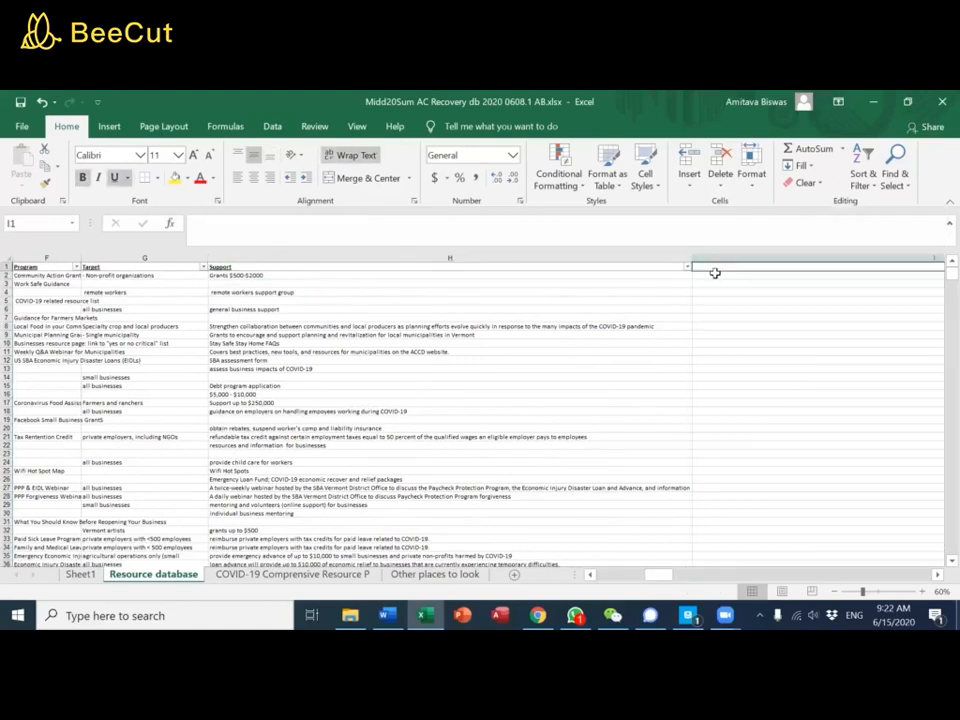
type("AMount")
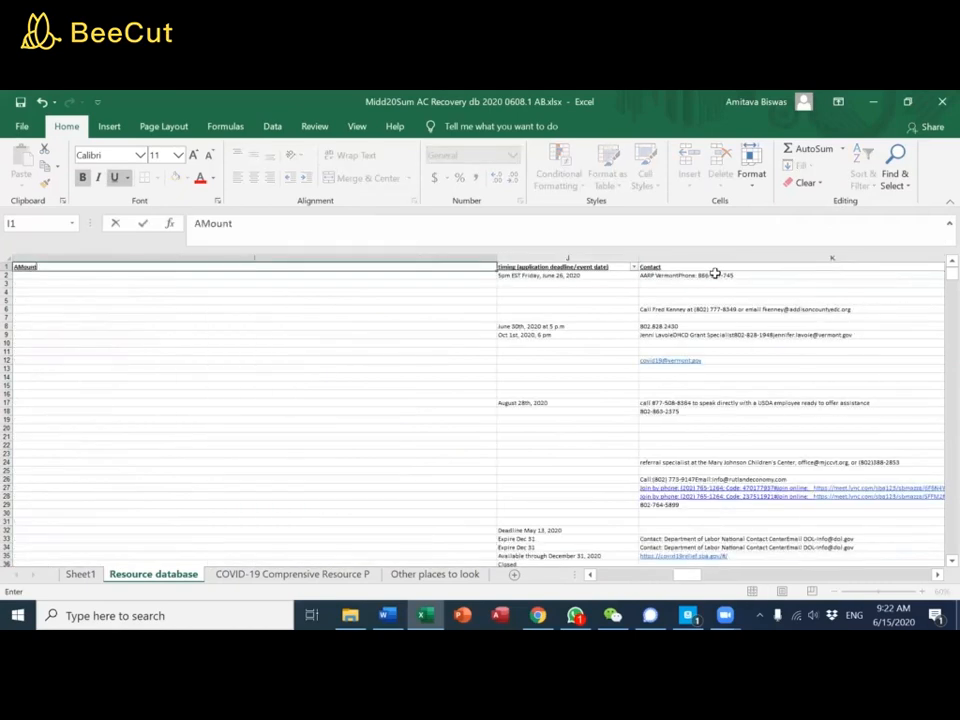
key("Return")
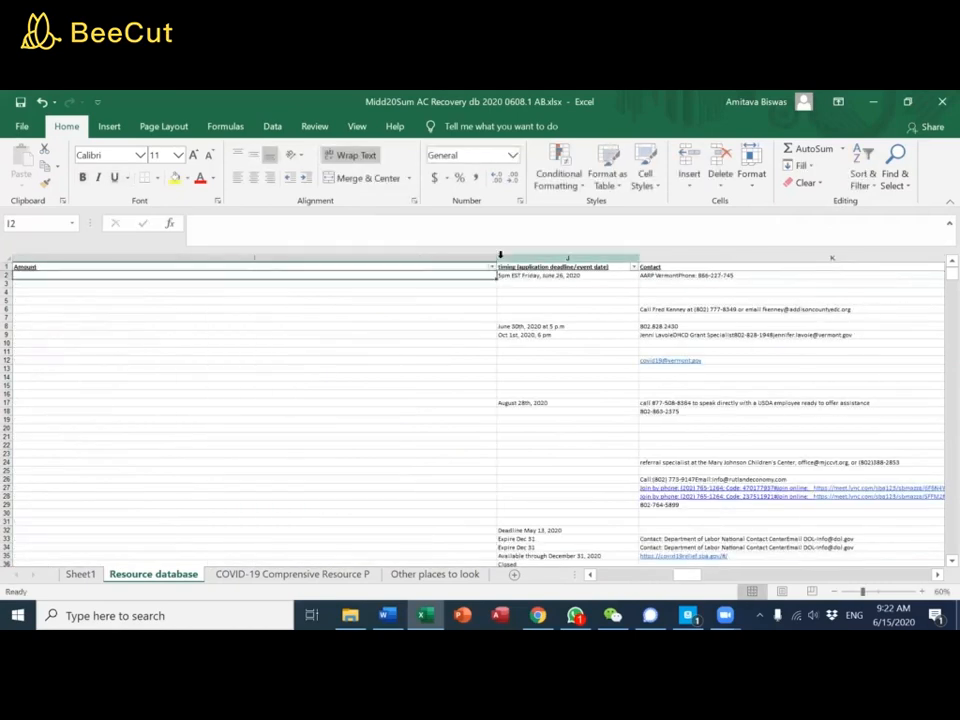
double_click(497, 258)
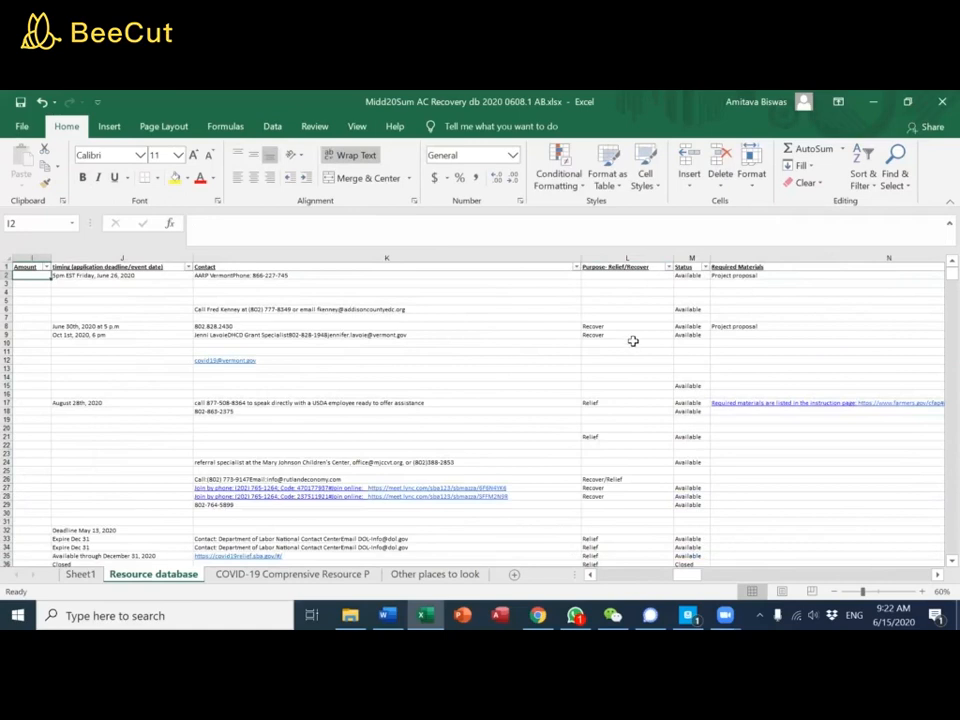
Sort the resource table by the Support column from A to Z
left_click(591, 576)
left_click(591, 576)
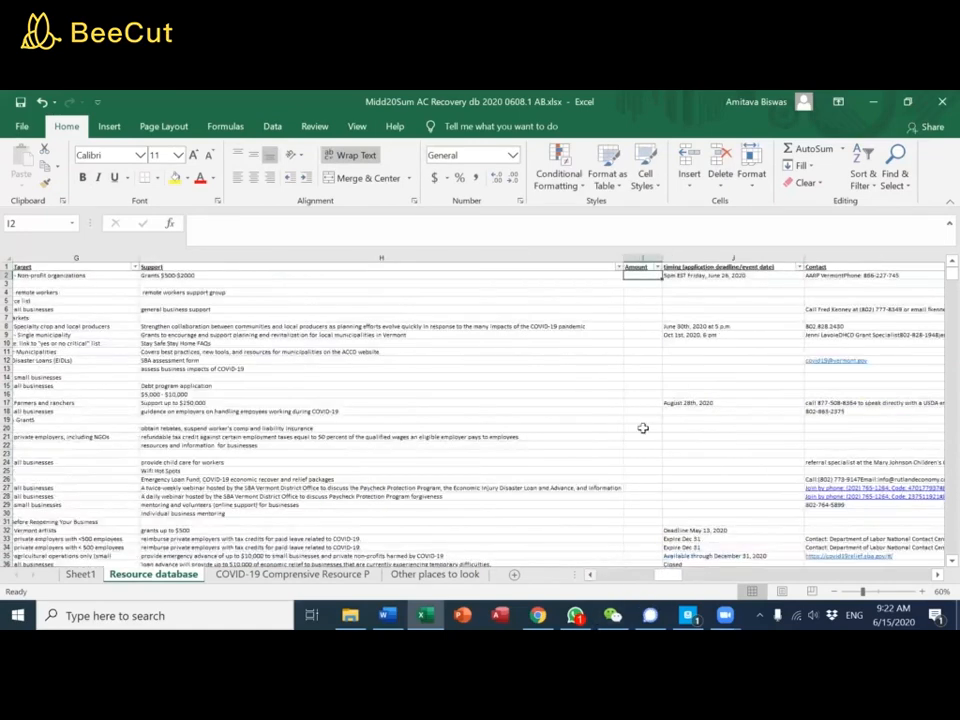
left_click(618, 267)
left_click(604, 275)
left_click(544, 291)
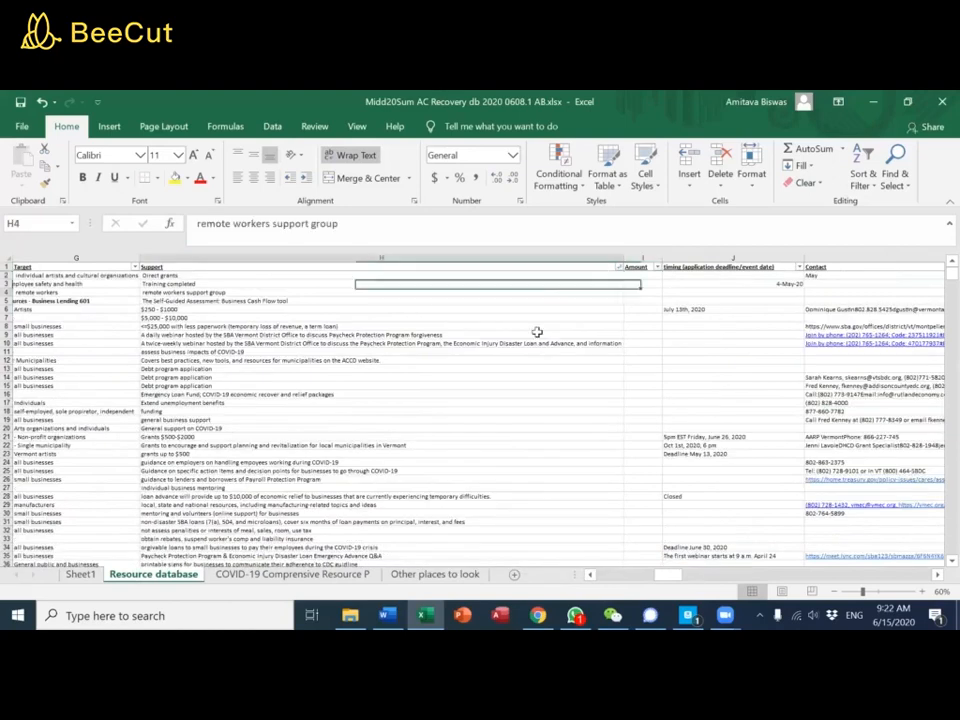
Read down the sorted Support entries to find which ones contain money amounts
key("Down")
key("Down")
key("Down")
key("Down")
key("Down")
key("Down")
key("Down")
key("Down")
key("Down")
key("Down")
key("Down")
key("Down")
key("Down")
key("Down")
key("Down")
key("Down")
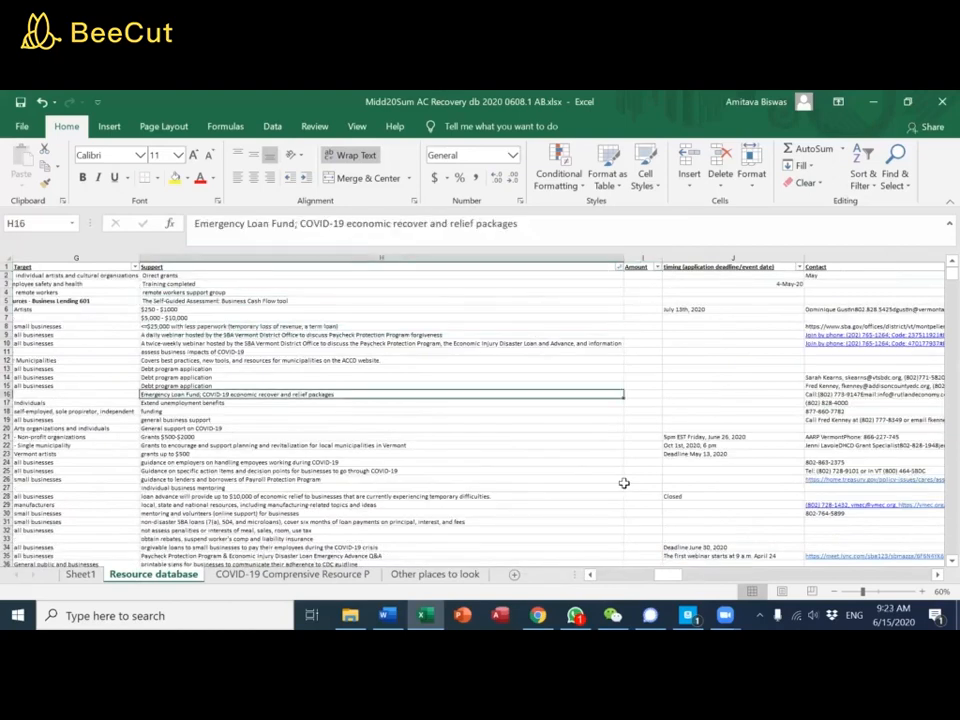
Filter the Support column to show only entries containing "$"
left_click(619, 268)
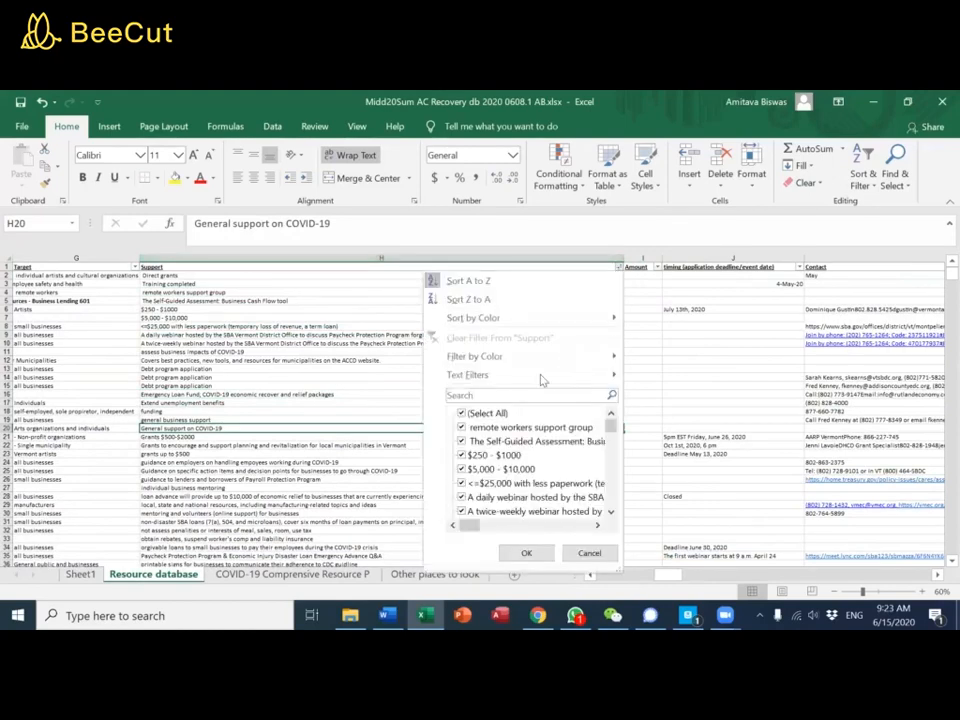
mouse_move(540, 375)
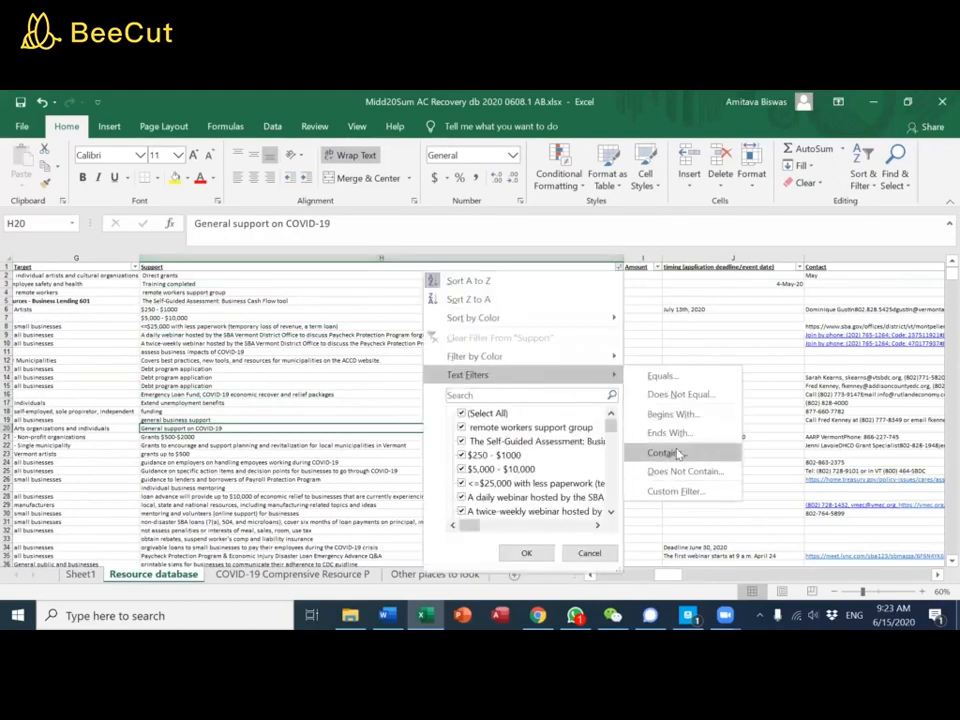
left_click(677, 452)
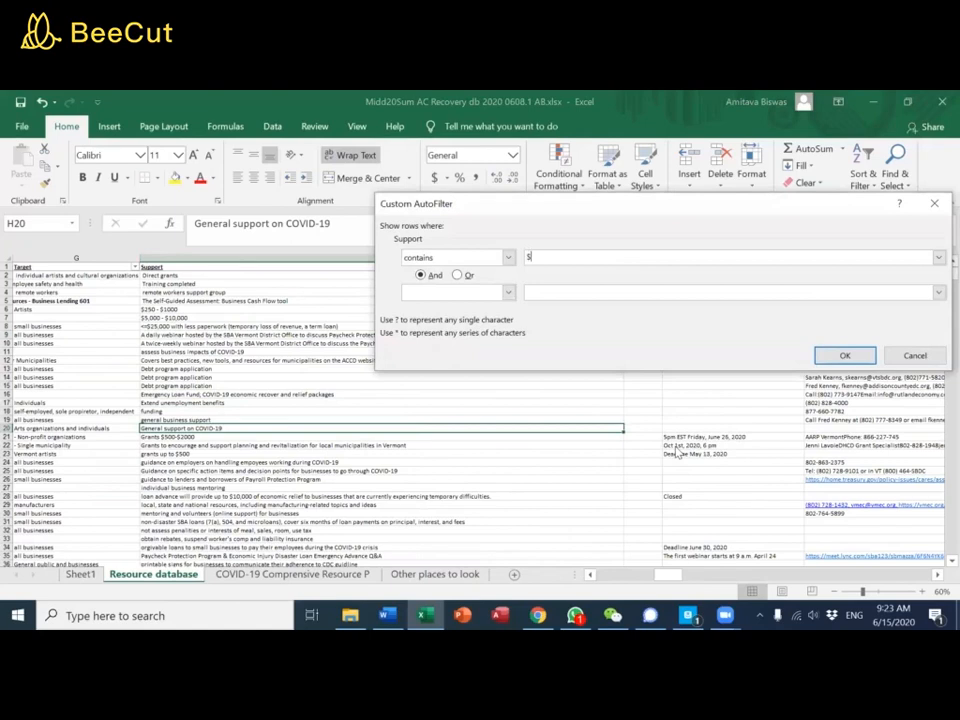
left_click(852, 354)
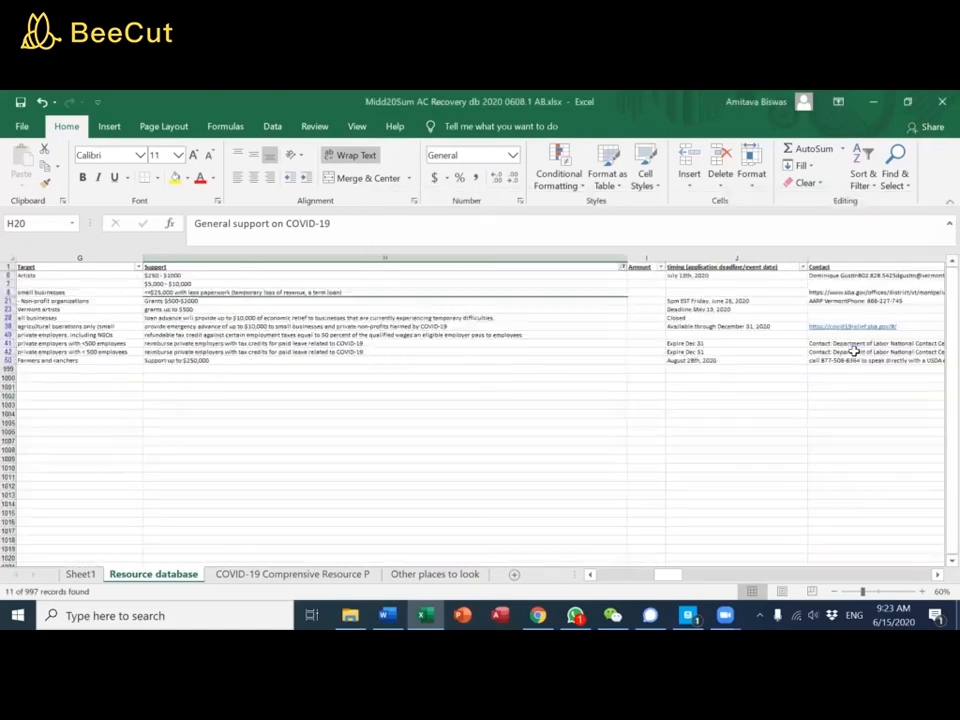
Copy the "$250 - $1000" and "$5,000 - $10,000" entries from H6 and H7 into Amount cells I6 and I7
left_click(256, 271)
key("Down")
key("ctrl+c")
key("Right")
key("ctrl+v")
key("Down")
key("Left")
key("ctrl+c")
key("Right")
key("ctrl+v")
Copy the Support texts of rows 8, 21 and 23 into their Amount cells in column I
key("Left")
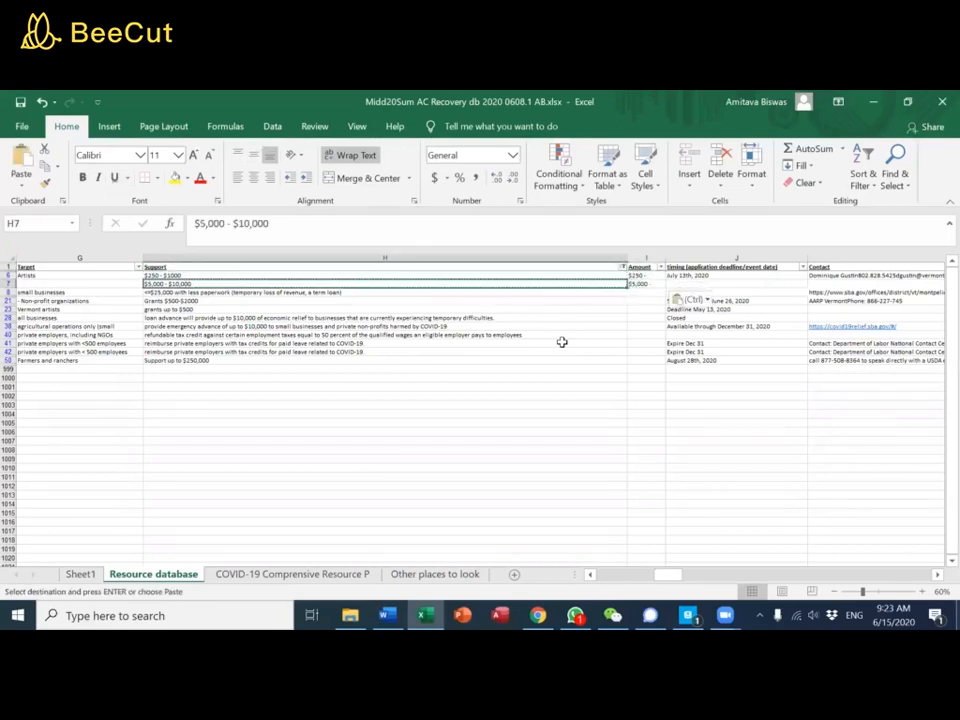
key("Down")
key("ctrl+c")
key("Right")
key("ctrl+v")
key("Down")
key("Left")
key("ctrl+c")
key("Right")
key("ctrl+v")
key("Down")
key("Left")
key("ctrl+c")
key("Right")
key("ctrl+v")
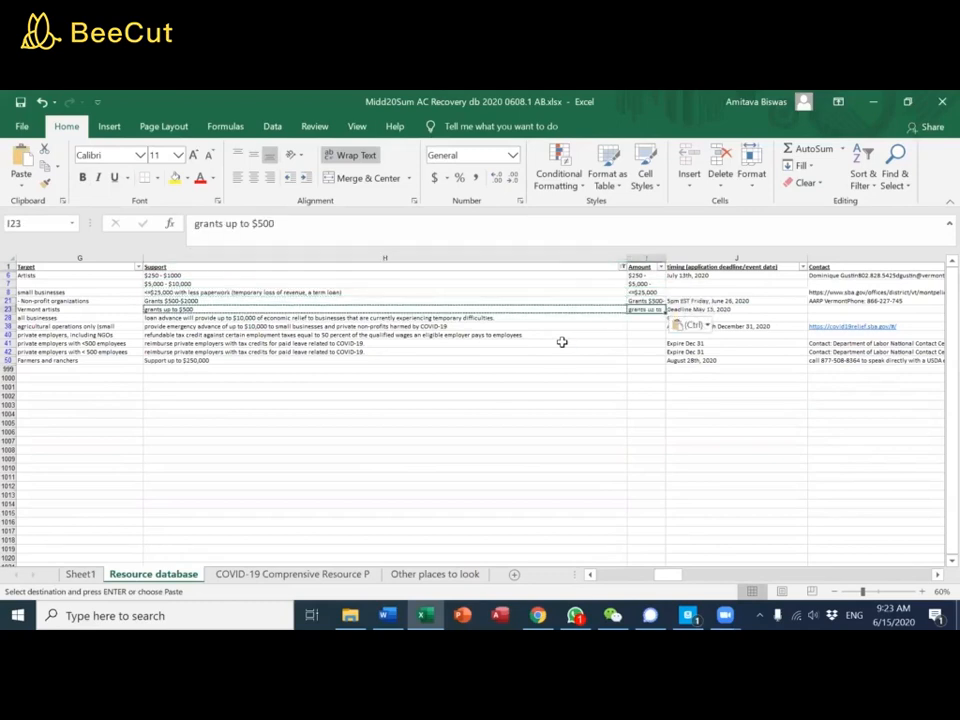
Replace the Support entry in H6 with "Grant"
key("Left")
key("Up")
key("Up")
key("Up")
key("Up")
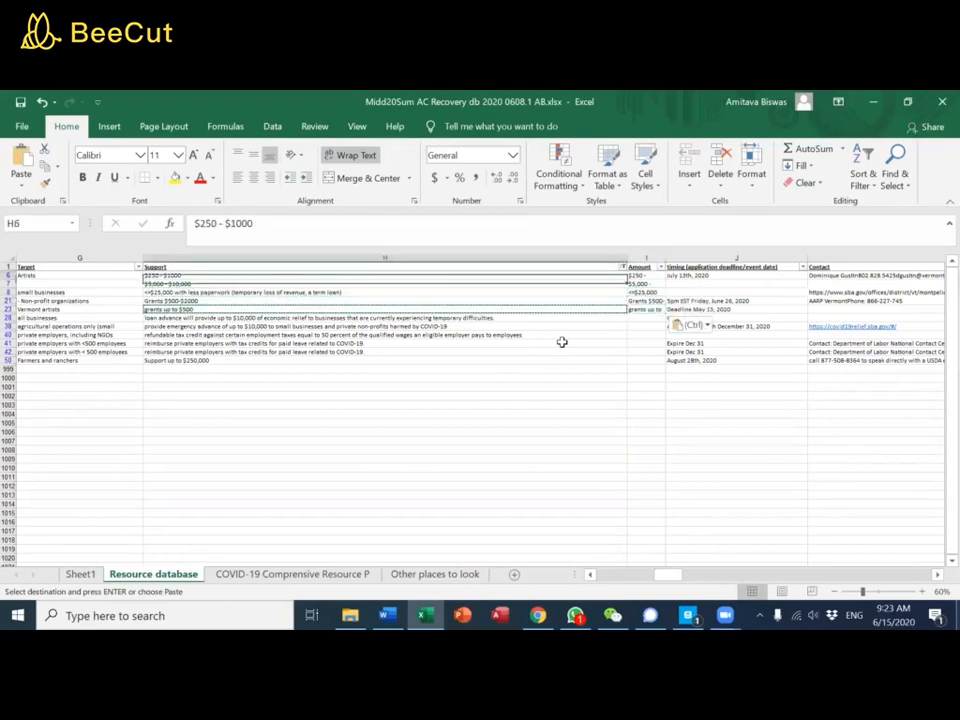
key("Escape")
type("GRa")
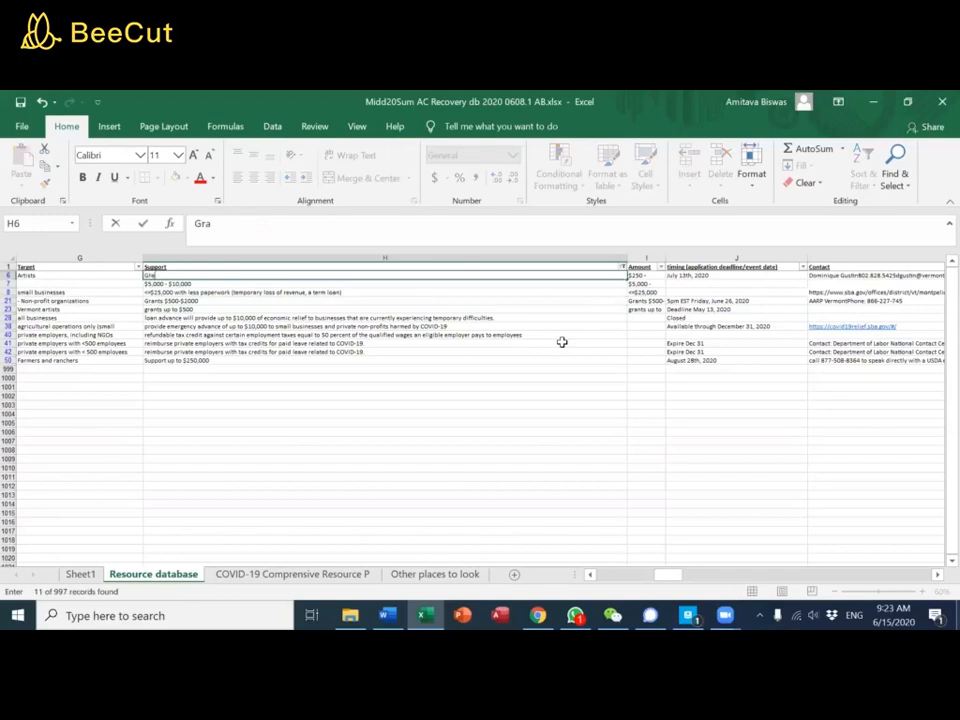
type("nt")
key("Return")
Copy "Grant" from H6 over the Support cells H7, H8, H21 and H23
key("Up")
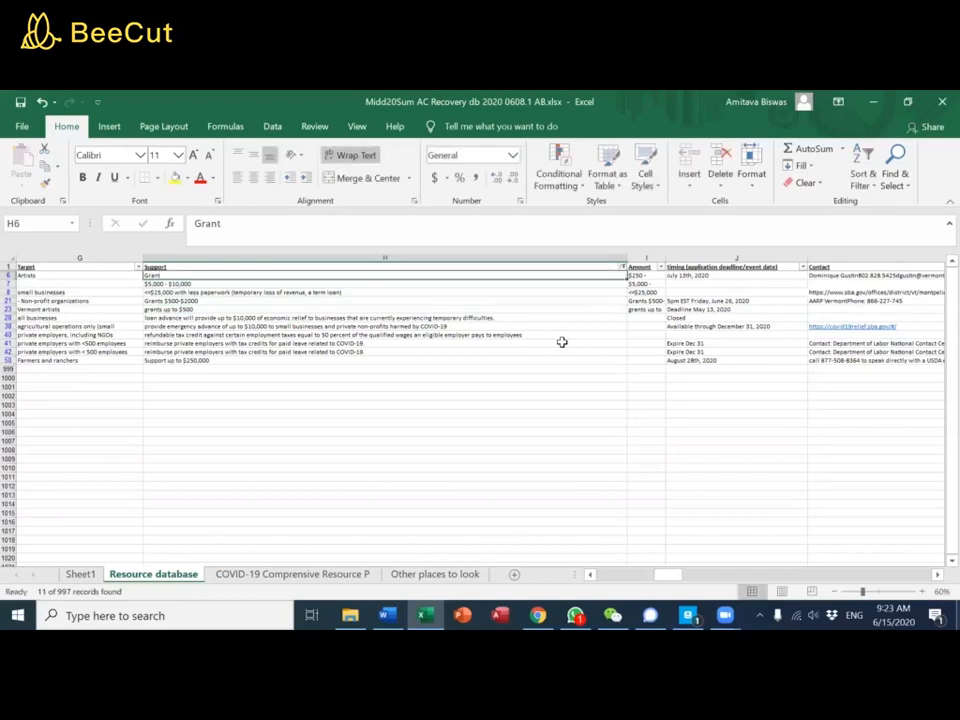
key("ctrl+c")
key("Down")
key("ctrl+v")
key("Down")
key("ctrl+v")
key("Down")
key("ctrl+v")
key("Down")
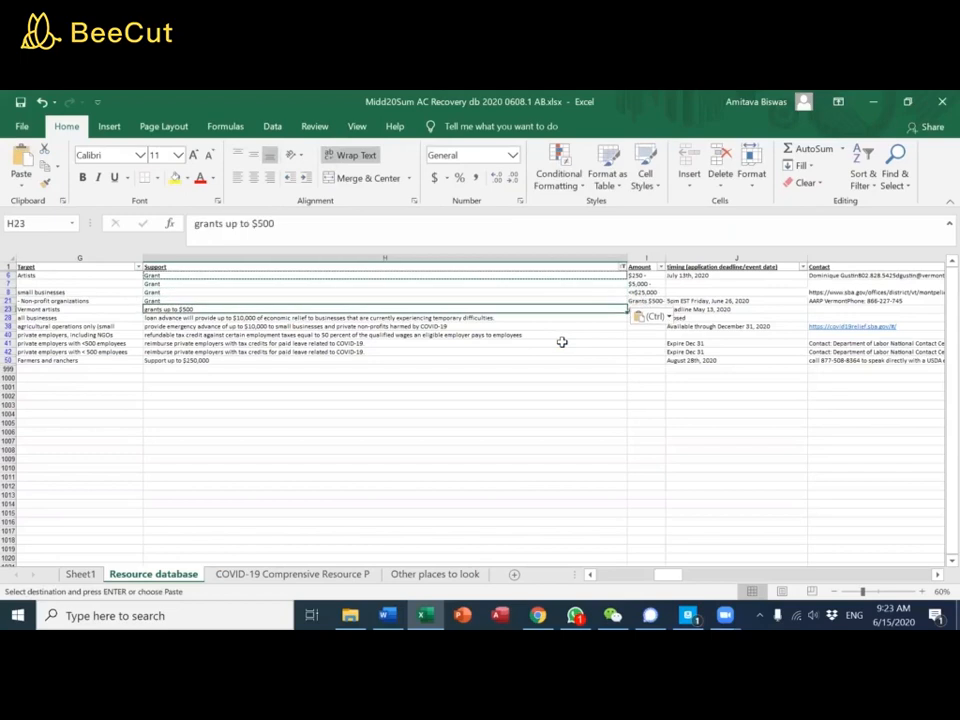
key("ctrl+v")
Enter 250000 in Amount cell I50 for the farmers and ranchers support entry
key("Down")
key("Down")
key("Up")
key("Down")
key("Down")
key("Down")
key("Down")
key("Down")
key("Right")
type("2")
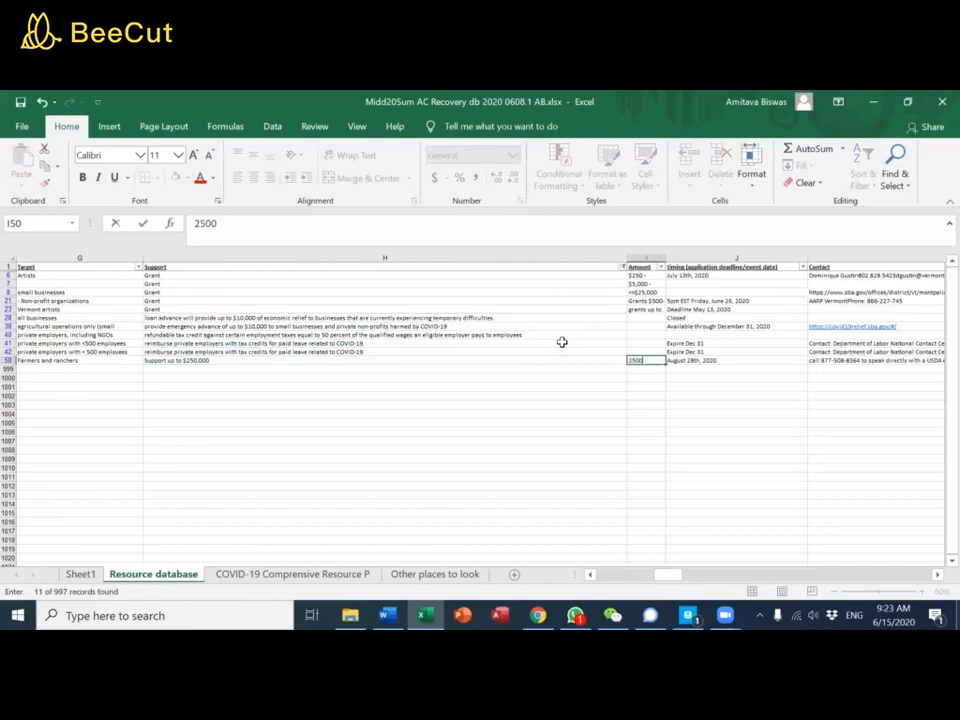
key("Left")
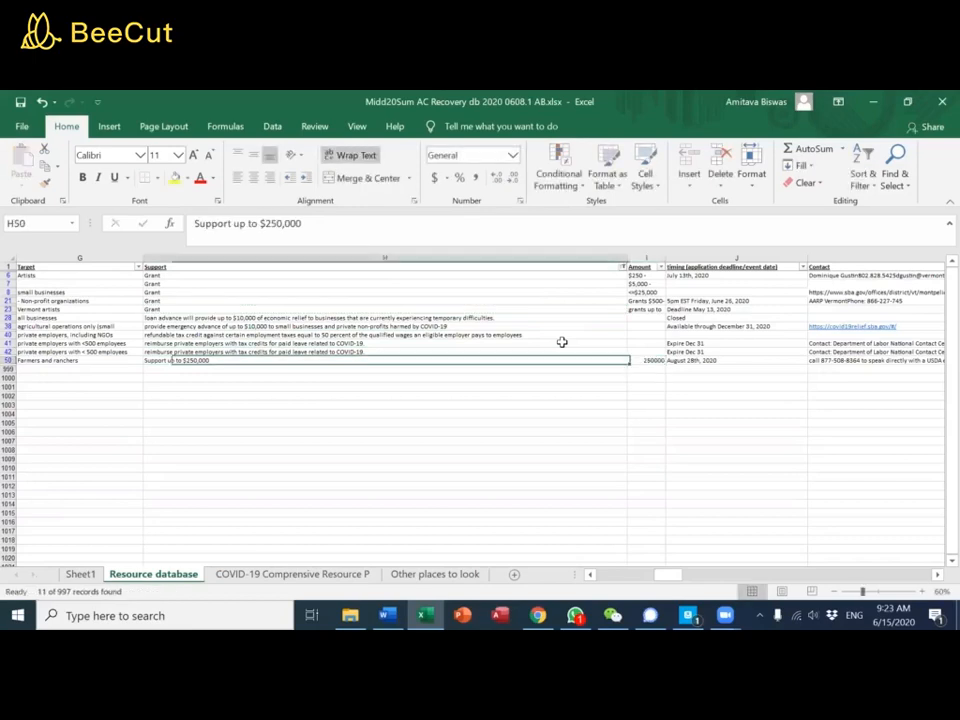
Review the other fields of the farmers and ranchers row 50, across to its Eligibility details
key("Left")
key("Left")
key("Left")
key("Right")
key("Right")
key("Right")
key("Right")
key("Right")
key("Right")
key("Right")
key("Right")
key("Right")
key("Right")
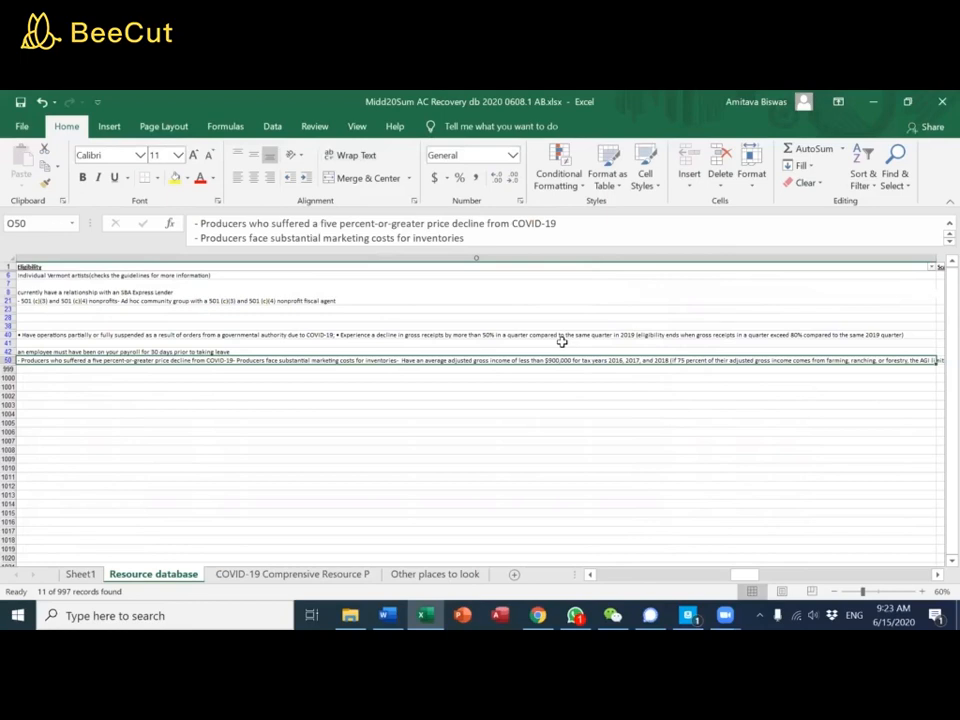
key("Left")
key("Left")
key("Left")
key("Left")
key("Left")
key("Right")
key("Left")
key("Left")
key("Left")
key("Right")
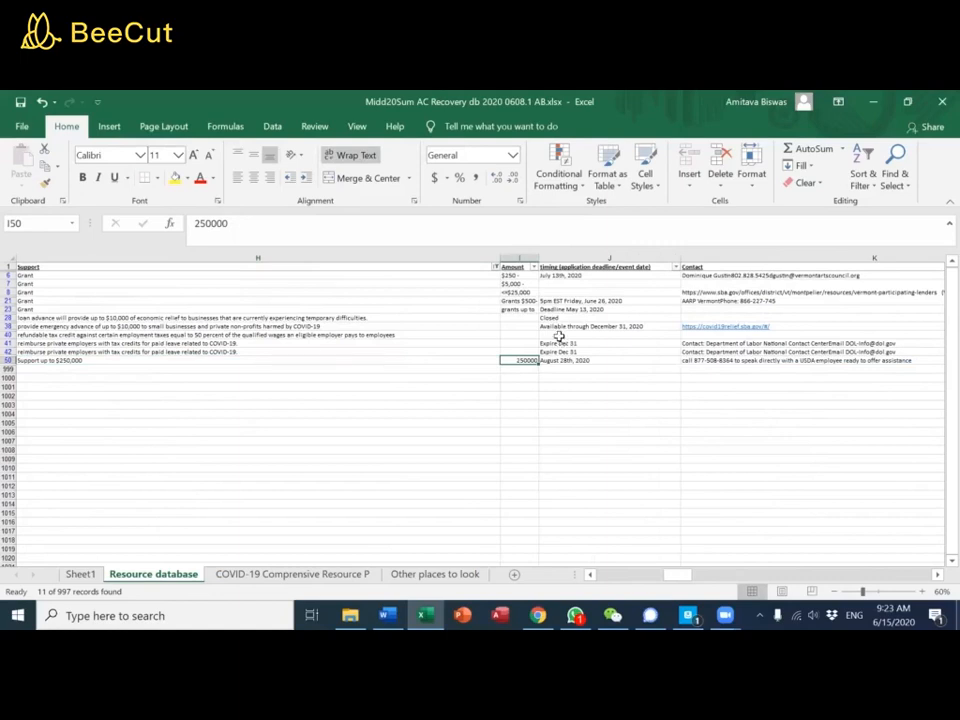
Fit the Amount column's width to its contents and insert a blank column before the timing column
double_click(537, 258)
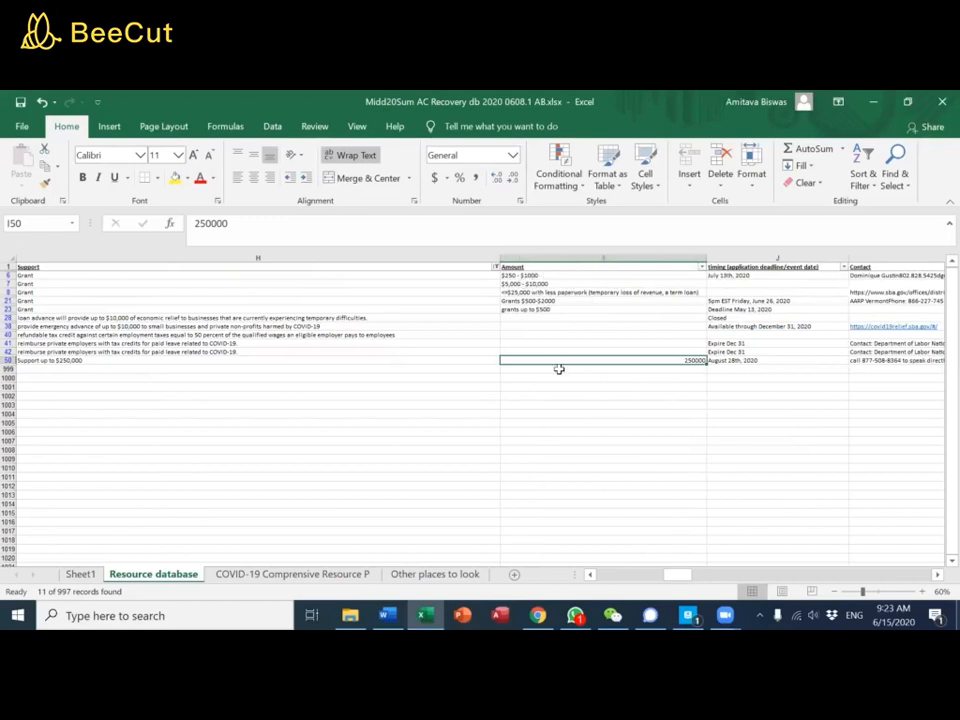
left_click(744, 252)
right_click(746, 256)
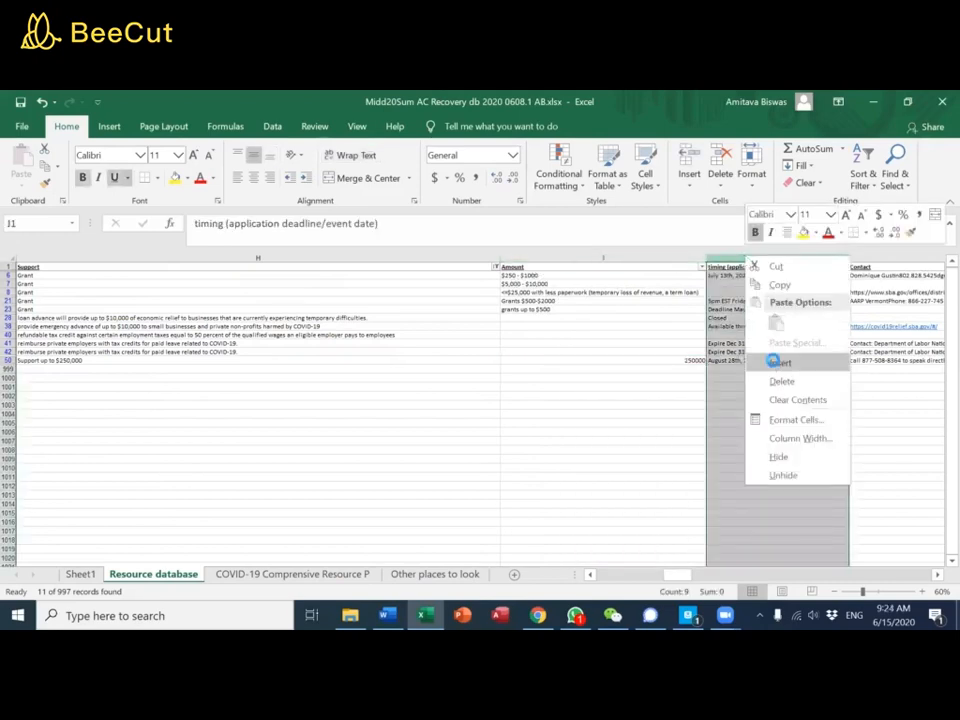
left_click(778, 362)
Rename the header in I1 to "Min amount" and head the new column J "Max amount"
left_click(600, 273)
left_click(599, 265)
type("Min amount")
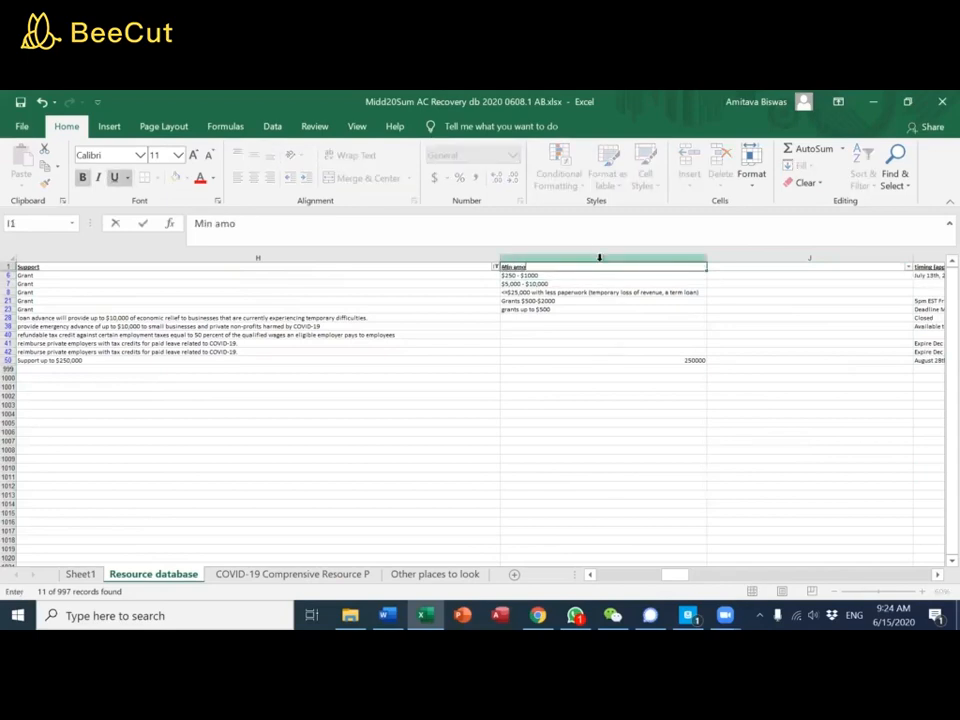
key("Tab")
type("Max amount")
key("Return")
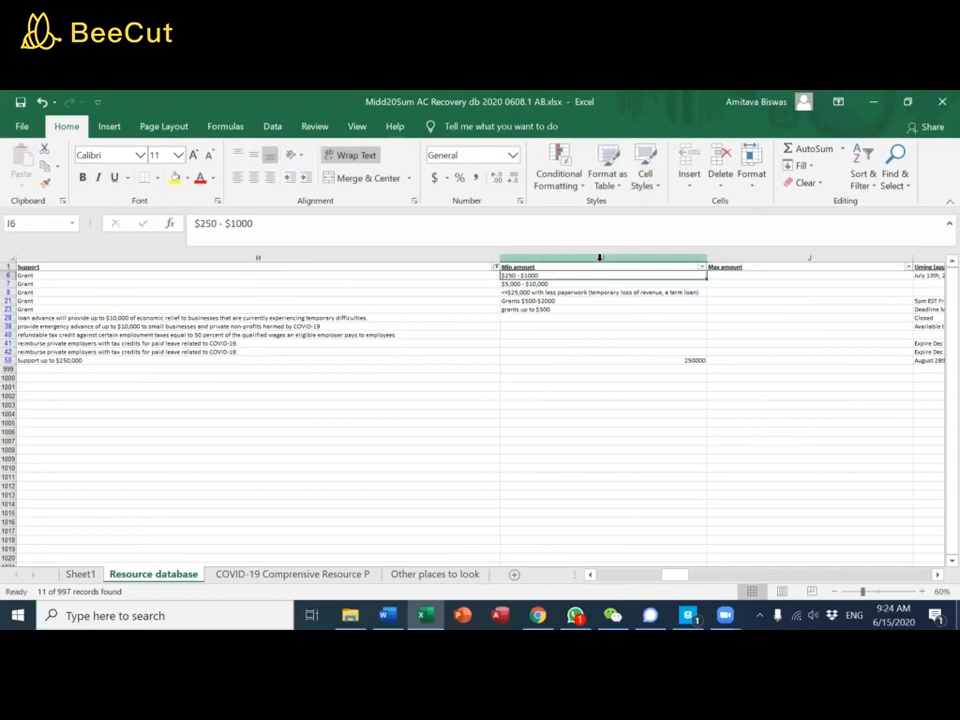
Enter the maximum amounts 1000, 10000, 25000, 2000 and 500 in J6, J7, J8, J21 and J23
key("Tab")
type("1000")
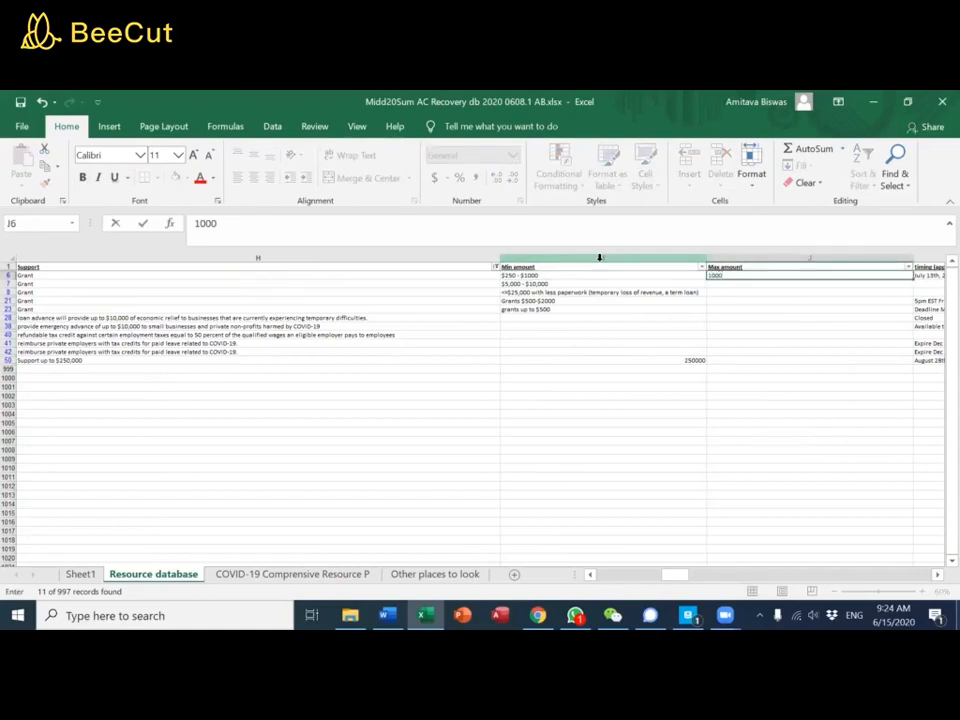
key("Return")
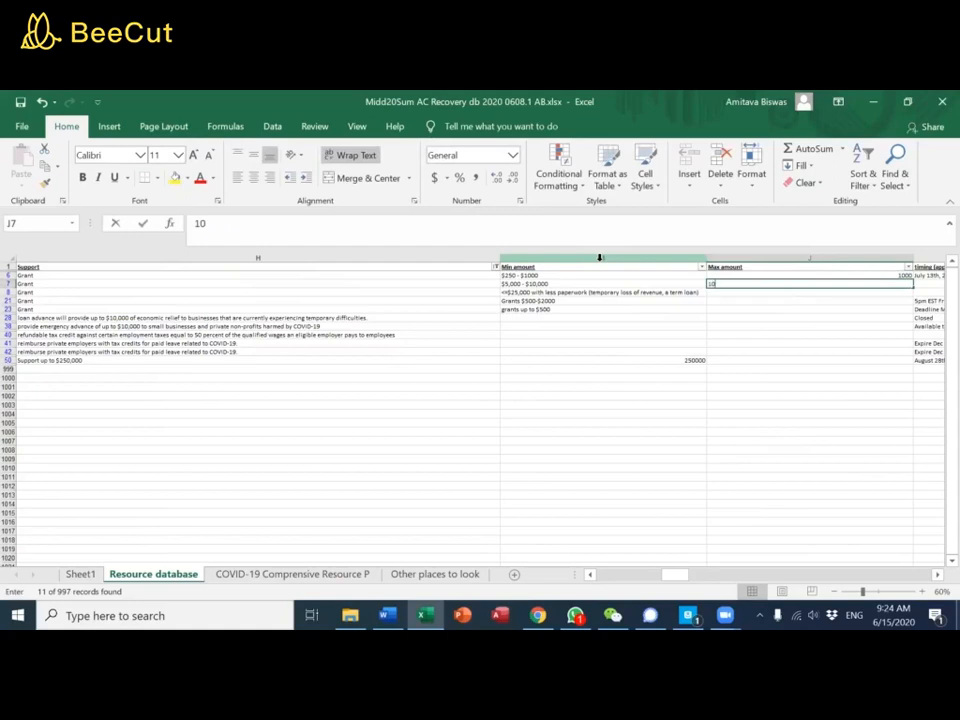
type("10000")
key("Return")
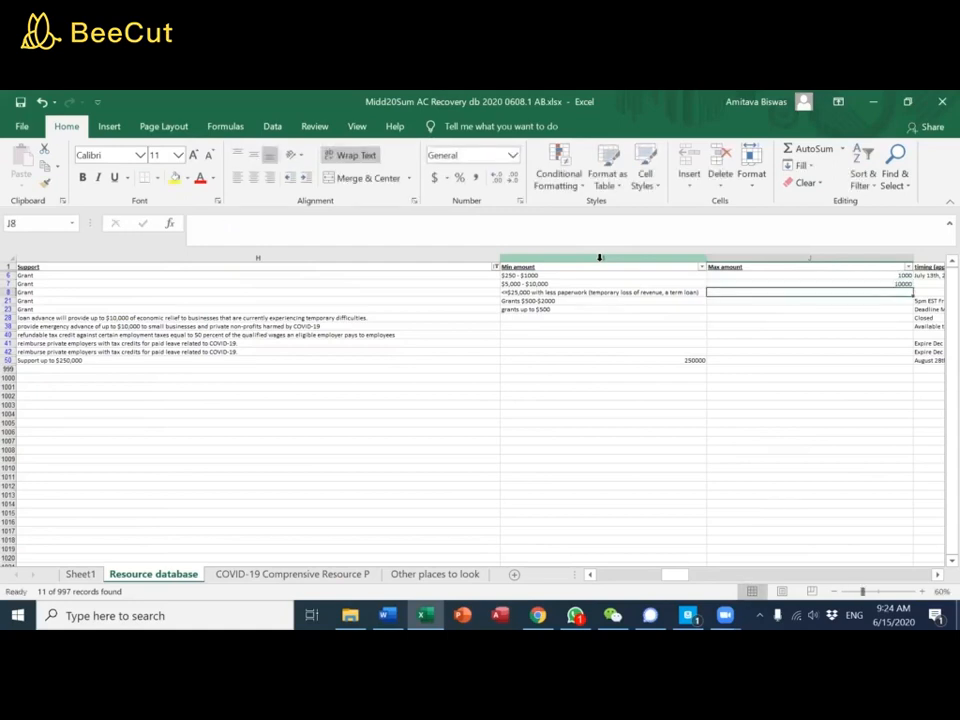
type("25000")
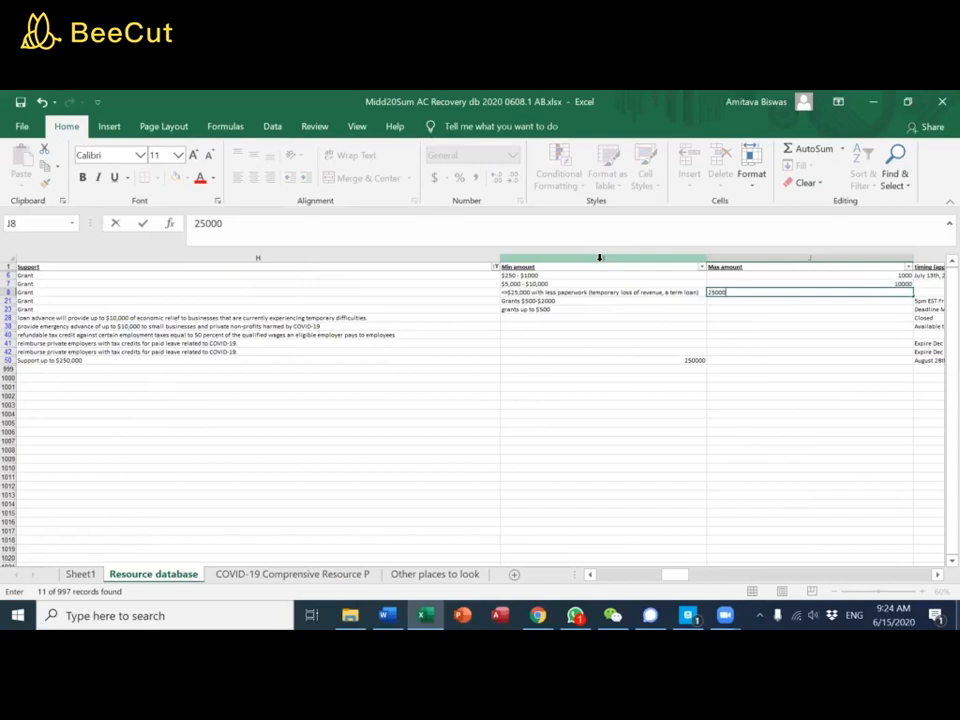
key("Return")
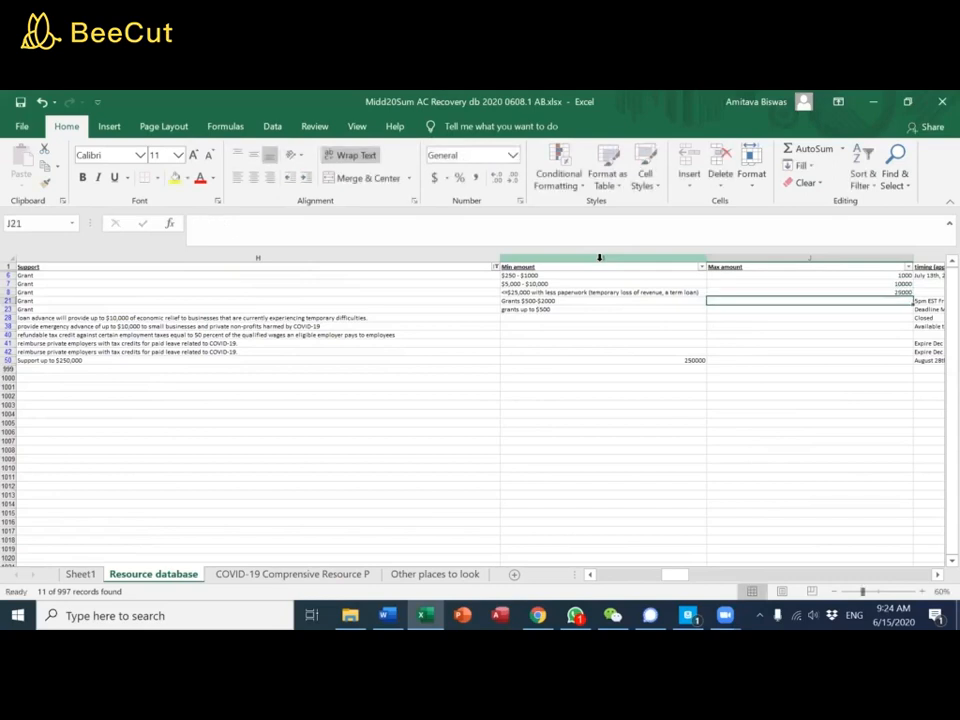
type("2000")
key("Return")
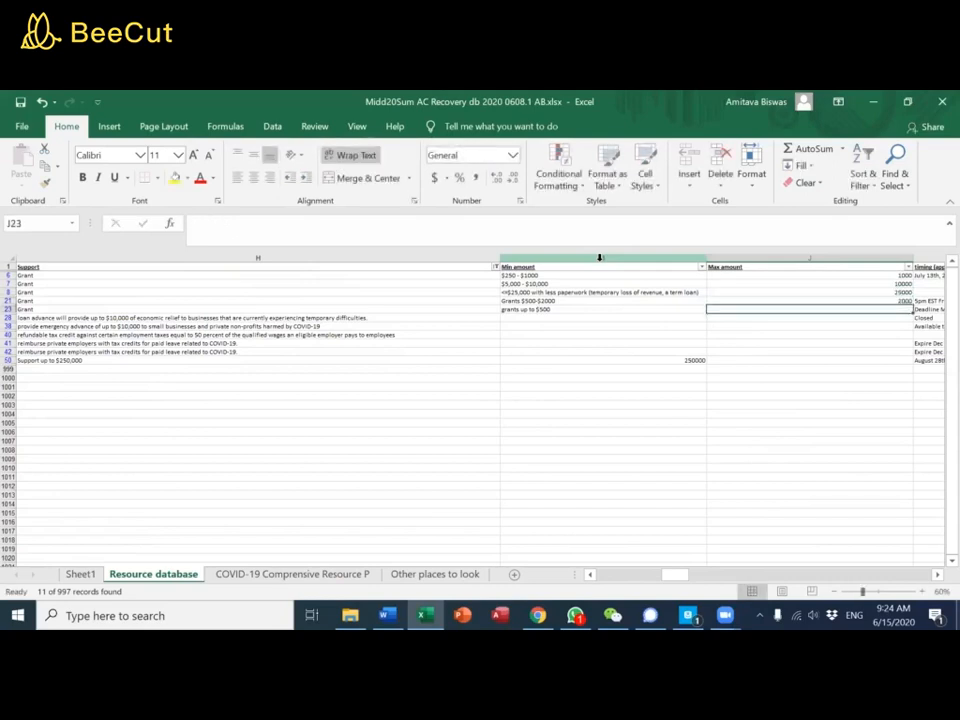
type("500")
key("Return")
Copy the 250000 amount from I50 into Max amount cell J50 and return to header cell J1
key("Down")
key("Down")
key("Down")
key("Down")
key("Left")
key("ctrl+c")
key("Right")
key("ctrl+v")
key("Up")
key("Up")
key("Up")
key("Up")
key("Up")
key("Up")
key("Up")
key("Up")
key("Up")
key("Up")
key("Up")
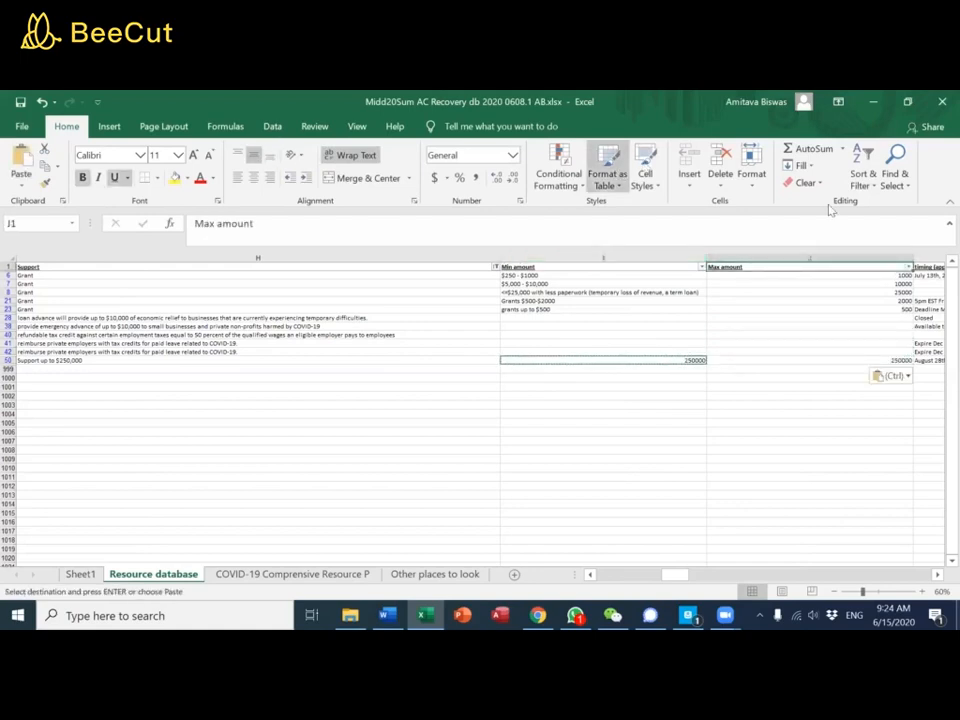
Narrow the Max amount column and enter minimum amounts 250, 5000, 0, 500 and 0 in I6, I7, I8, I21 and I23
left_click_drag(914, 257, 757, 262)
left_click(565, 276)
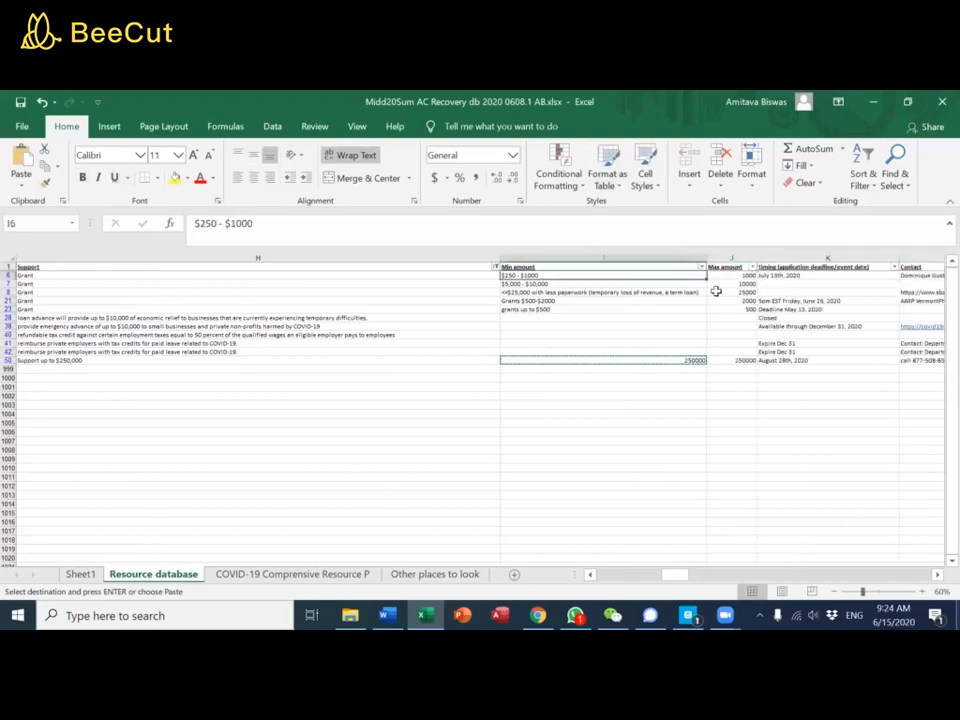
type("250")
key("Return")
type("50")
key("Return")
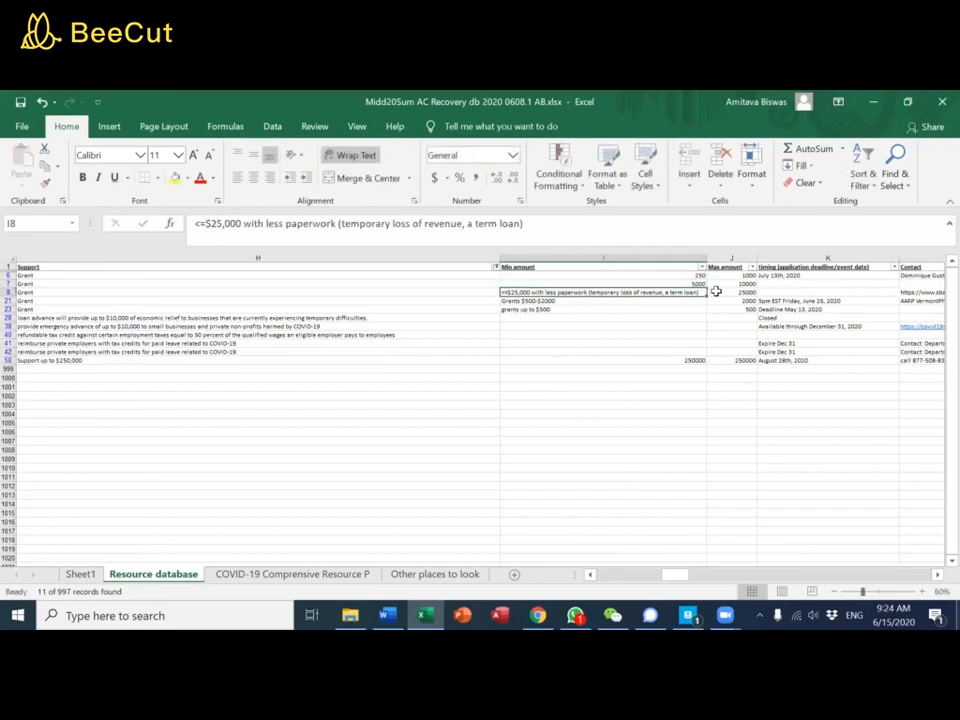
type("0")
key("Return")
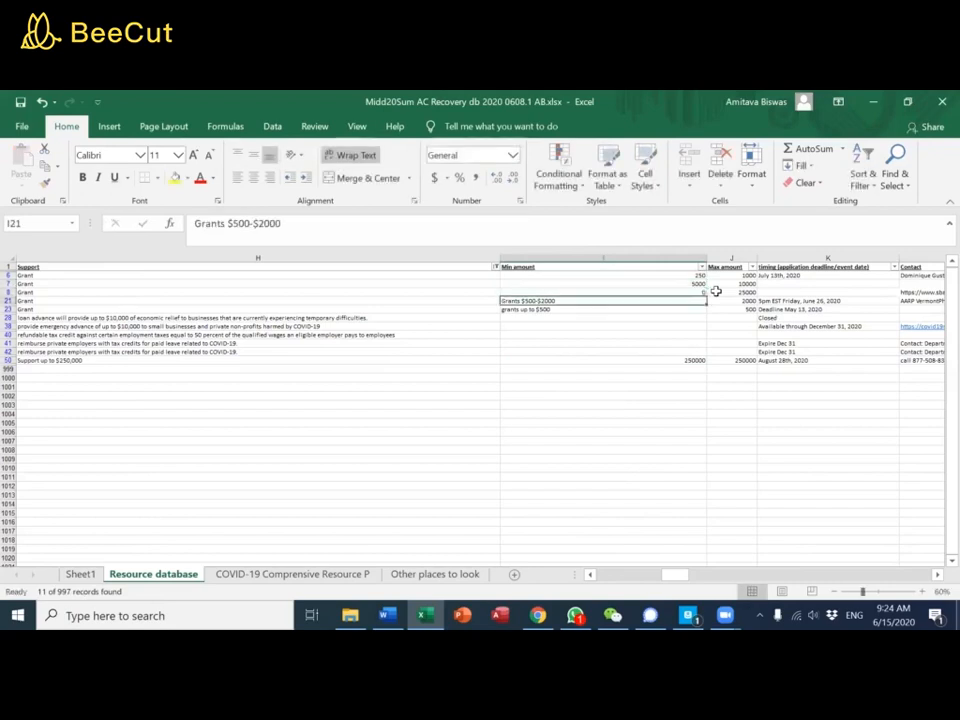
type("500")
key("Return")
type("0")
key("Return")
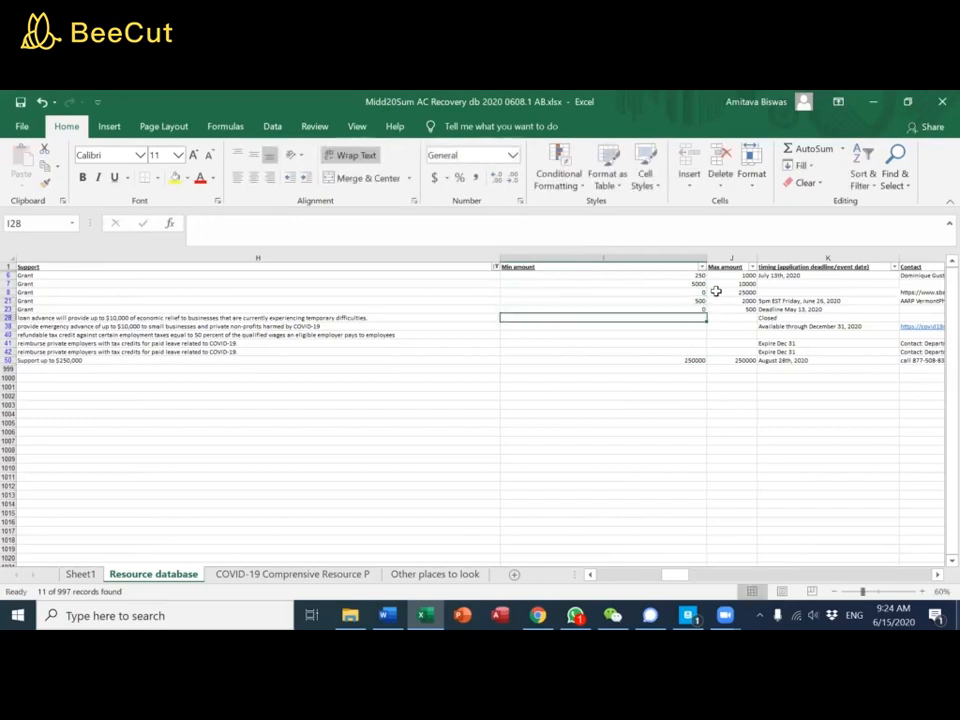
key("Down")
key("Down")
key("Down")
key("Down")
key("Down")
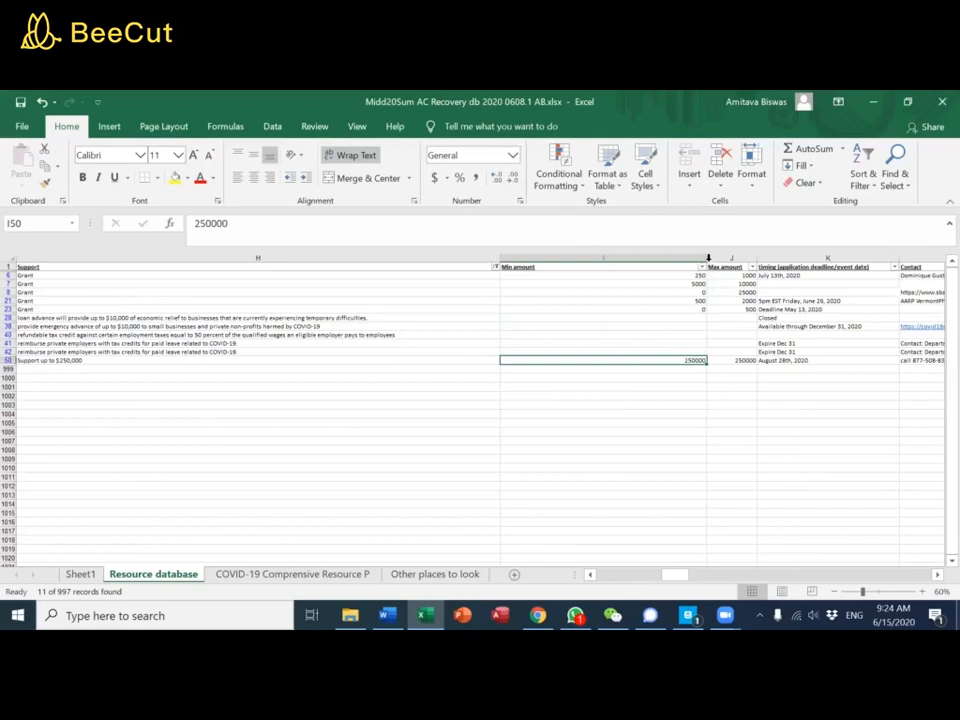
Fit the Min amount column's width to its contents and format columns I and J in comma style with one decimal place
double_click(708, 258)
left_click_drag(540, 257, 568, 262)
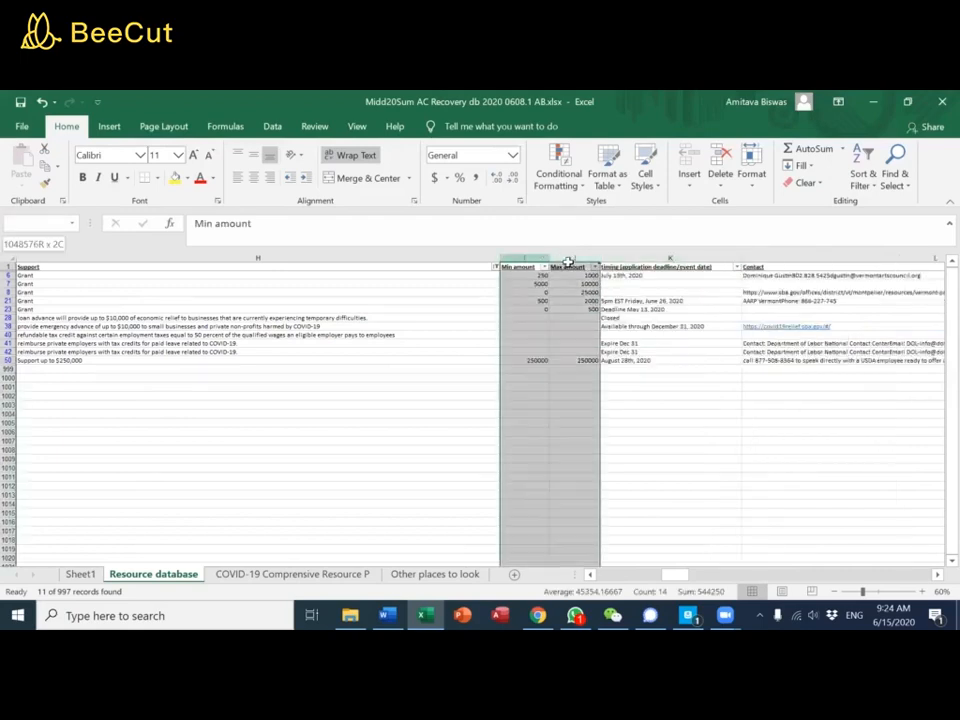
left_click(484, 177)
left_click(510, 178)
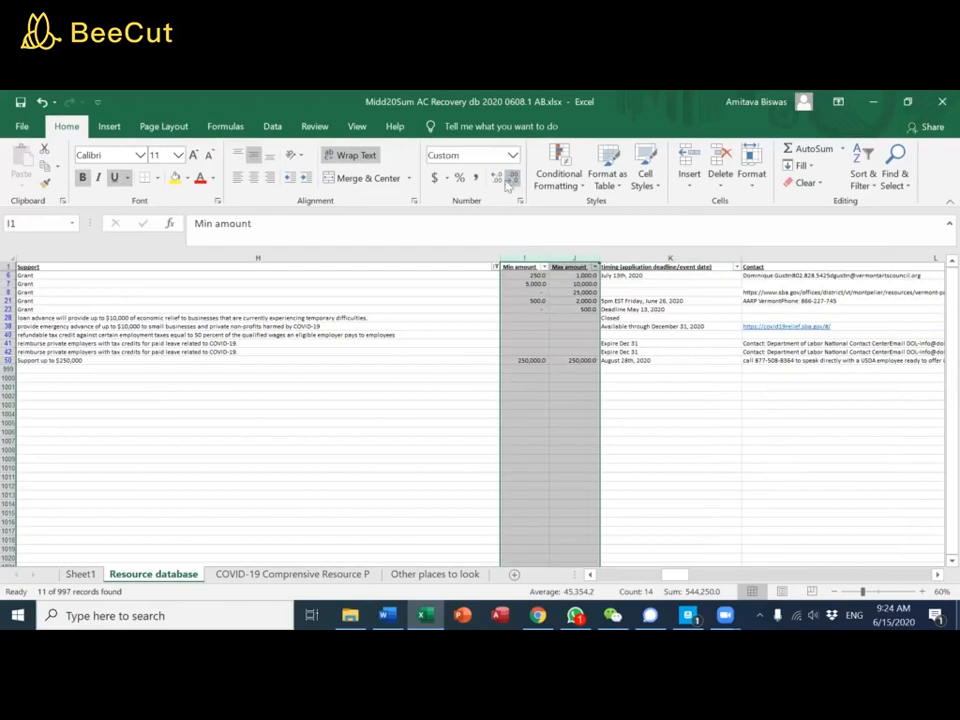
Format the Min amount and Max amount columns in the dollar Accounting format with no decimal places
left_click(434, 177)
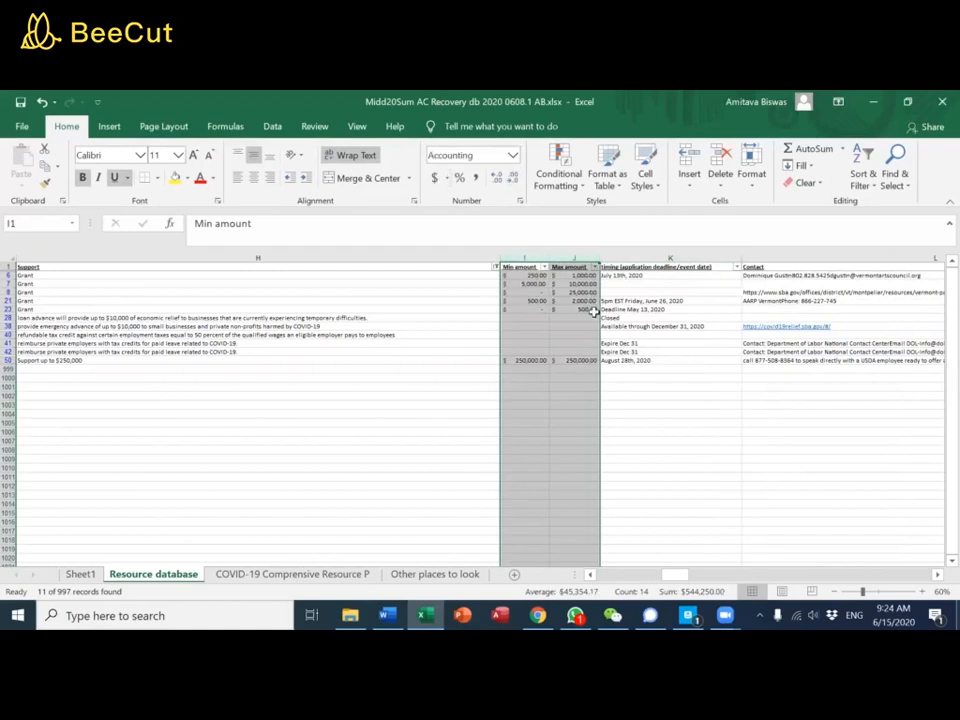
left_click(510, 178)
left_click(510, 178)
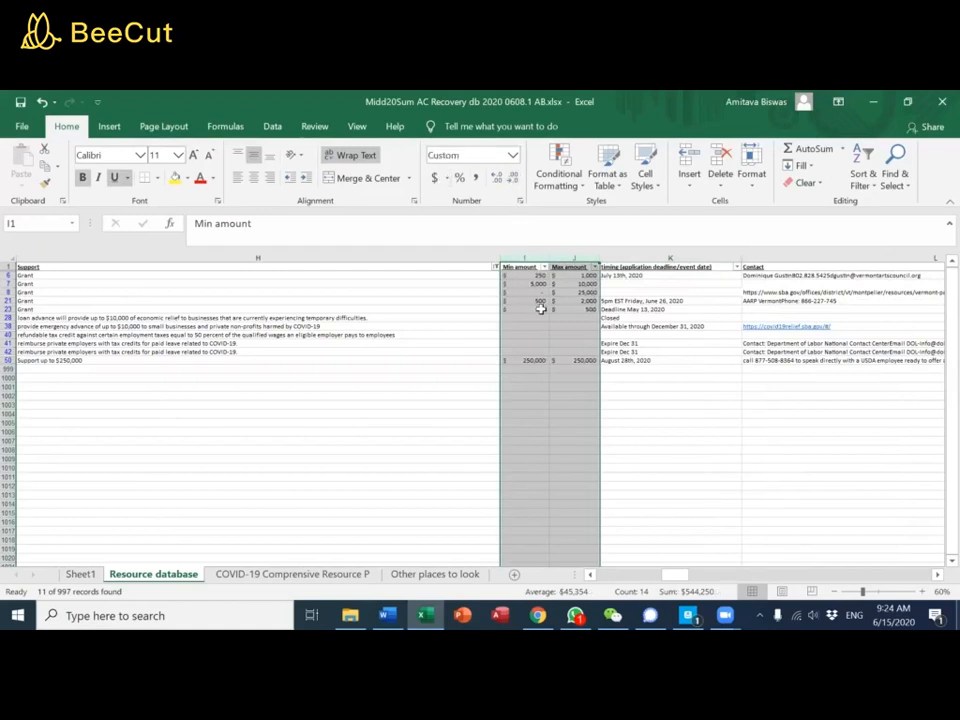
Sort the filtered resource records by Max amount from smallest to largest
left_click(540, 309)
left_click(594, 267)
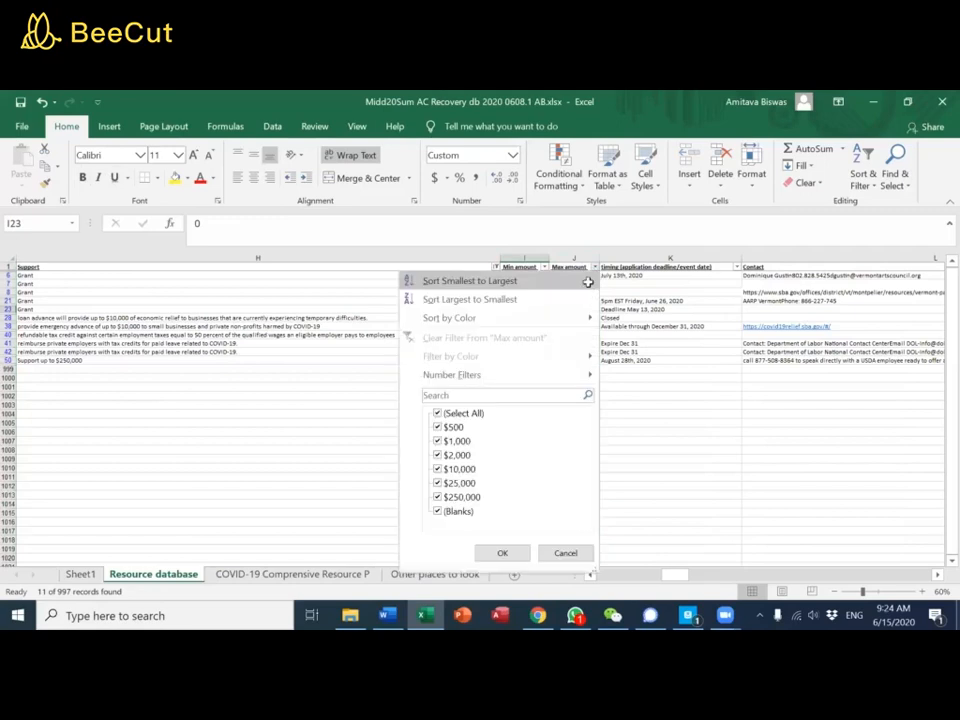
left_click(588, 282)
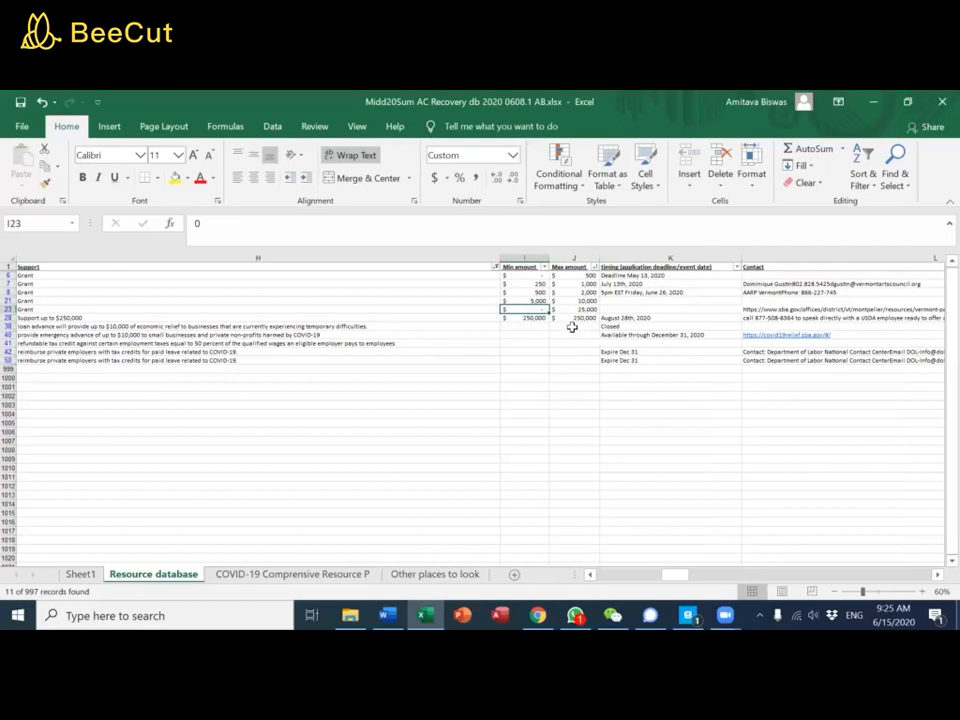
Undo the sort, currency formatting, column resizing and Min amount entries back to the original text in cell I8
key("ctrl+z")
key("ctrl+z")
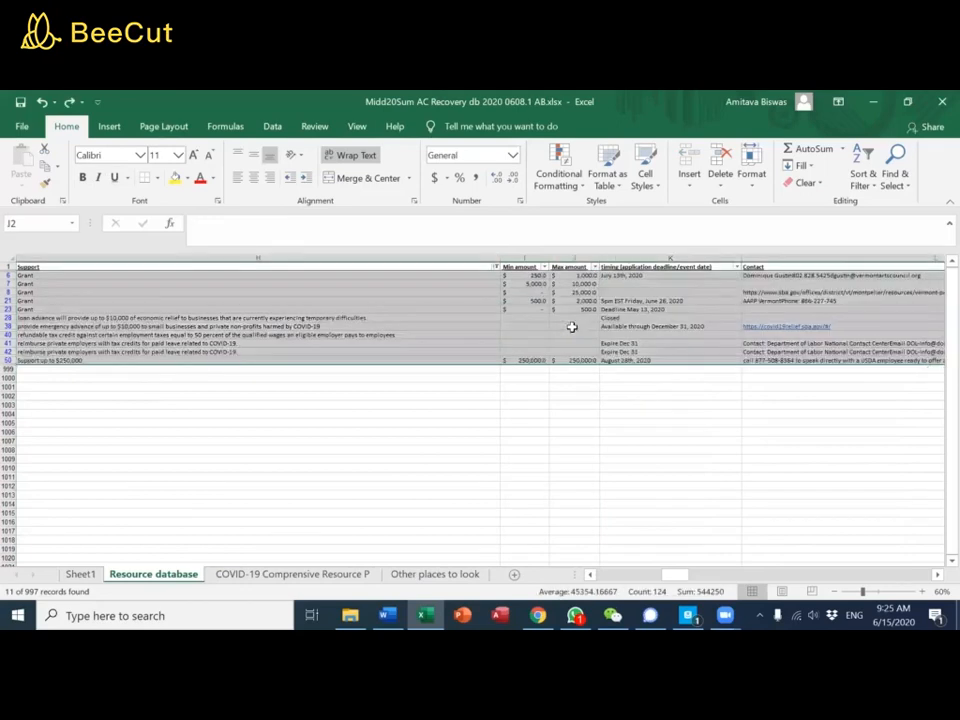
key("ctrl+z")
key("ctrl+z")
key("ctrl+z")
key("ctrl+z")
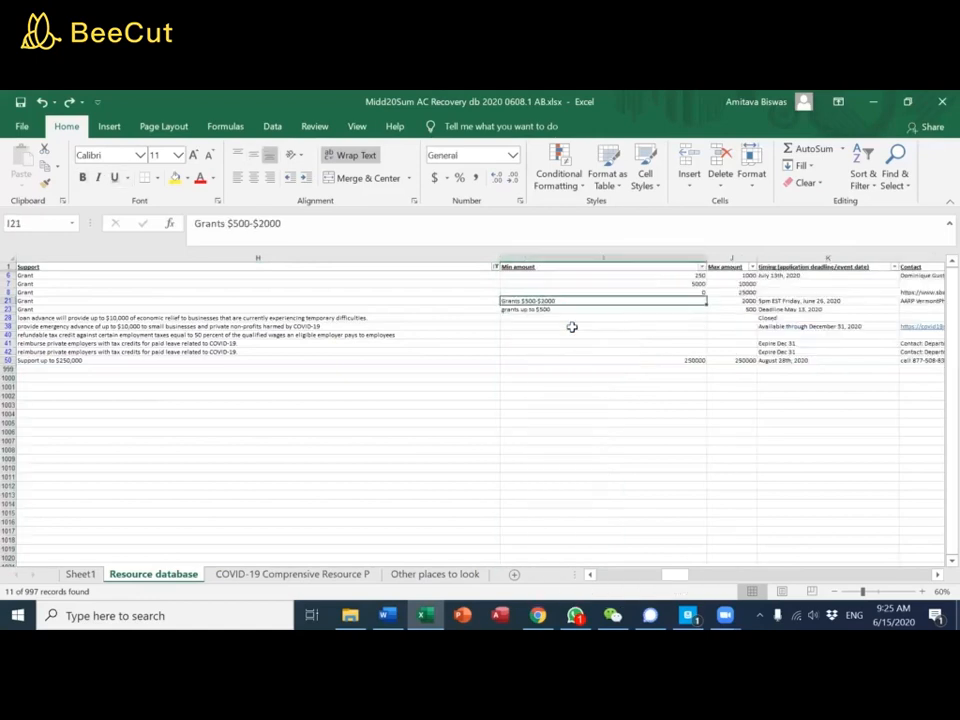
Move the text "with less paperwork (temporary loss of revenue, a term loan)" from I8 to timing cell K8, leaving "<=$25,000"
left_click(578, 292)
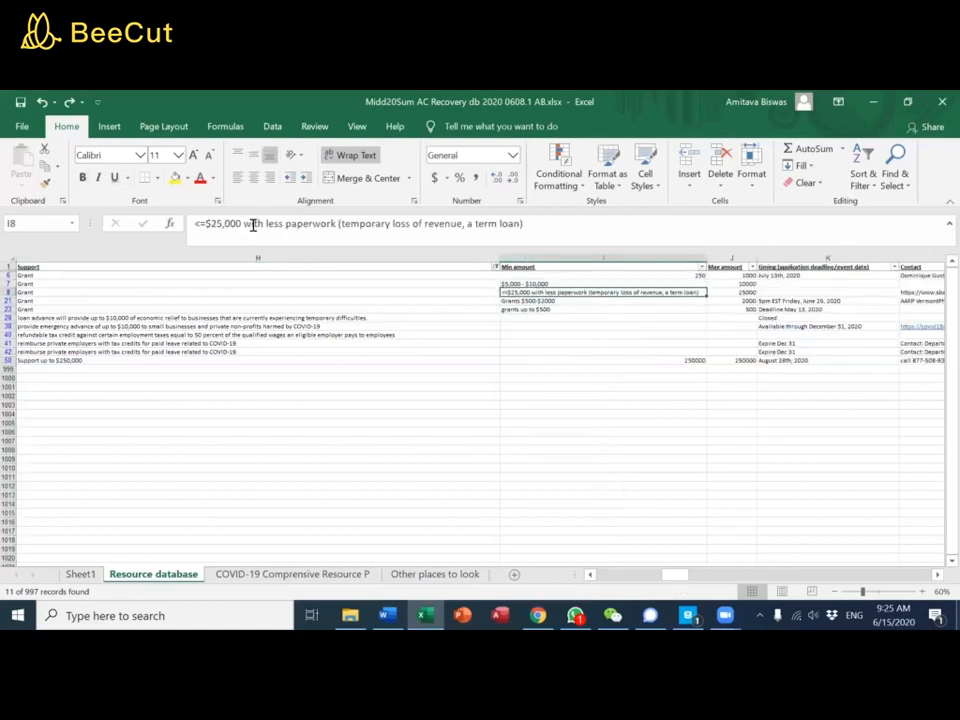
left_click_drag(241, 223, 575, 222)
key("ctrl+x")
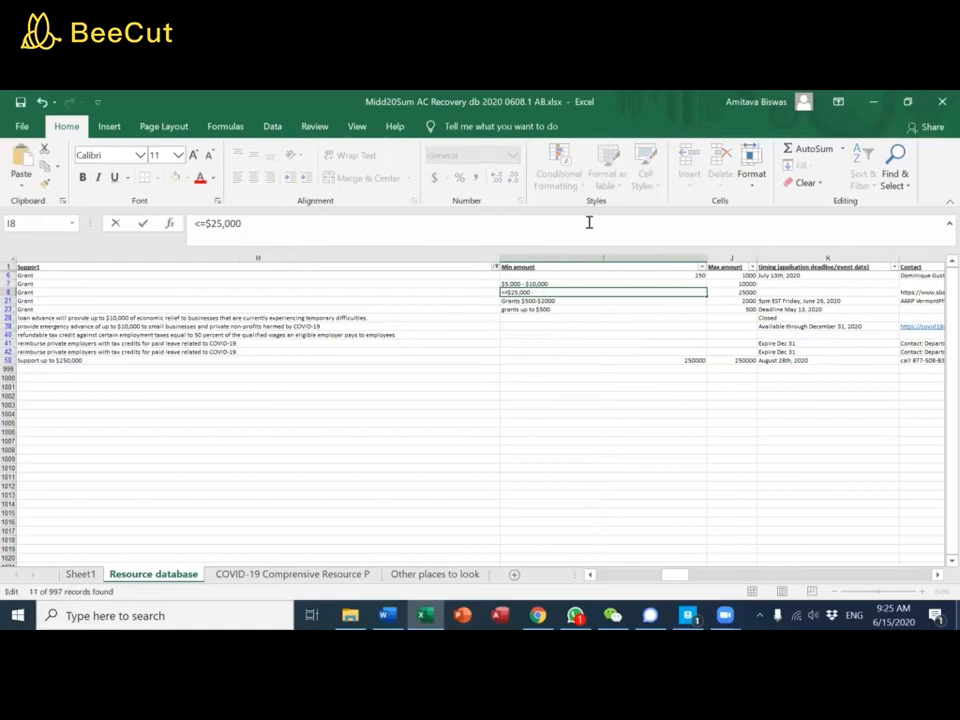
key("Return")
key("Up")
key("Right")
key("Right")
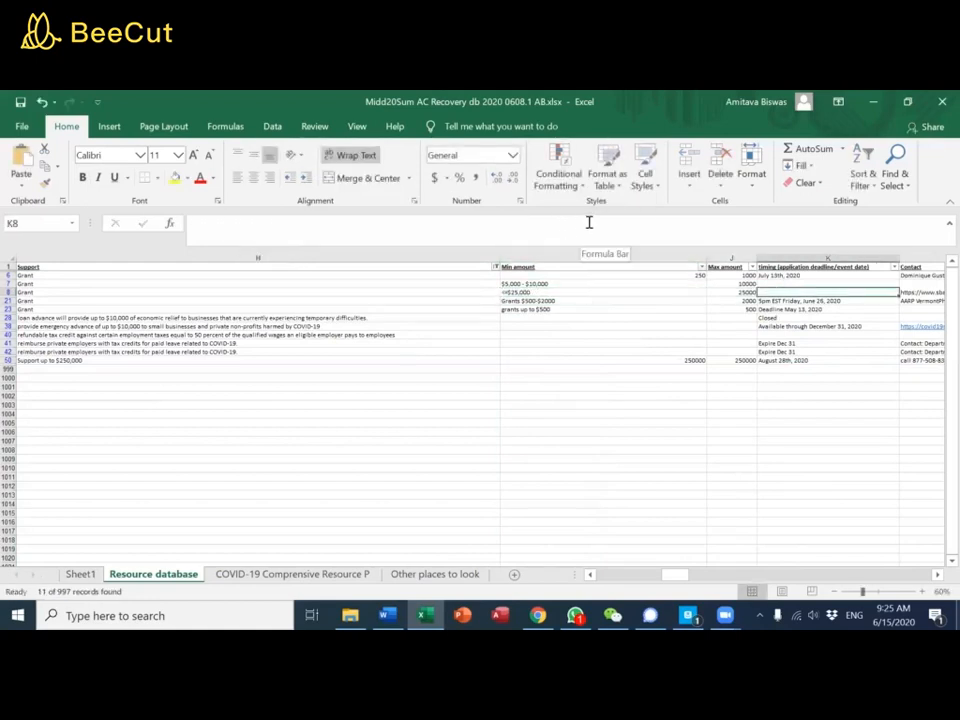
key("ctrl+v")
key("Left")
key("Left")
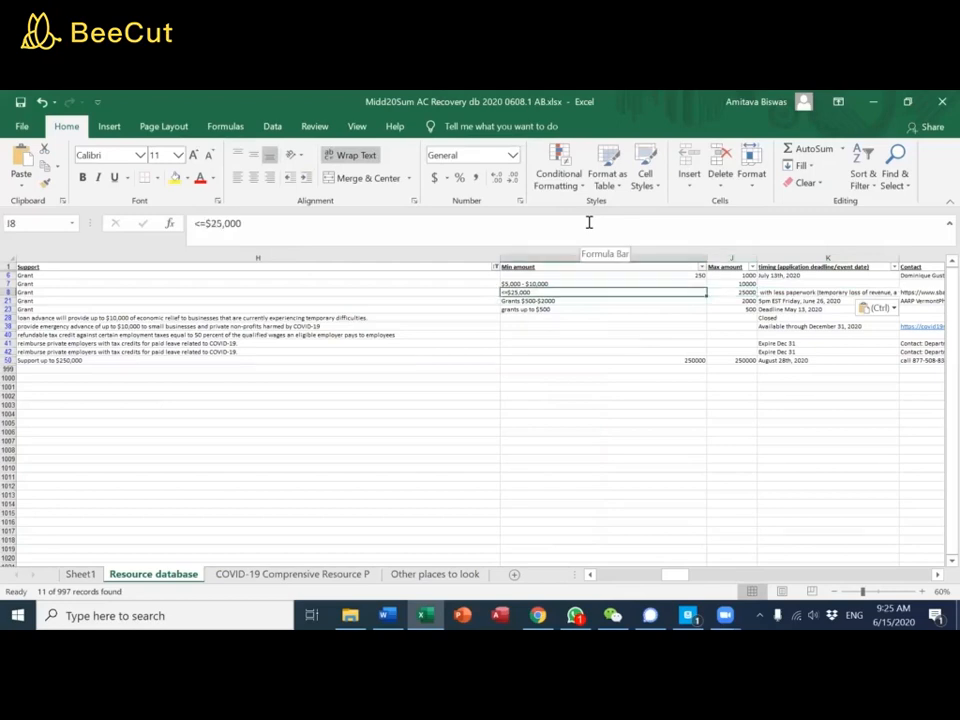
Enter Min amounts 5000, 0, 500 and 0 in rows 7, 8, 21 and 23, and narrow the Min amount column
left_click(680, 277)
key("Down")
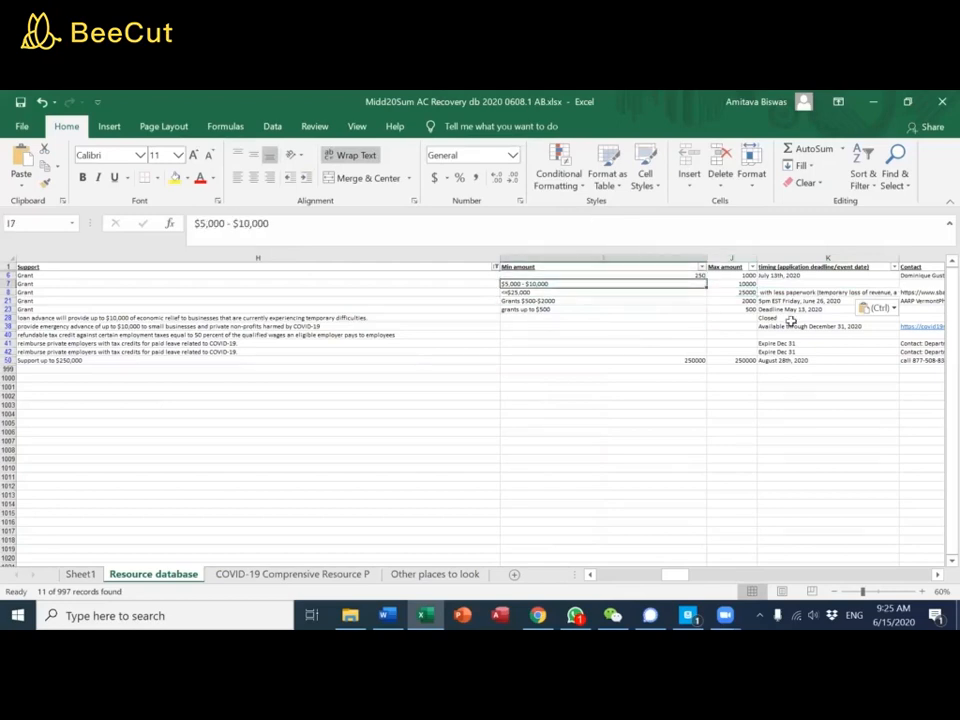
type("5000")
key("Return")
type("0")
key("Return")
type("5")
key("Return")
type("0")
key("Return")
key("Return")
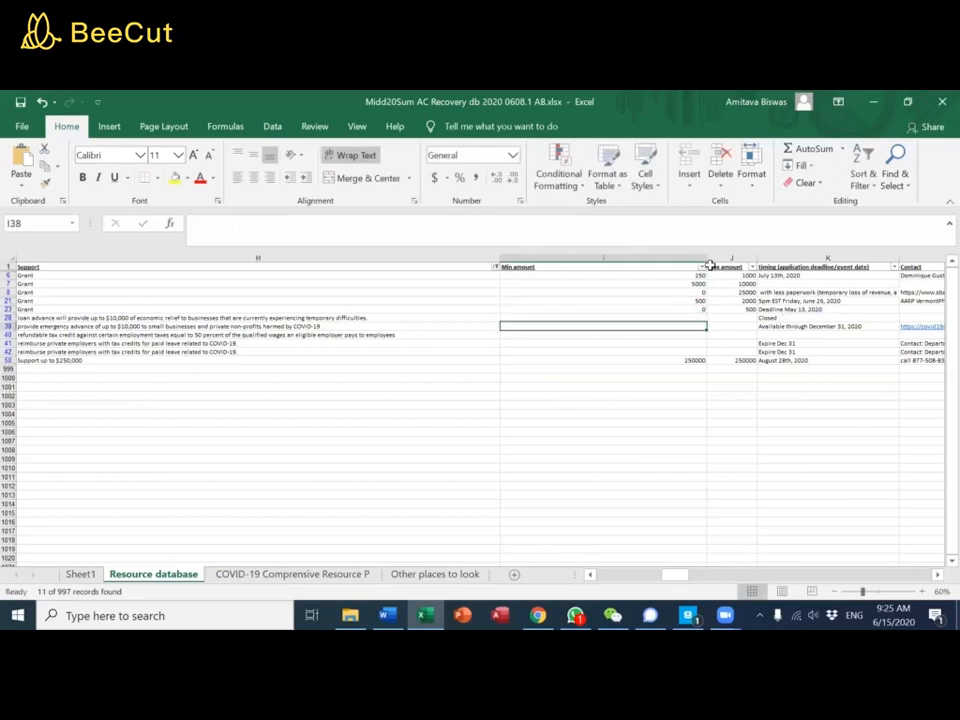
left_click_drag(707, 261, 549, 260)
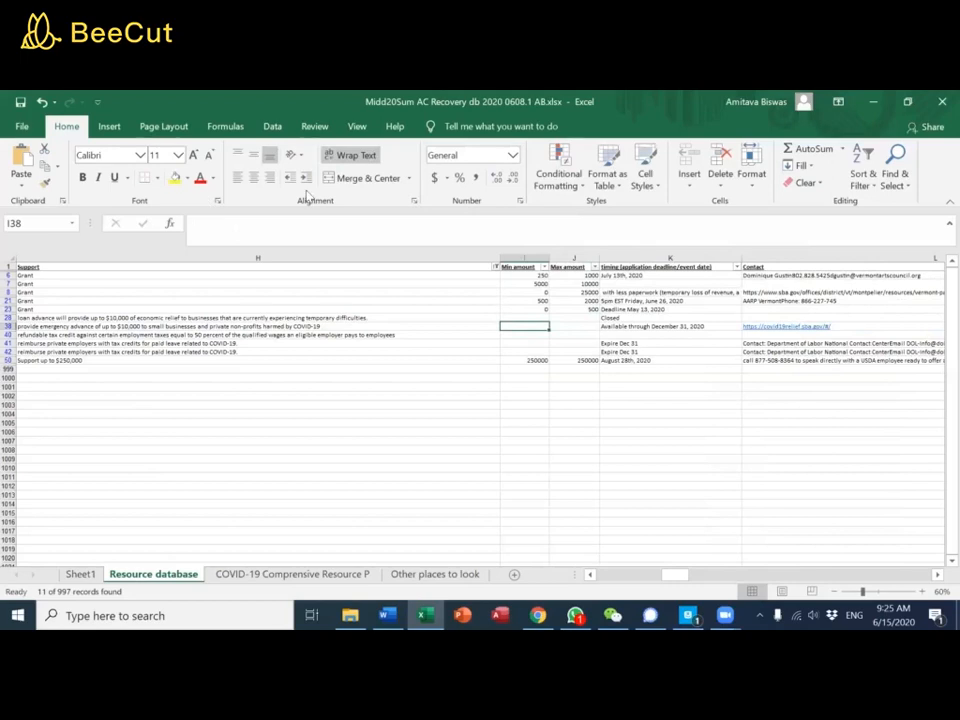
Clear the active filter from the Resource database so all records are shown
left_click(272, 126)
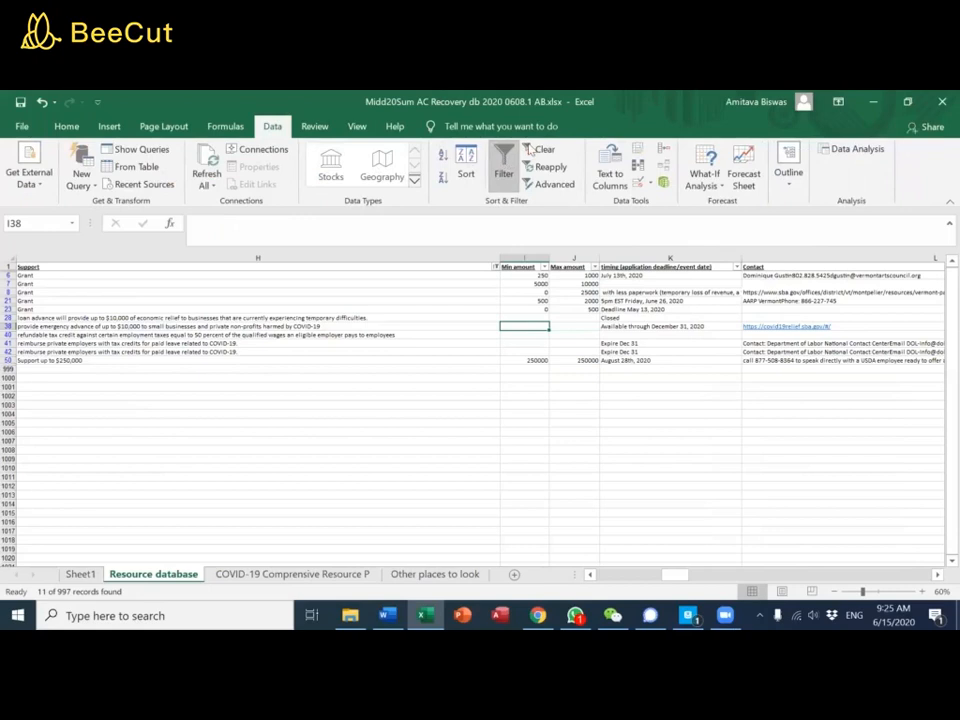
left_click(540, 149)
left_click(566, 469)
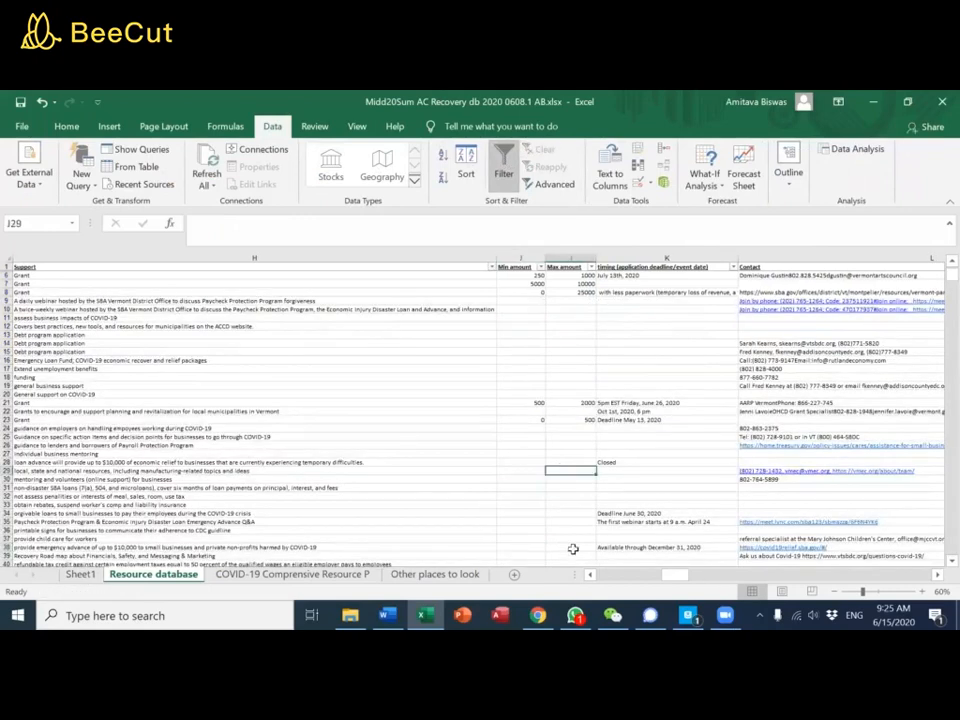
left_click(591, 575)
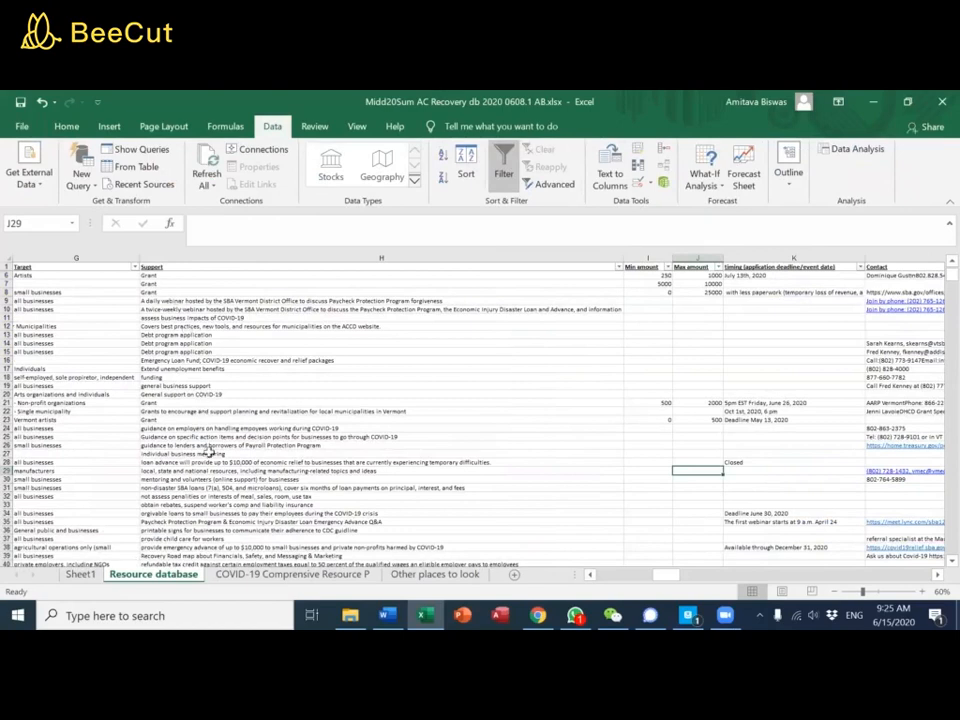
left_click(591, 574)
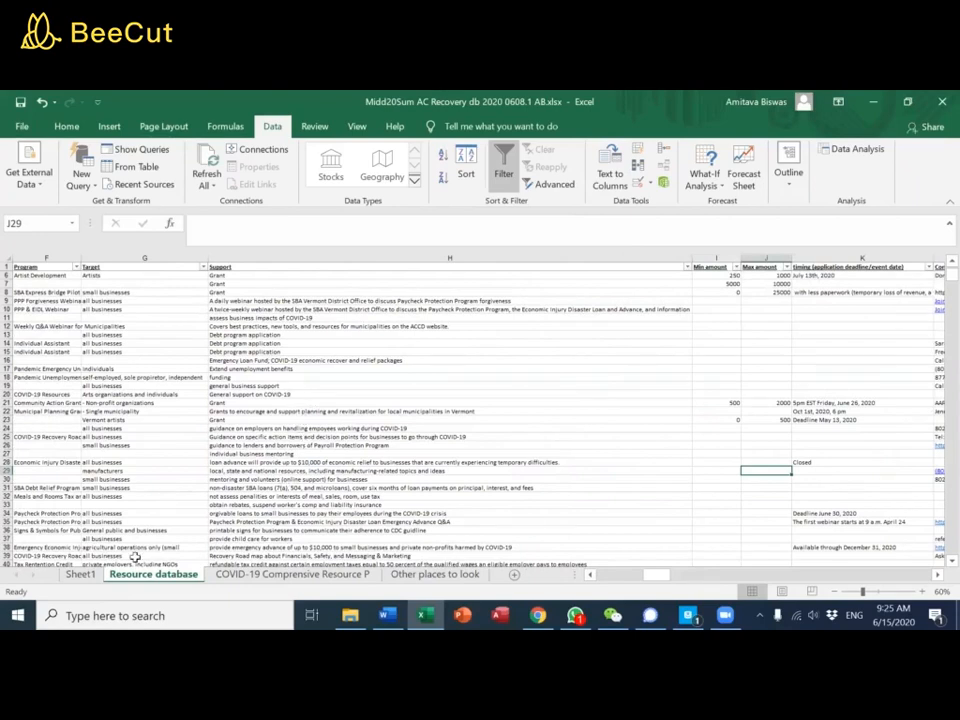
In the Sheet1 pivot table, replace Organization with Support as the row field
left_click(88, 575)
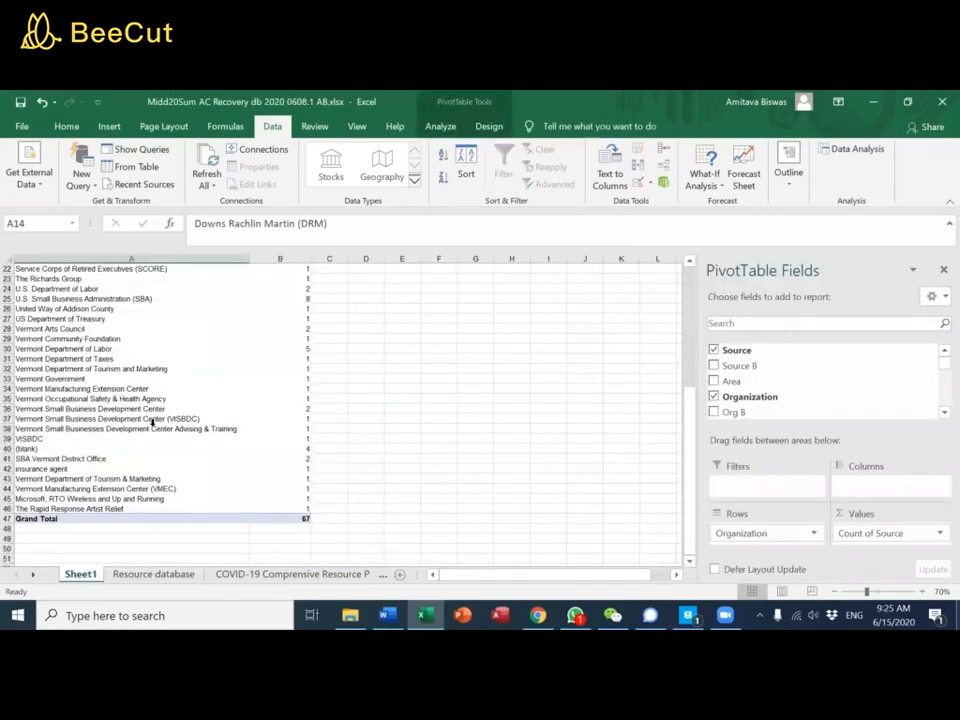
left_click_drag(773, 532, 754, 375)
scroll(754, 375, "down", 5)
scroll(756, 378, "up", 1)
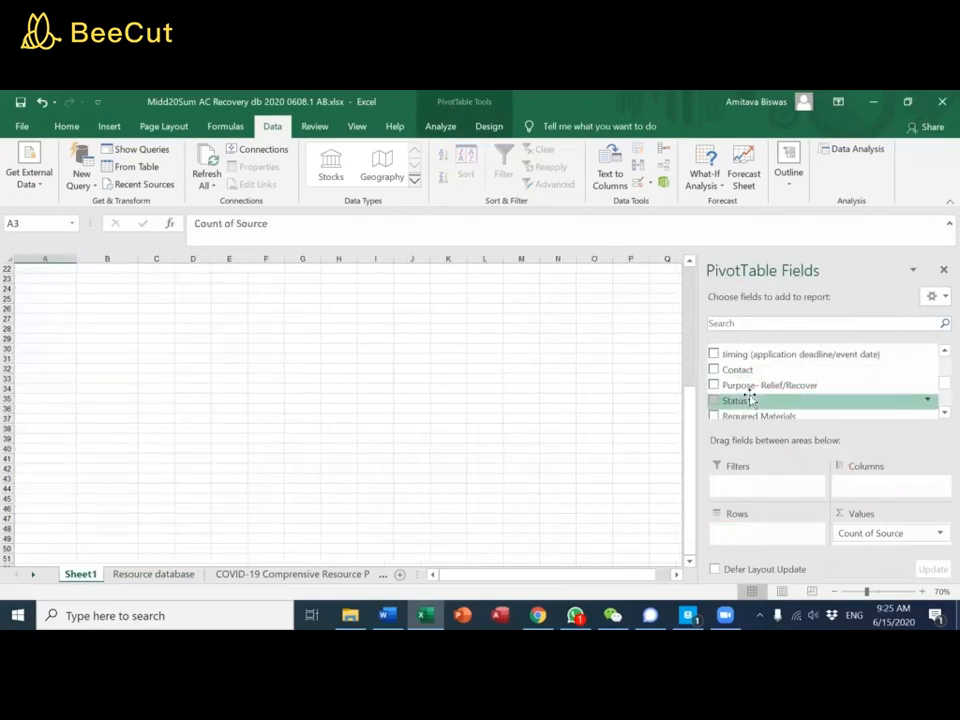
scroll(749, 378, "down", 1)
scroll(750, 378, "down", 2)
scroll(750, 378, "up", 3)
scroll(750, 377, "up", 1)
left_click_drag(750, 378, 768, 535)
Review the Support row labels in the pivot table from the first entry to the grand total
scroll(330, 404, "up", 5)
scroll(328, 401, "up", 2)
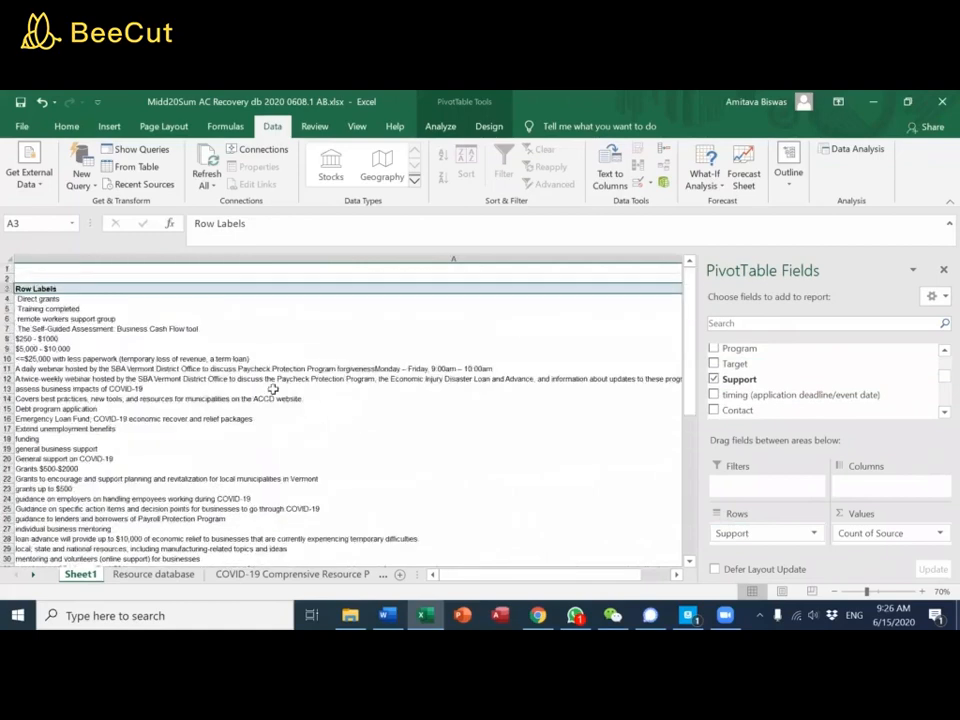
scroll(92, 352, "down", 11)
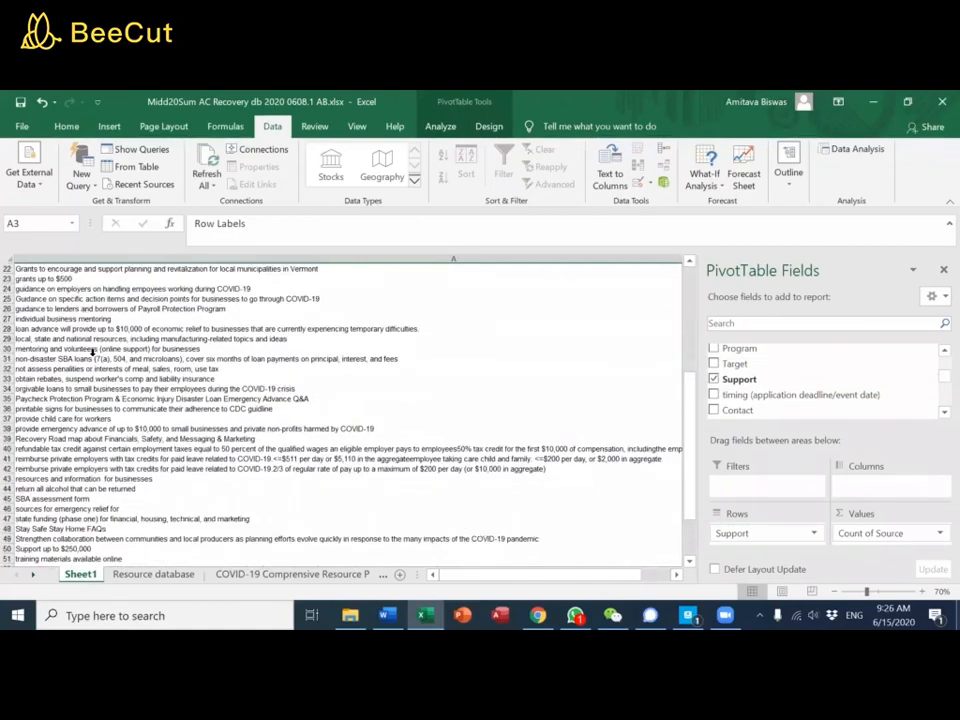
scroll(200, 380, "down", 3)
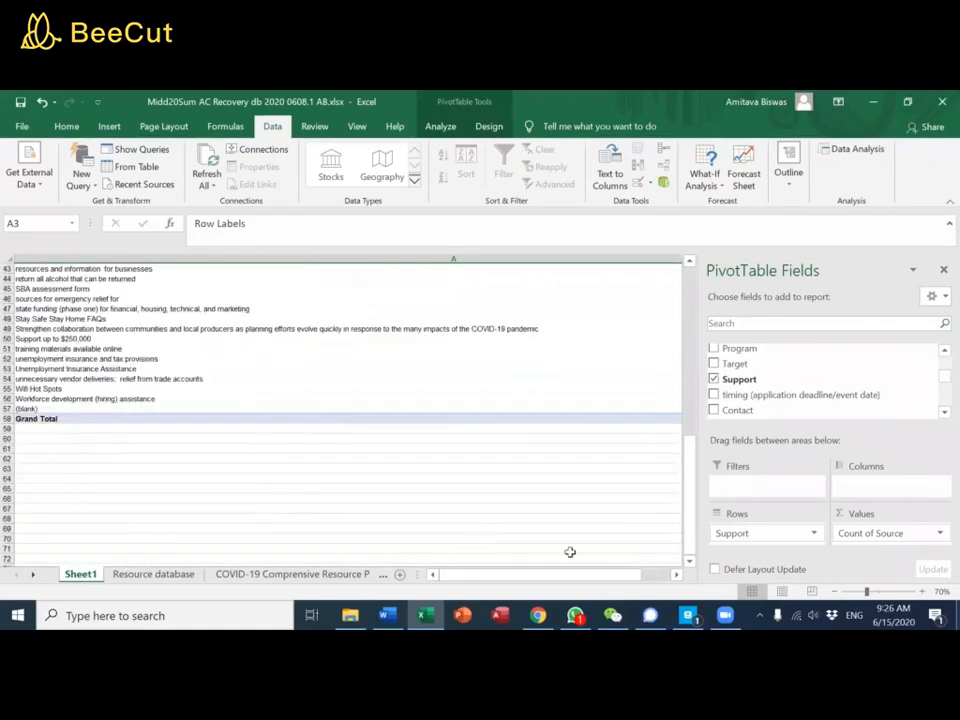
left_click(620, 528)
scroll(37, 330, "up", 5)
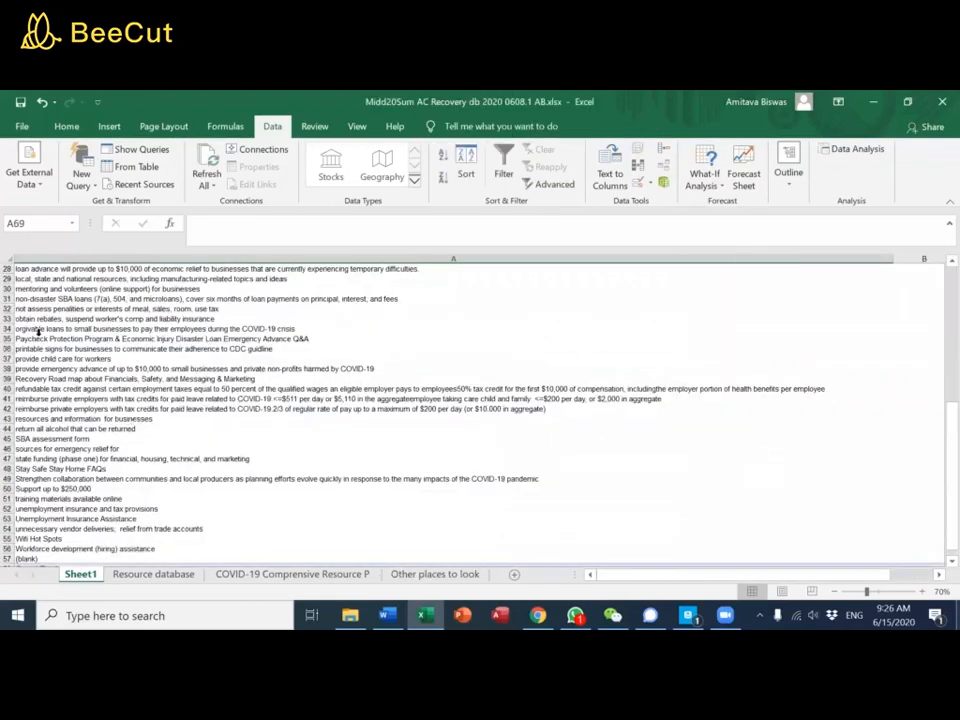
scroll(491, 426, "up", 5)
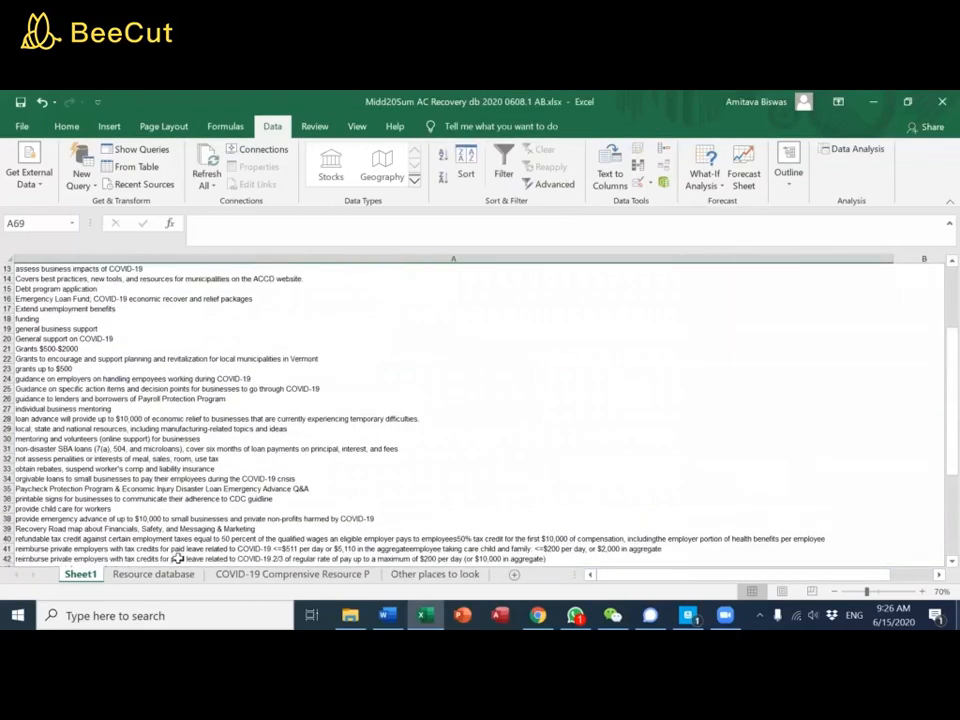
Sort the Resource database sheet by the Support column from A to Z
left_click(155, 575)
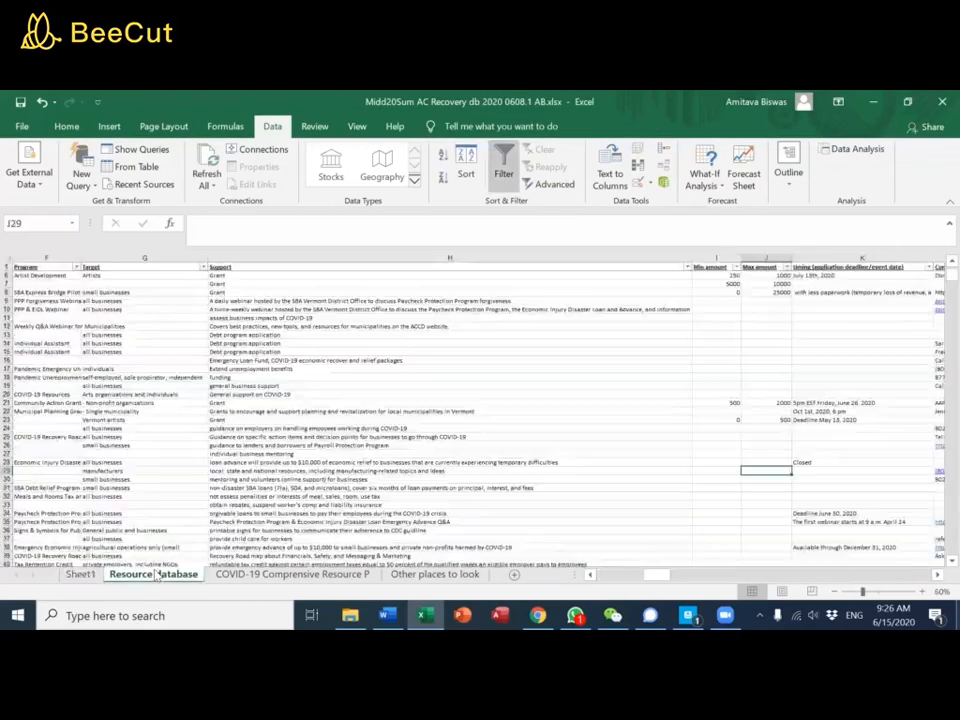
left_click(687, 268)
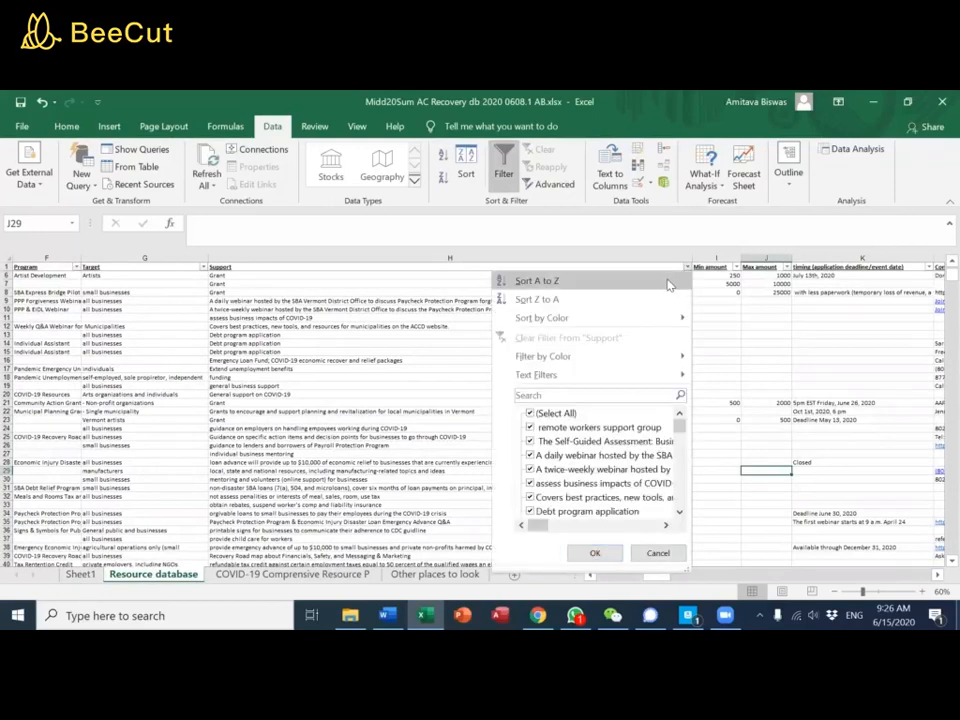
left_click(684, 279)
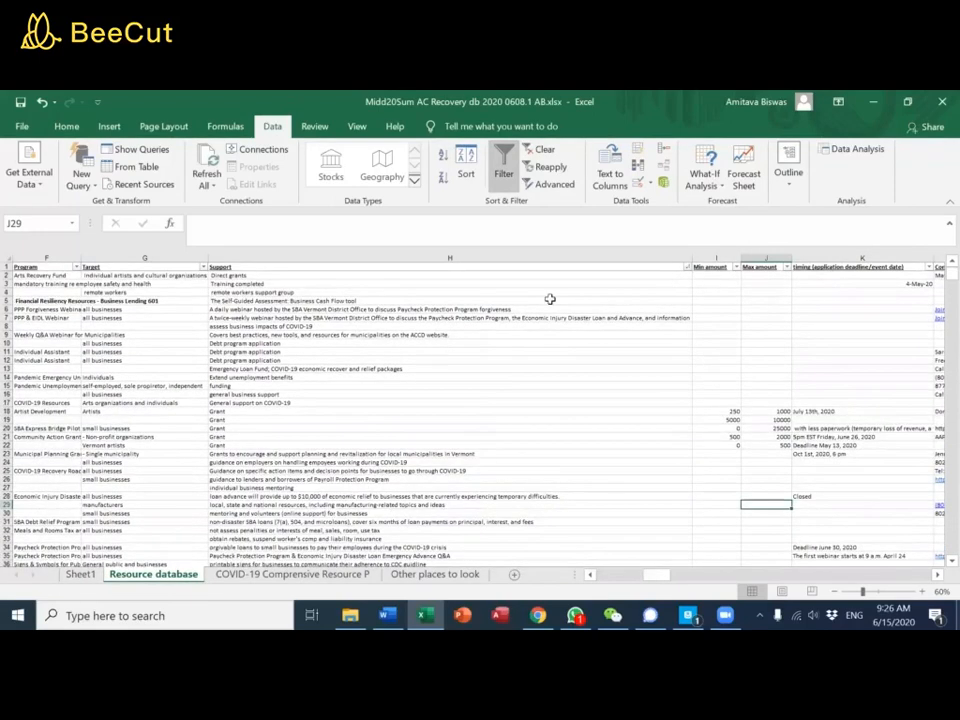
Filter the Support column with a "contains" text filter to show only the grant entries
left_click(687, 268)
mouse_move(594, 376)
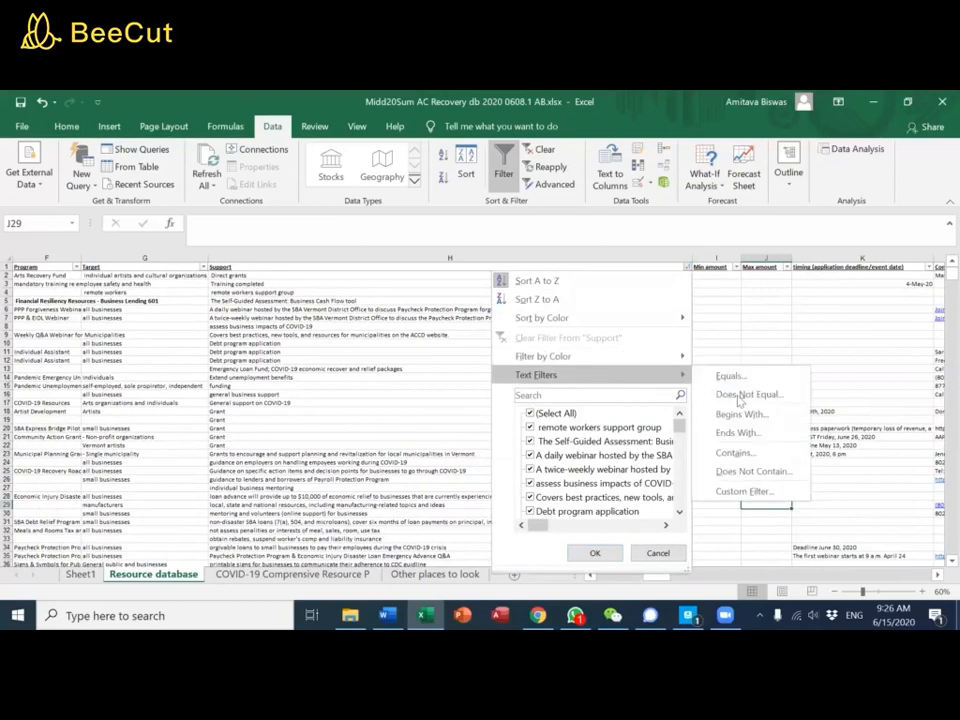
left_click(744, 453)
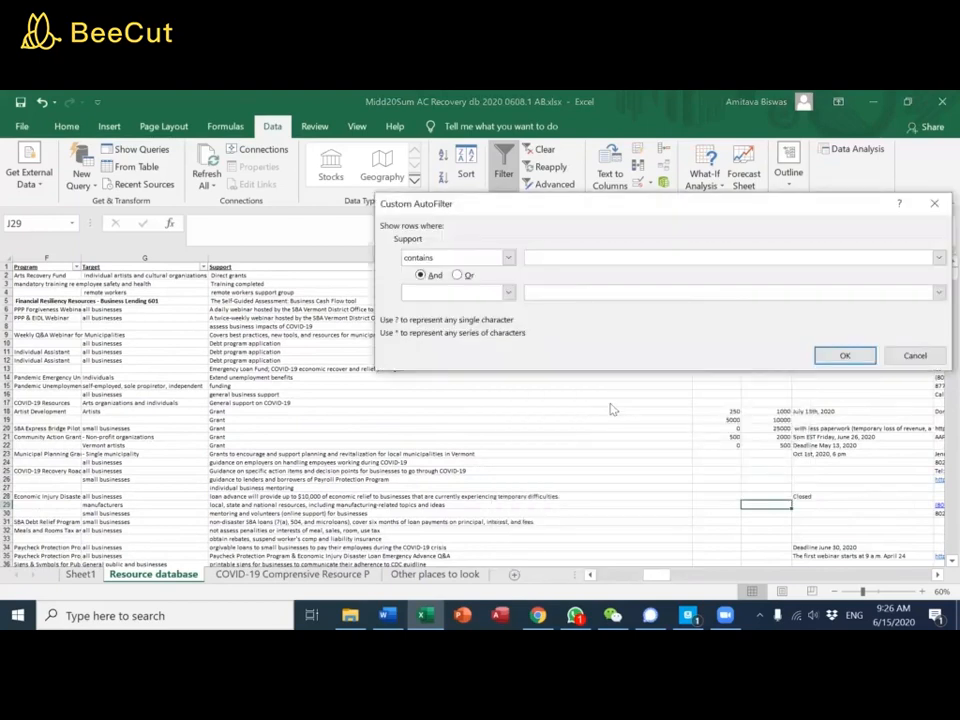
left_click(843, 355)
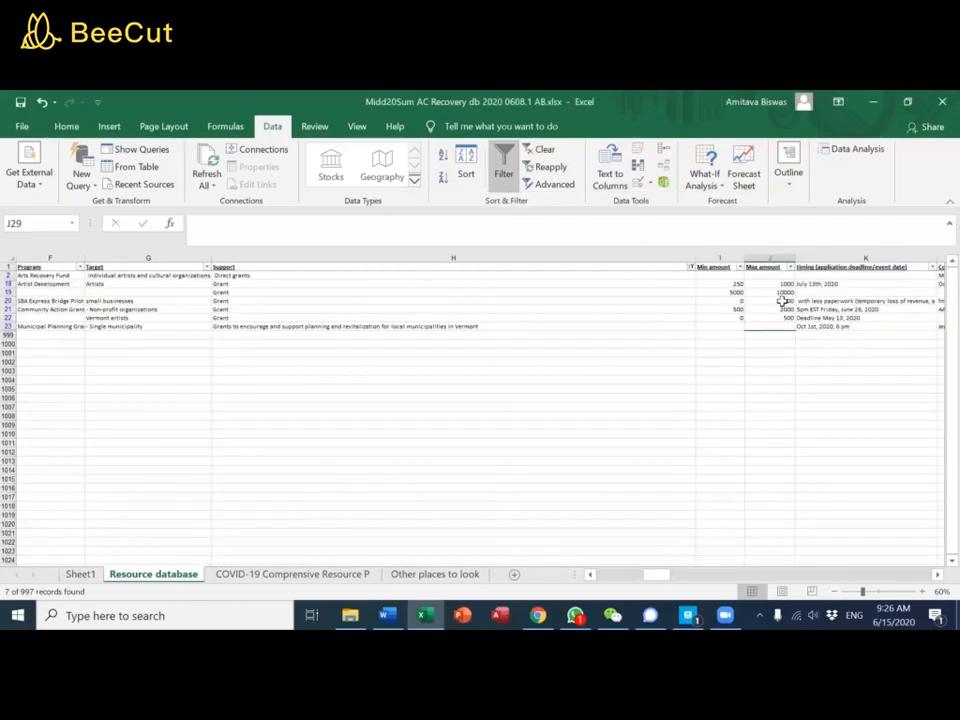
Replace "Direct grants" in H2 with the "Grant" entry copied from H18
left_click(285, 291)
key("Up")
key("Up")
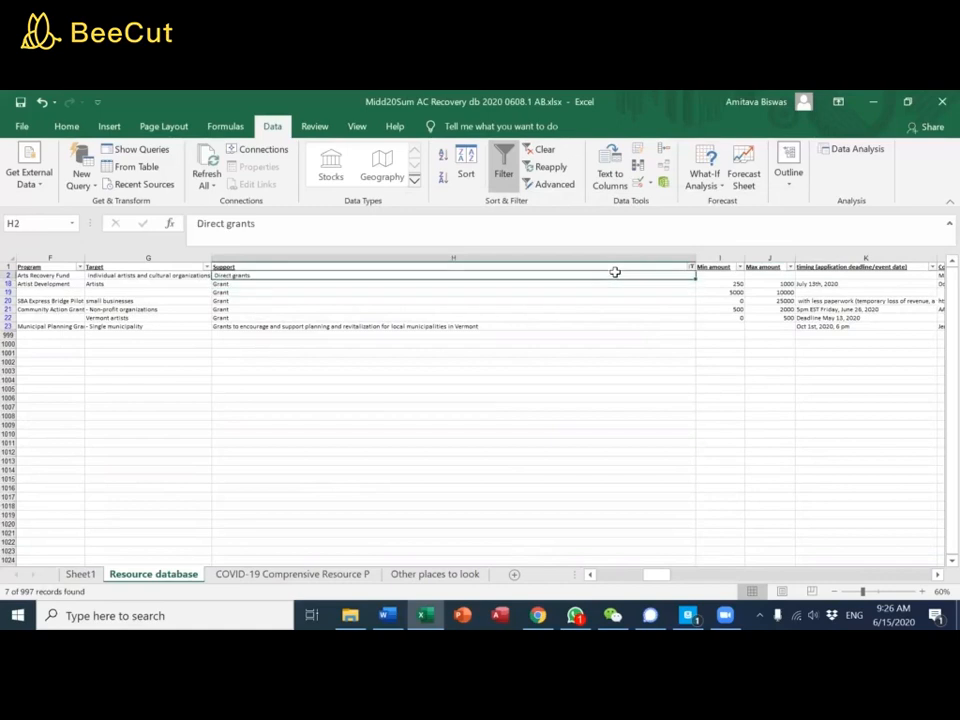
type("with less paperwork (temporary loss of revenue, a term loan)")
key("ctrl+z")
key("Down")
key("ctrl+c")
key("Up")
key("ctrl+v")
Shorten the Support entry in H23 to "Grants", removing the wording about encouraging and supporting planning for local municipalities in Vermont
key("Down")
key("Down")
key("Down")
key("Down")
key("Down")
key("Down")
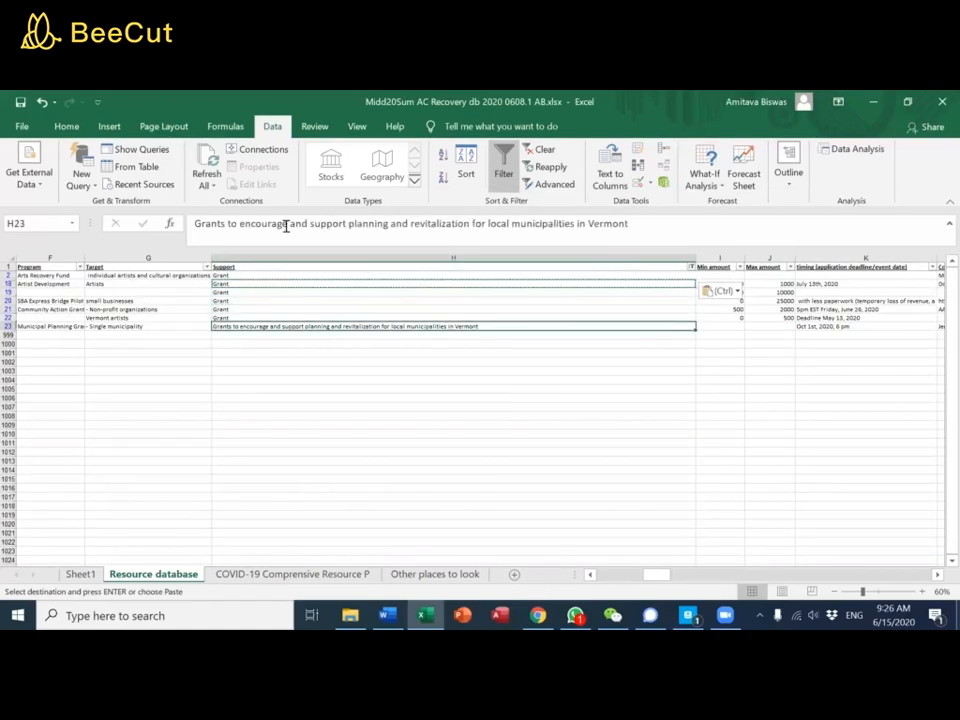
left_click_drag(227, 227, 797, 211)
left_click_drag(228, 224, 636, 231)
key("Delete")
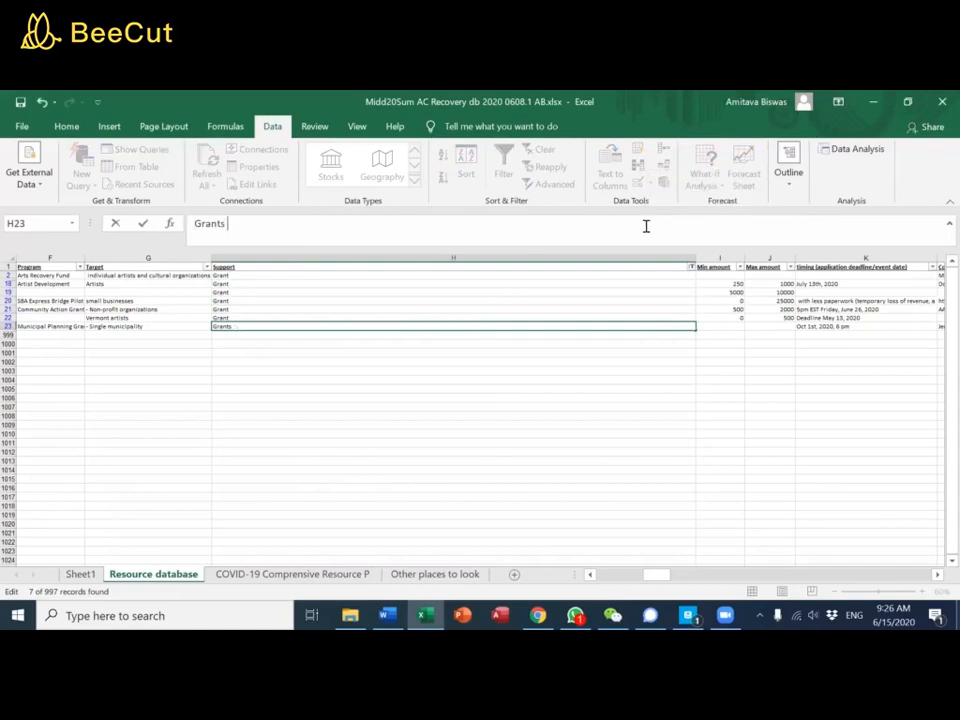
Paste the wording removed from H23 about encouraging and supporting planning for local municipalities into the Notes cell R23
key("Tab")
key("Tab")
key("Tab")
key("Tab")
key("Tab")
key("Tab")
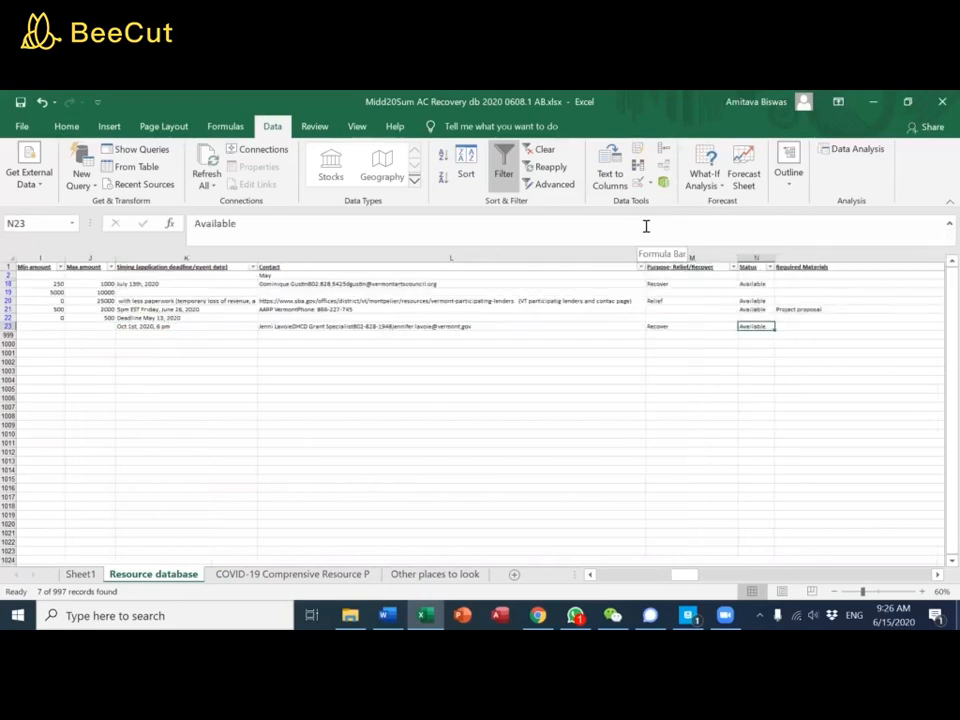
key("Right")
key("Right")
key("Right")
key("Left")
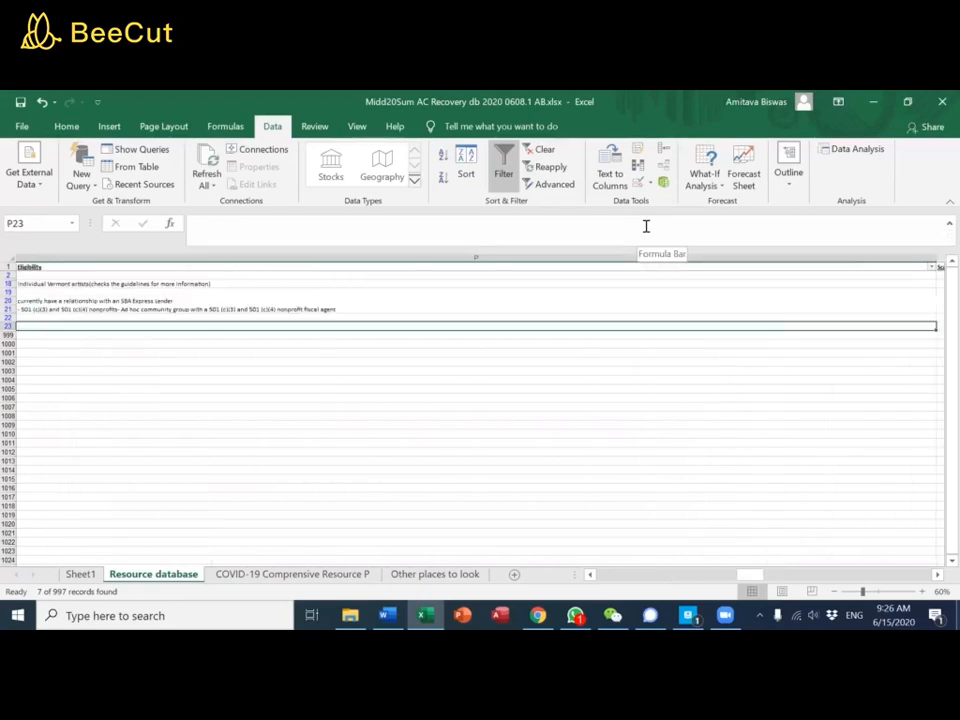
key("Right")
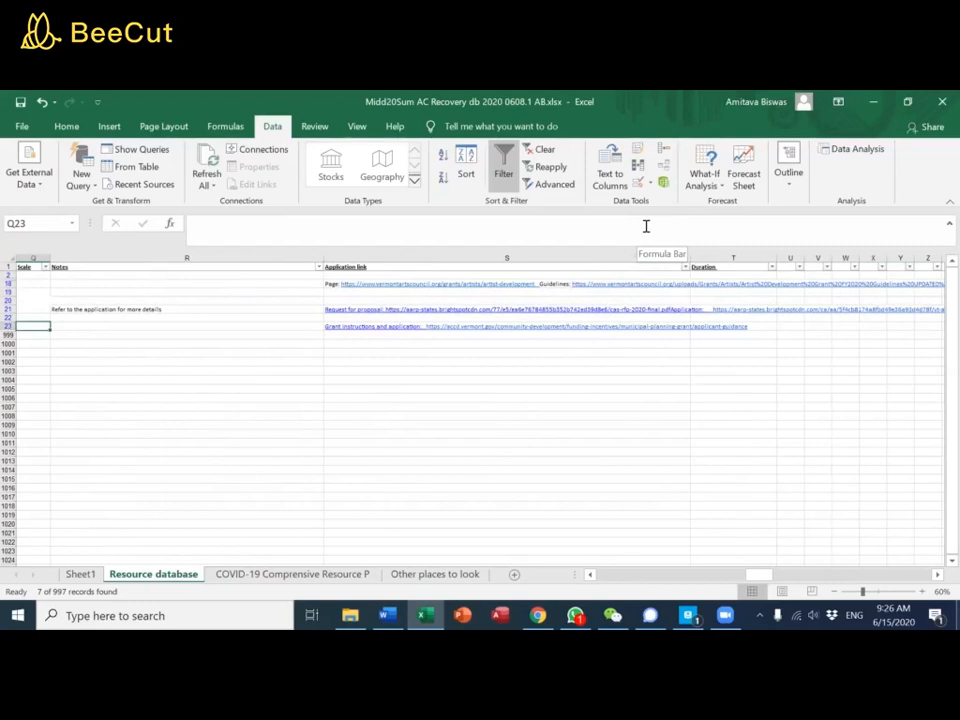
key("Right")
Replace "Grants" in H23 with the "Grant" entry copied from H22
key("Left")
key("Left")
key("Left")
key("Left")
key("Left")
key("Left")
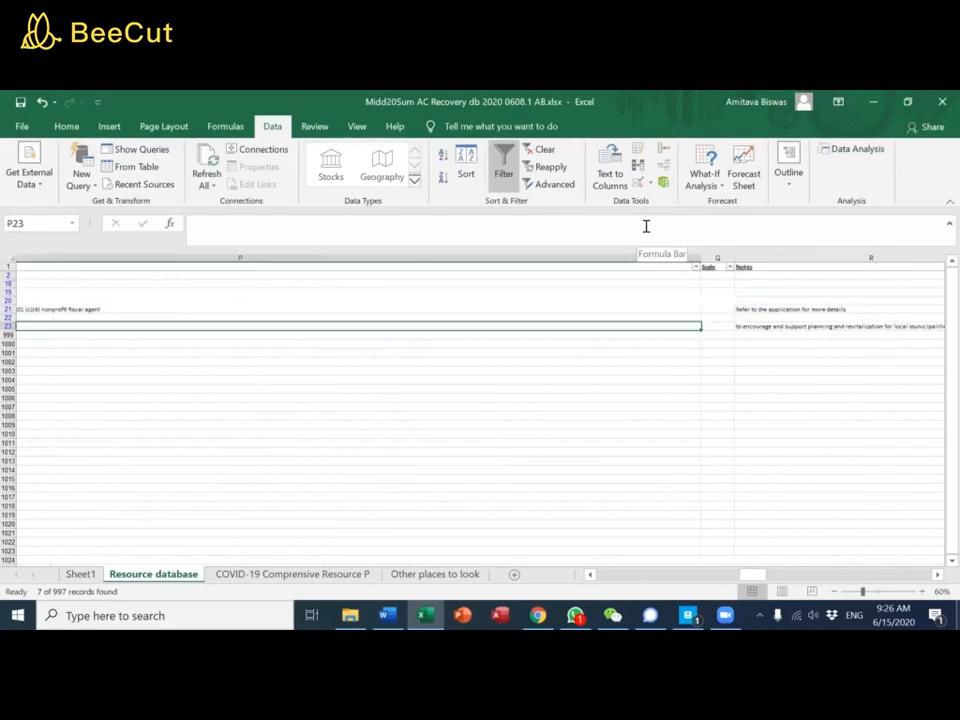
key("Left")
key("Left")
key("Left")
key("Left")
key("Left")
key("Left")
key("Left")
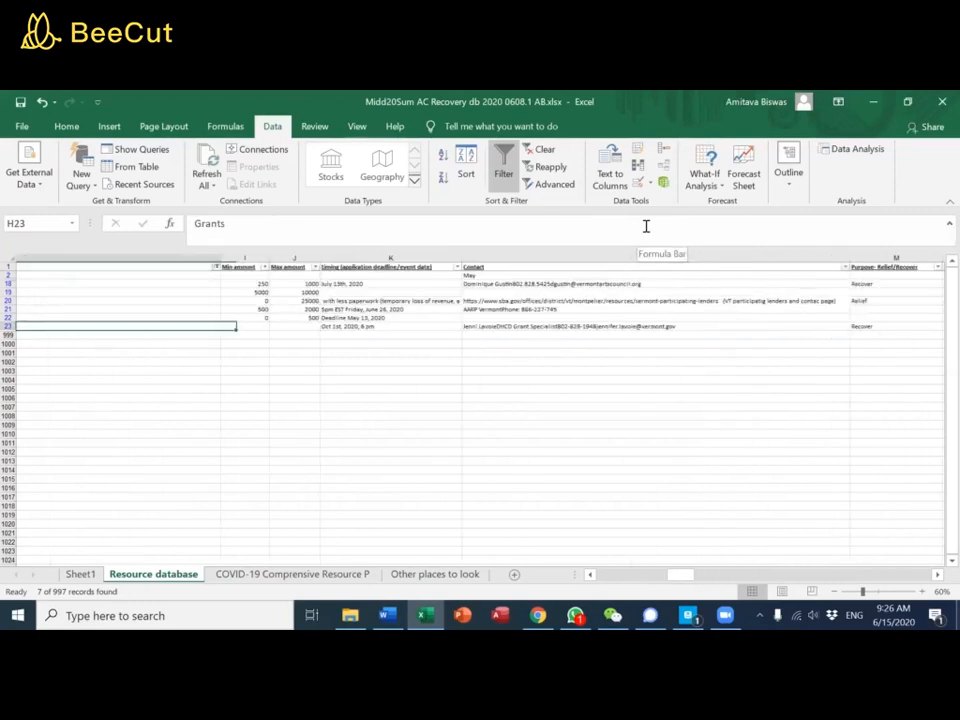
left_click(731, 259)
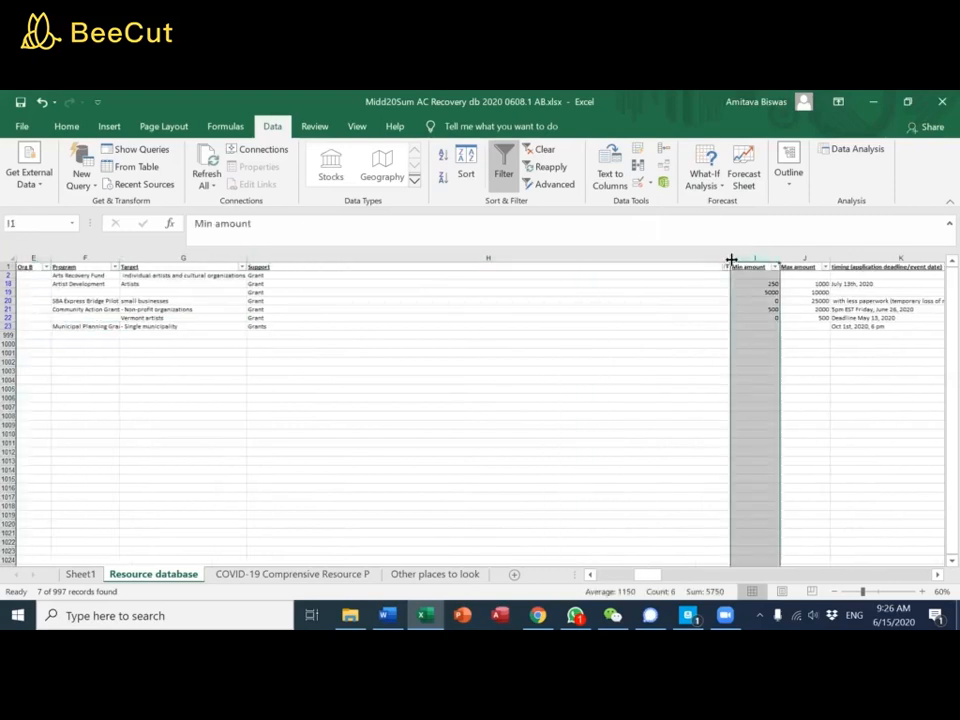
left_click(446, 326)
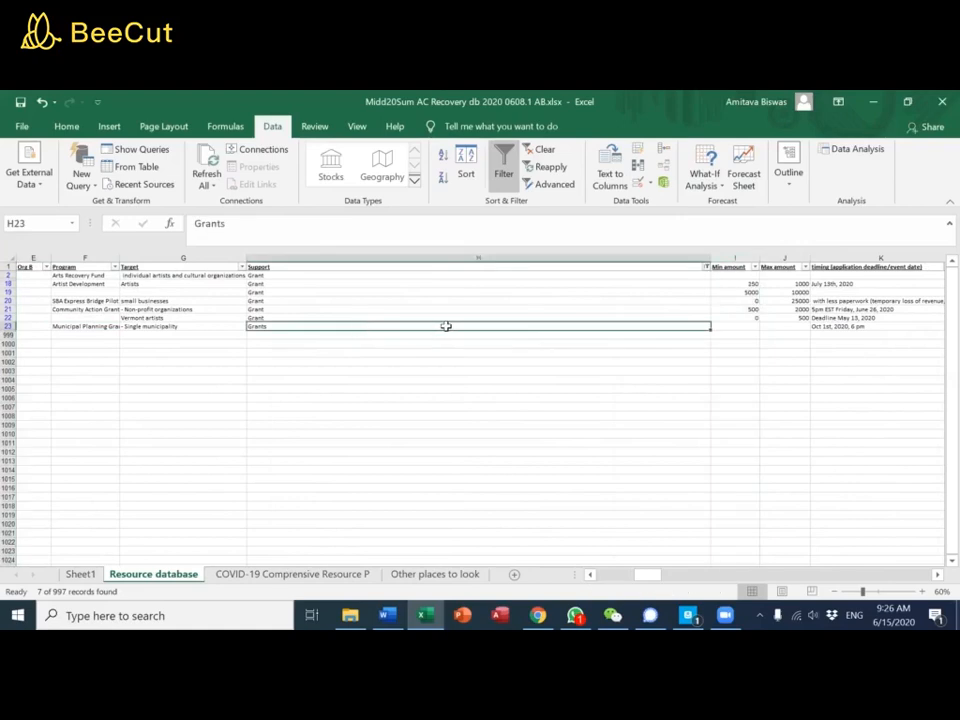
key("Up")
key("ctrl+c")
key("Down")
key("ctrl+v")
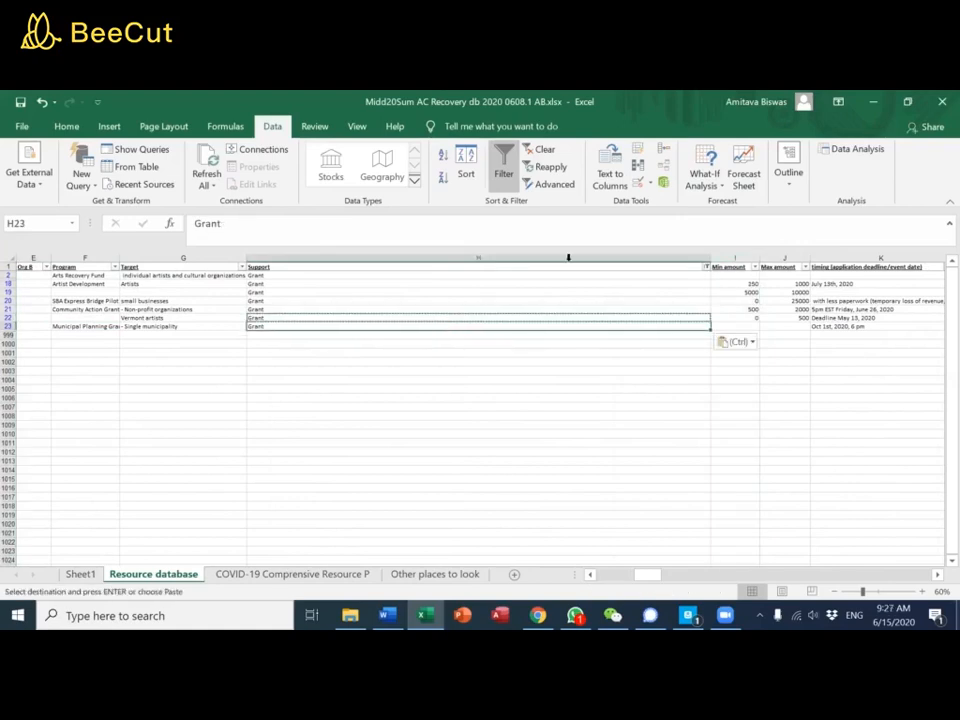
Clear the filter on the Support column to show all resource records
left_click(709, 261)
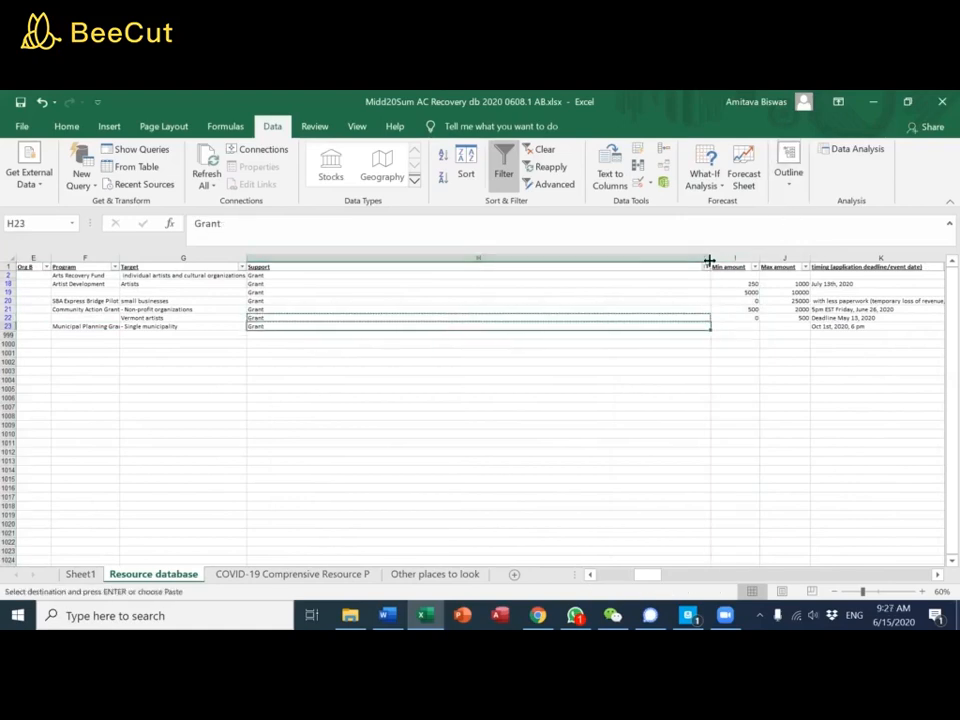
left_click(650, 290)
left_click(540, 149)
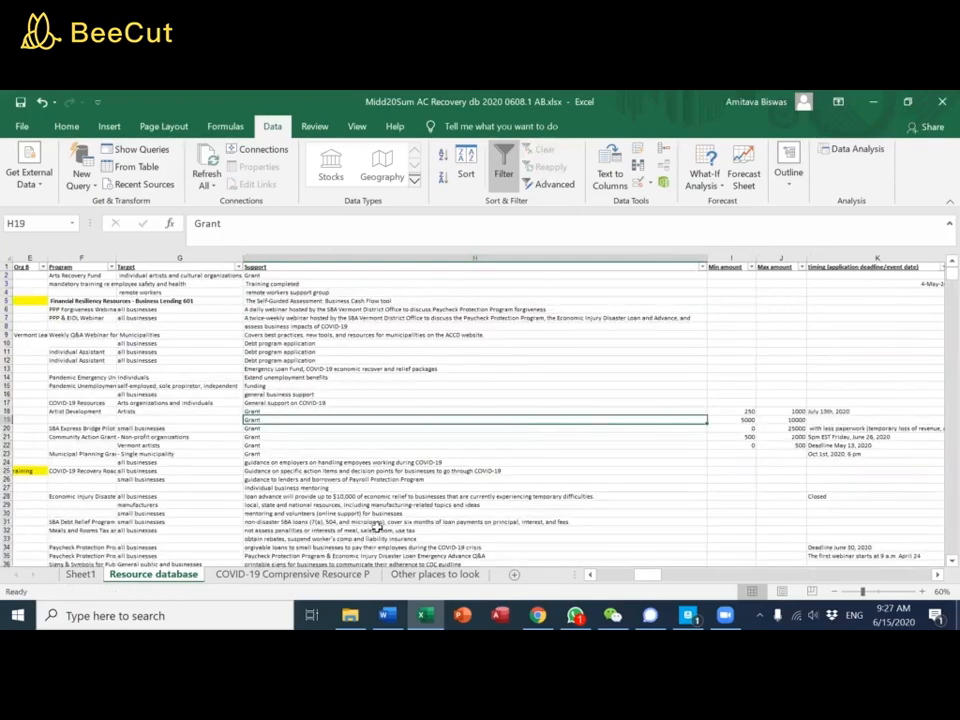
Filter the Support column to show only entries containing "tax"
left_click(270, 285)
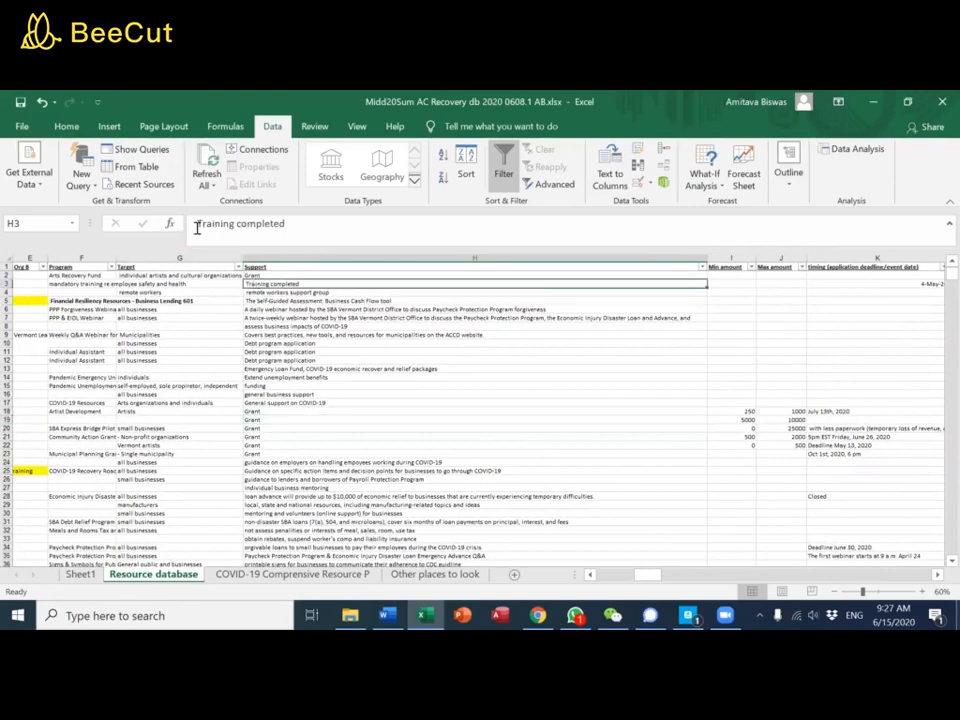
left_click(292, 309)
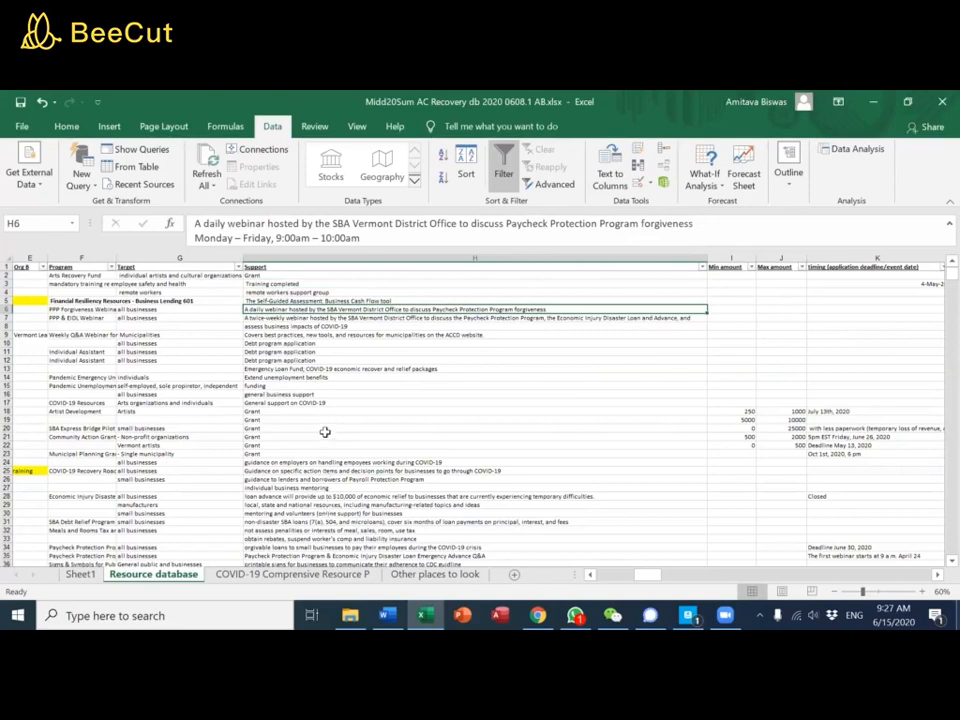
scroll(325, 432, "down", 5)
scroll(325, 432, "down", 4)
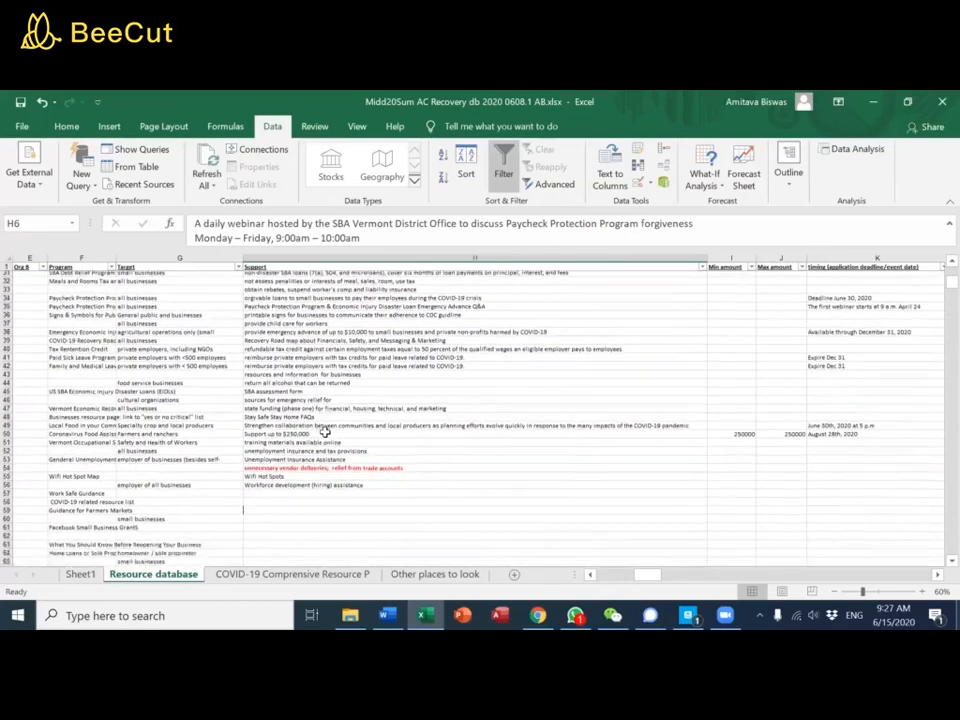
scroll(325, 432, "down", 1)
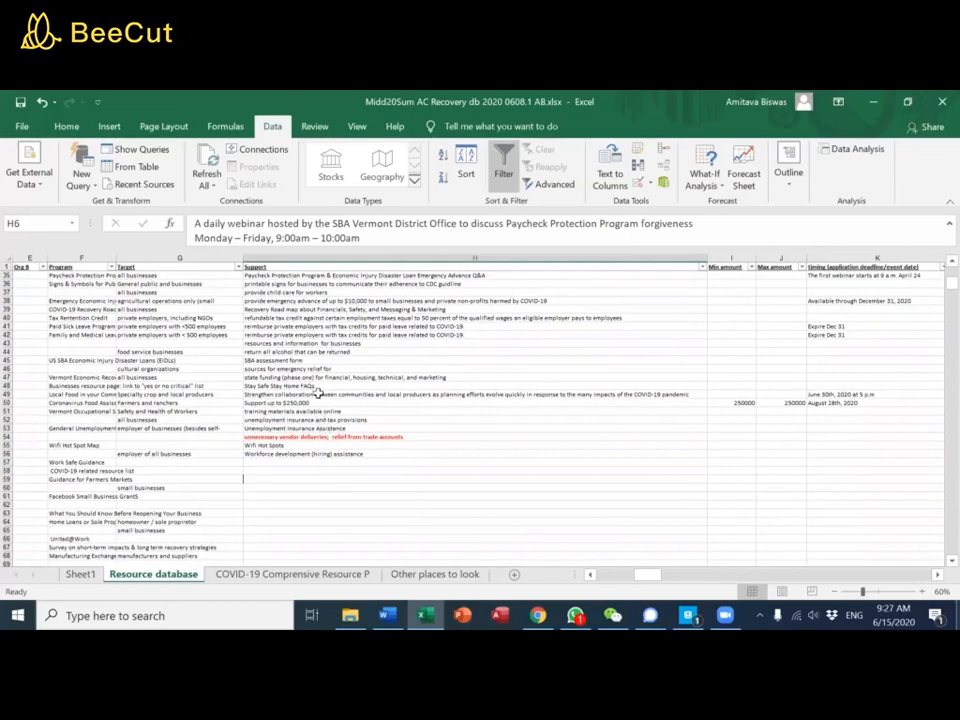
scroll(316, 382, "up", 2)
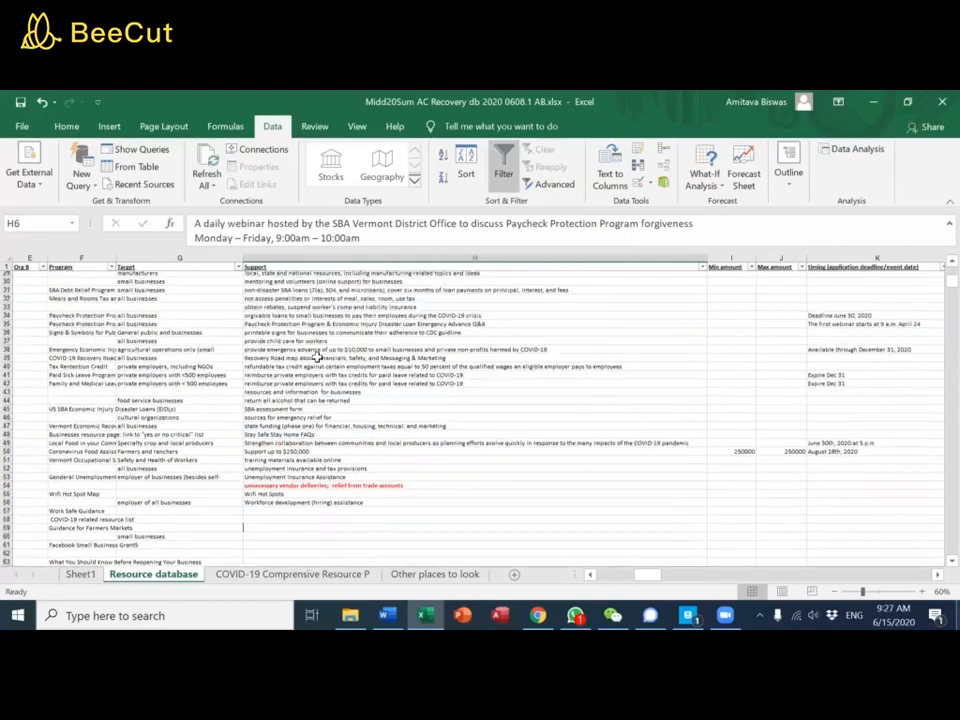
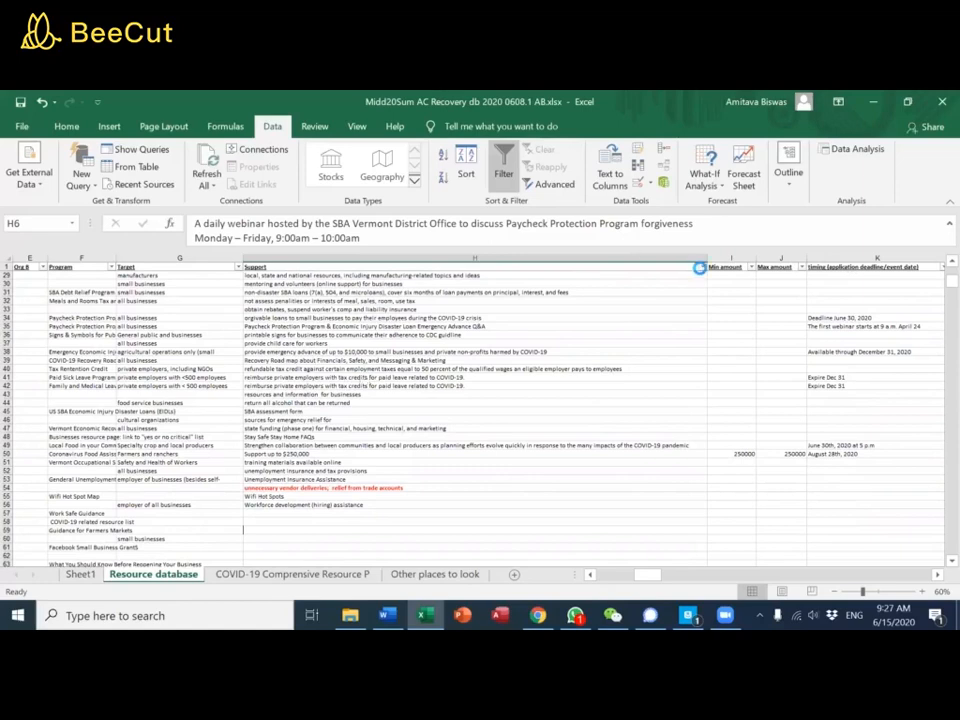
left_click(702, 267)
mouse_move(632, 380)
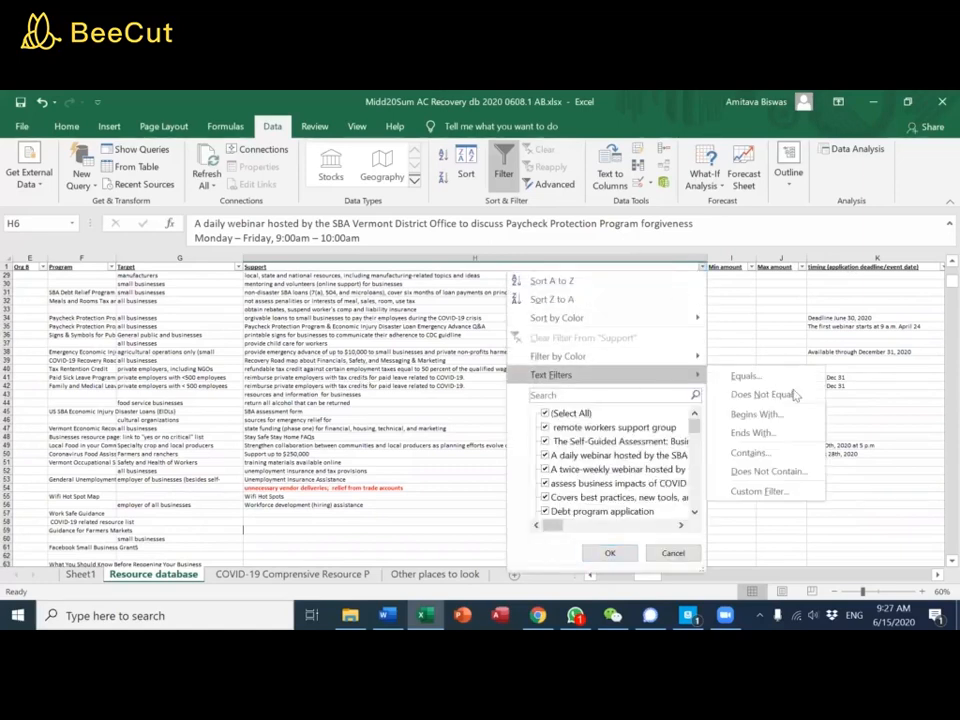
left_click(776, 455)
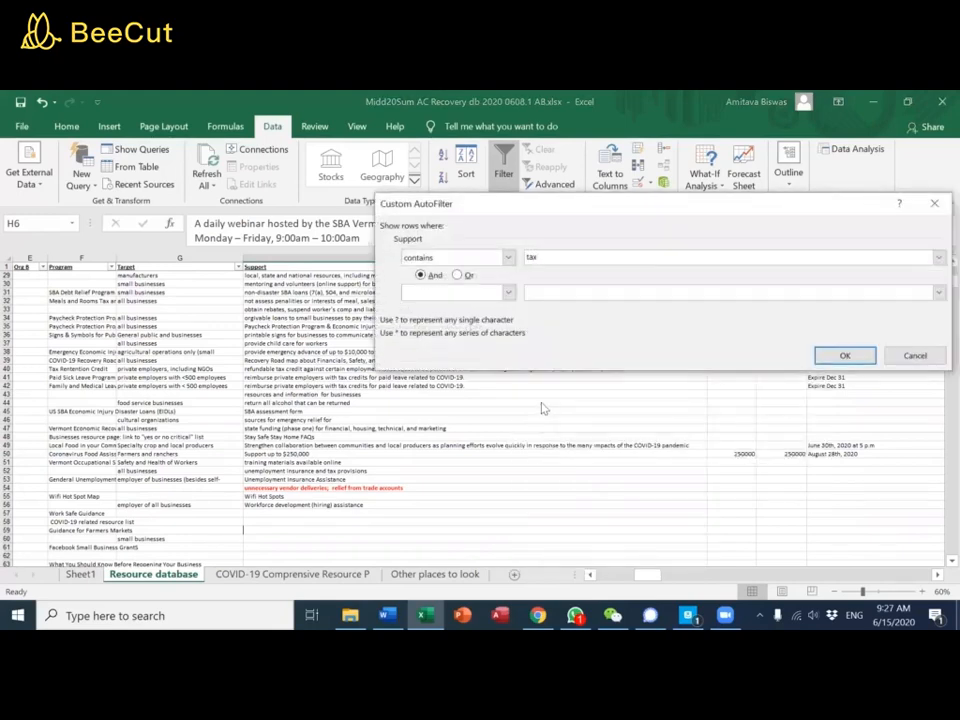
key("Return")
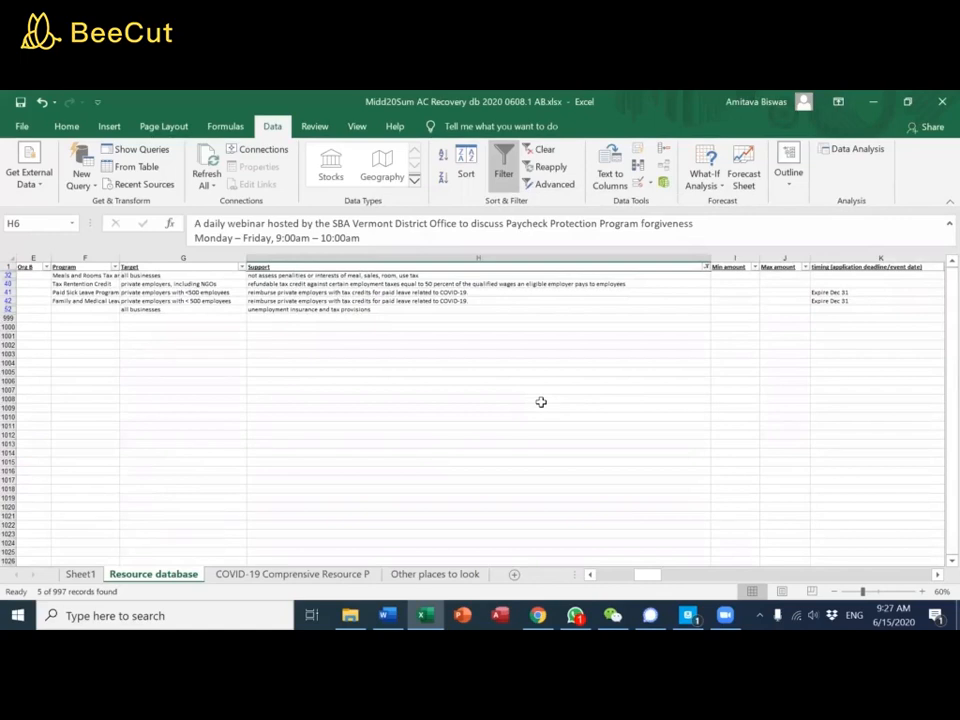
Review the full text of the filtered tax entries in the Support column, from row 32 through row 42
key("Down")
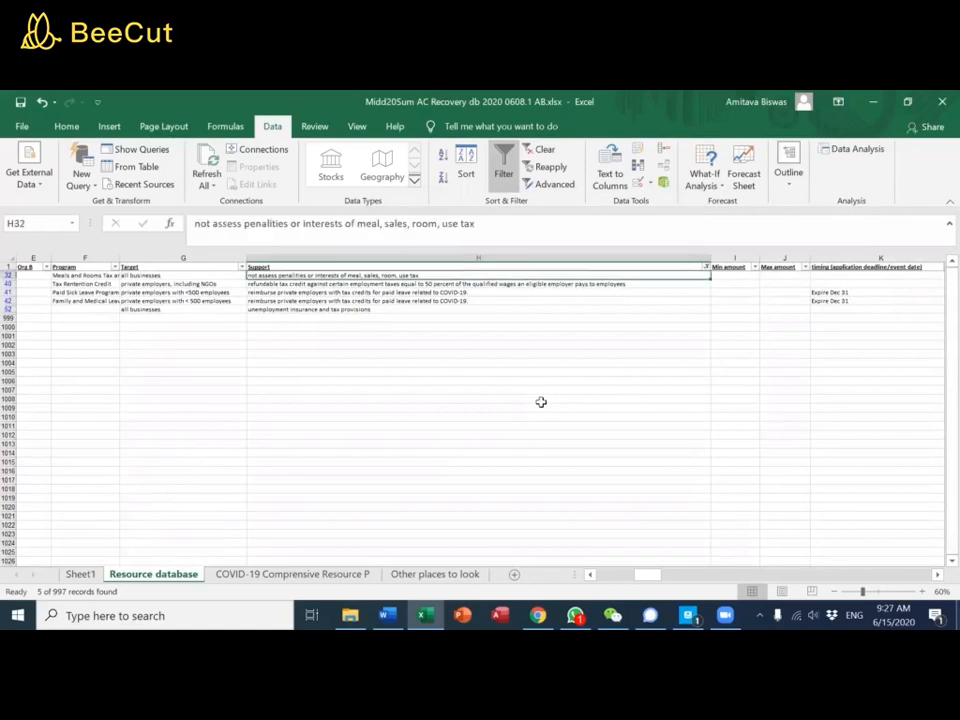
key("Down")
key("Down")
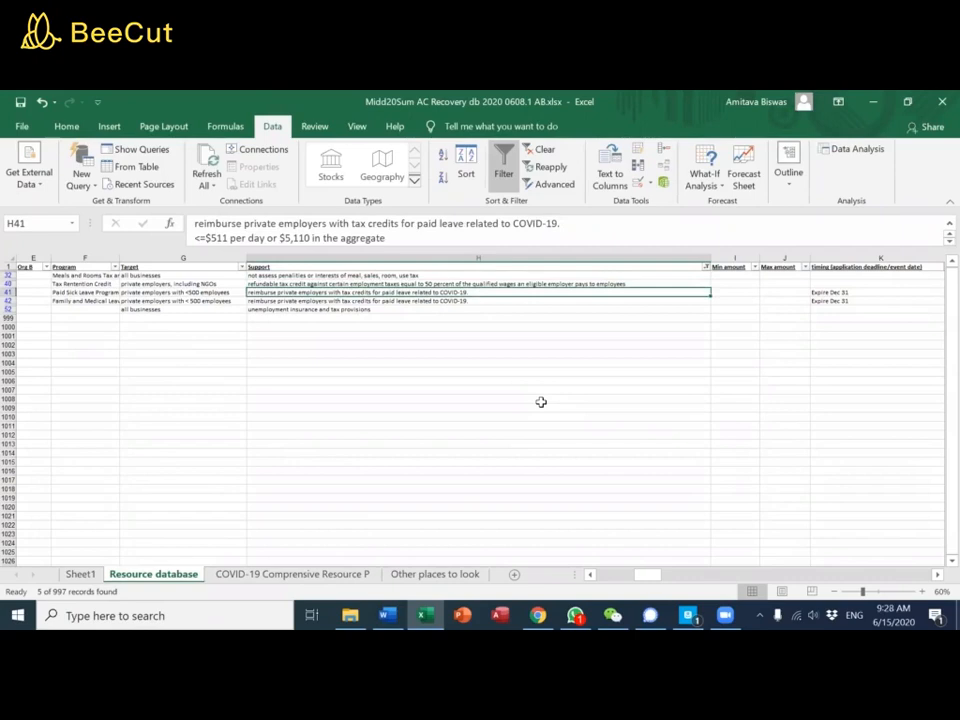
key("Up")
key("shift+Down")
key("shift+Down")
key("shift+Down")
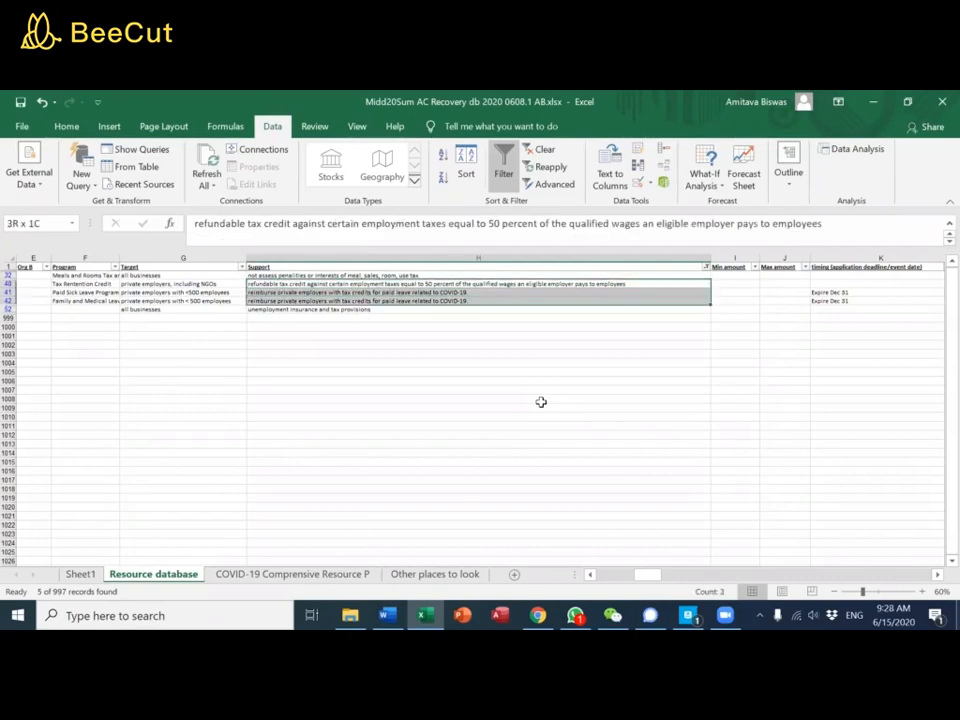
key("Down")
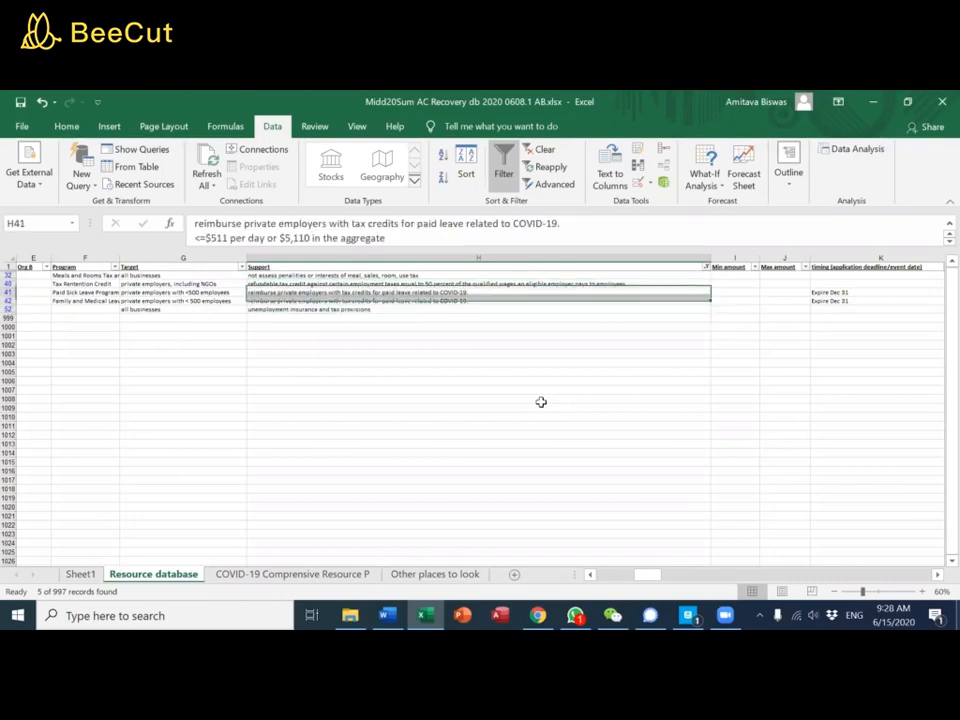
key("Up")
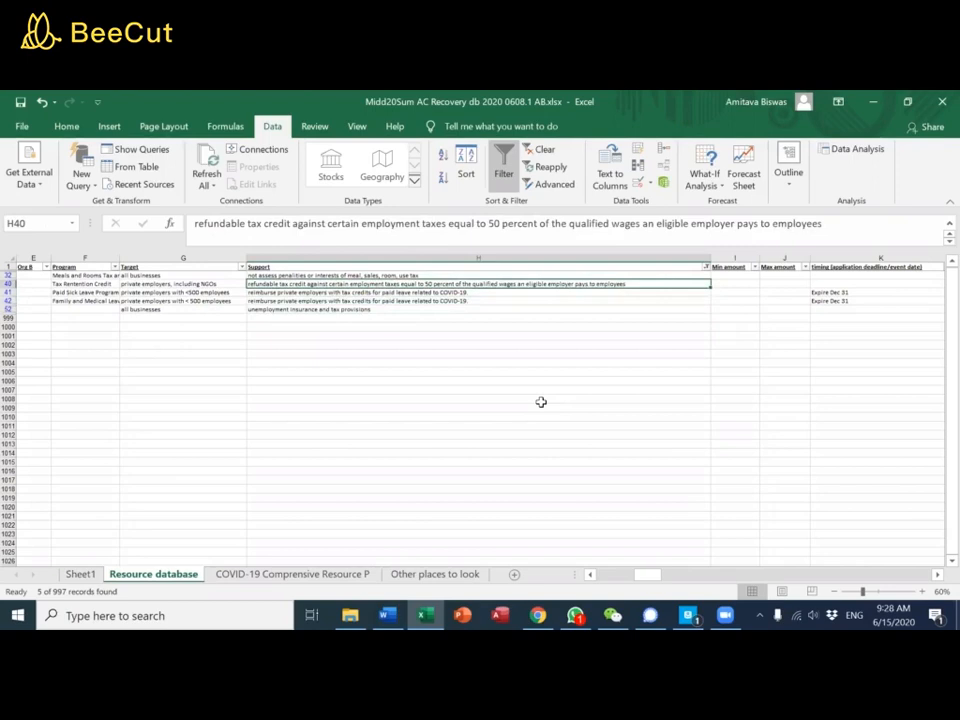
Insert a blank column between Support and Min amount, and narrow both the new column and the Support column
left_click(735, 257)
right_click(735, 259)
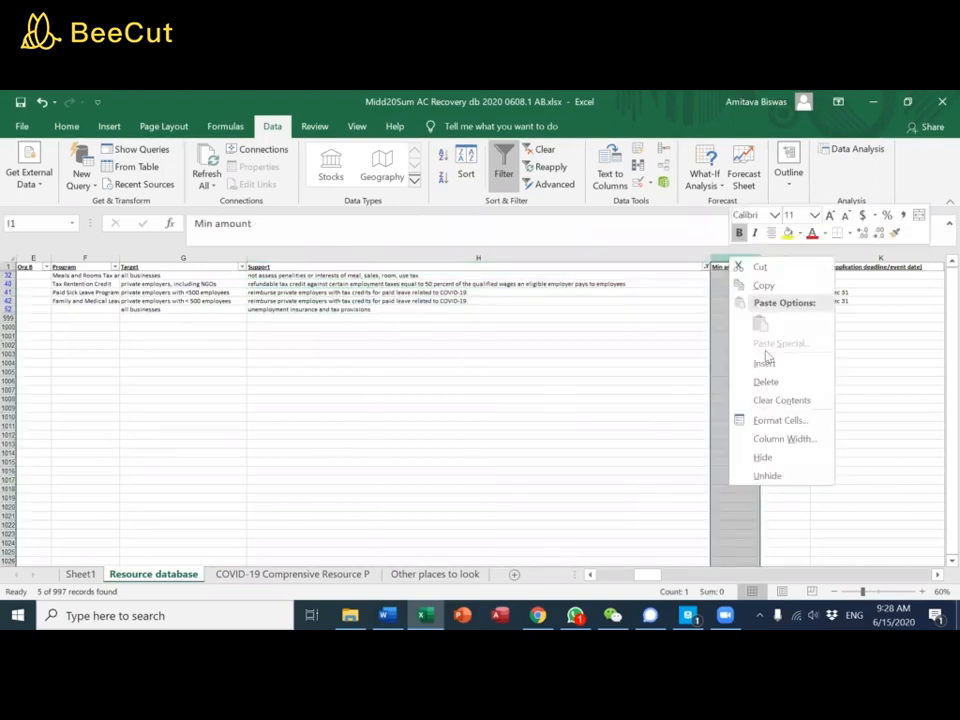
left_click(765, 362)
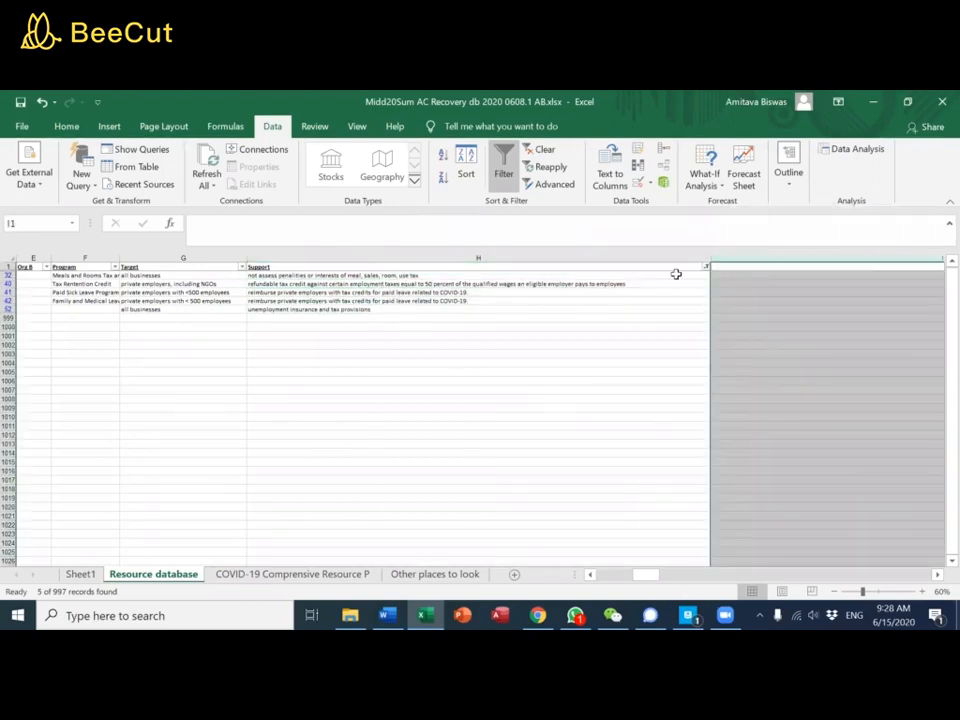
left_click(706, 258)
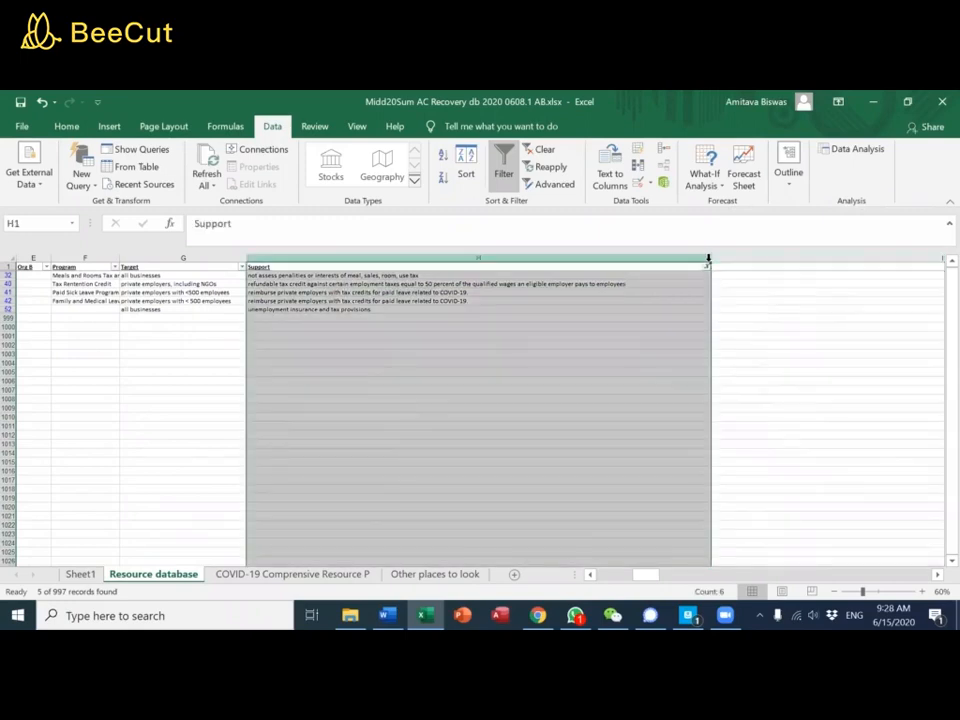
left_click_drag(708, 261, 707, 261)
left_click_drag(463, 286, 422, 296)
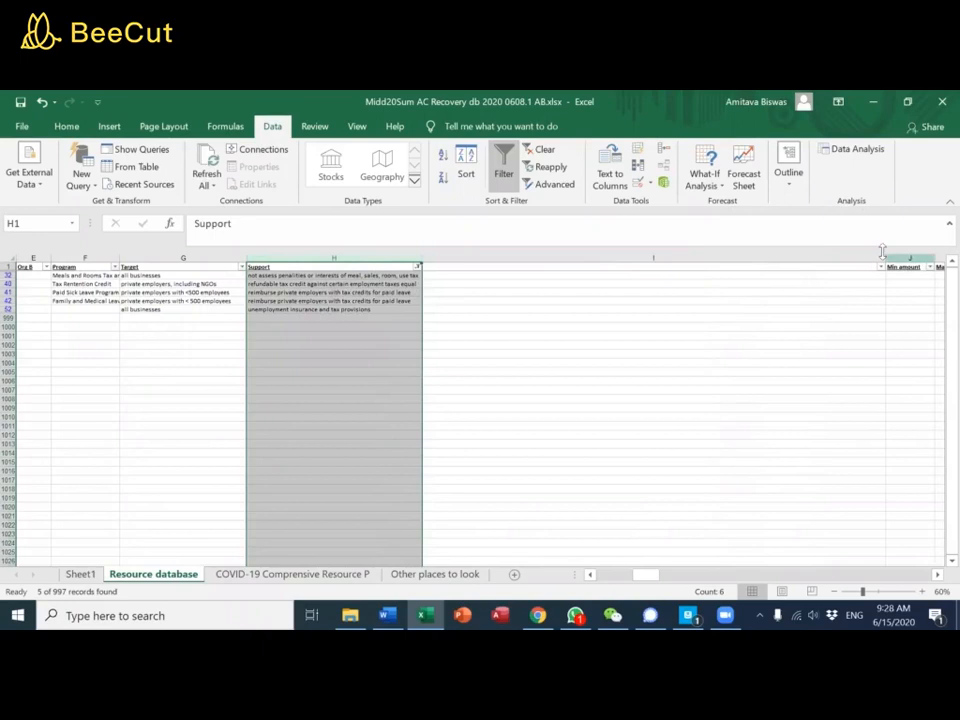
left_click_drag(884, 258, 521, 304)
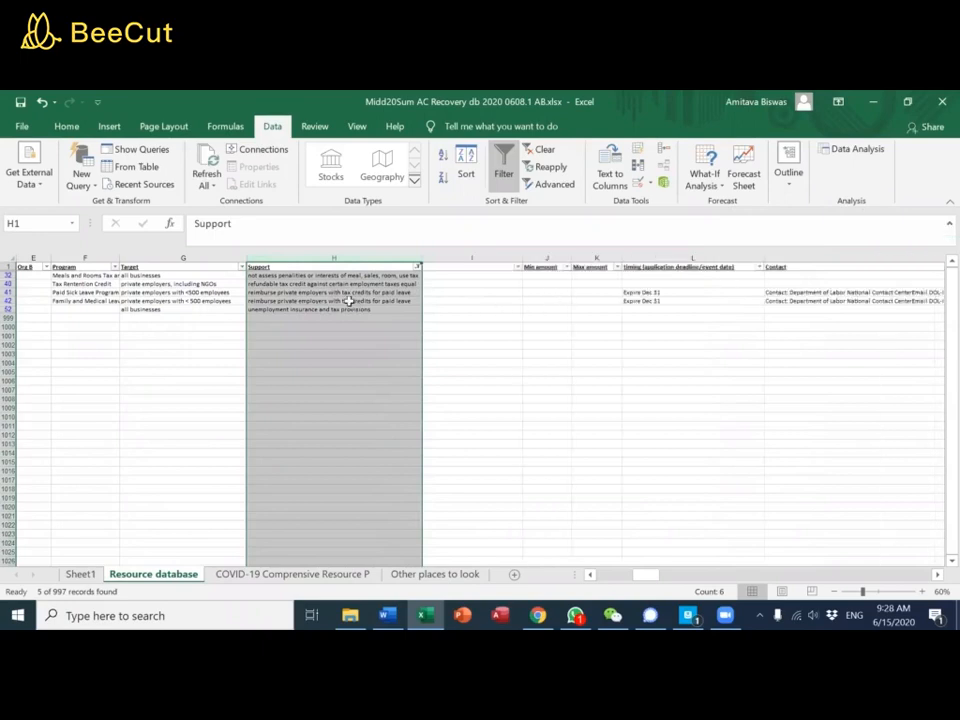
Copy the five tax-related Support descriptions in rows 32, 40, 41, 42 and 52 into the adjacent new column I
left_click(343, 284)
key("Up")
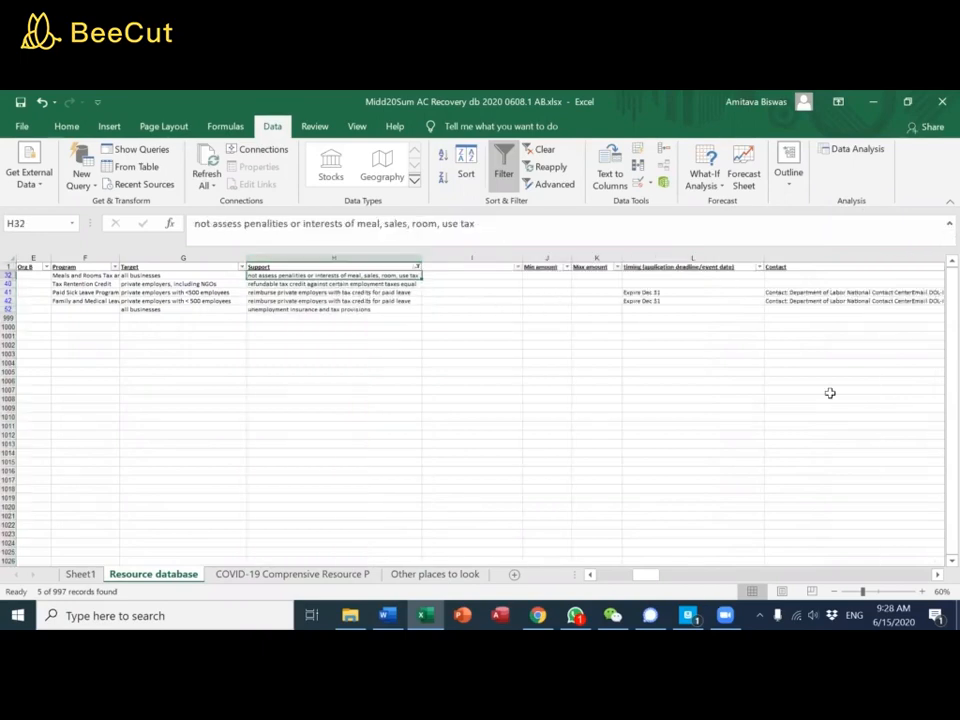
key("ctrl+c")
key("Right")
key("ctrl+v")
key("Left")
key("Down")
key("ctrl+c")
key("Right")
key("ctrl+v")
key("Left")
key("Down")
key("ctrl+c")
key("Right")
key("ctrl+v")
key("Left")
key("Down")
key("ctrl+c")
key("Right")
key("ctrl+v")
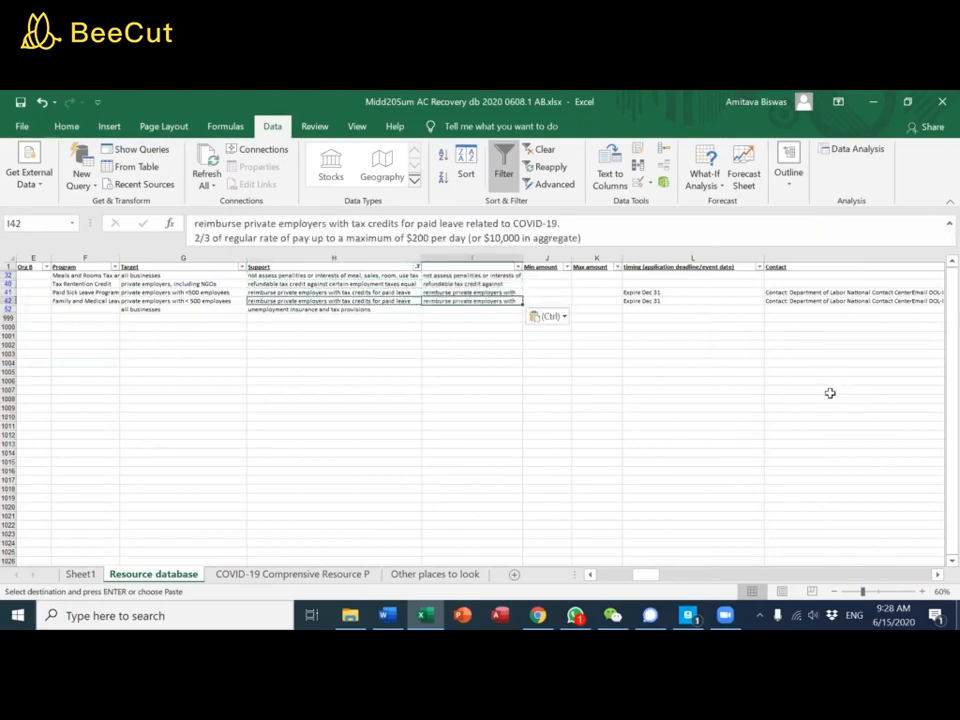
key("Left")
key("Down")
key("ctrl+c")
key("Right")
key("ctrl+v")
Replace the Support entries in H32, H40, H41, H42 and H52 with "Tax related"
key("Up")
key("Up")
key("Up")
key("Up")
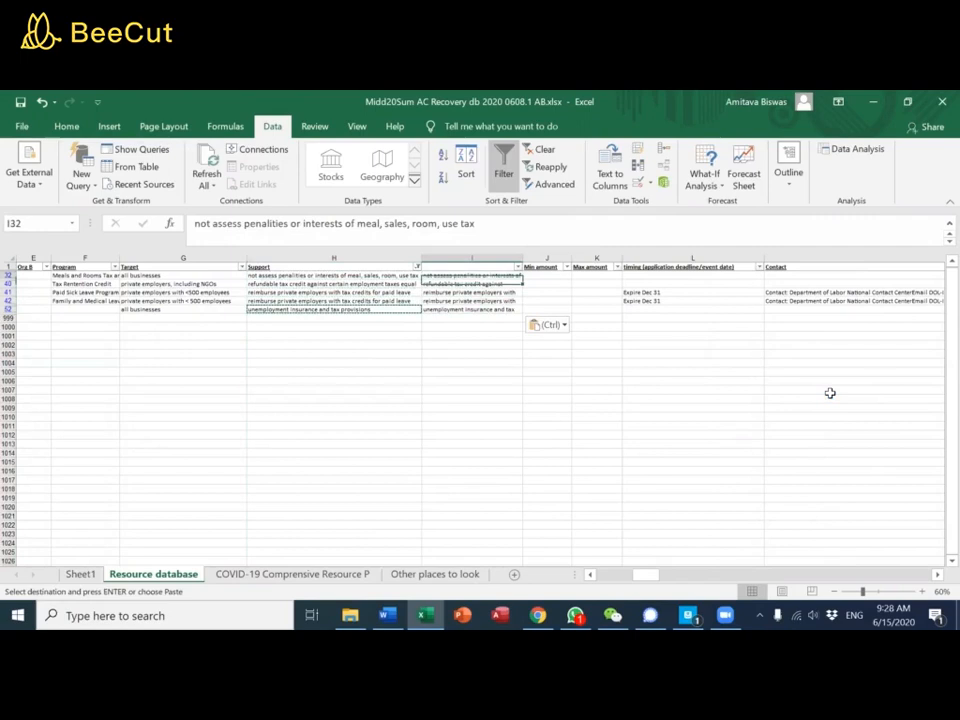
key("Left")
type("Tax rela")
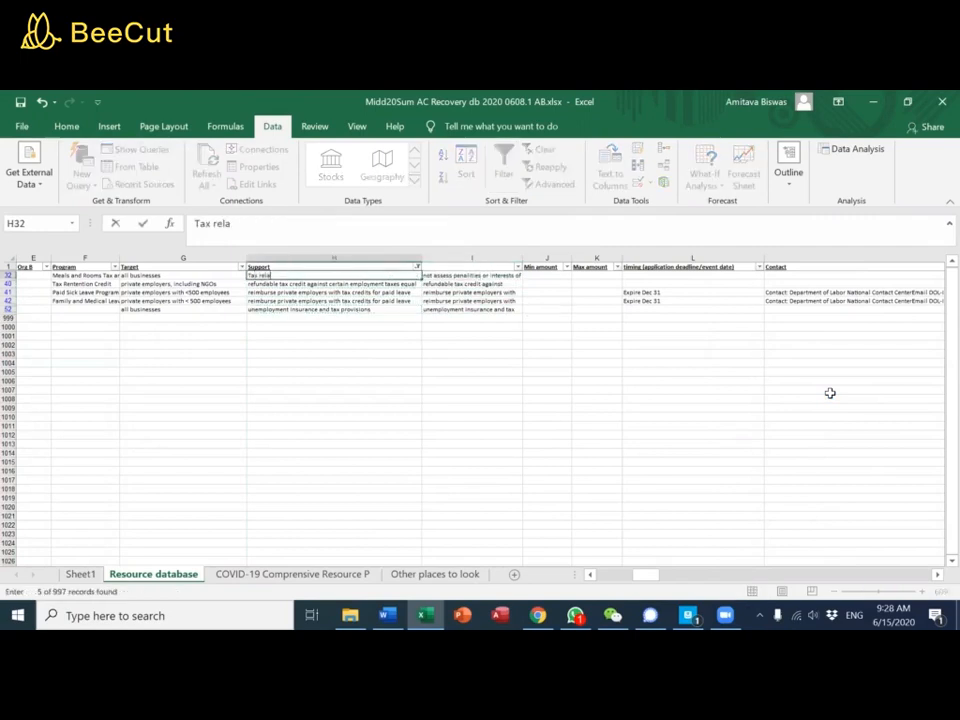
type("ted")
key("Return")
key("Up")
key("ctrl+c")
key("Down")
key("ctrl+v")
key("Down")
key("ctrl+v")
key("Down")
key("ctrl+v")
key("Down")
key("ctrl+v")
key("Down")
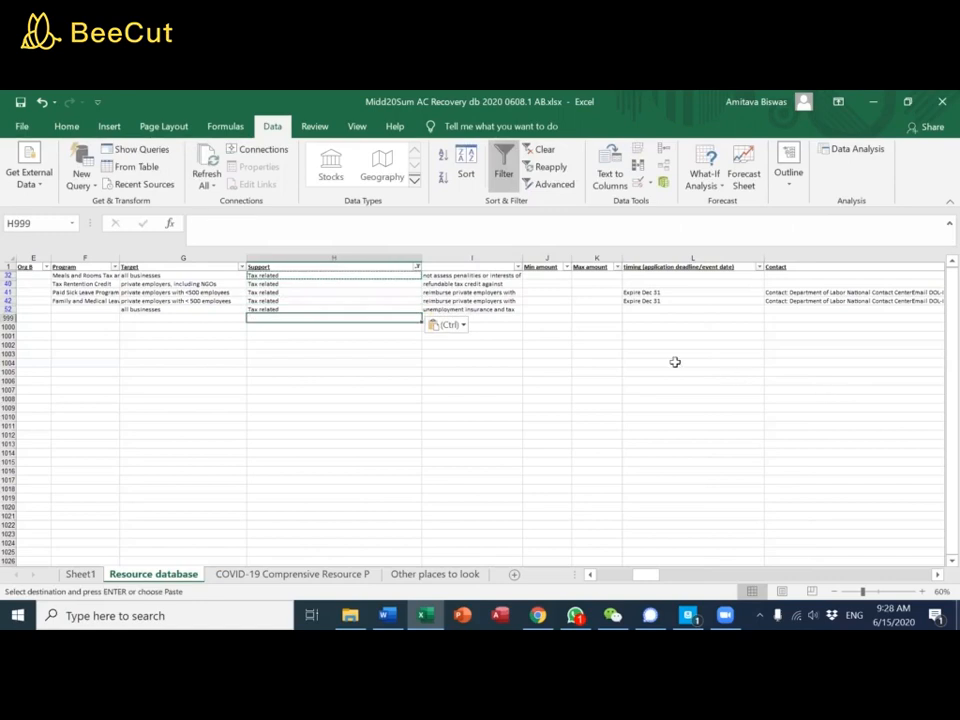
Title the new column I "Support B" in its header cell
left_click(511, 268)
type("Support II")
key("Return")
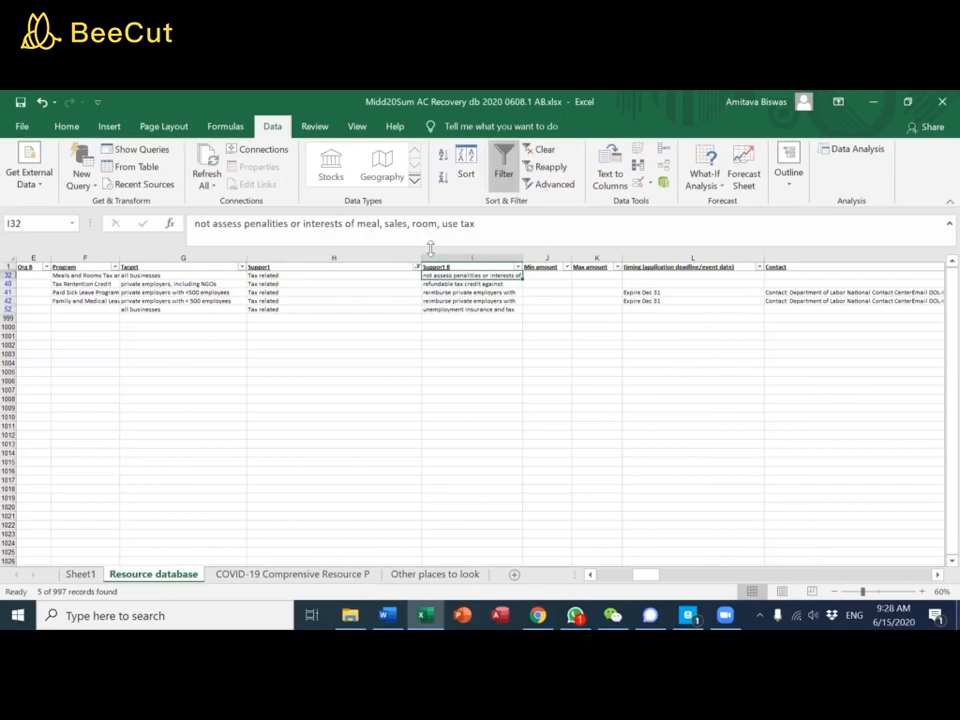
Clear the Support filter and sort the whole table by Support from A to Z
left_click_drag(422, 261, 708, 261)
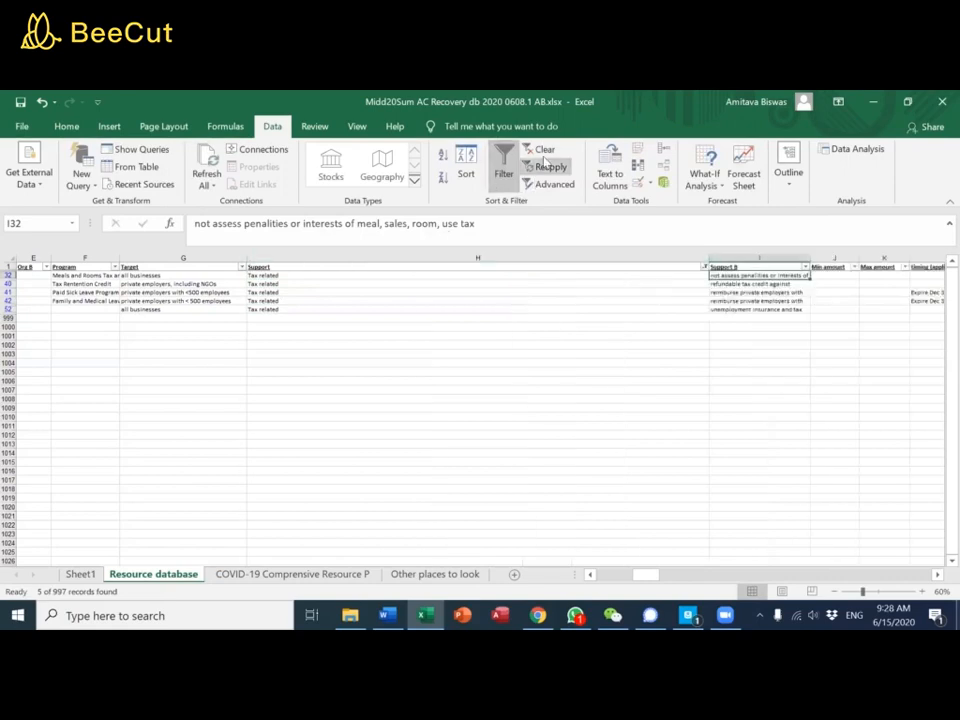
left_click(547, 152)
left_click(704, 267)
left_click(677, 281)
Look through the sorted Support entries and narrow the Support column
scroll(553, 356, "up", 9)
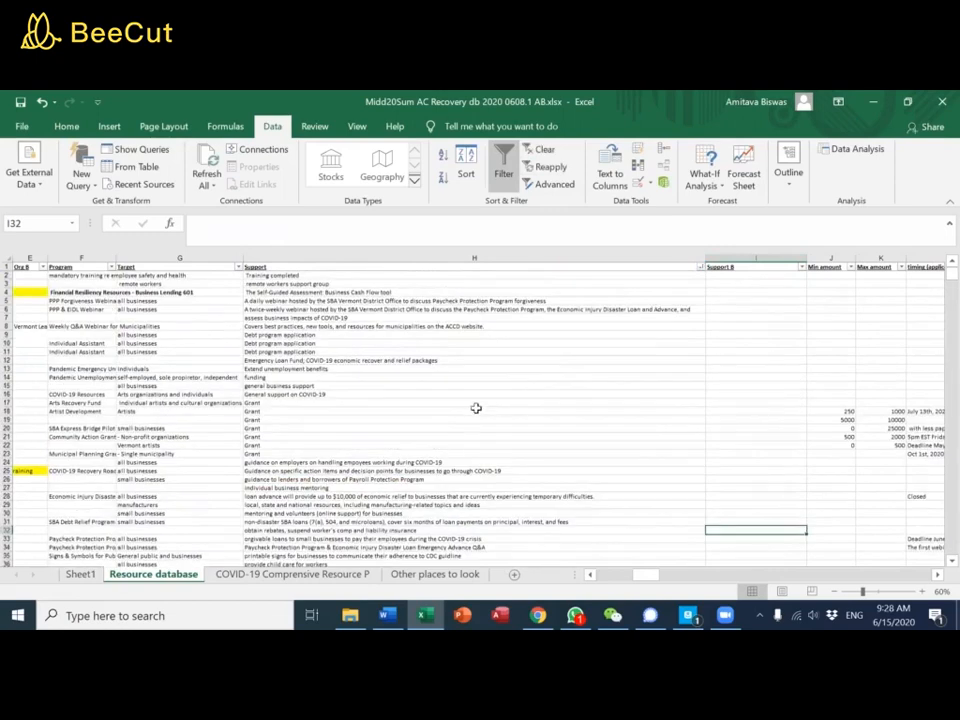
scroll(476, 408, "down", 8)
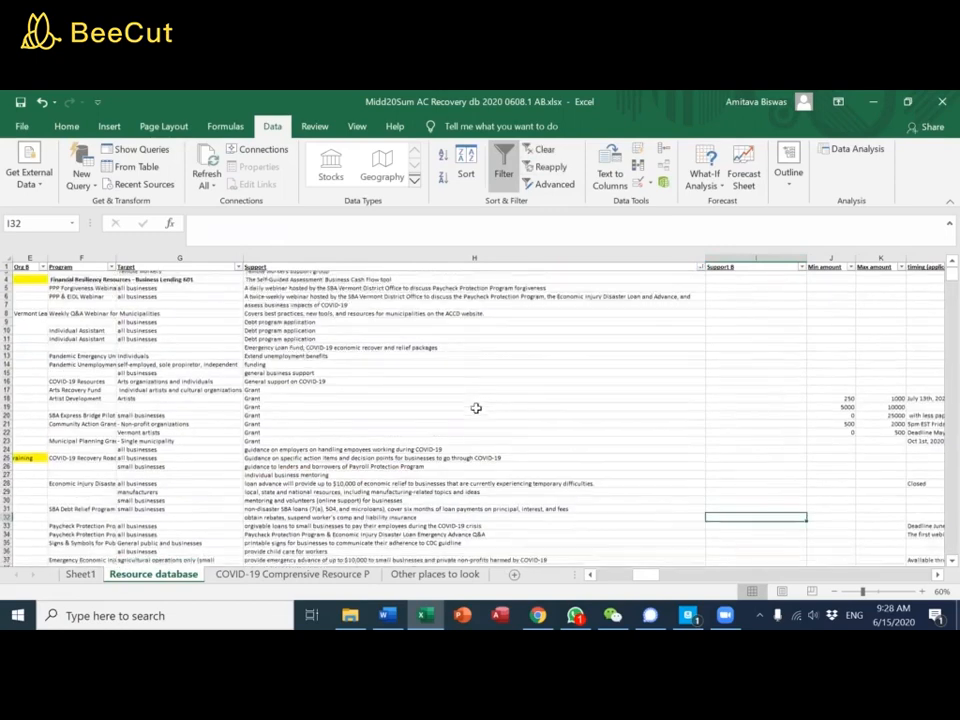
scroll(476, 408, "down", 1)
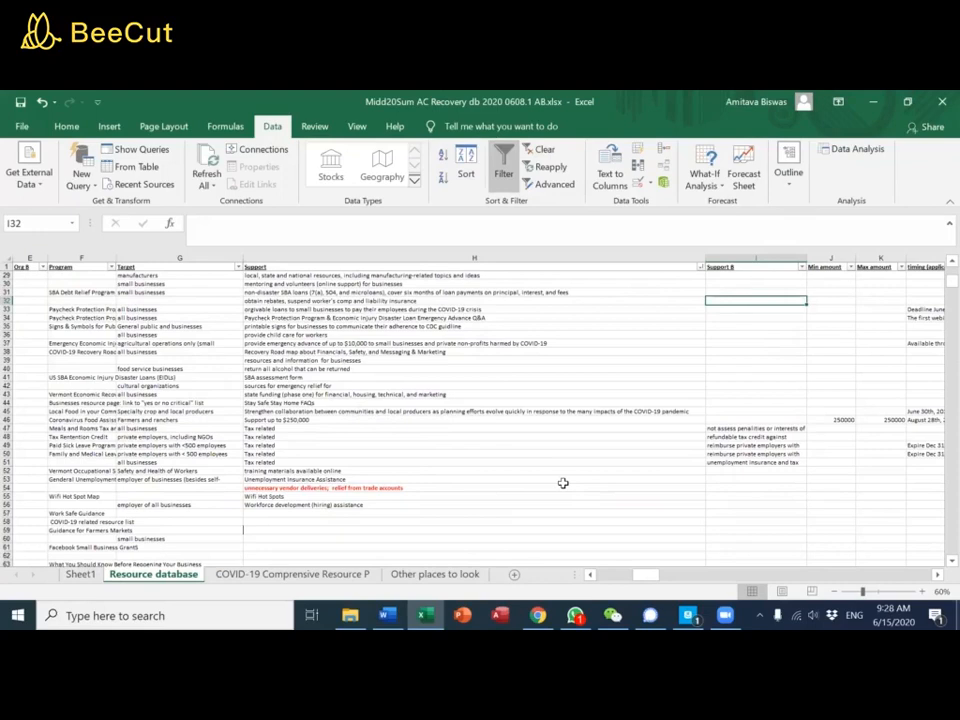
scroll(376, 488, "up", 9)
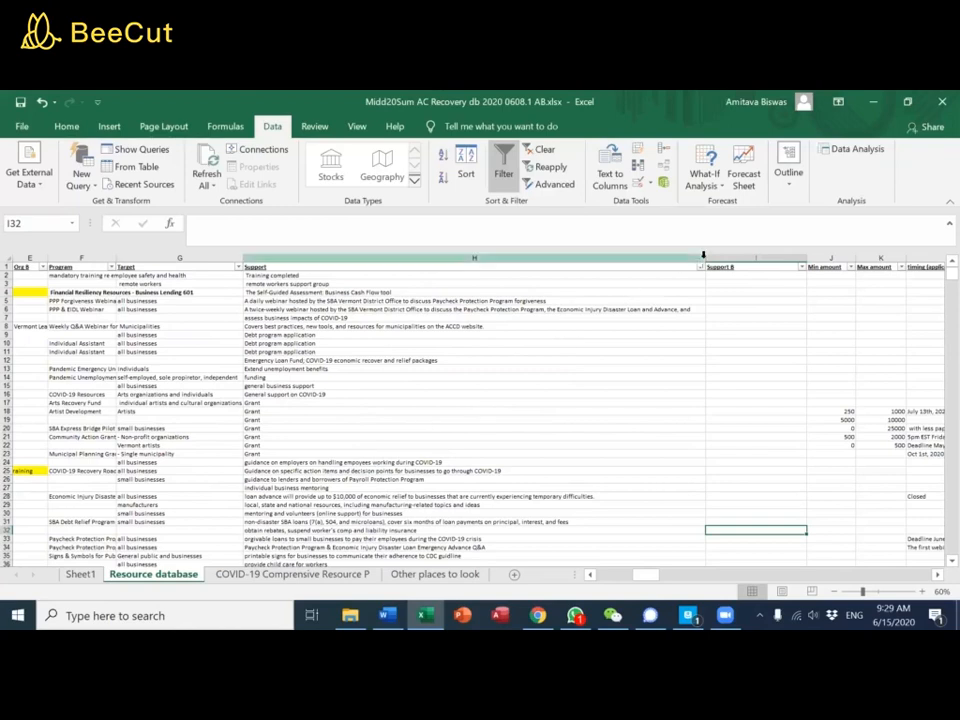
left_click_drag(704, 259, 380, 275)
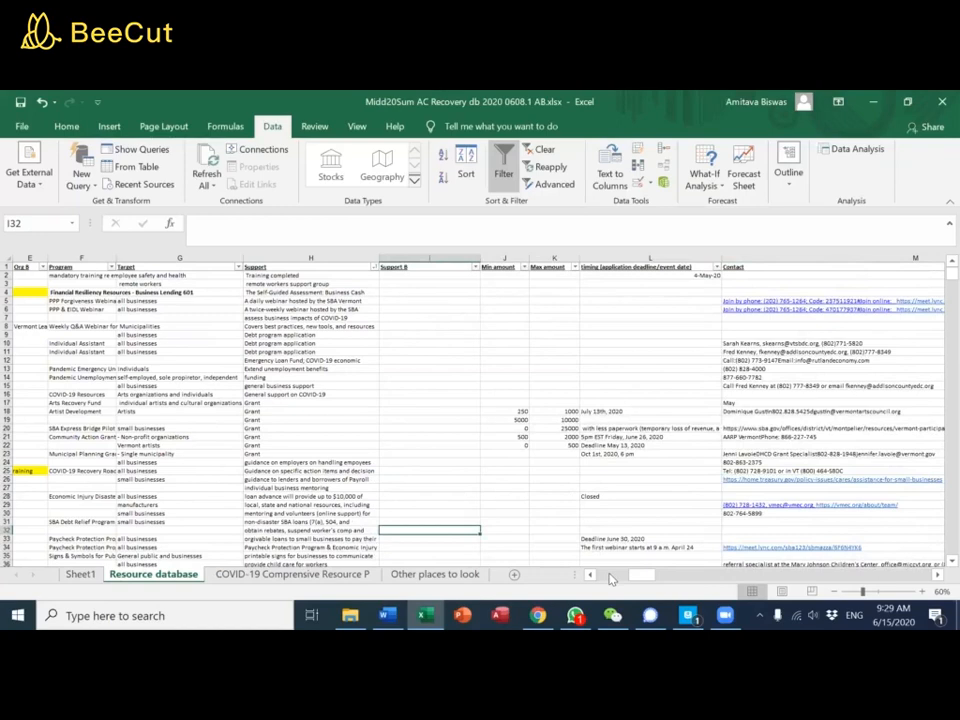
In the PivotTable on Sheet1, replace the Support row field with Source
left_click(612, 578)
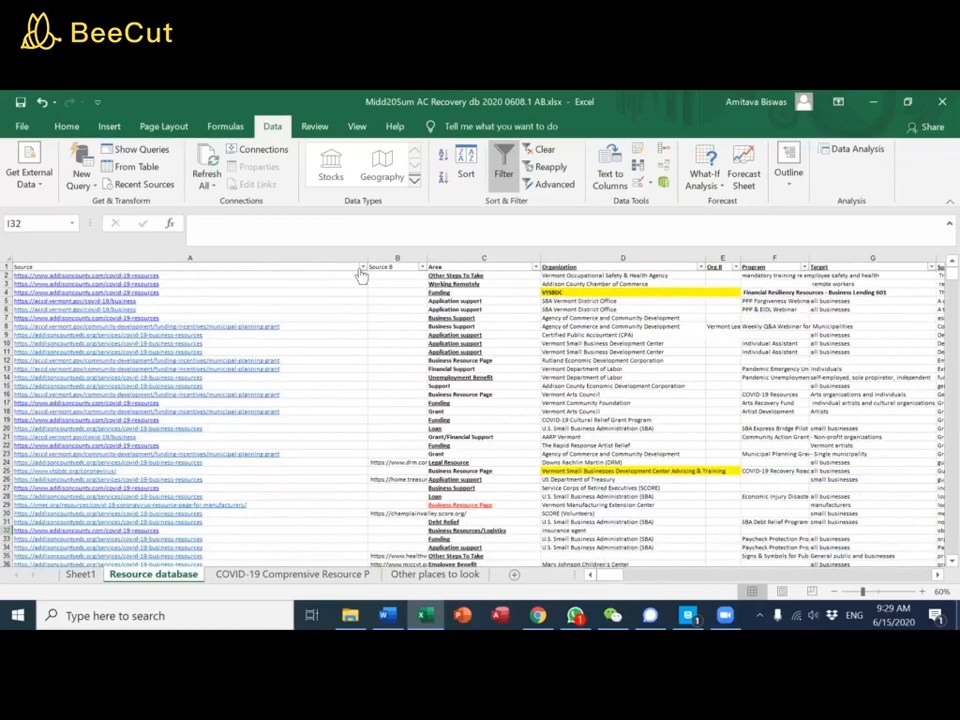
left_click(80, 575)
left_click(257, 458)
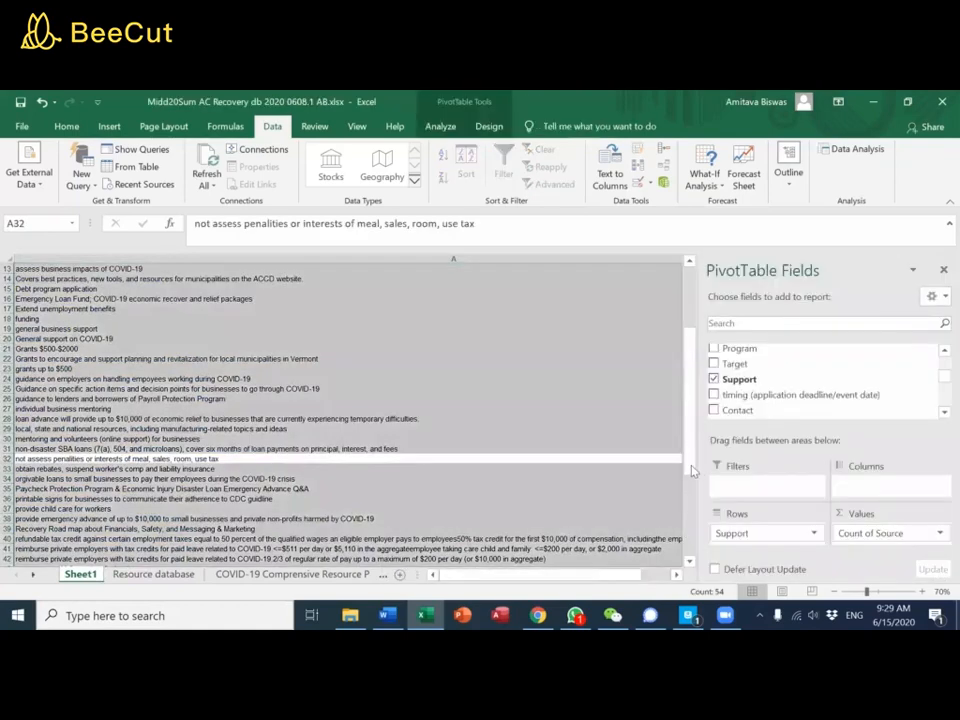
left_click_drag(750, 533, 836, 371)
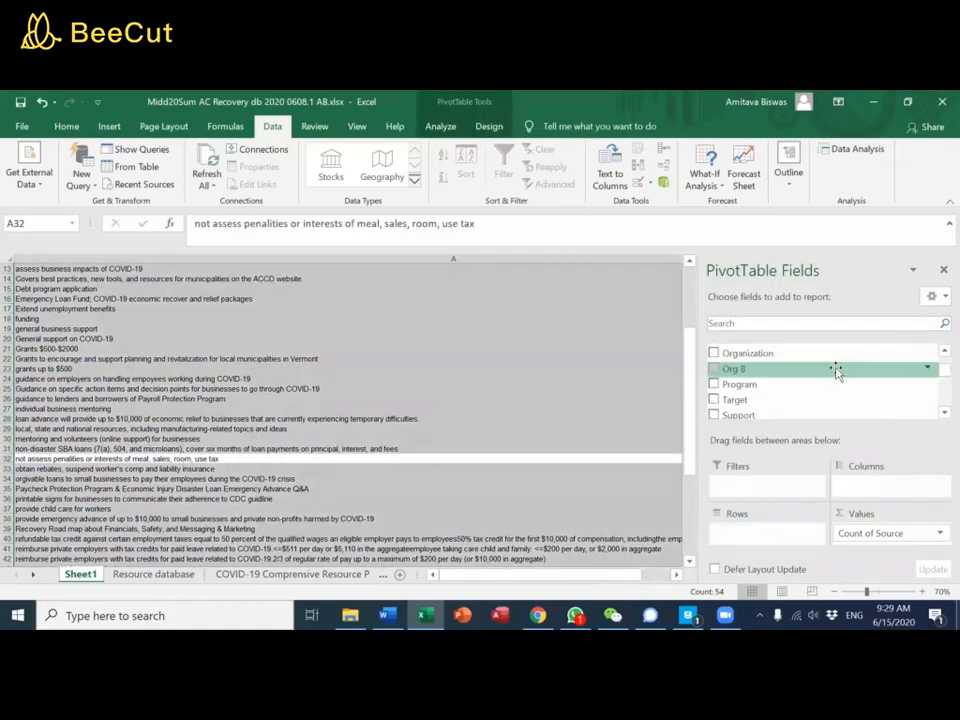
left_click_drag(768, 355, 766, 540)
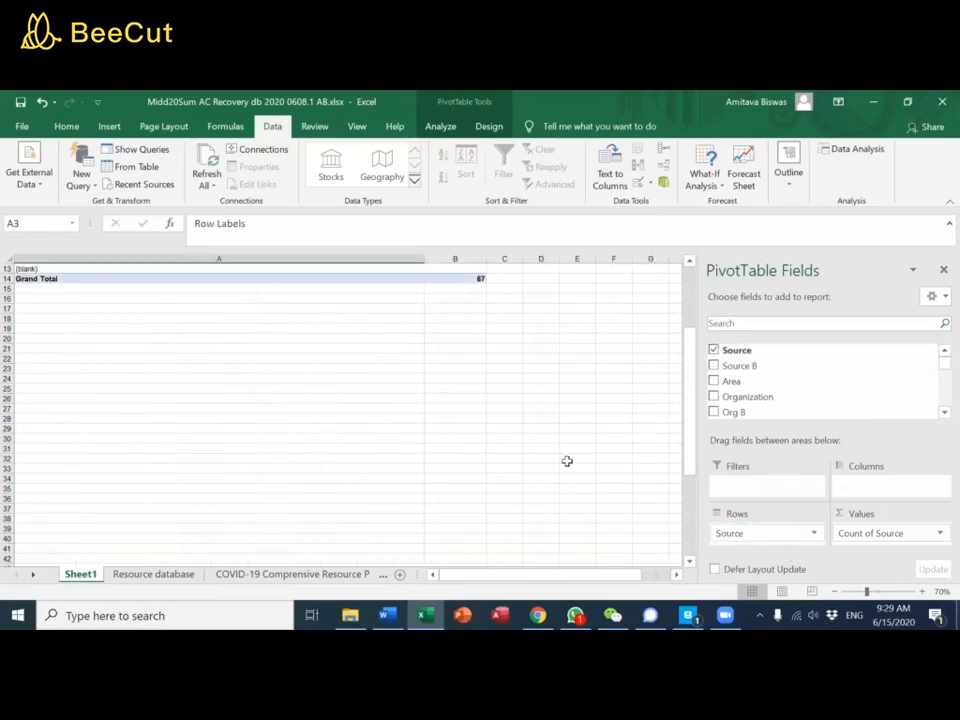
scroll(567, 461, "up", 4)
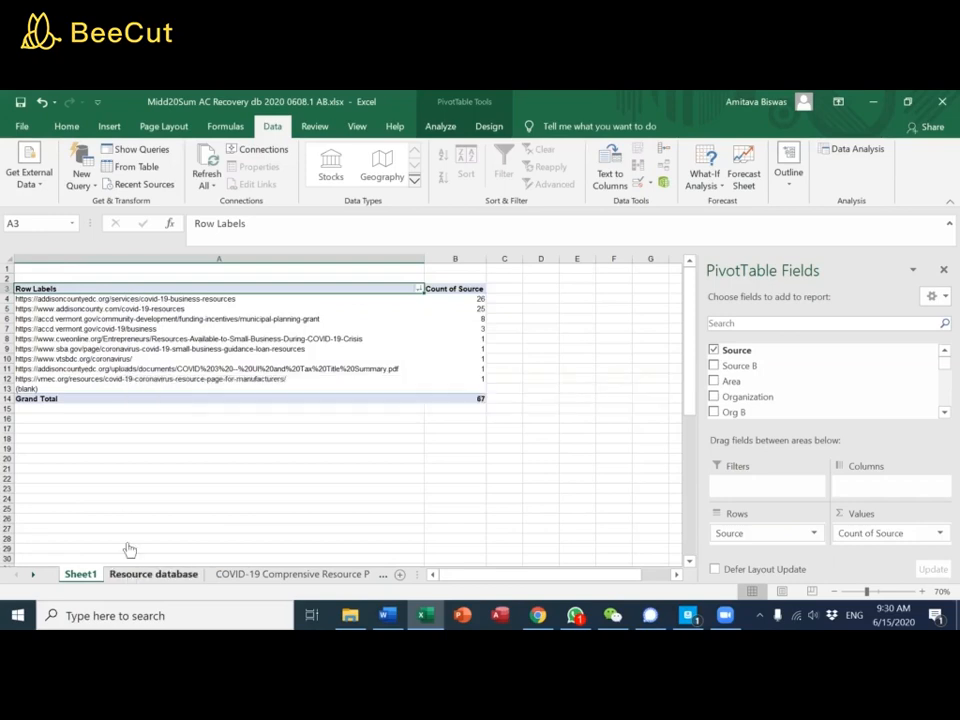
In the Resource database sheet, insert a column between Source and Source B and title it "Source org"
left_click(132, 575)
left_click(374, 259)
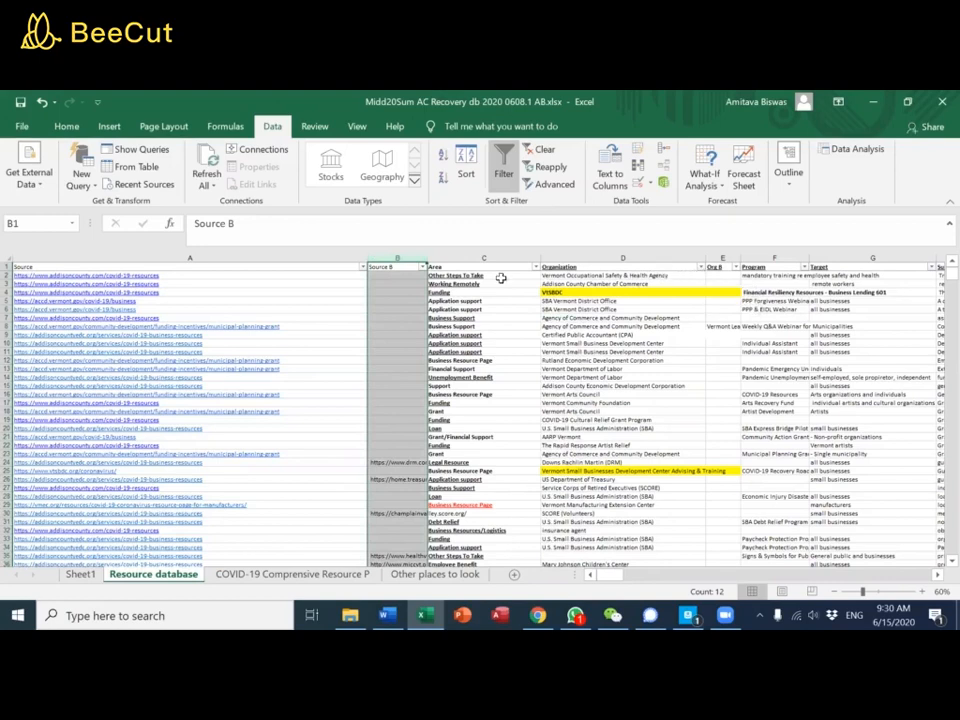
right_click(381, 258)
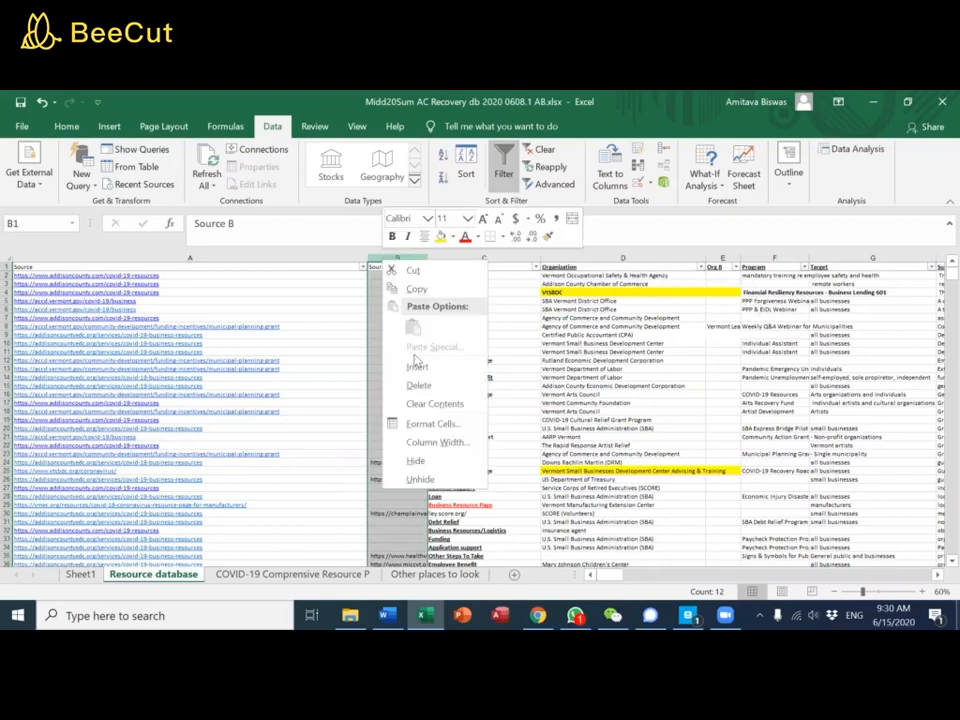
left_click(416, 366)
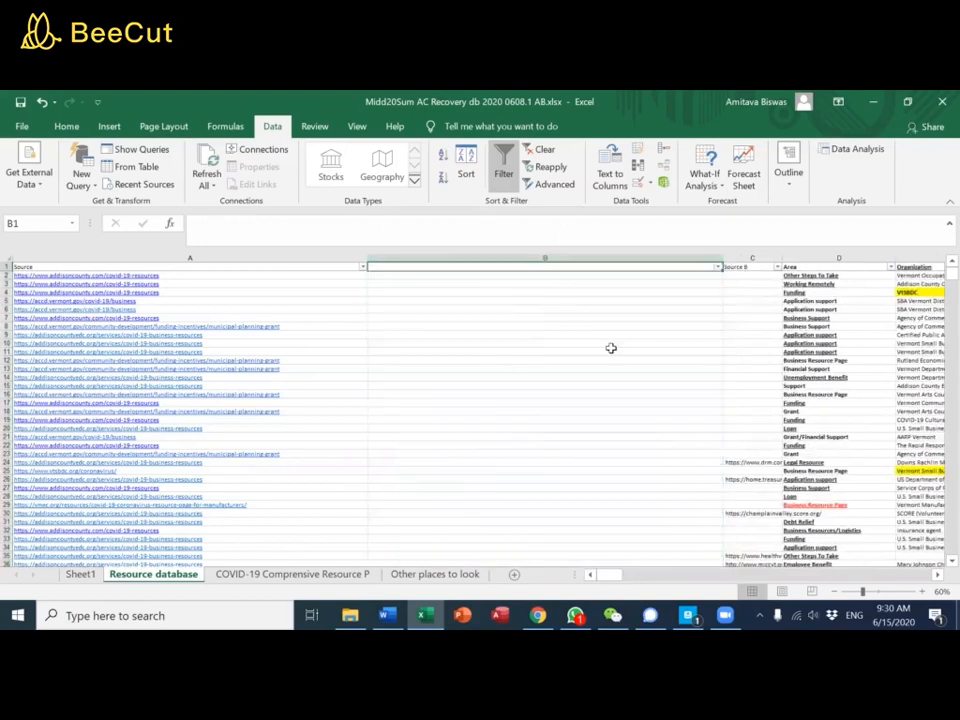
type("Sour")
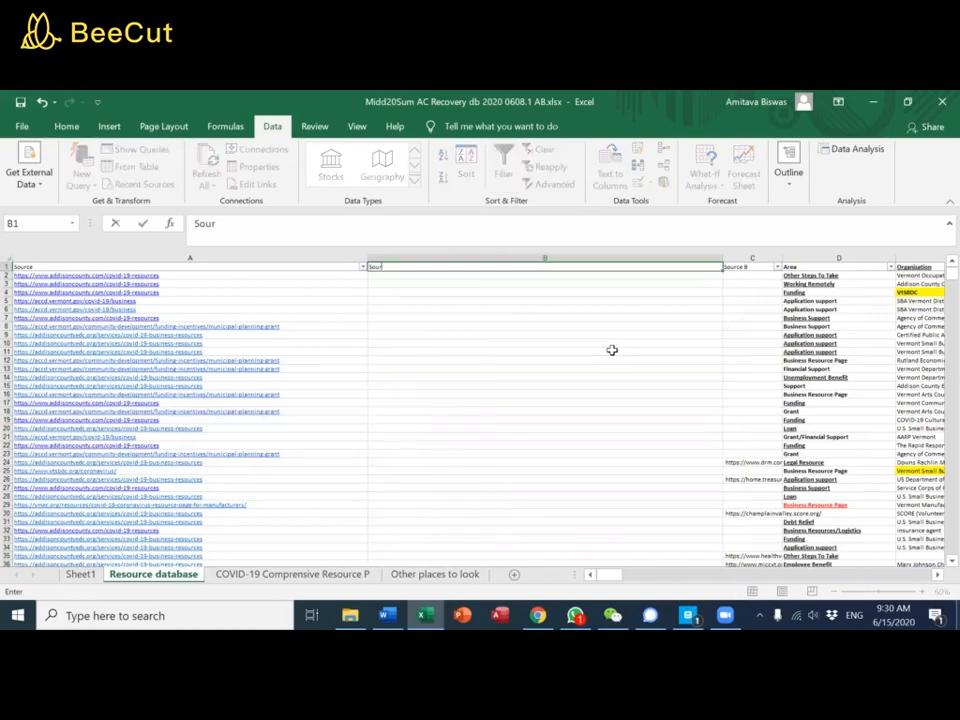
key("Tab")
Rename the Organization header in E1 as "Support Org"
key("Tab")
key("Tab")
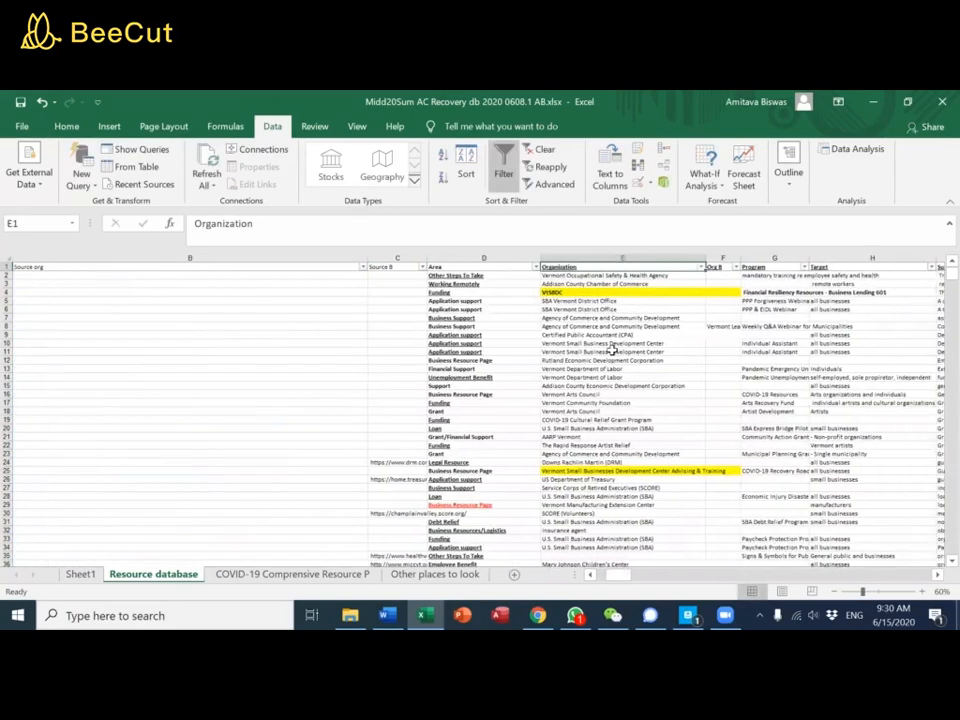
type("Sippo")
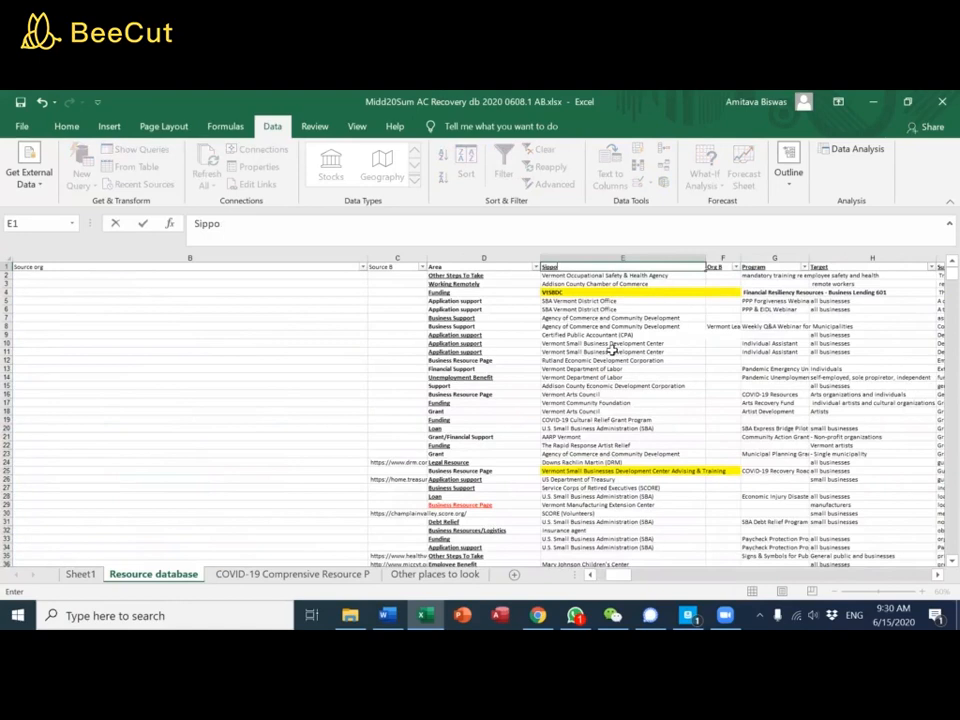
type("rtppor")
key("Return")
key("Up")
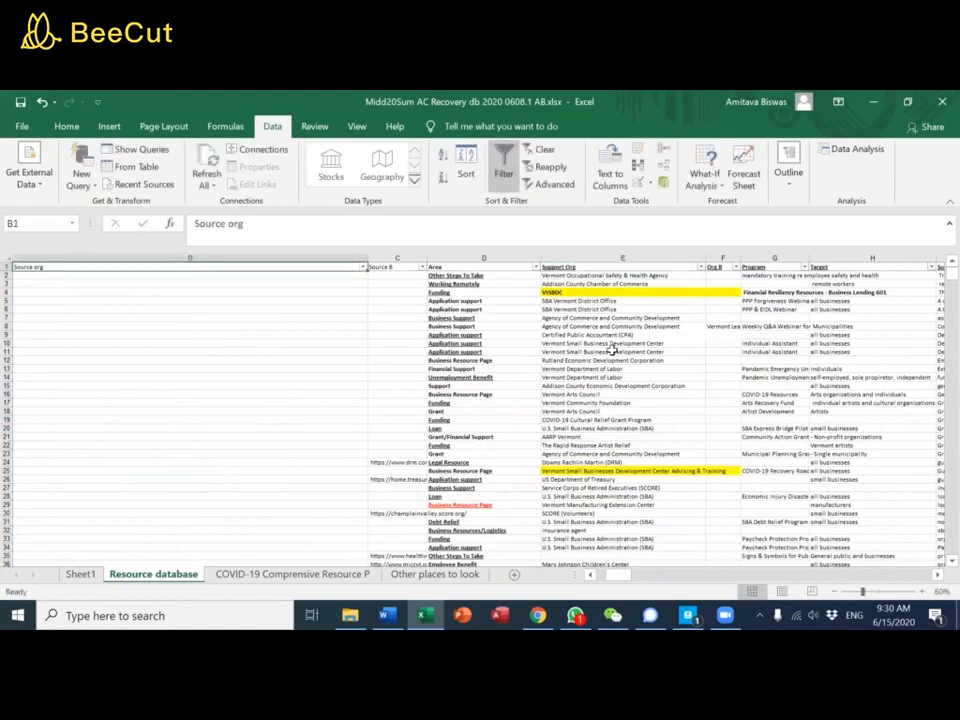
Sort the table by the Source column from A to Z
key("Left")
key("Right")
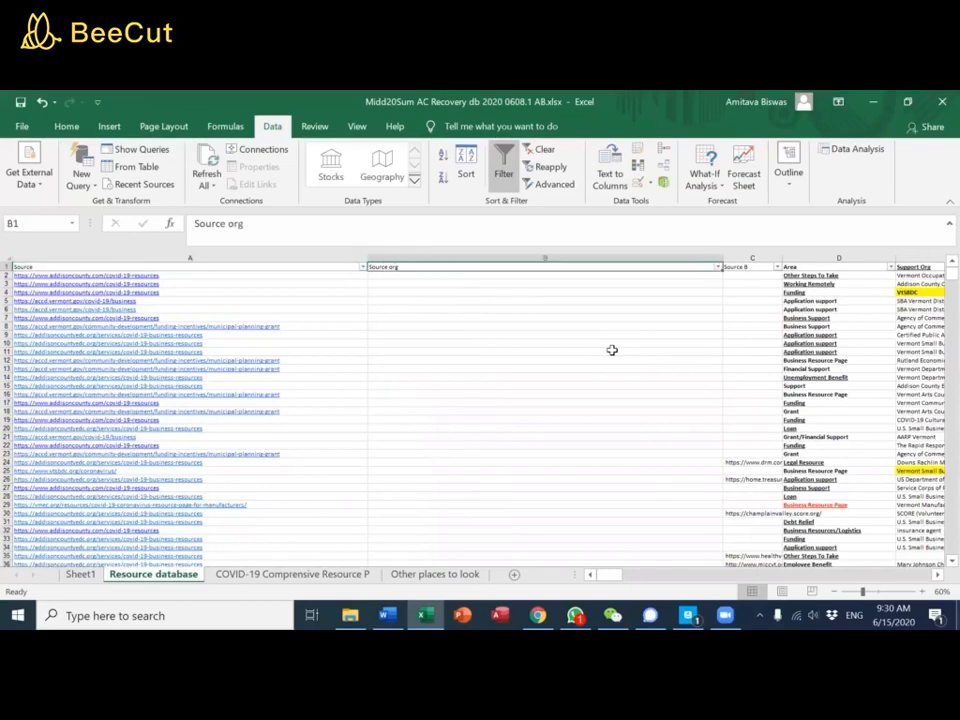
key("Down")
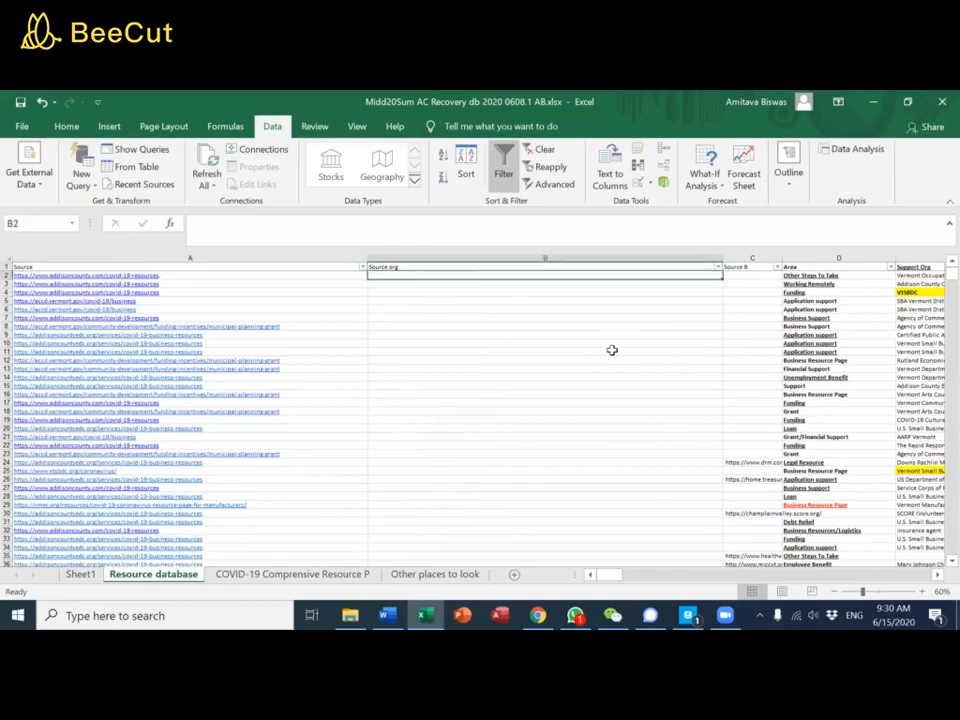
left_click(365, 268)
left_click(352, 279)
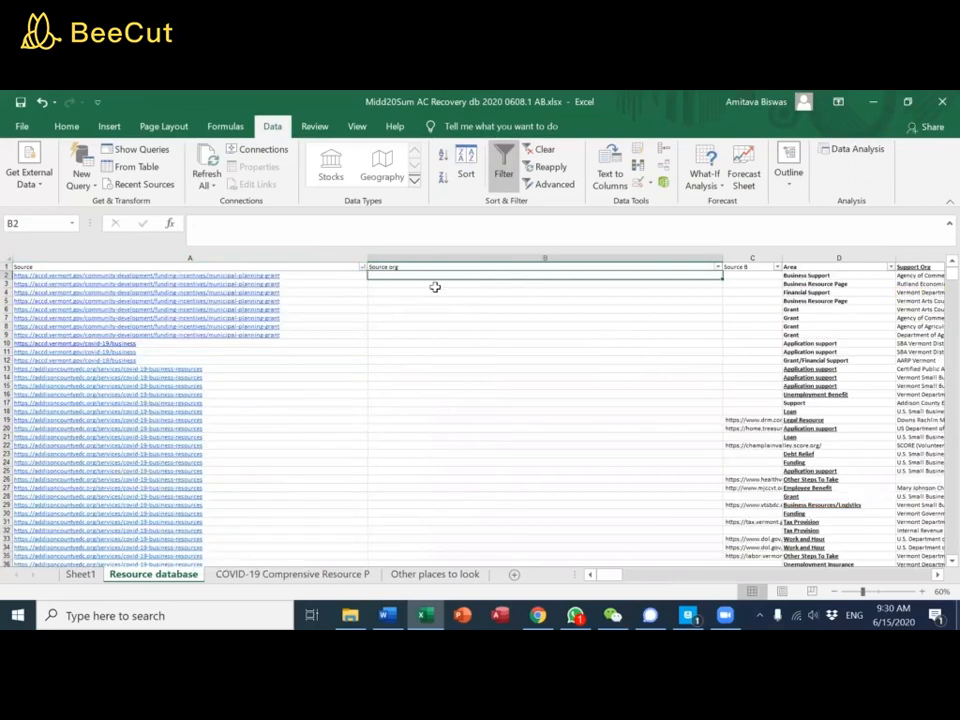
Enter "ACCD" in B2 under Source org and copy it down to B12 for the accd.vermont.gov rows
type("A")
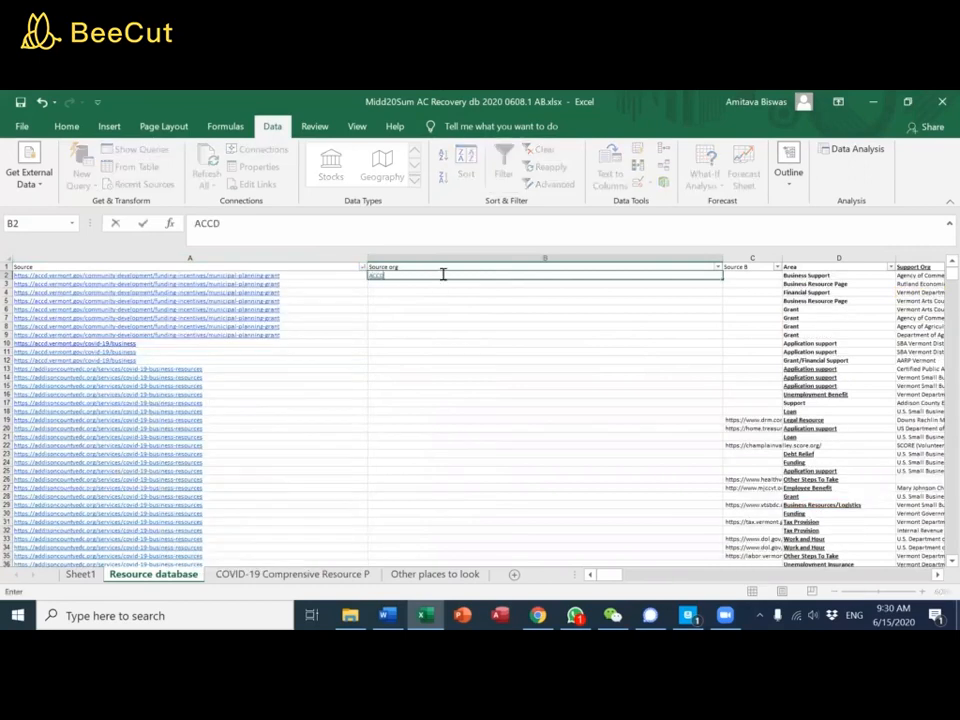
type("CCD")
key("Return")
left_click(443, 274)
key("ctrl+c")
left_click_drag(443, 275, 440, 360)
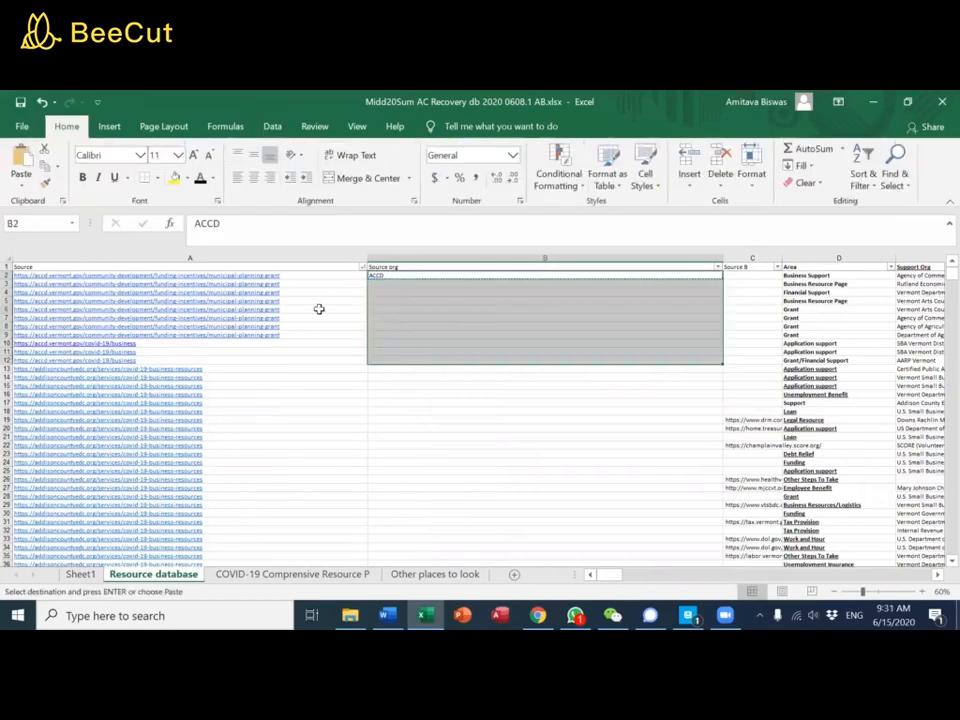
key("ctrl+v")
key("ctrl+Down")
key("Down")
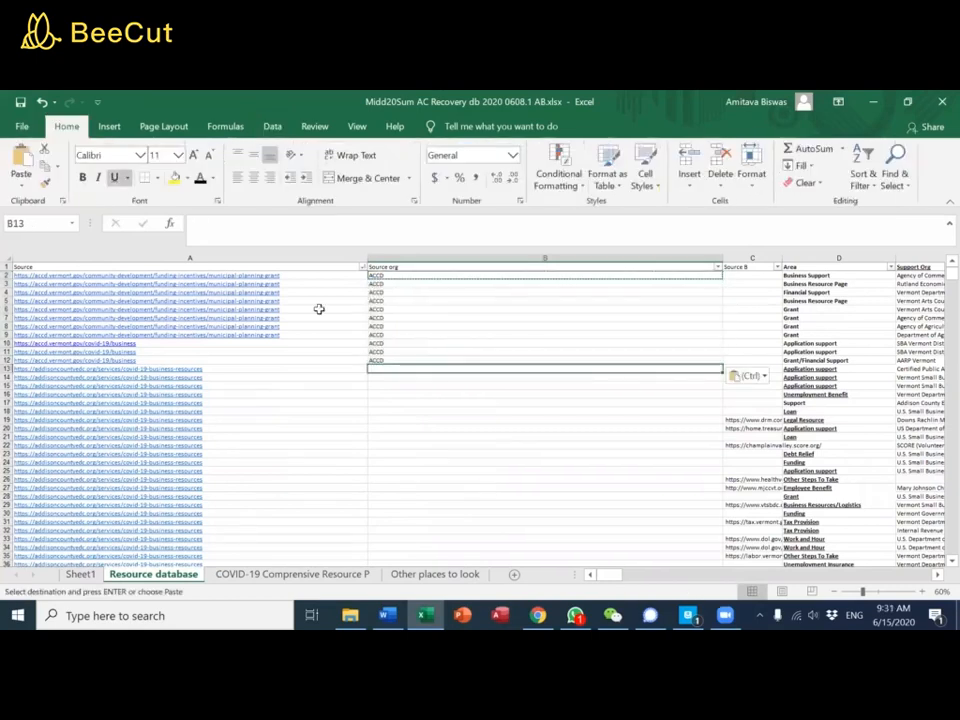
Enter "AC Chamber" in B13 and copy it down to B39 for the addisoncountyedc.org rows
type("AC")
type(" CHamer")
key("BackSpace")
key("BackSpace")
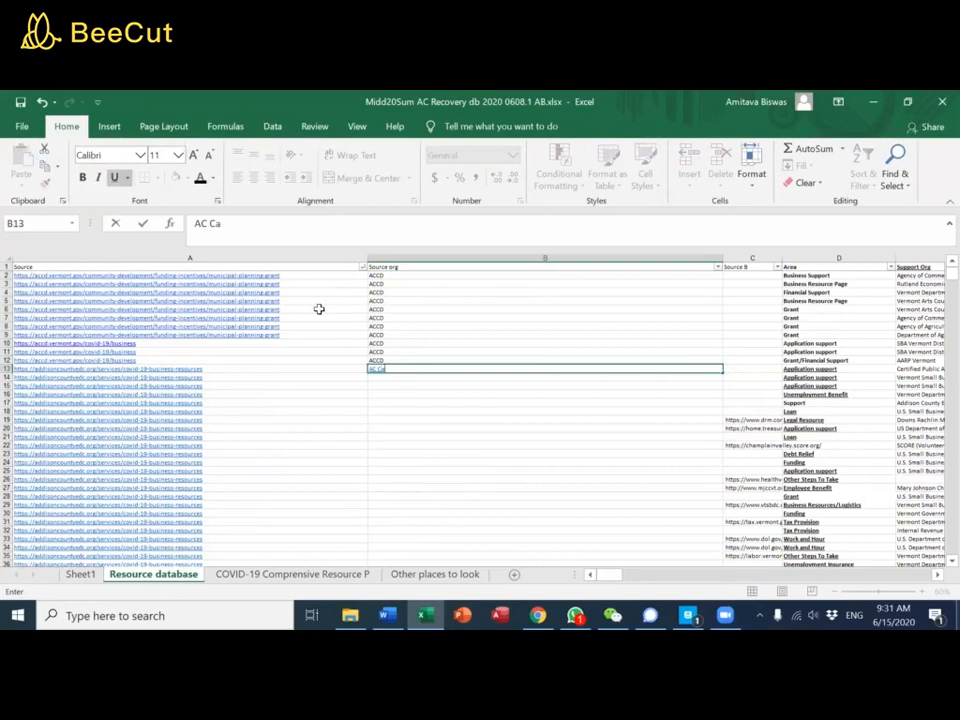
type("ber")
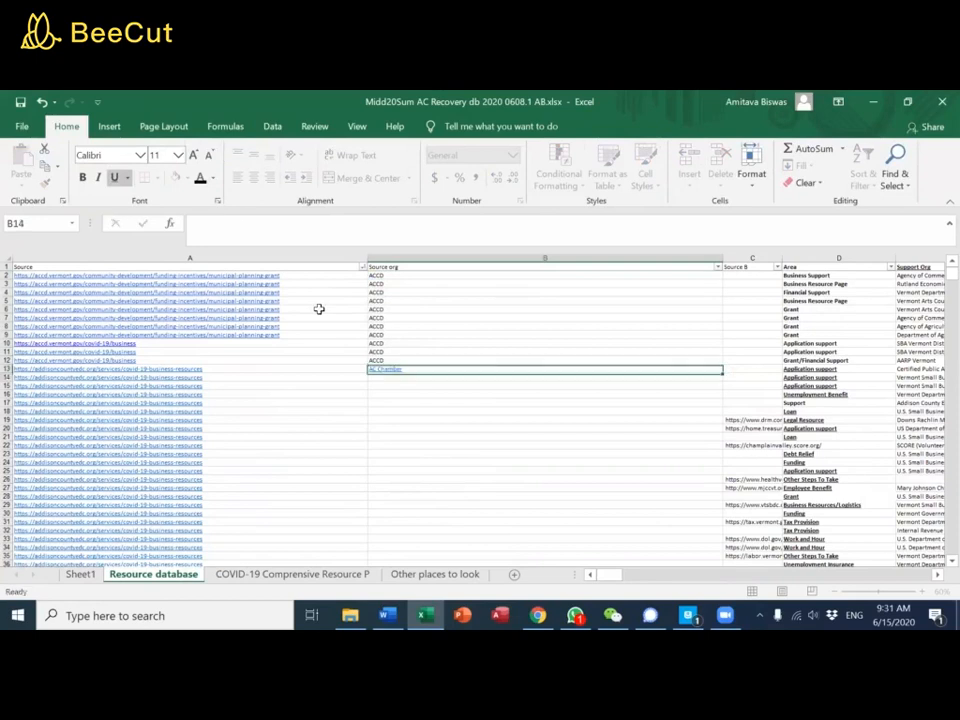
key("ctrl+Return")
key("ctrl+c")
key("shift+Down")
key("shift+Down")
key("shift+Down")
key("shift+Down")
key("shift+Down")
key("shift+Down")
key("shift+Down")
key("shift+Down")
key("shift+Down")
key("shift+Down")
key("shift+Down")
key("shift+Down")
key("shift+Down")
key("shift+Down")
key("shift+Down")
key("shift+Down")
key("shift+Down")
key("shift+Down")
key("shift+Down")
key("shift+Down")
key("shift+Down")
key("shift+Down")
key("shift+Down")
key("shift+Down")
key("shift+Down")
key("shift+Down")
key("shift+Down")
key("shift+Down")
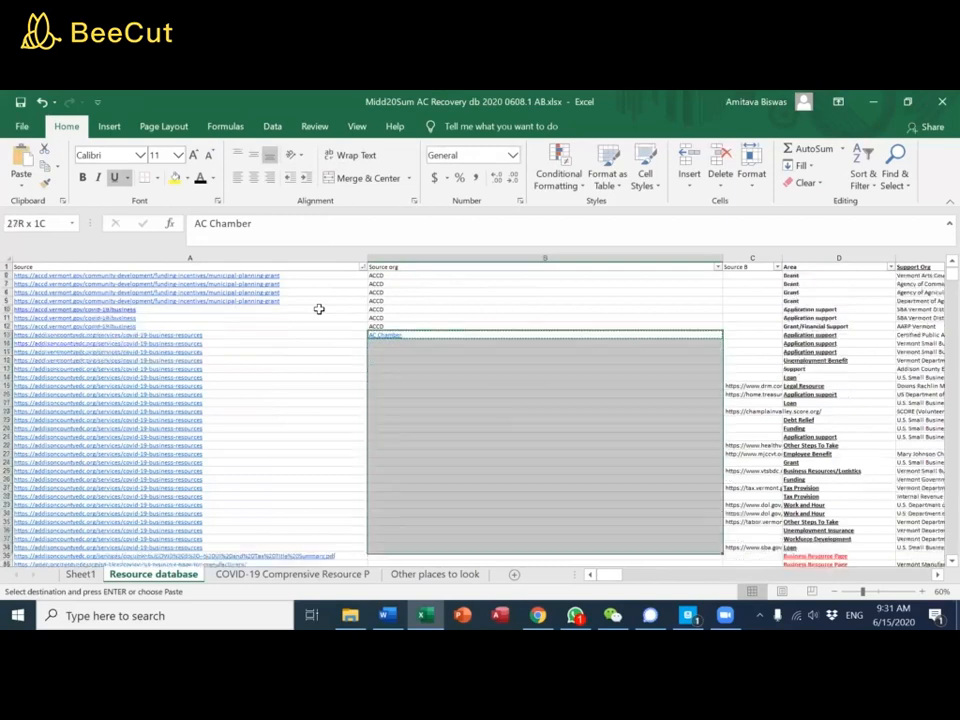
key("shift+Up")
key("shift+Up")
key("shift+Up")
key("shift+Up")
key("shift+Up")
key("shift+Up")
key("shift+Up")
key("shift+Up")
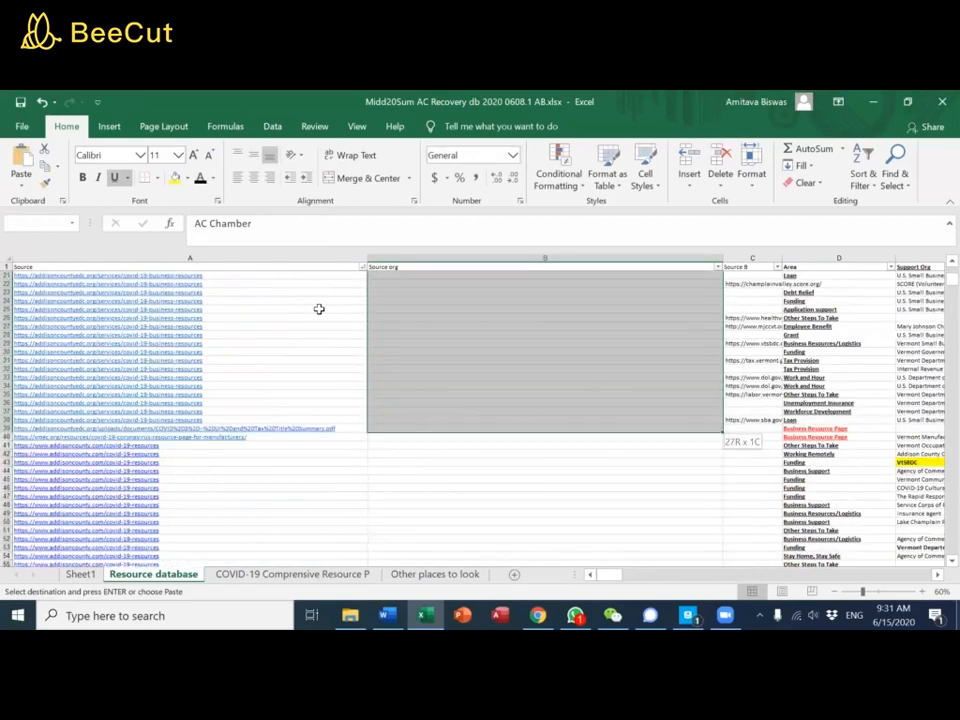
key("ctrl+v")
key("ctrl+Down")
key("Down")
key("Down")
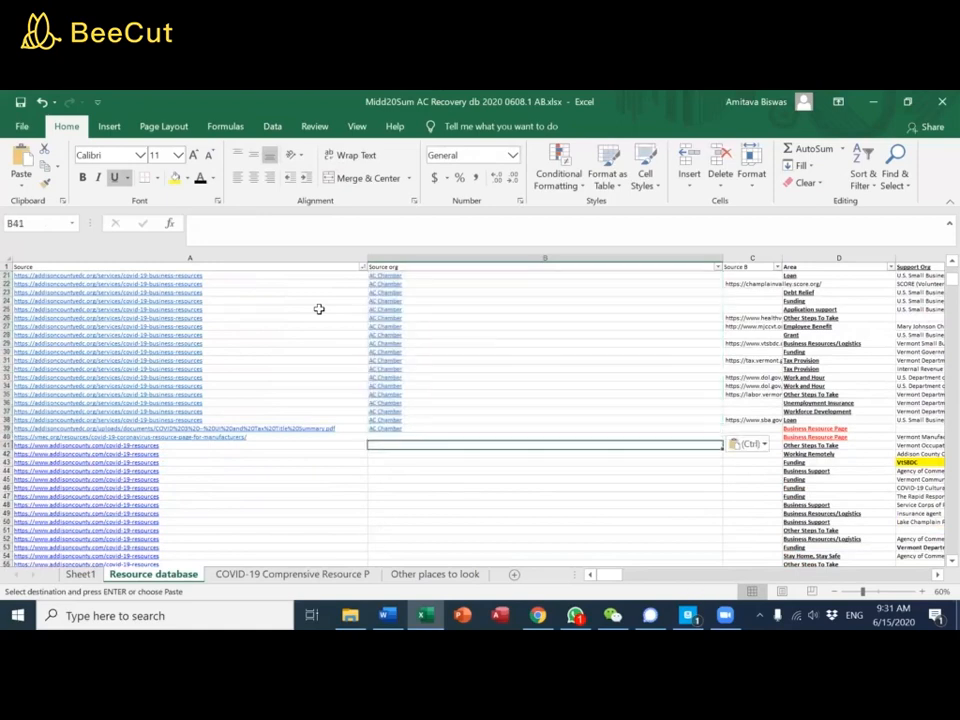
Replace the Source org entries in B13 to B39 with "ACEDC" for the addisoncountyedc.org rows
key("Up")
key("Up")
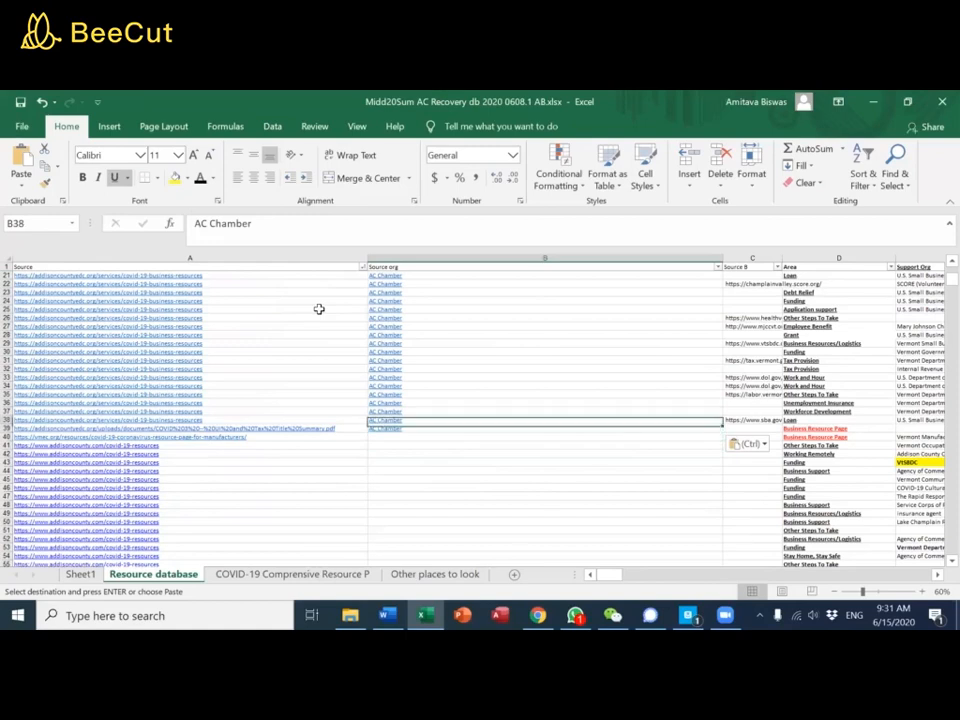
key("ctrl+Up")
key("Down")
key("Down")
key("Down")
key("Down")
key("Down")
key("Down")
key("Down")
key("Down")
key("Down")
key("Down")
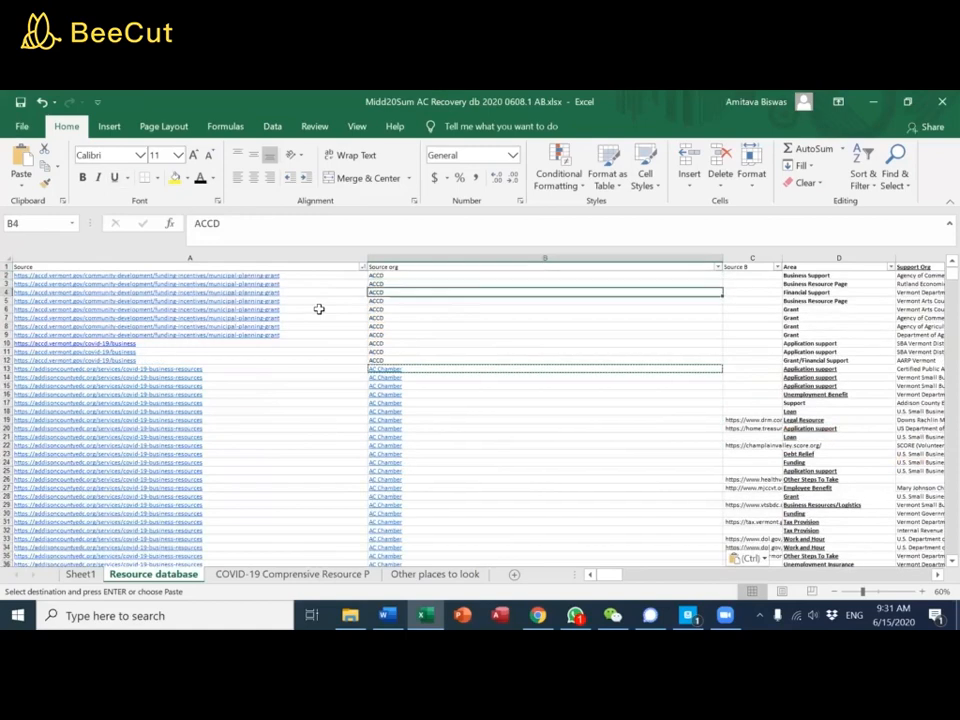
key("Down")
key("Down")
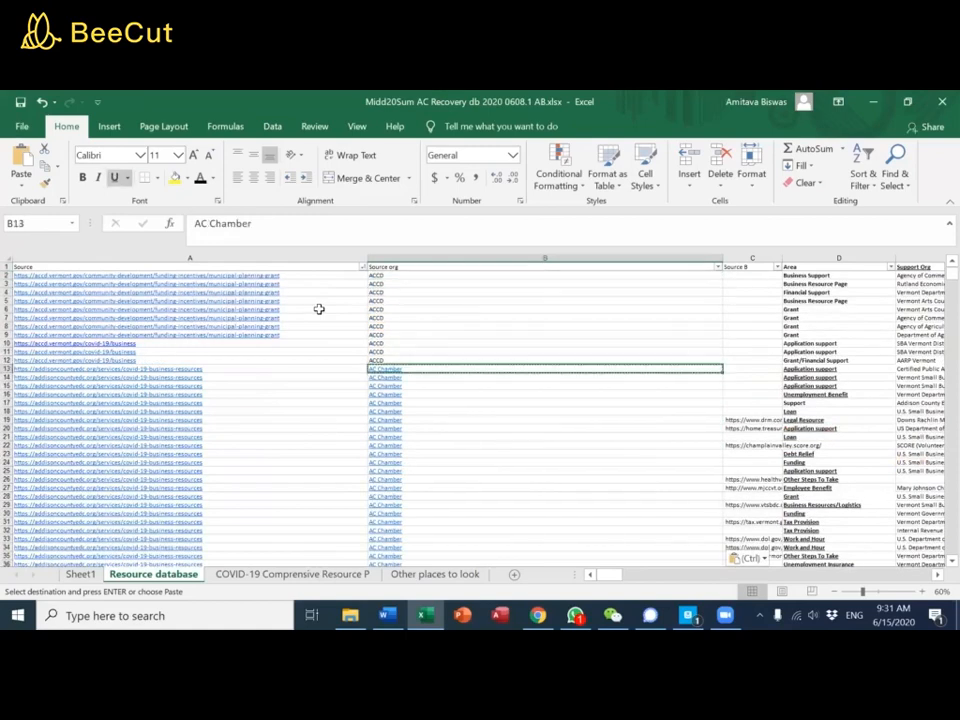
type("ACEDC")
key("Up")
key("Up")
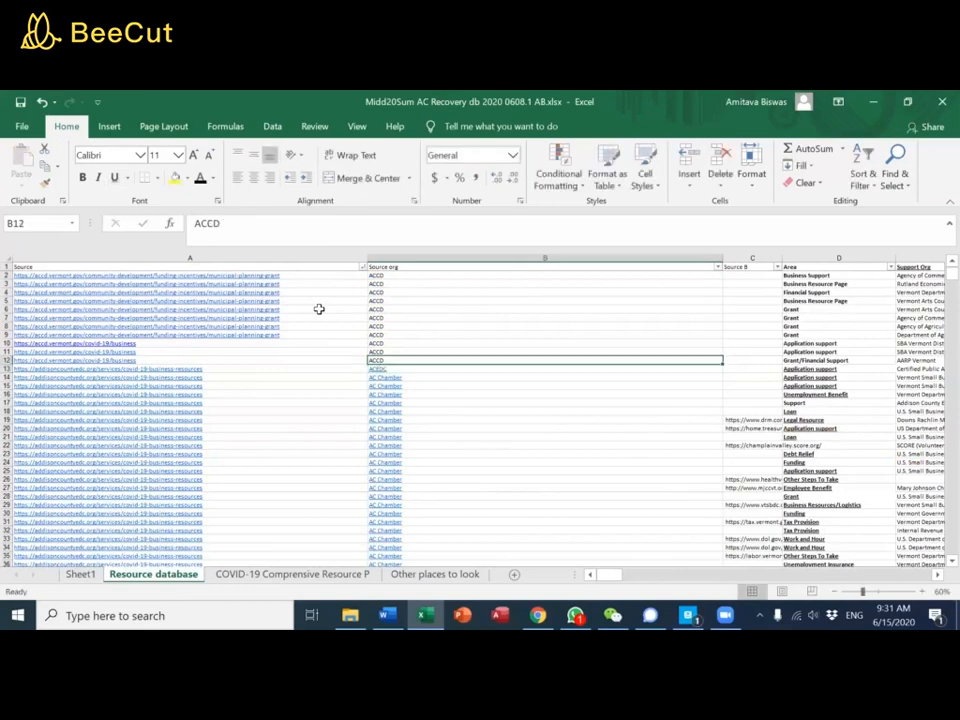
key("Down")
key("Down")
key("ctrl+c")
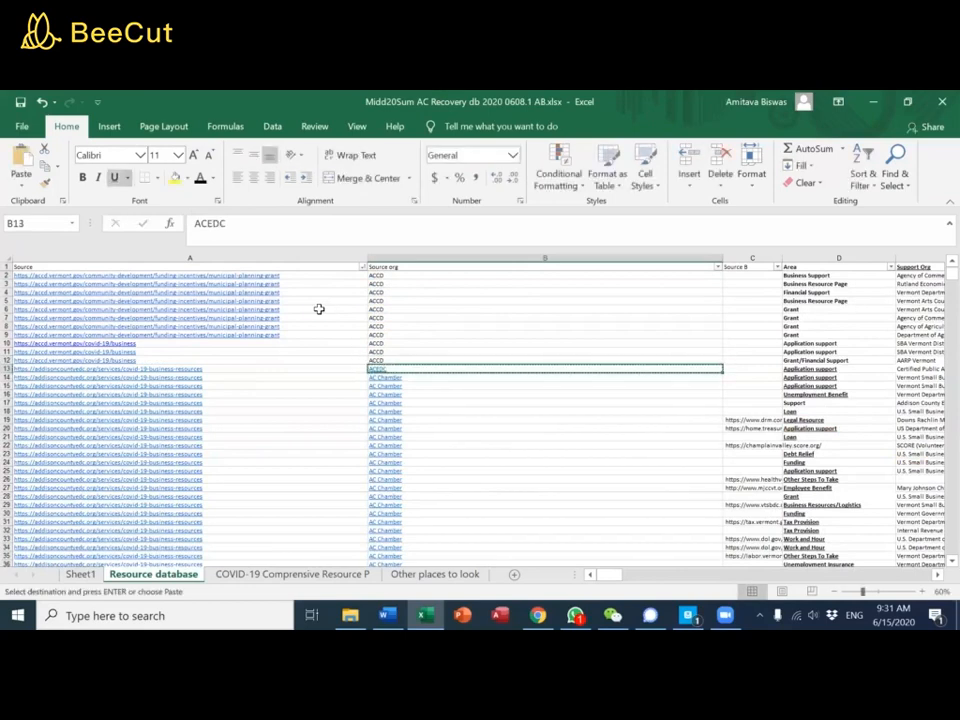
key("shift+Down")
key("shift+Down")
key("shift+Down")
key("shift+Down")
key("shift+Down")
key("shift+Down")
key("shift+Down")
key("shift+Down")
key("shift+Down")
key("shift+Down")
key("shift+Down")
key("shift+Down")
key("shift+Down")
key("shift+Down")
key("shift+Down")
key("shift+Down")
key("shift+Down")
key("shift+Down")
key("shift+Down")
key("shift+Down")
key("ctrl+v")
key("Down")
key("Down")
key("Down")
key("Down")
key("Down")
key("Down")
key("Down")
key("Down")
key("Down")
key("Down")
key("Down")
key("Down")
key("Down")
key("Down")
key("Down")
key("Down")
key("Down")
key("Down")
key("Down")
key("Down")
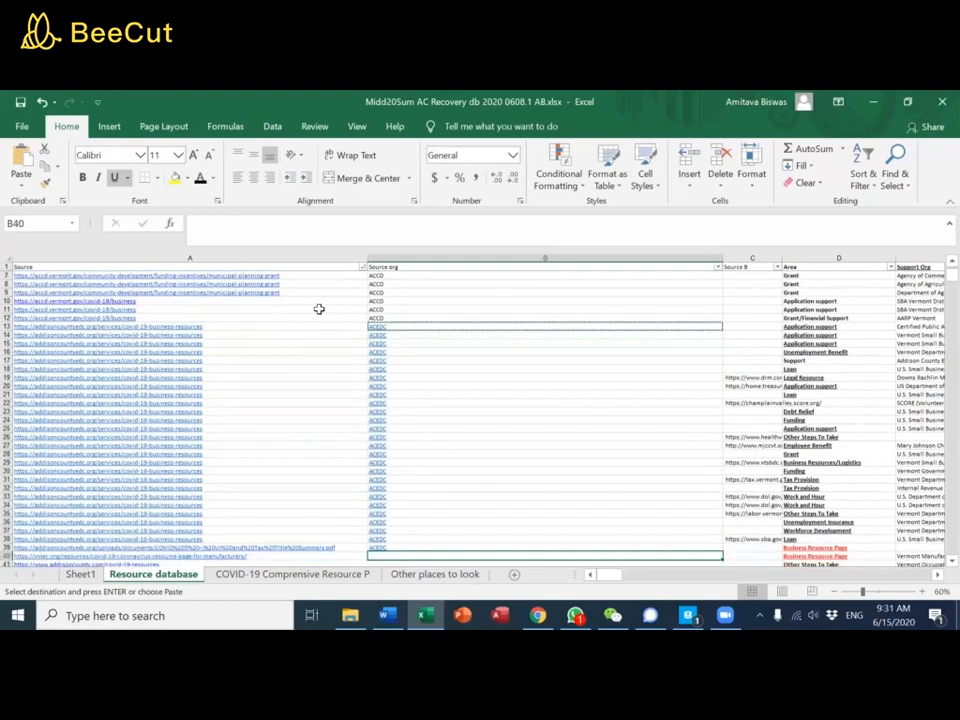
key("Up")
key("Up")
key("Up")
key("Up")
key("Up")
key("Up")
key("Up")
key("Up")
key("Up")
key("Up")
key("Up")
key("Up")
key("Up")
key("Up")
key("Up")
key("Up")
key("Up")
key("Up")
key("Up")
key("Up")
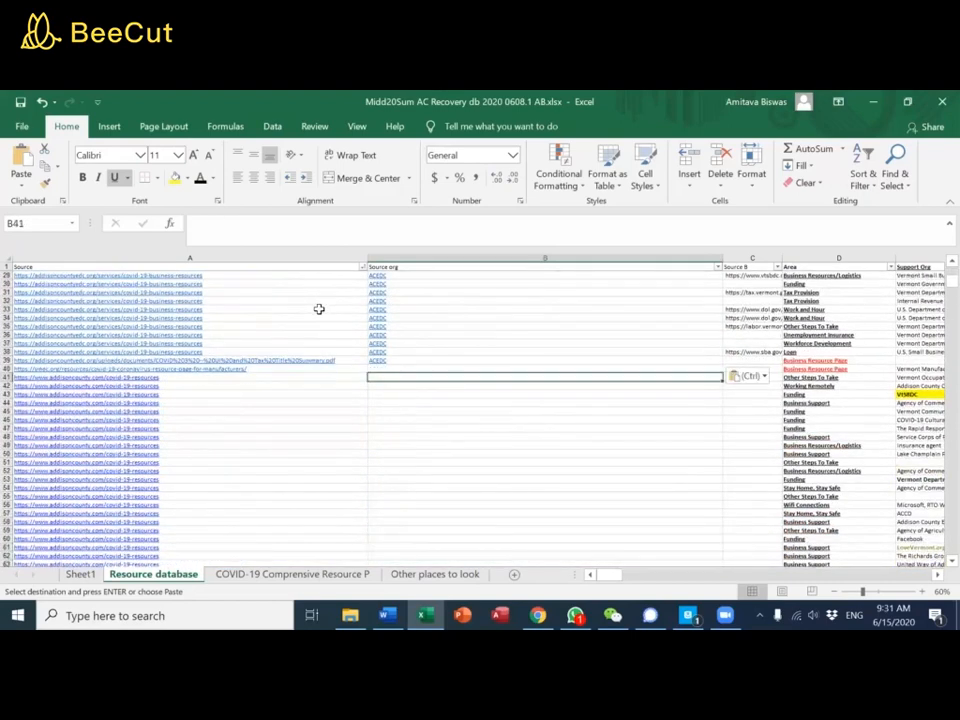
type("AC Chamb")
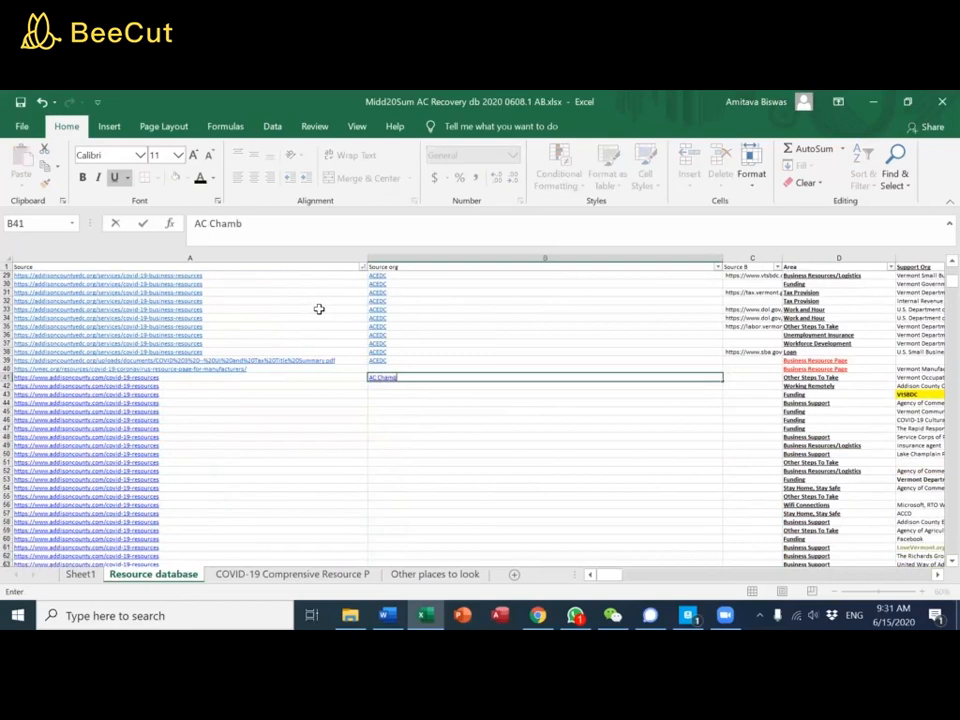
type("er")
key("ctrl+Return")
key("ctrl+c")
key("shift+Down")
key("shift+Down")
key("shift+Down")
key("shift+Down")
key("shift+Down")
key("shift+Down")
key("shift+Down")
key("shift+Down")
key("shift+Down")
key("shift+Down")
key("shift+Down")
key("shift+Down")
key("shift+Down")
key("shift+Down")
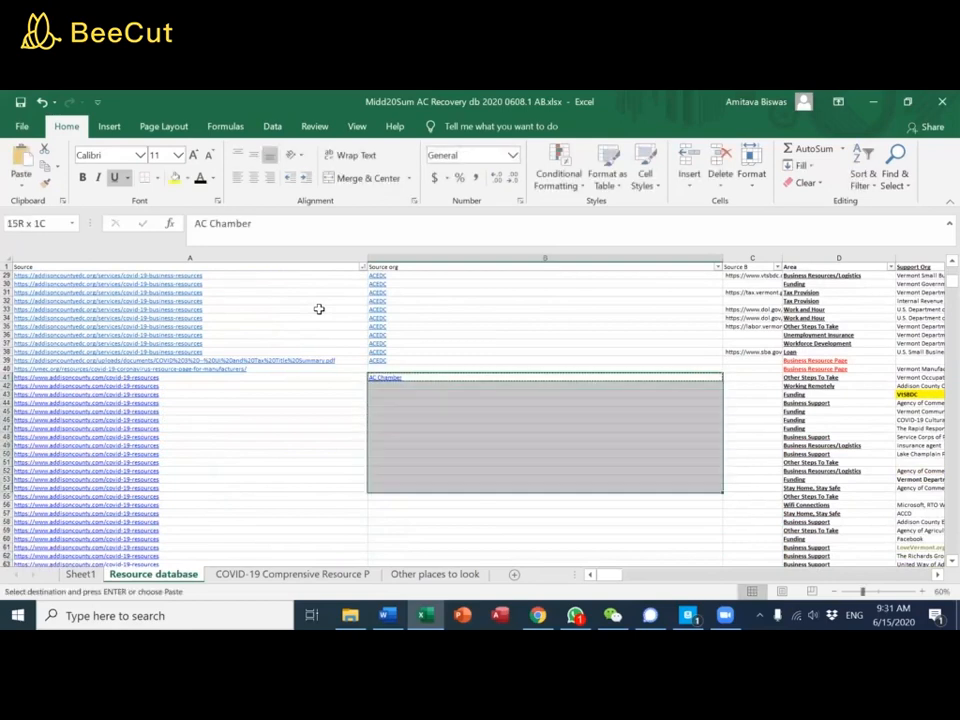
key("shift+Down")
key("shift+Down")
key("shift+Down")
key("shift+Down")
key("shift+Down")
key("shift+Down")
key("shift+Down")
key("shift+Down")
key("shift+Down")
key("shift+Down")
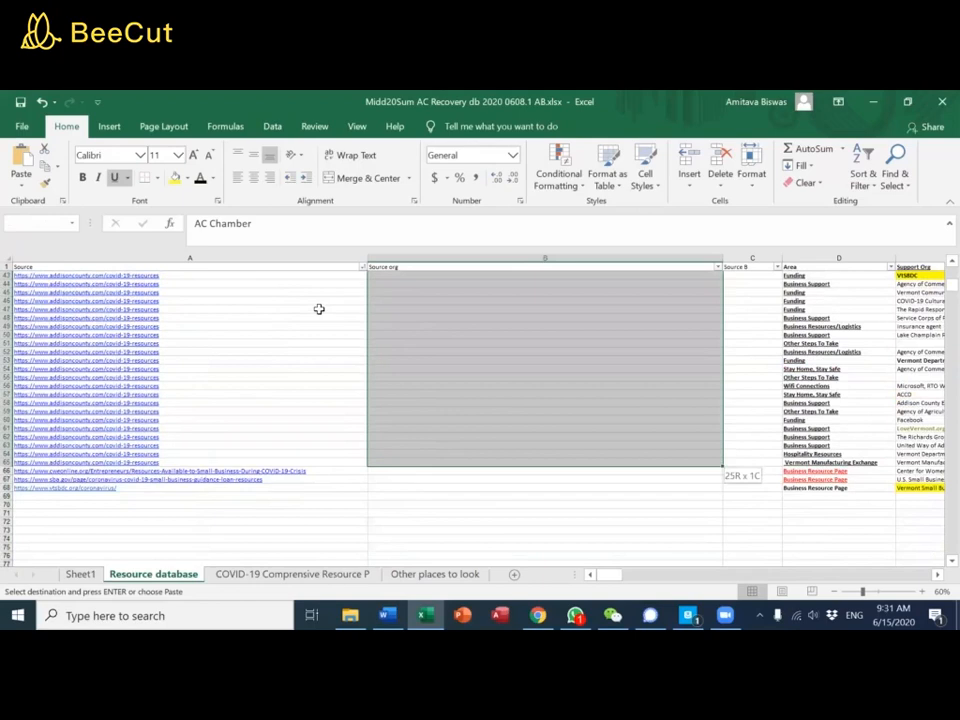
key("ctrl+v")
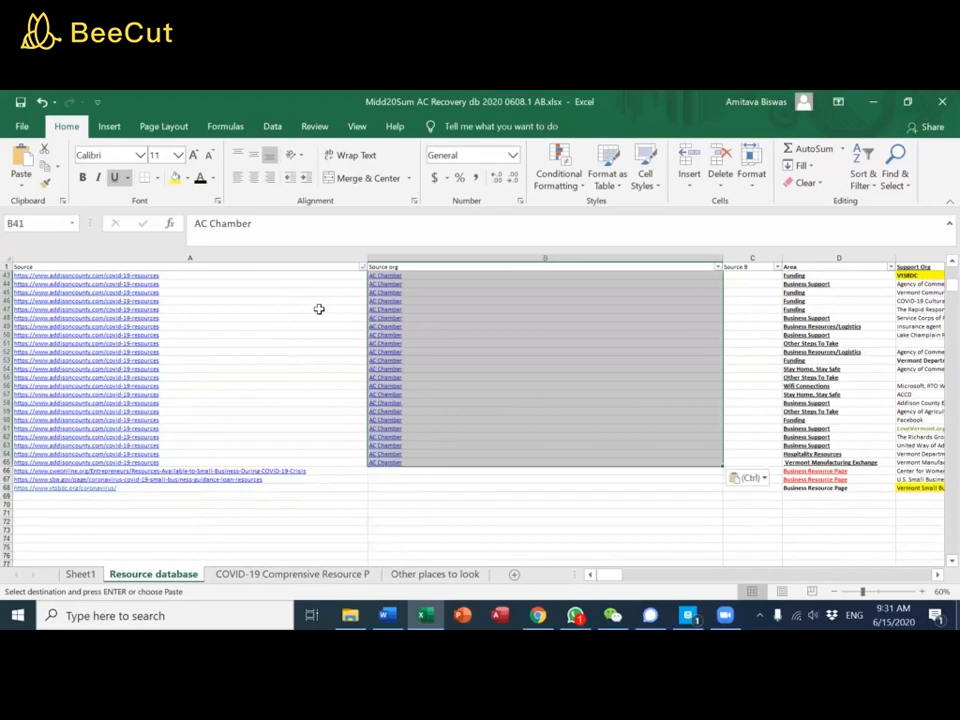
Narrow the Source org column so it just fits its short organization names
left_click(478, 353)
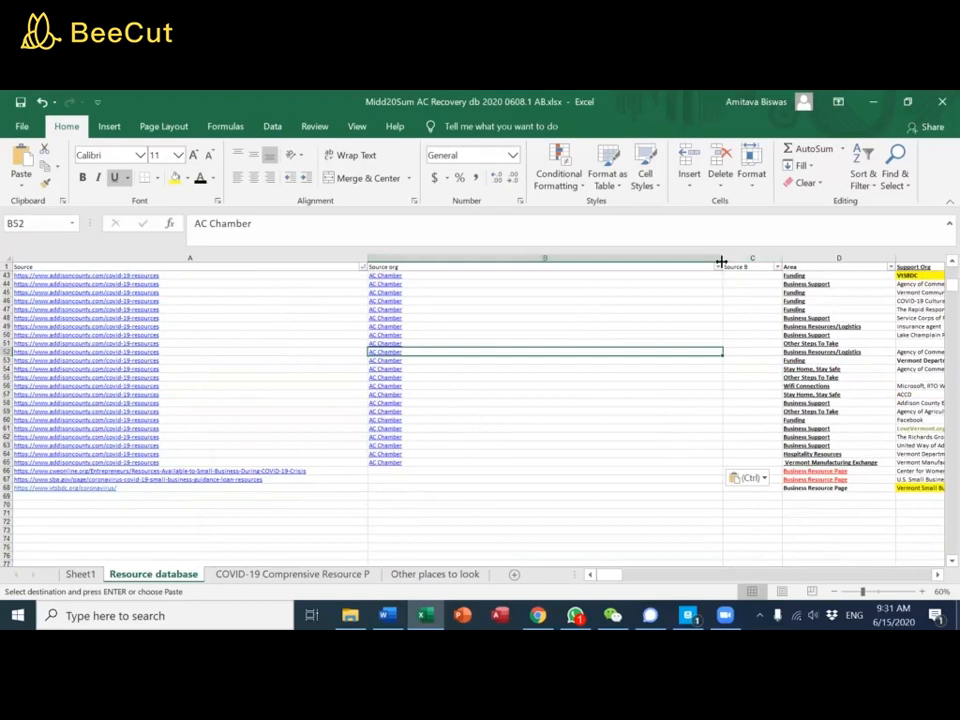
left_click_drag(721, 262, 412, 262)
scroll(193, 268, "up", 4)
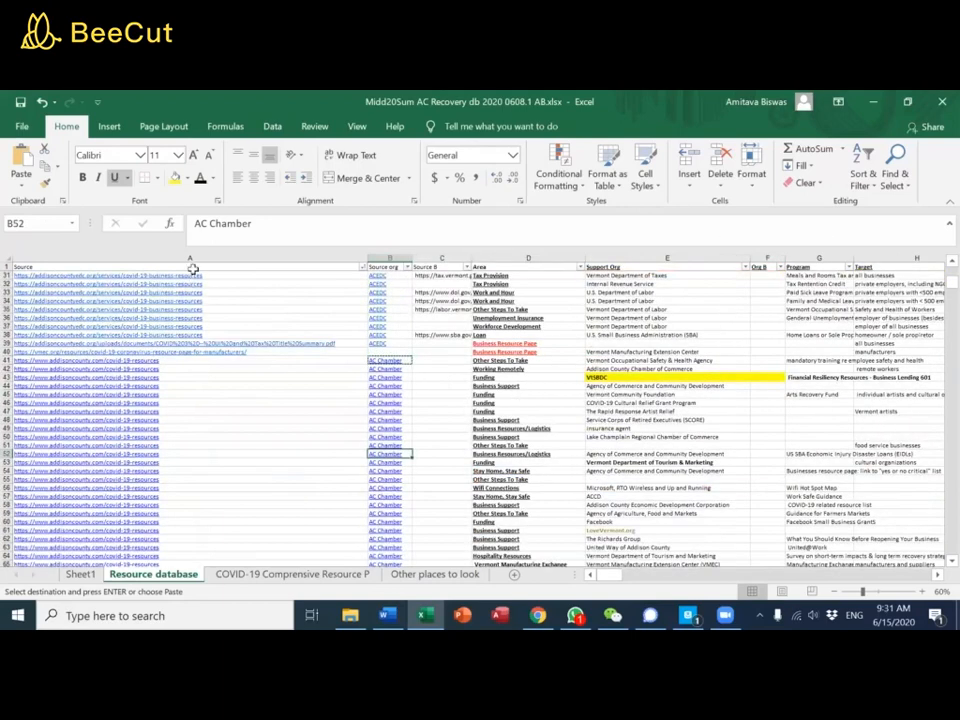
Rename the column header in A1 to "URL"
scroll(193, 268, "up", 1)
left_click(191, 265)
type("URL")
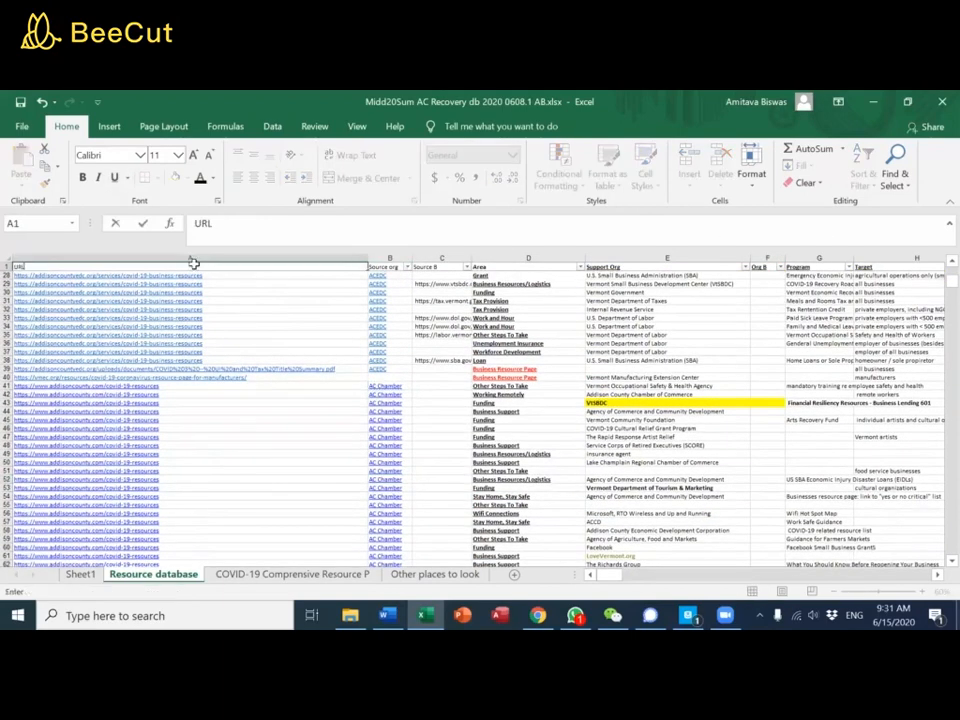
key("Return")
Move the Source org column in front of the URL column, making it column A
left_click(377, 258)
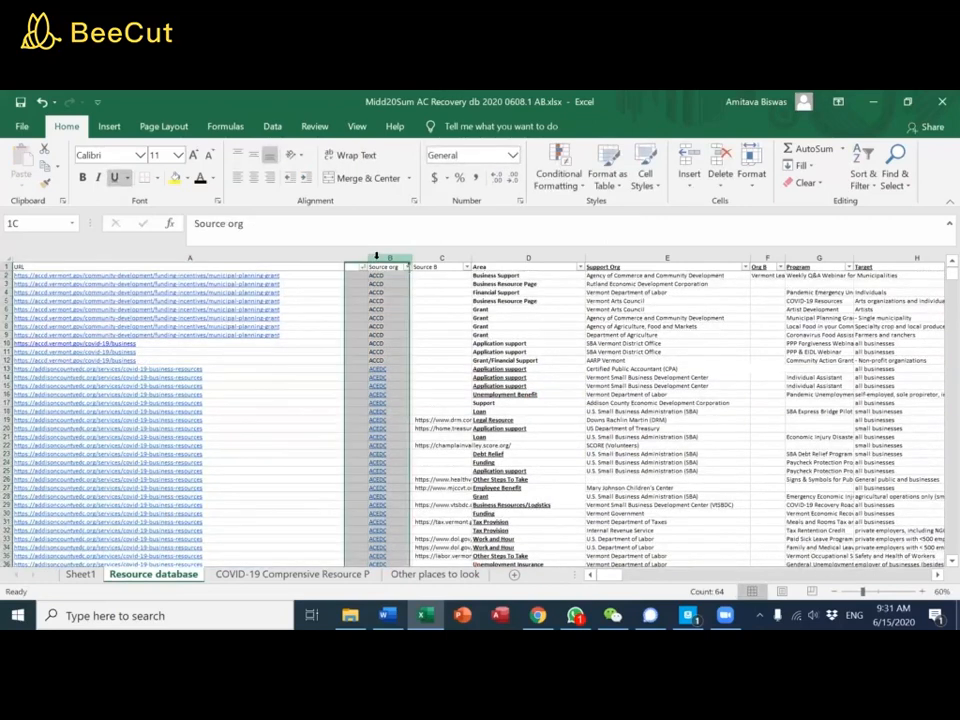
left_click(208, 259)
key("ctrl+c")
right_click(214, 260)
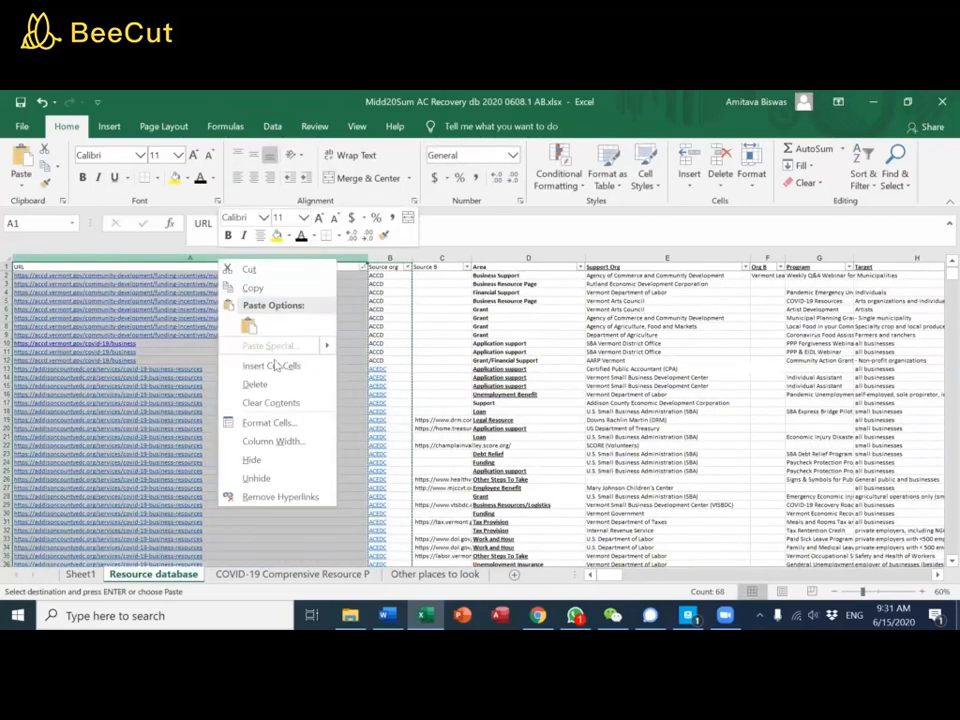
left_click(271, 366)
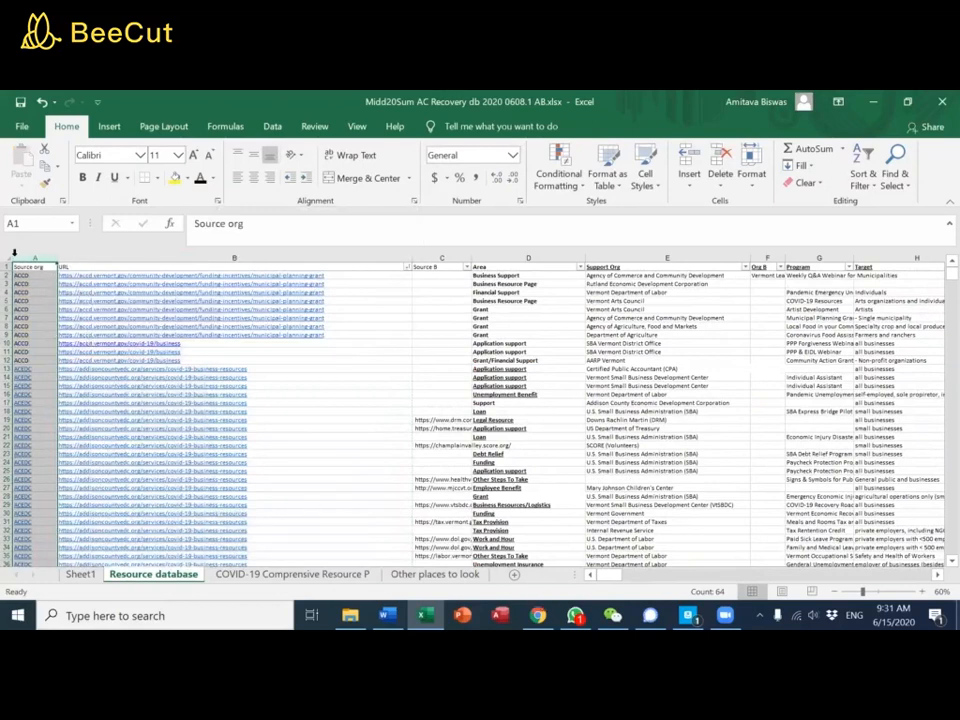
left_click(122, 292)
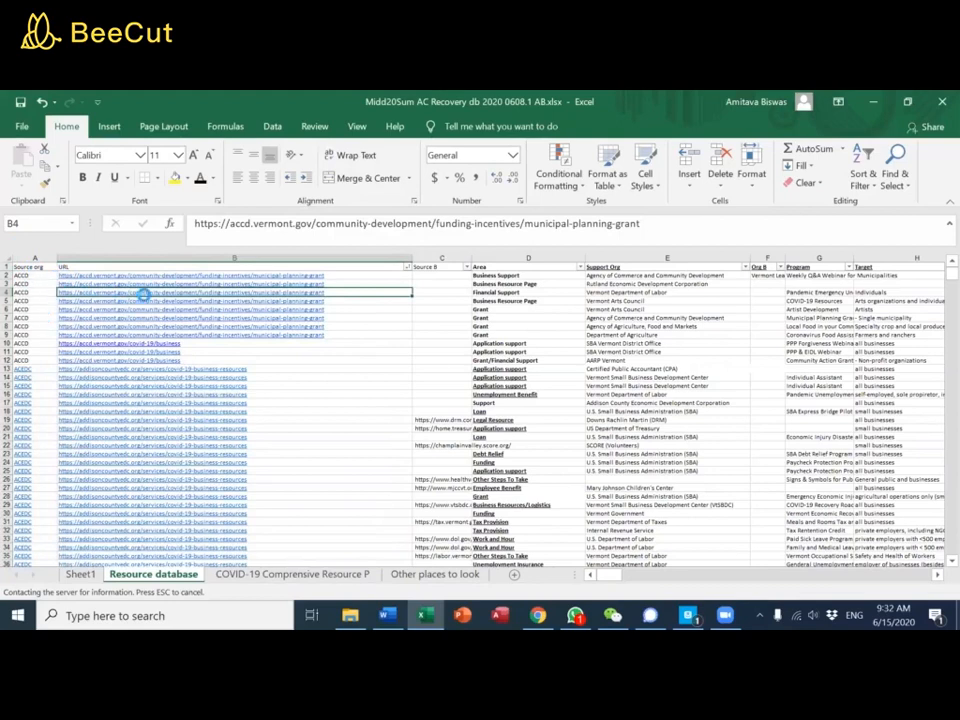
left_click(169, 352)
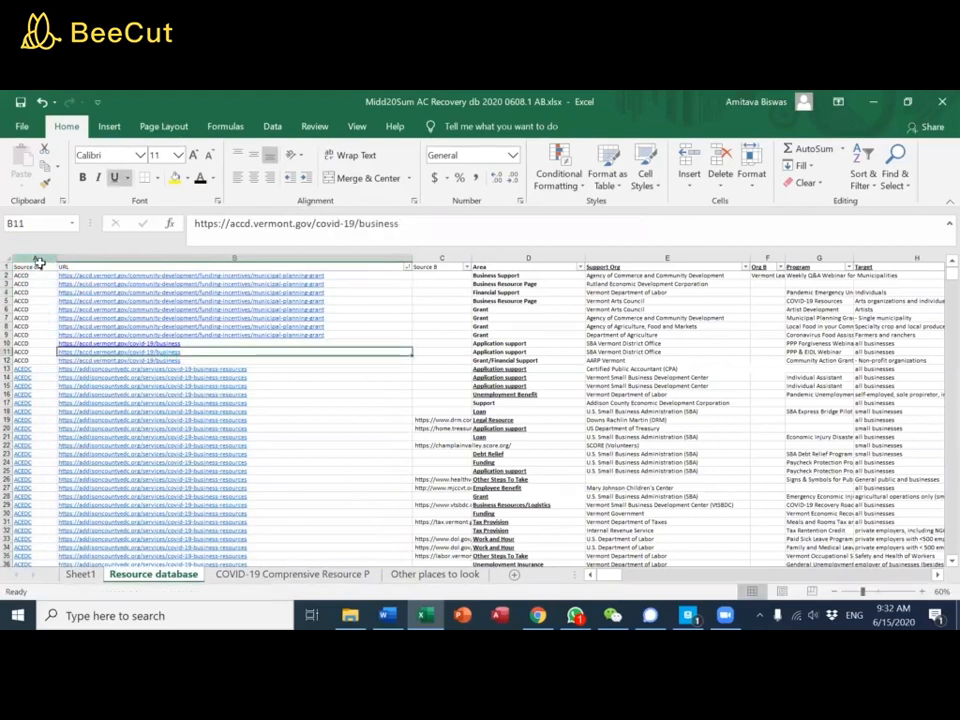
Select the table from the Source org header through the Duration column, remove the existing filter and reapply it
left_click(36, 265)
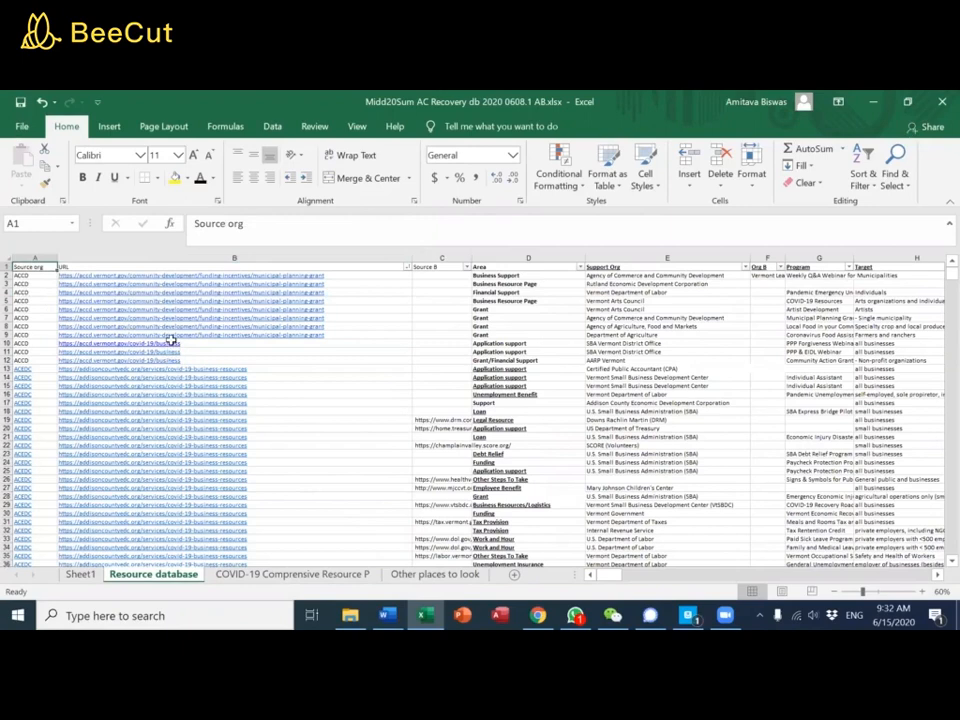
key("ctrl+shift+Down")
key("ctrl+shift+Right")
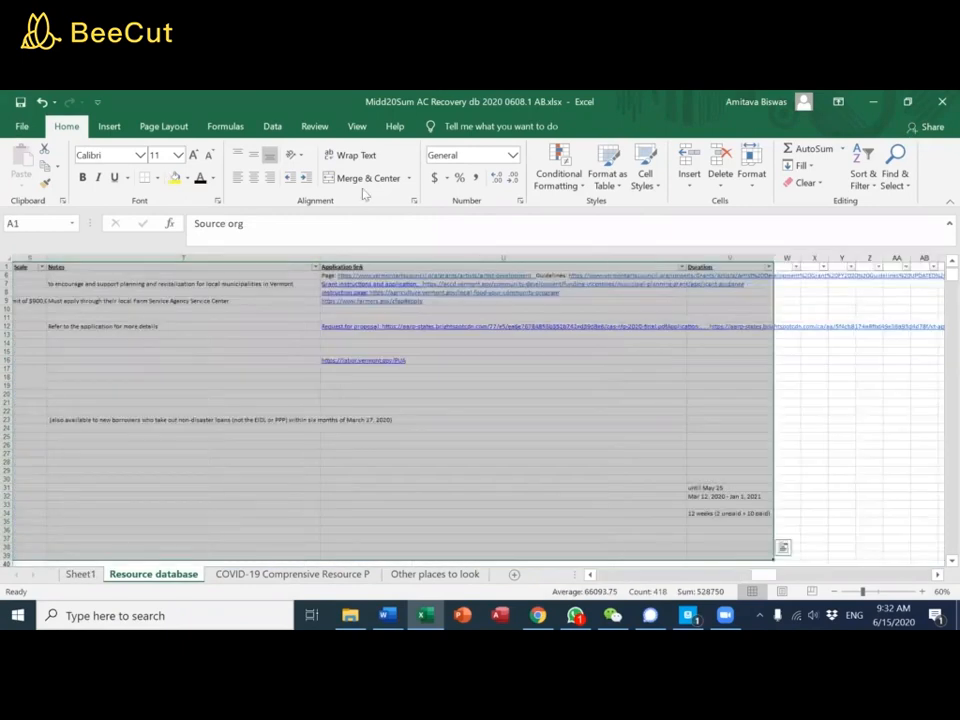
left_click(276, 129)
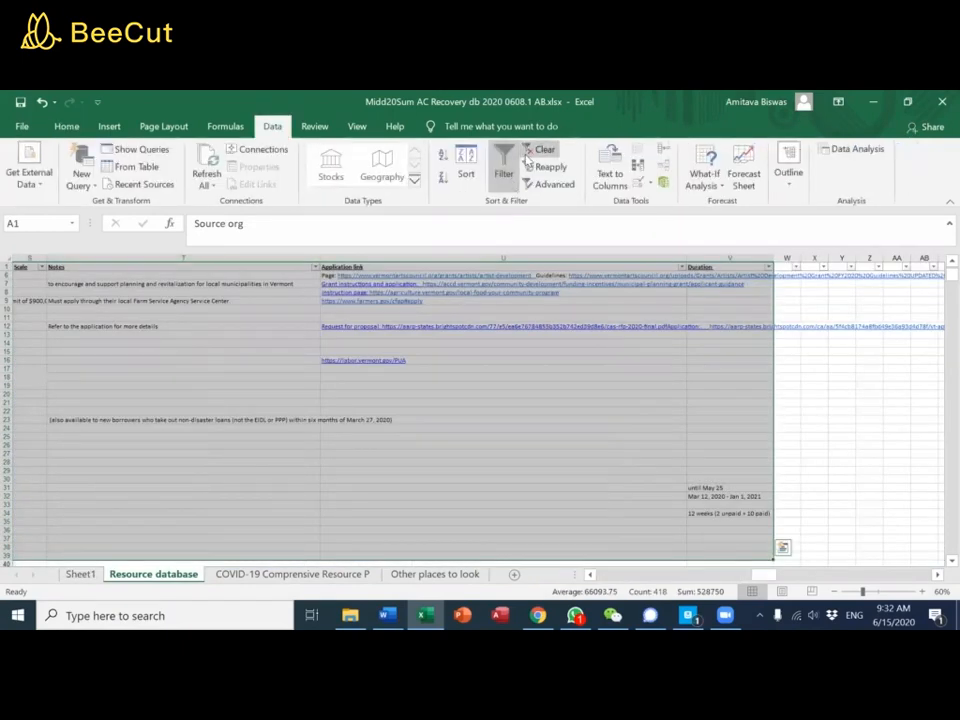
left_click(504, 166)
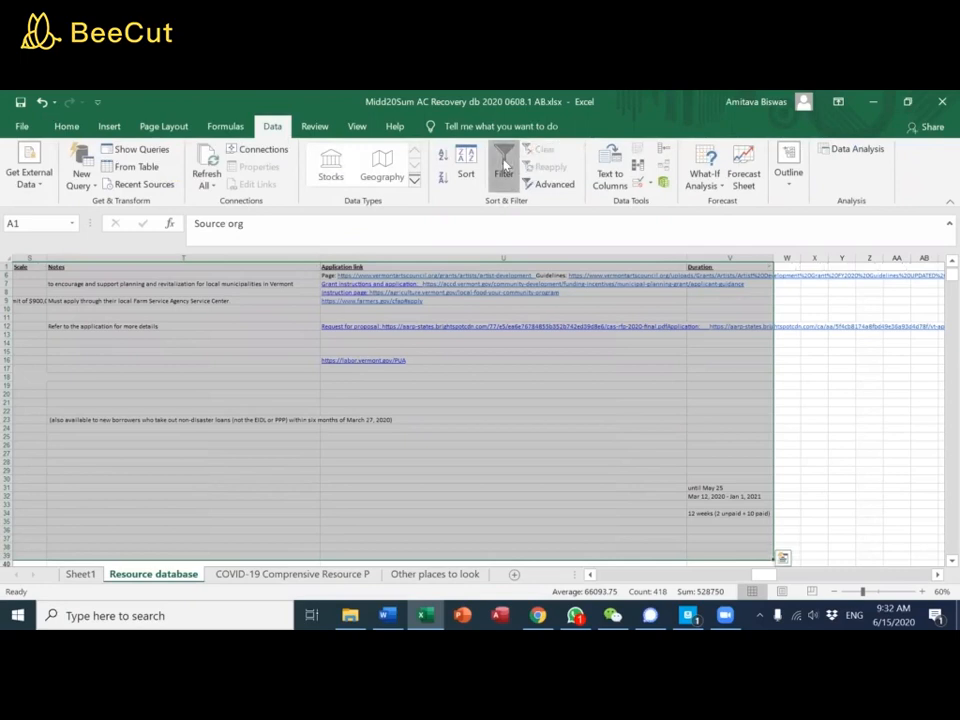
left_click(504, 166)
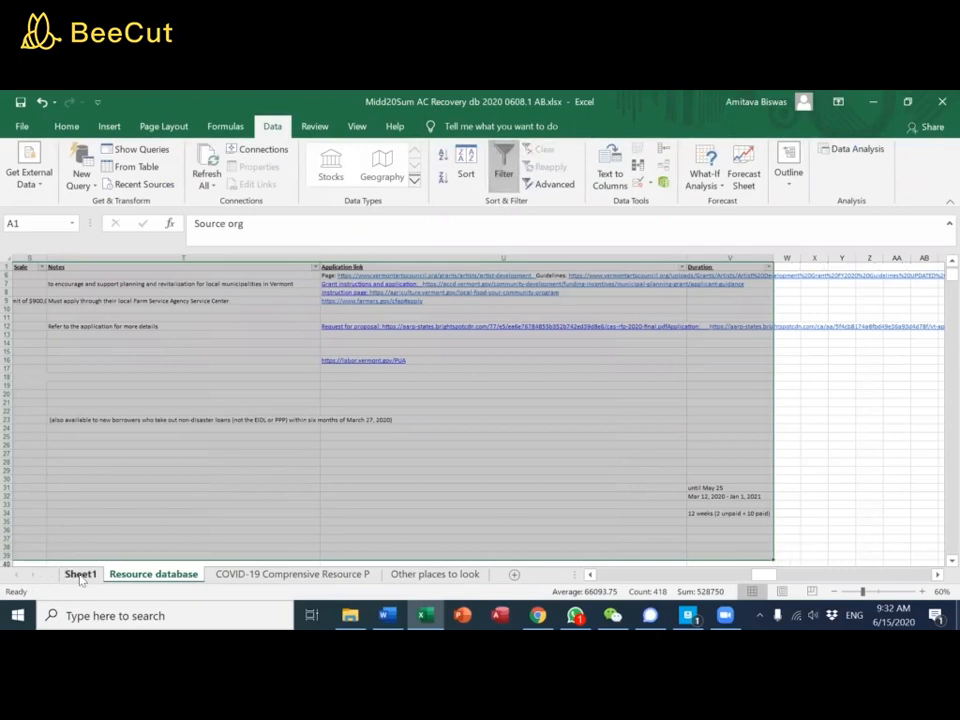
Delete Sheet1 with the old pivot table of source URLs
left_click(80, 575)
right_click(80, 575)
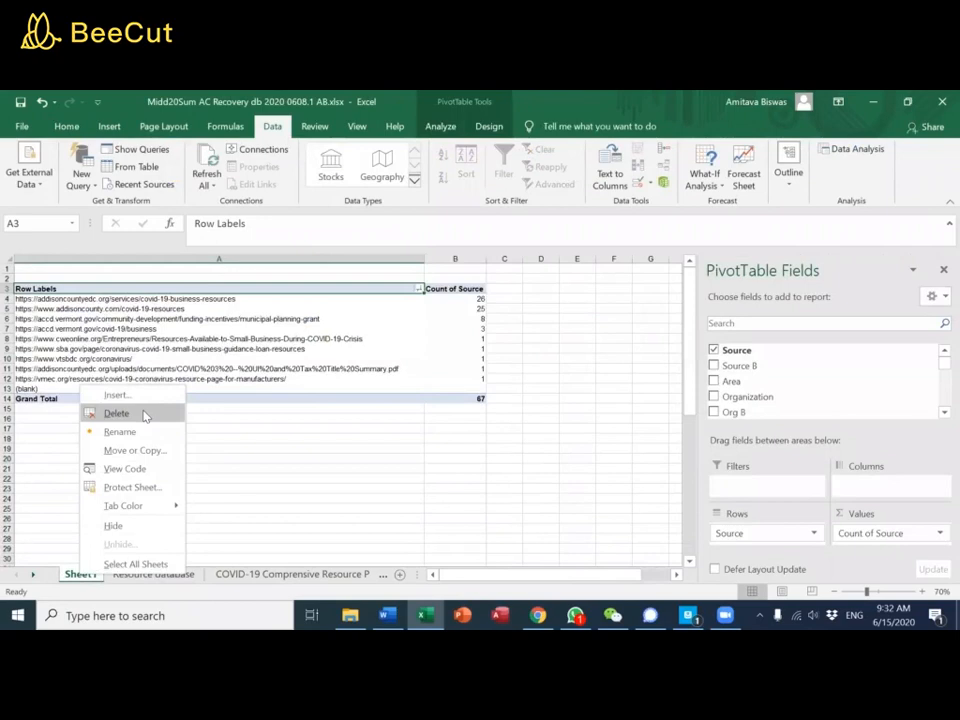
left_click(145, 414)
left_click(454, 396)
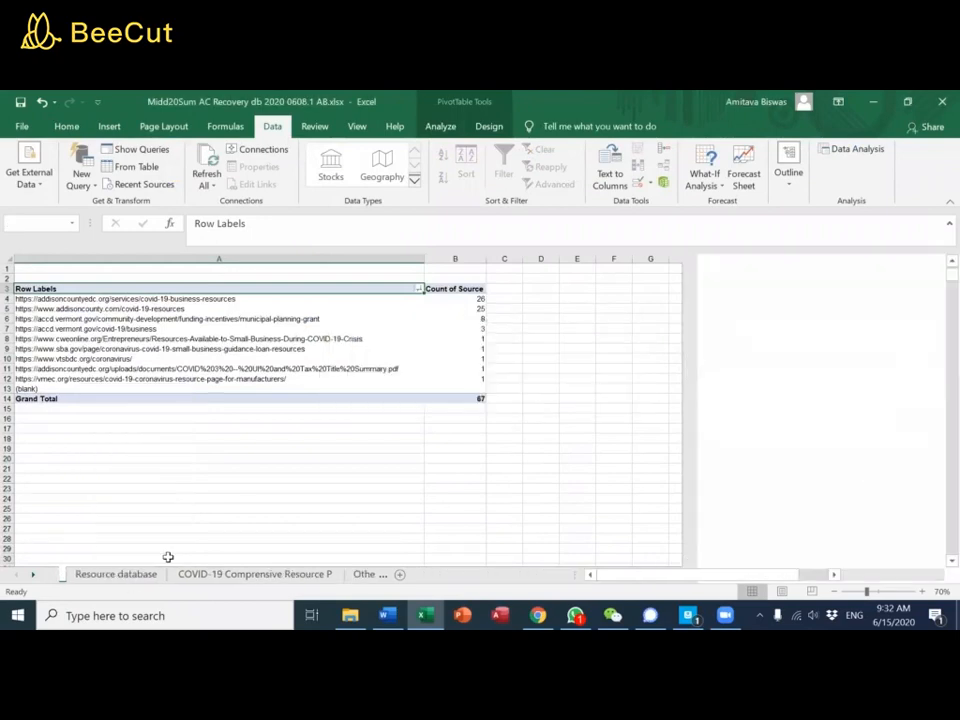
Create a pivot table from the full resource table on a new sheet, with Source org as rows and Count of URL as values
left_click(138, 501)
key("Left")
key("Left")
key("Left")
key("Left")
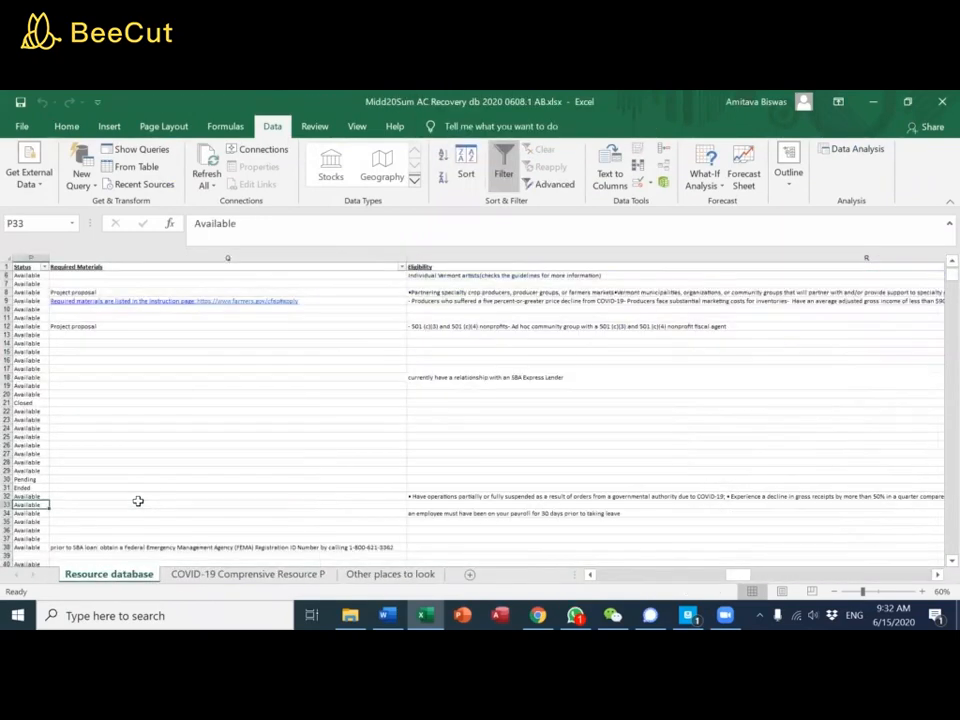
key("ctrl+Home")
key("ctrl+shift+Down")
key("ctrl+shift+Right")
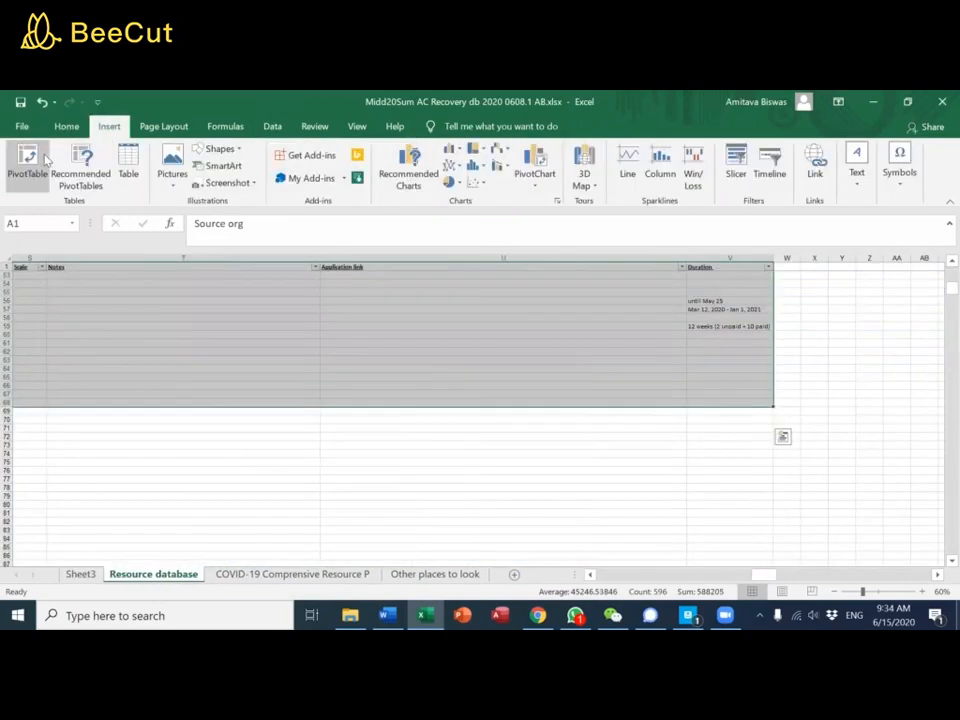
left_click(44, 159)
key("Return")
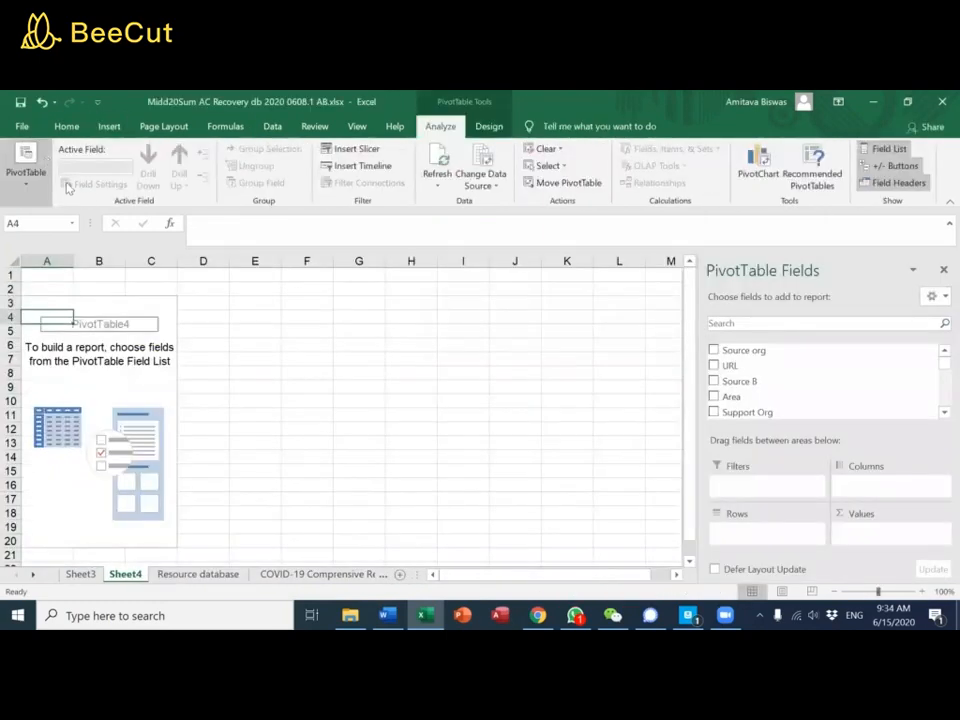
left_click_drag(786, 358, 760, 533)
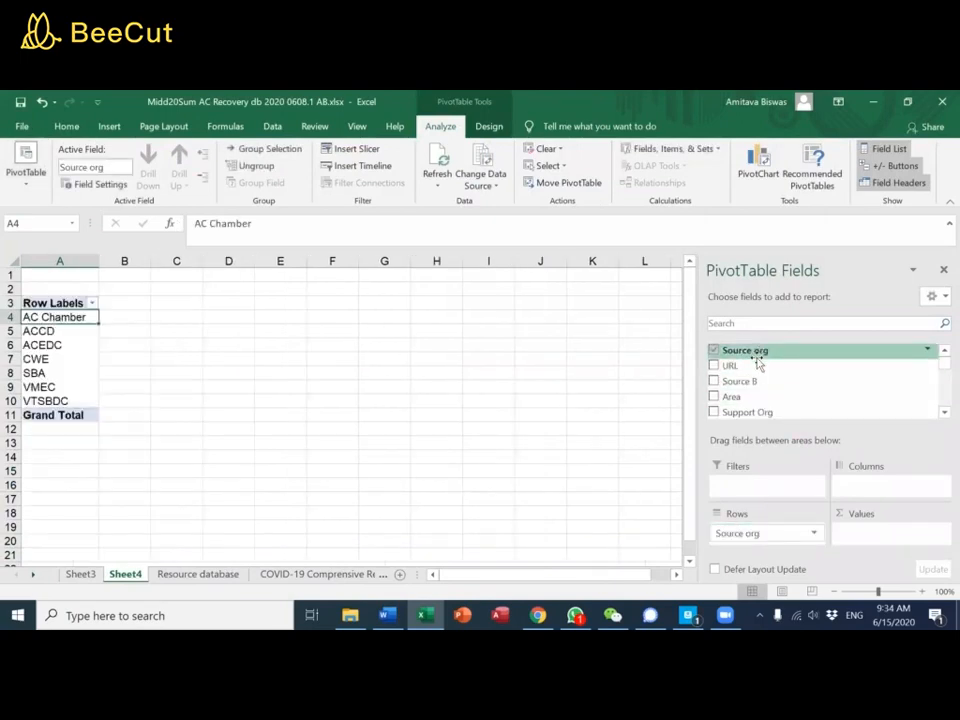
left_click_drag(756, 365, 870, 526)
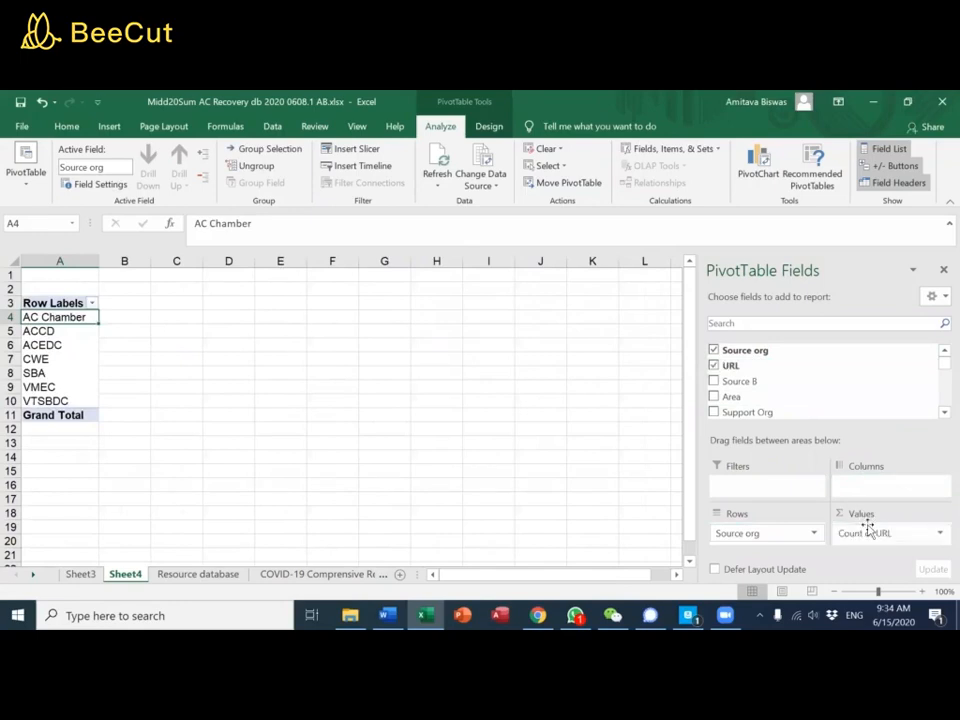
Delete Sheet3 with the outdated source organization pivot table
left_click(82, 576)
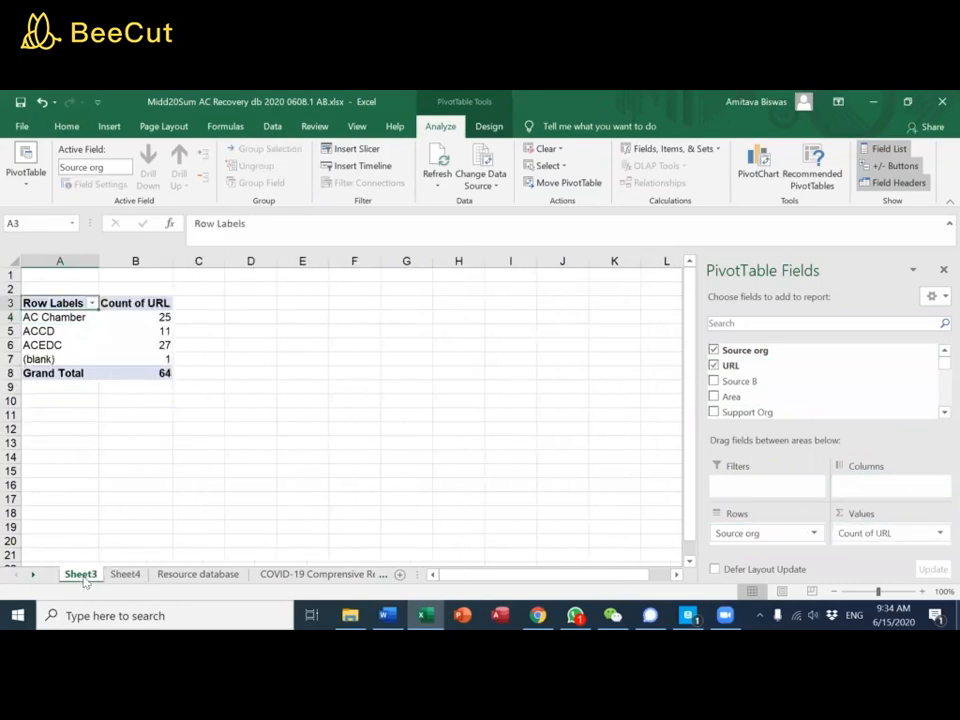
right_click(82, 576)
left_click(139, 430)
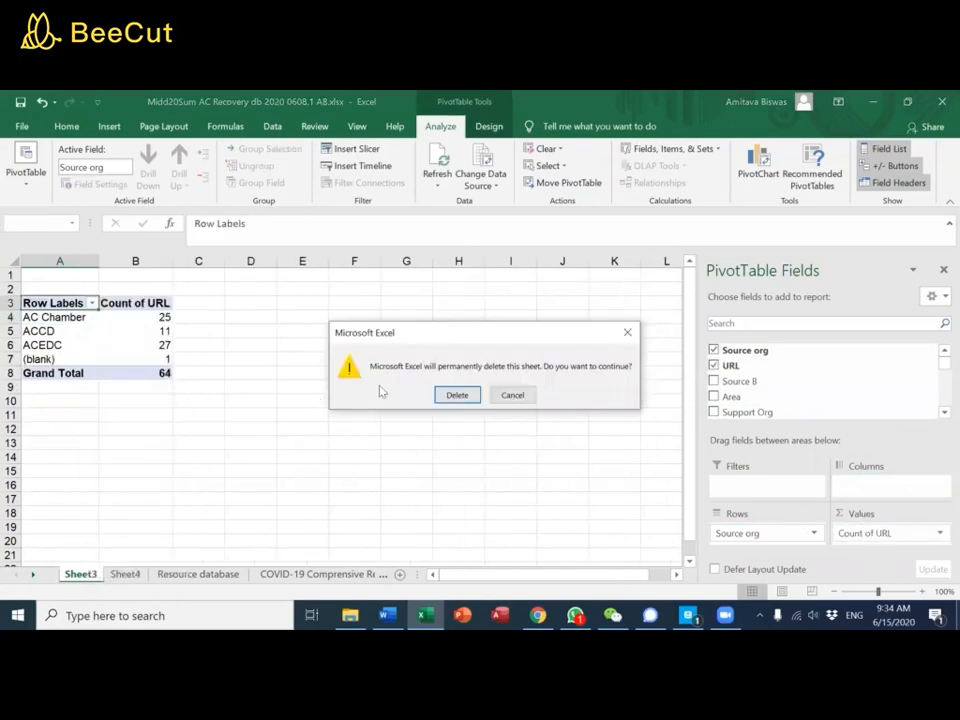
left_click(446, 396)
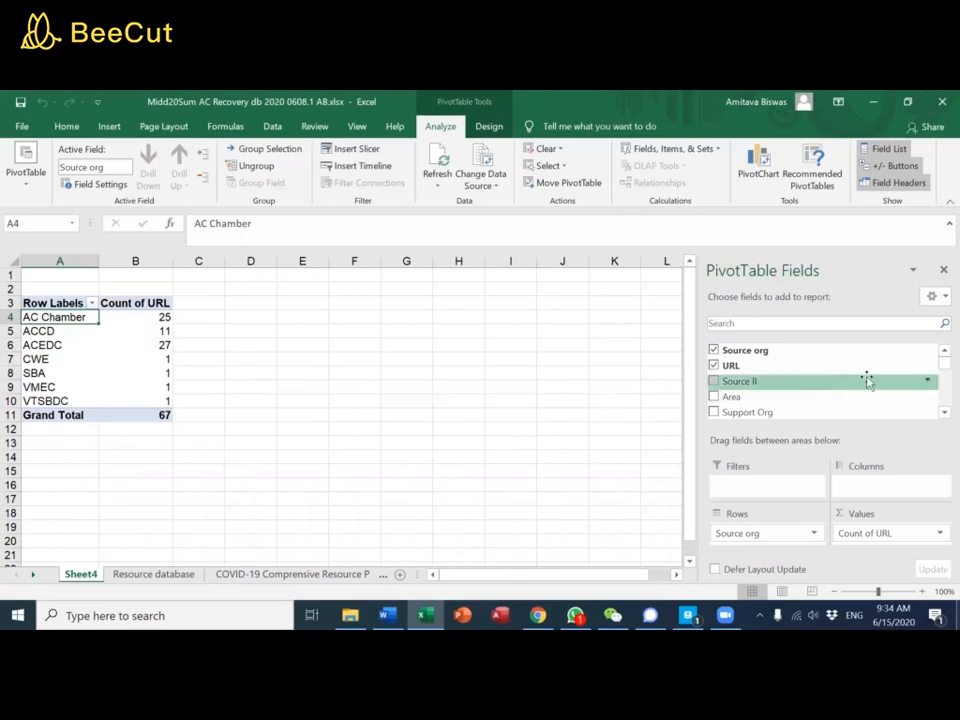
Move Source org to the pivot table's columns and add Target as the row field
scroll(868, 382, "down", 3)
left_click_drag(771, 534, 835, 497)
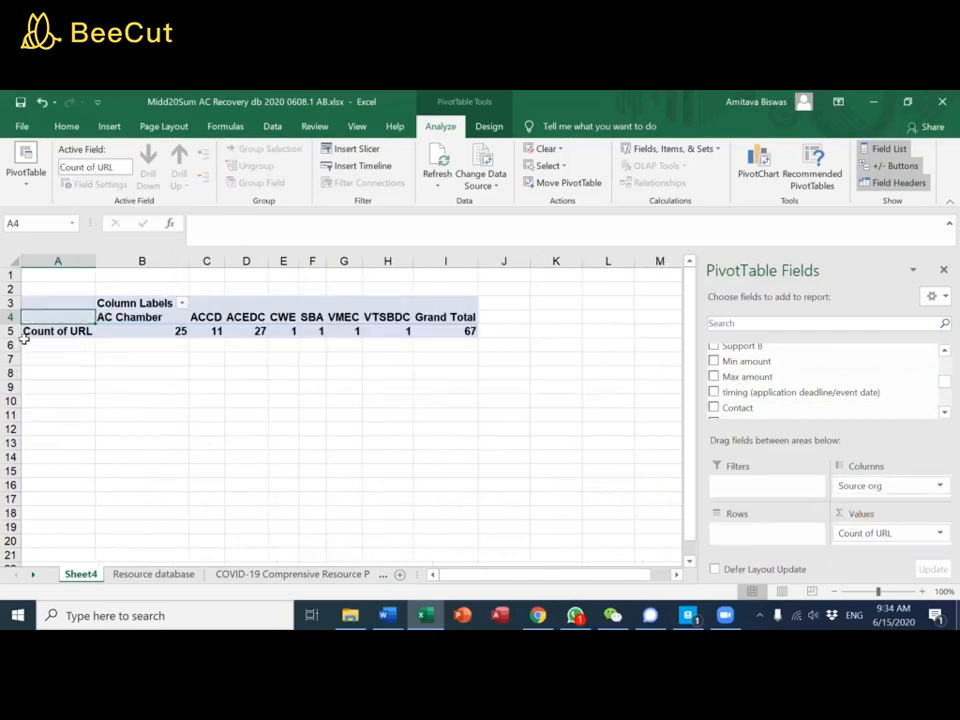
scroll(875, 378, "down", 3)
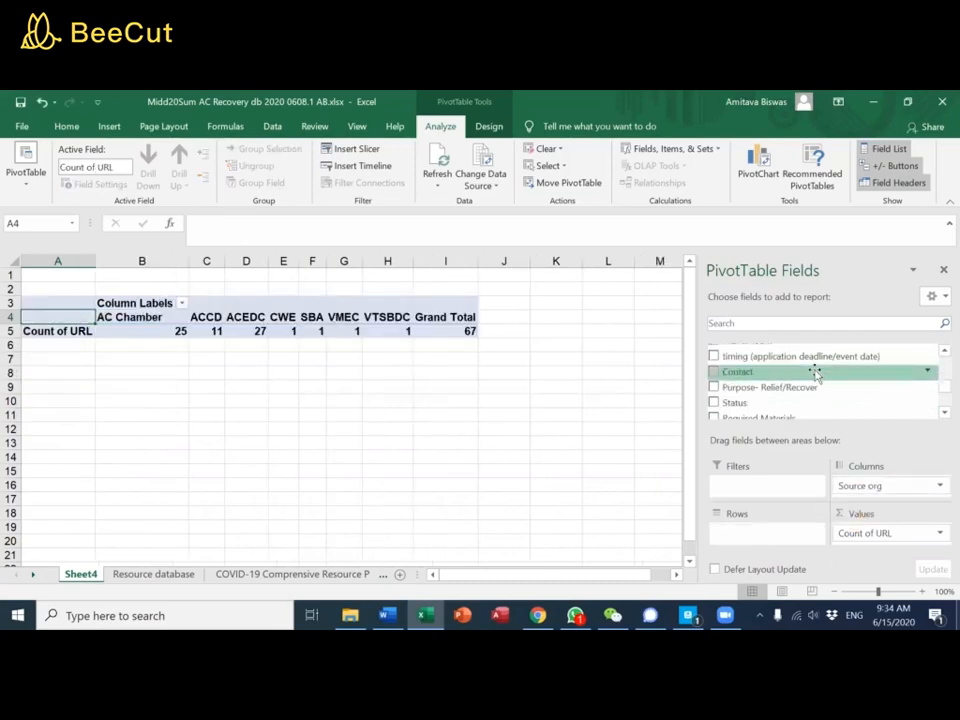
scroll(814, 383, "down", 2)
scroll(814, 383, "up", 5)
left_click_drag(776, 350, 775, 531)
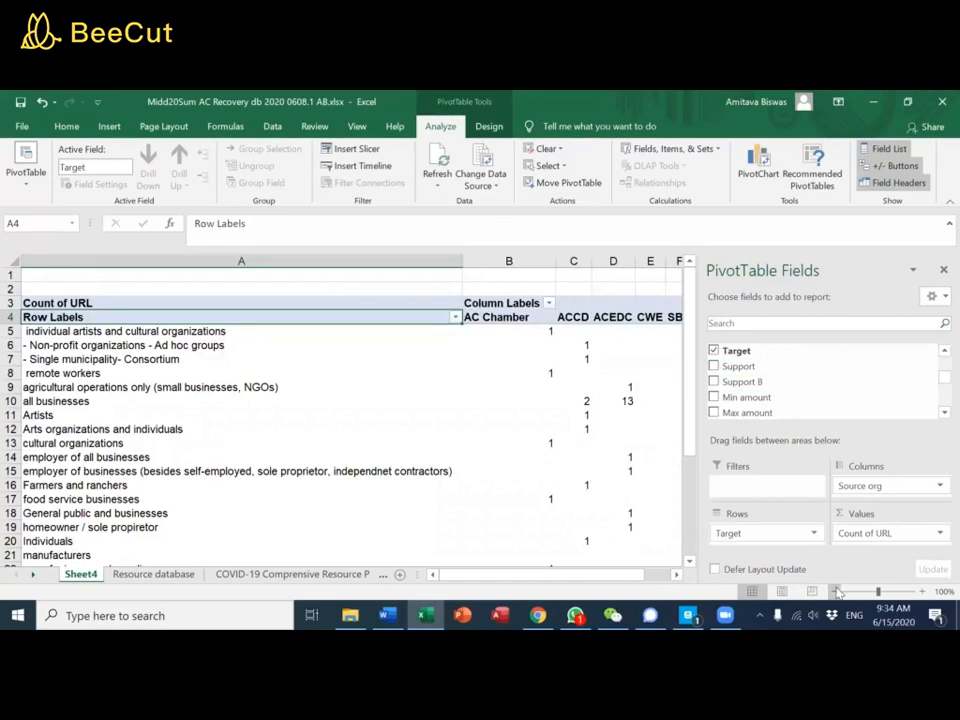
Sort the pivot table's target rows by Grand Total from largest to smallest
scroll(628, 445, "down", 2)
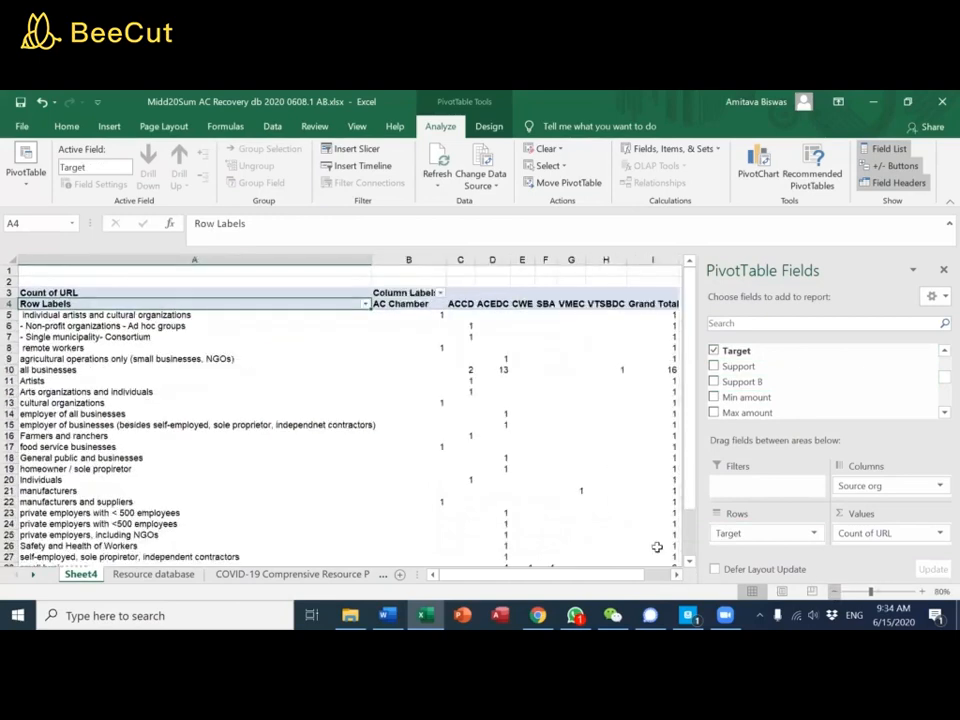
left_click(557, 437)
left_click(631, 282)
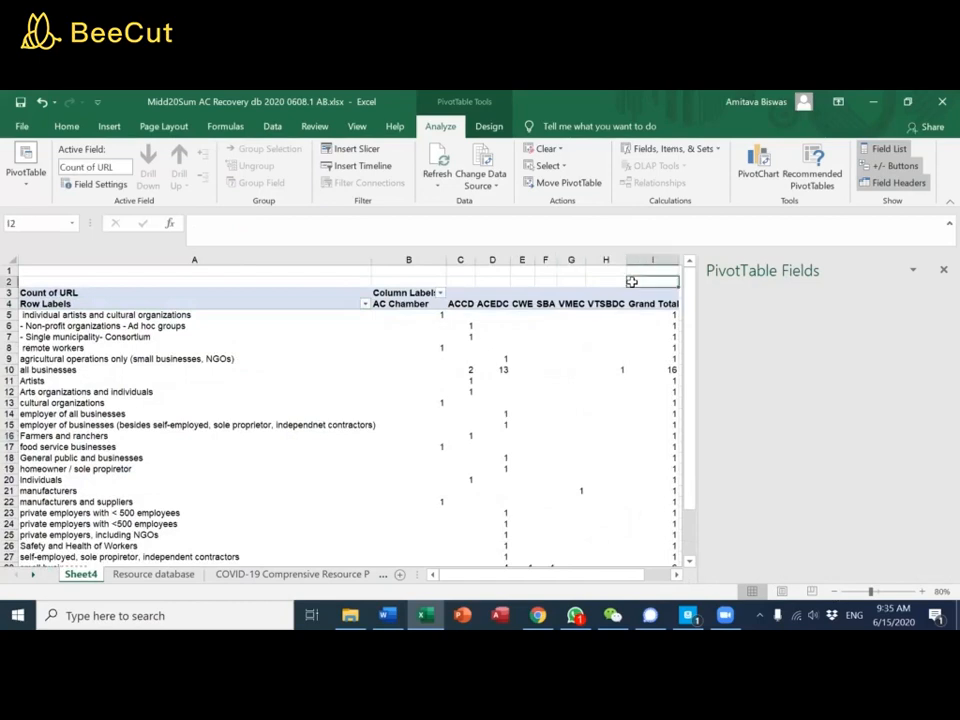
left_click(674, 314)
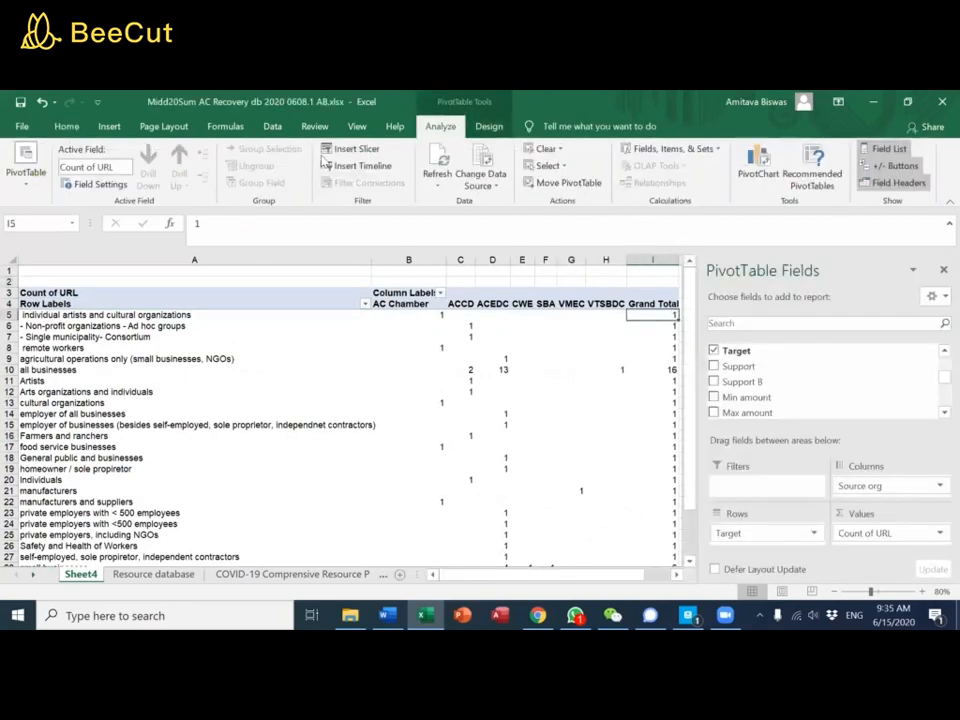
left_click(66, 126)
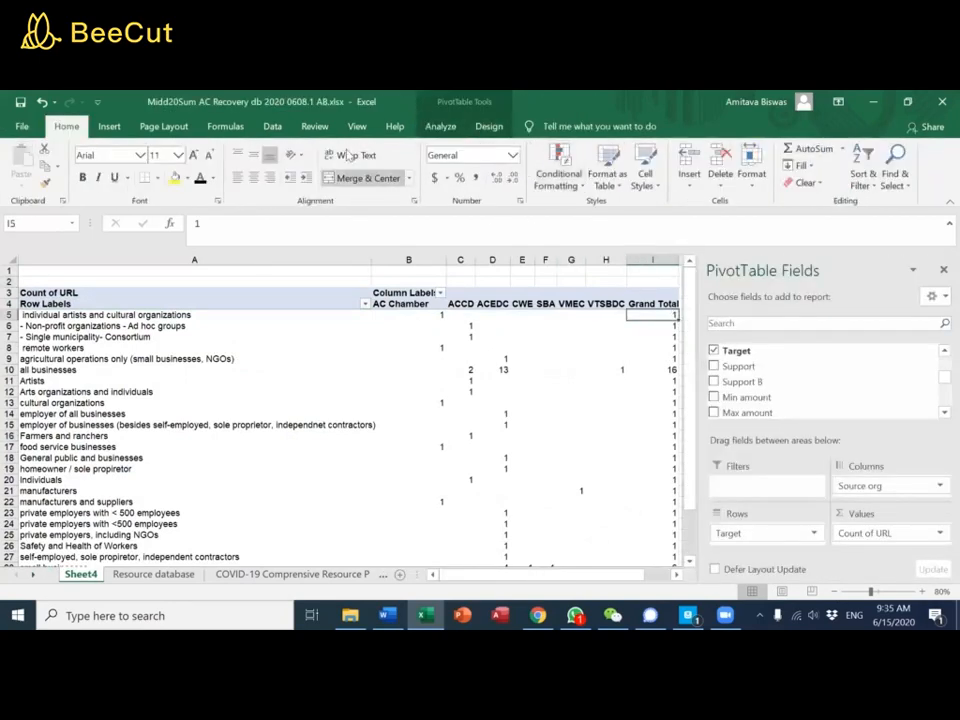
left_click(272, 127)
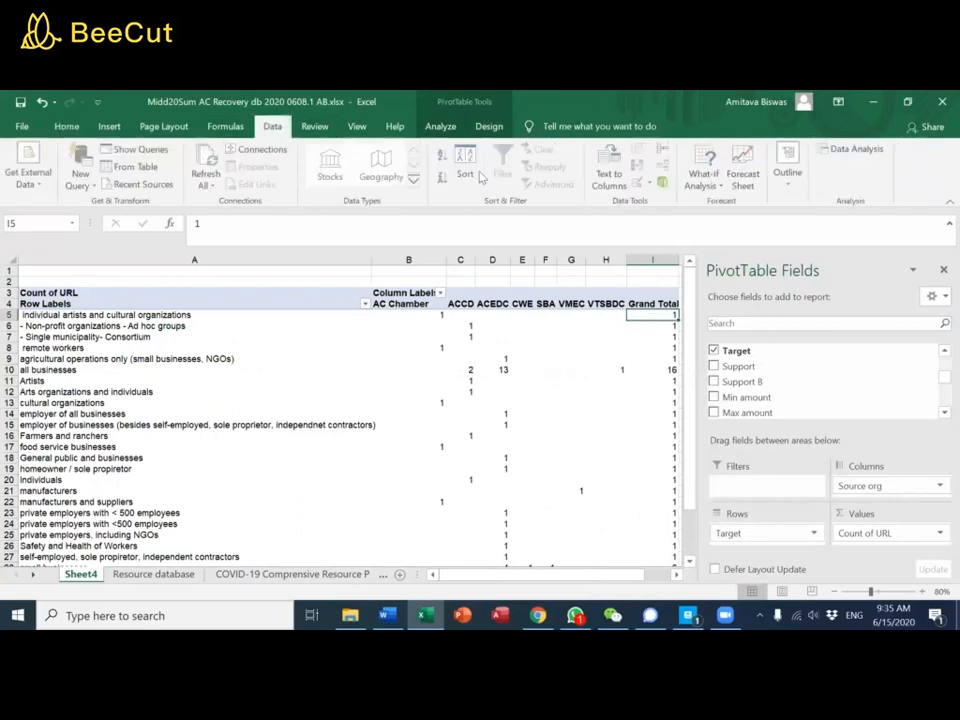
left_click(446, 178)
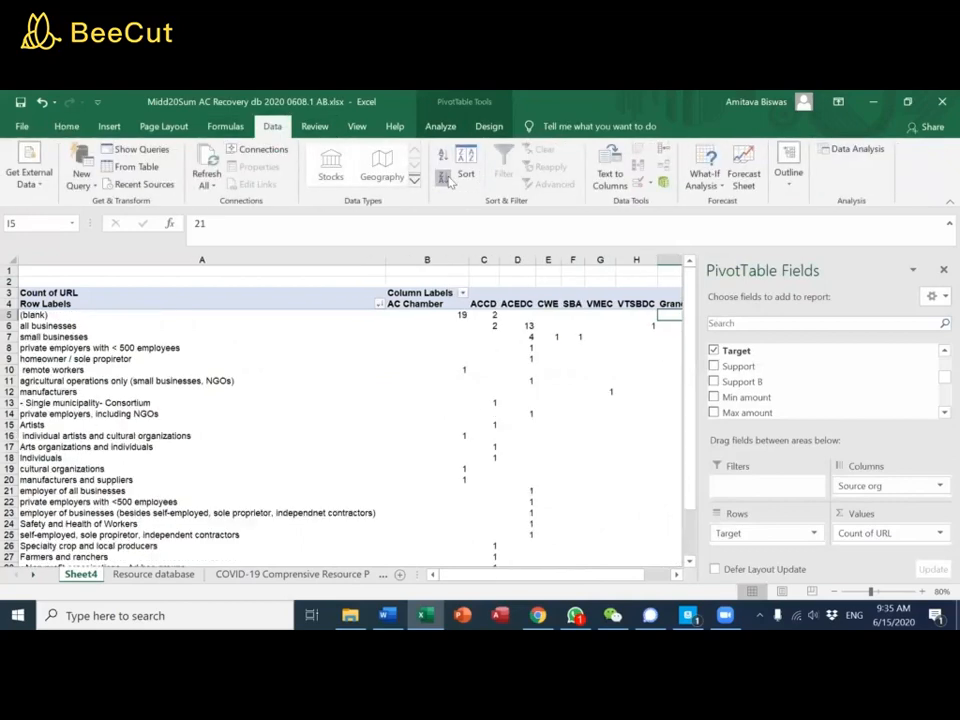
Examine the pivot table's target labels for overlapping groups that could be merged into broader categories
left_click(622, 281)
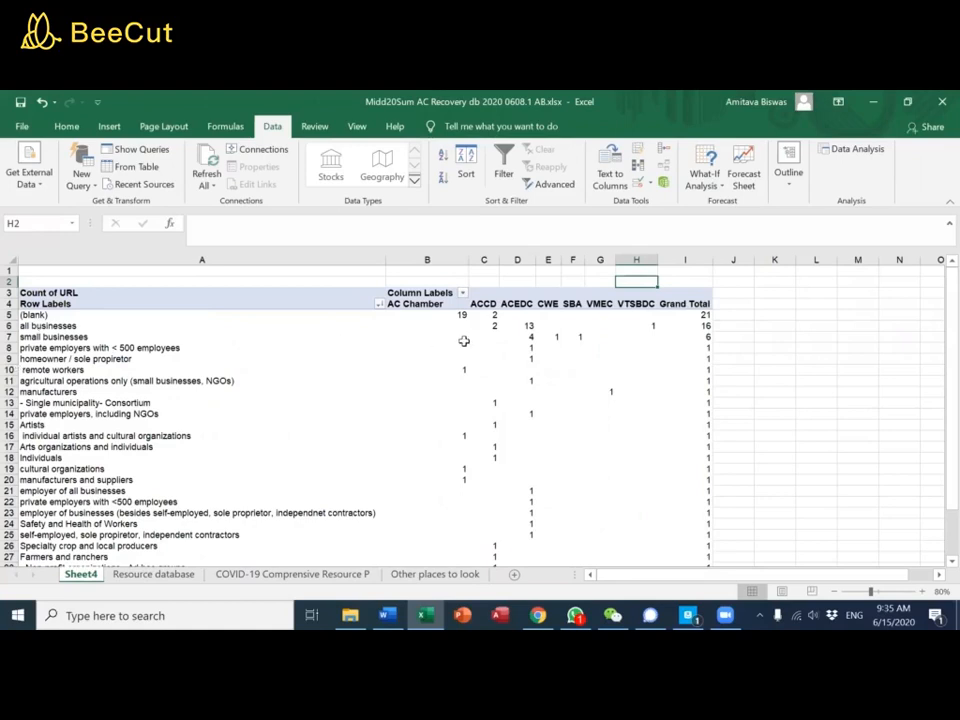
mouse_move(533, 321)
scroll(20, 523, "down", 6)
scroll(66, 456, "up", 4)
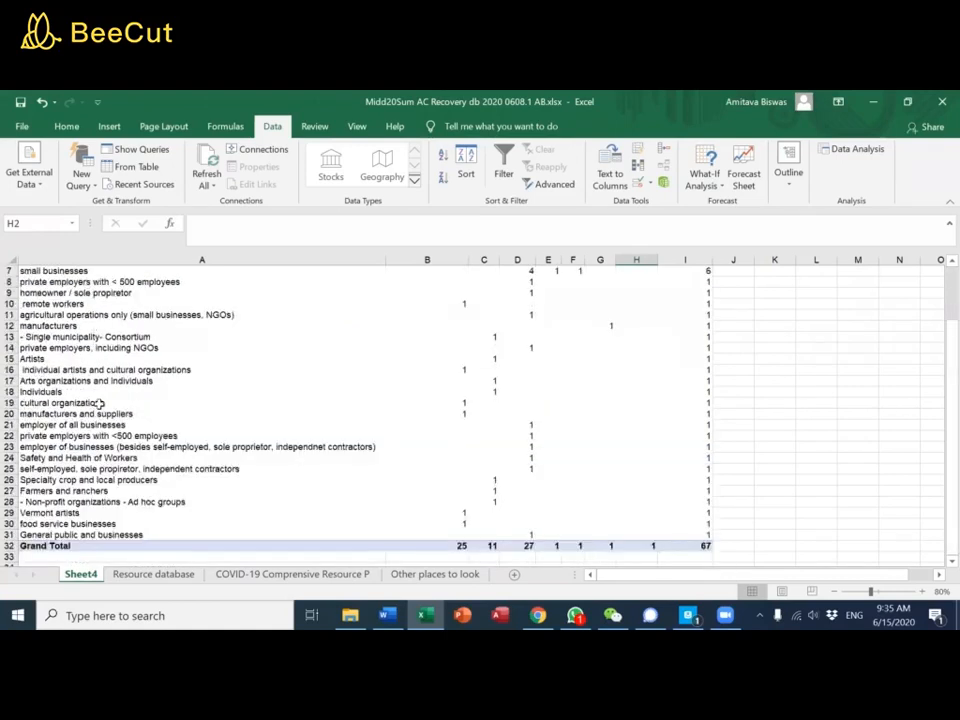
scroll(128, 426, "up", 2)
scroll(60, 340, "down", 2)
scroll(72, 510, "up", 2)
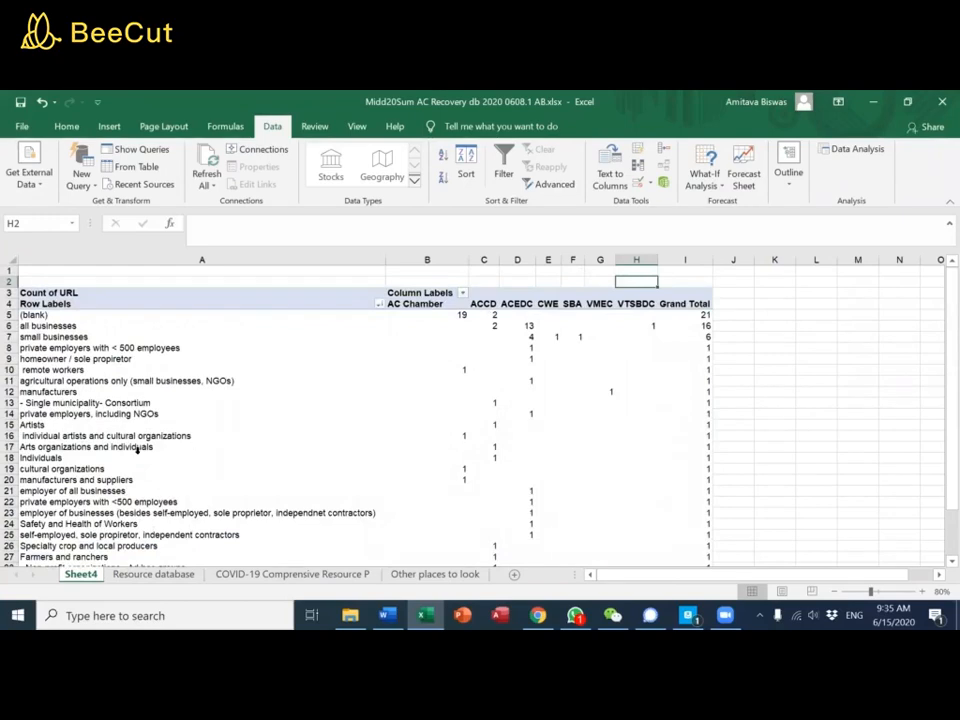
scroll(137, 451, "down", 3)
scroll(137, 451, "up", 3)
scroll(150, 437, "down", 2)
scroll(150, 437, "up", 2)
scroll(67, 317, "down", 2)
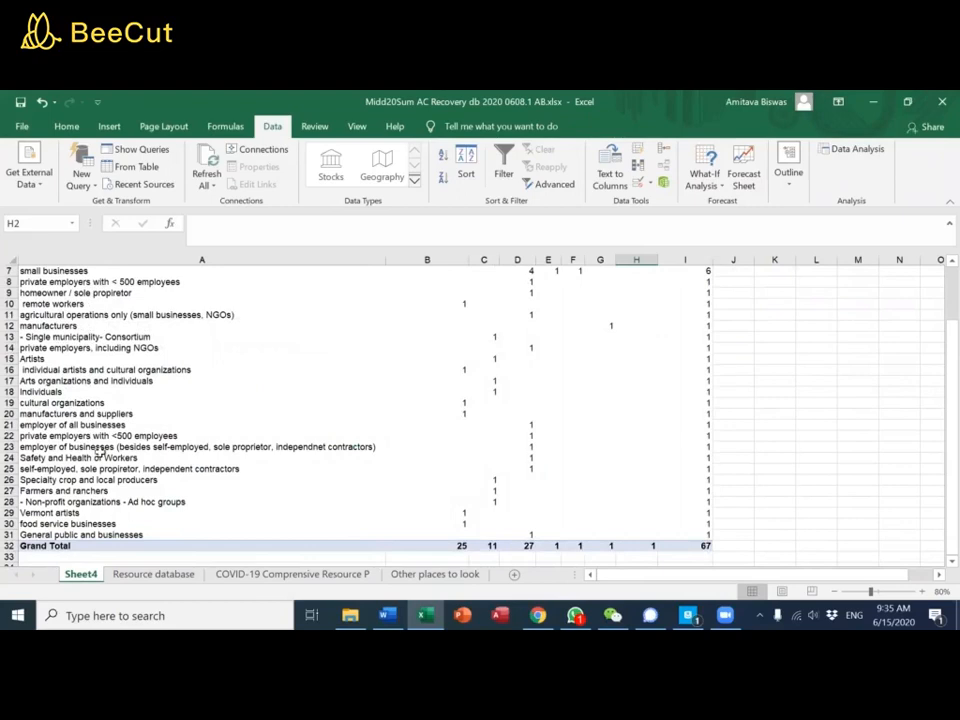
scroll(135, 403, "up", 2)
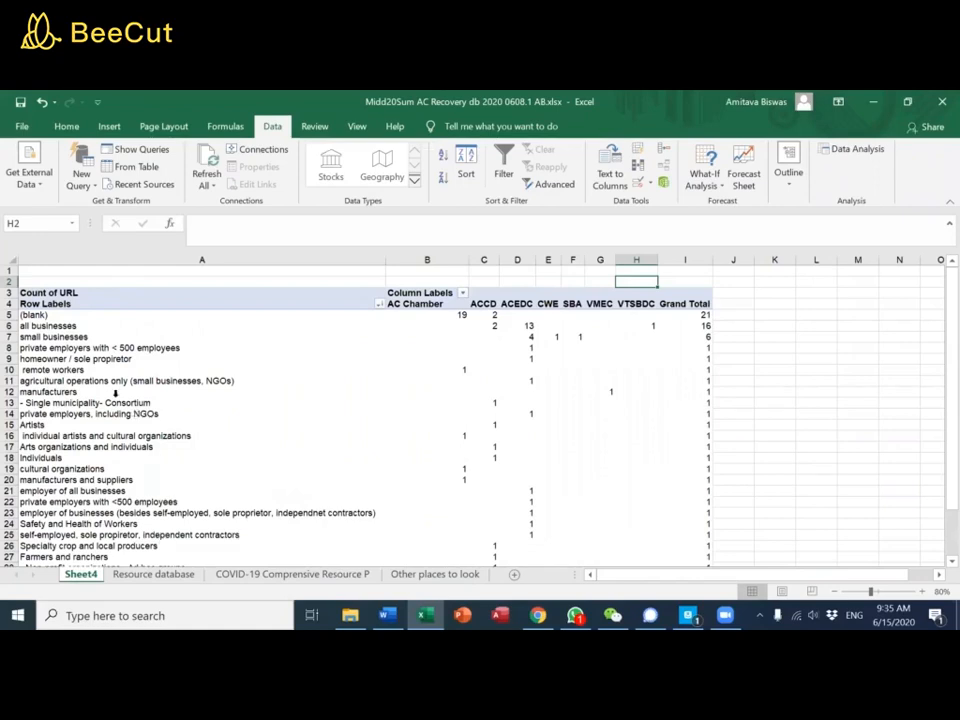
left_click(62, 325)
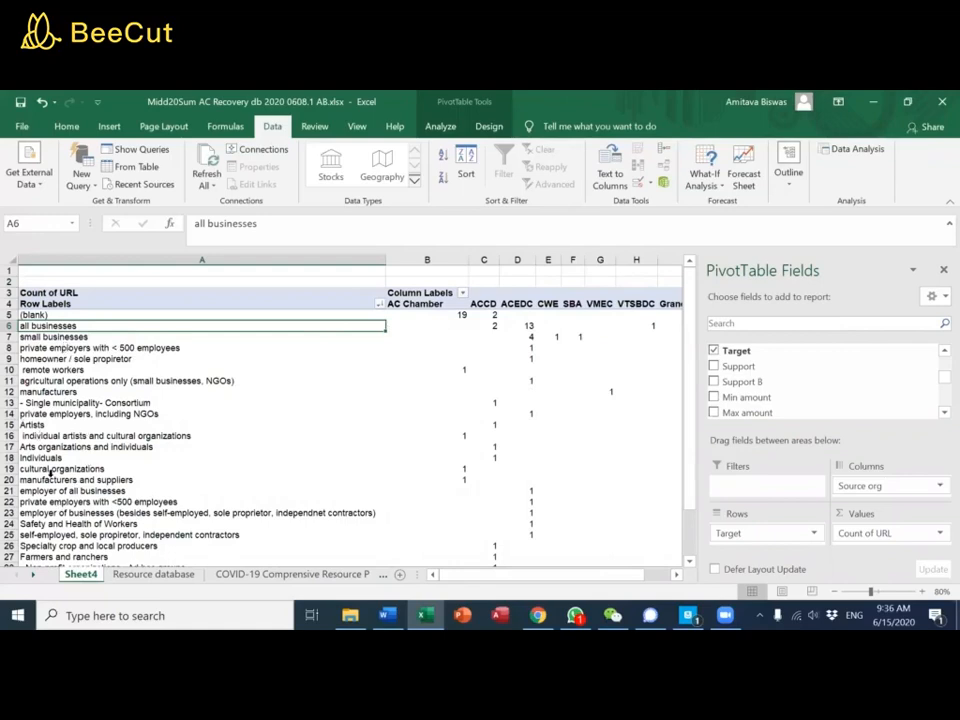
On the Resource database sheet, insert a copy of the Target column directly before the Support column
left_click(180, 575)
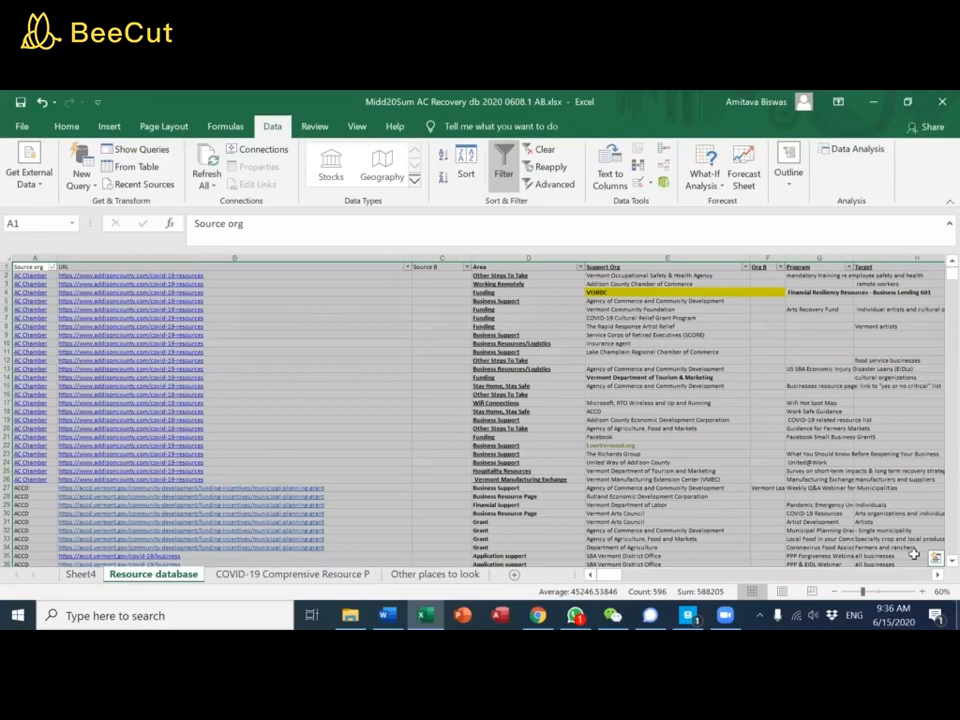
left_click_drag(604, 578, 616, 577)
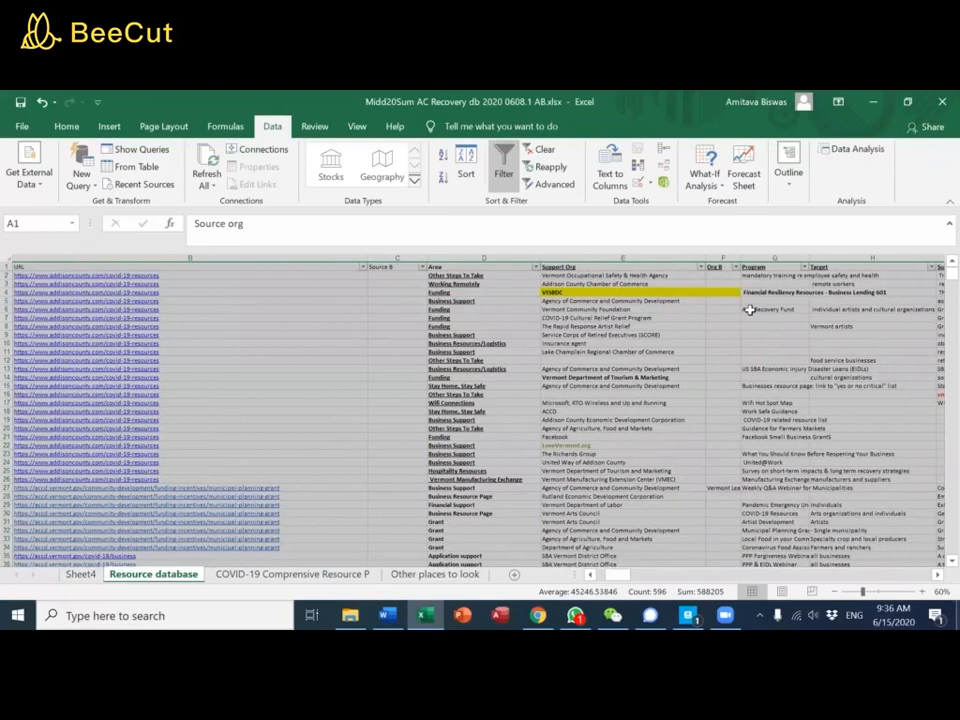
scroll(704, 440, "right", 3)
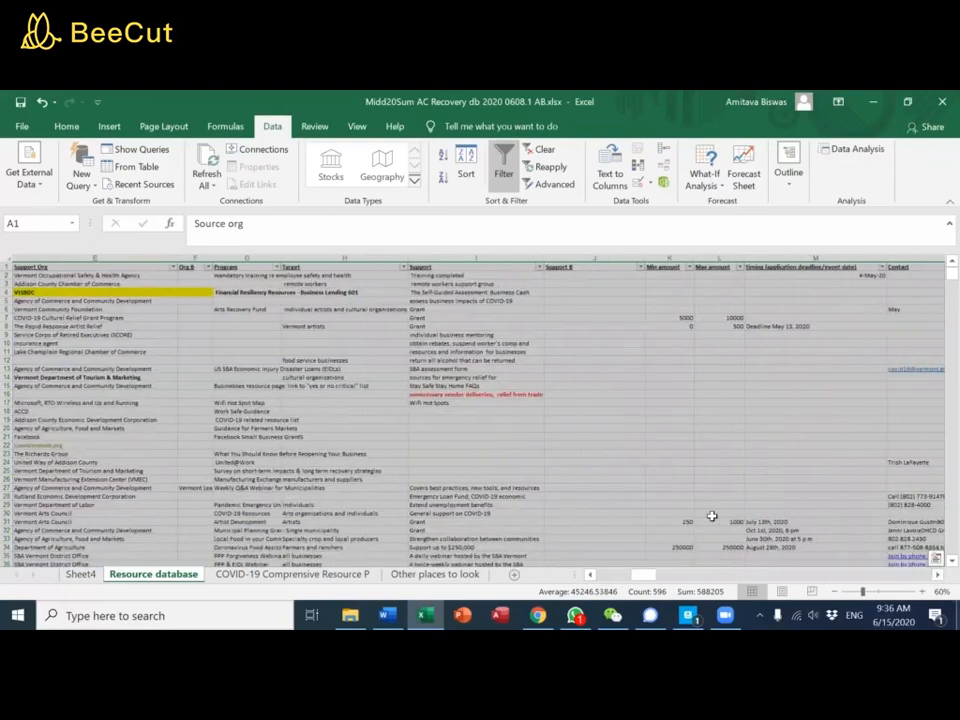
left_click(375, 268)
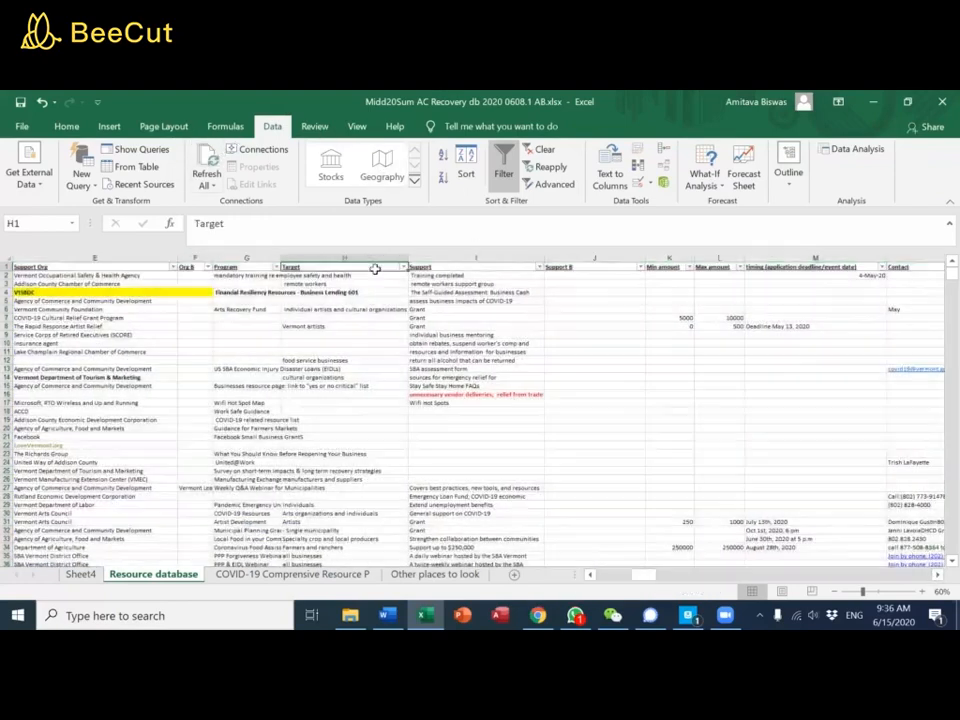
left_click(331, 257)
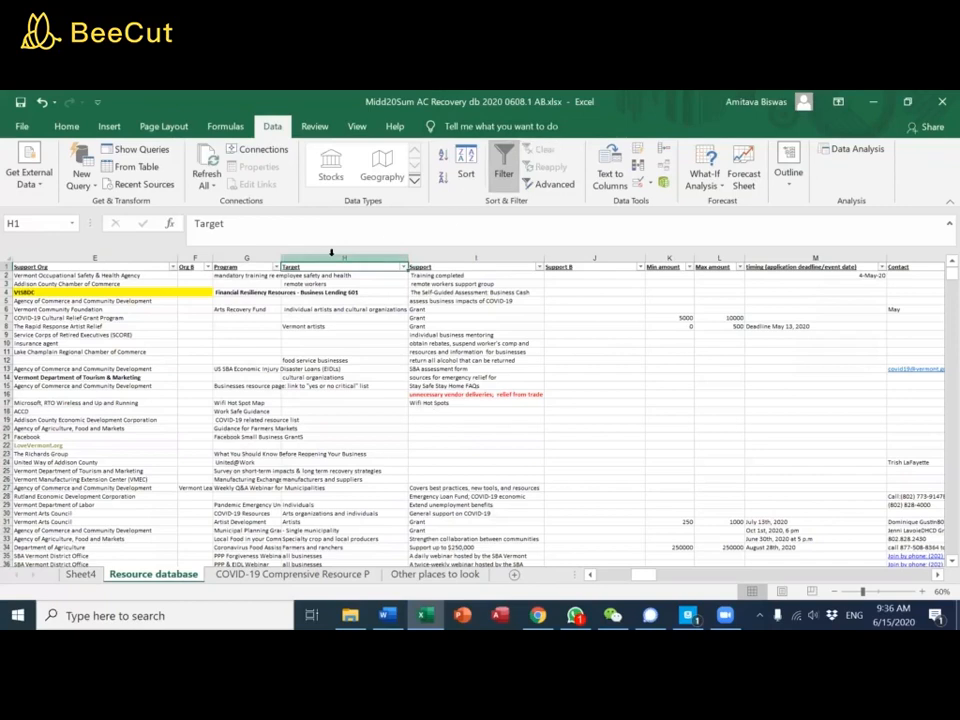
left_click(331, 253)
key("ctrl+c")
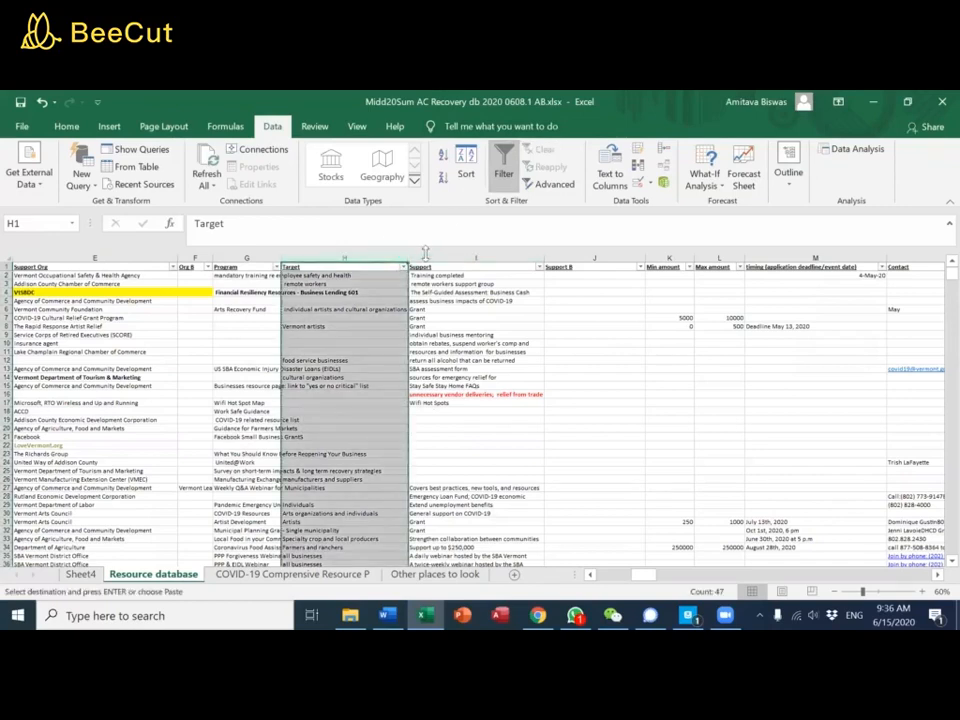
left_click(427, 253)
right_click(427, 253)
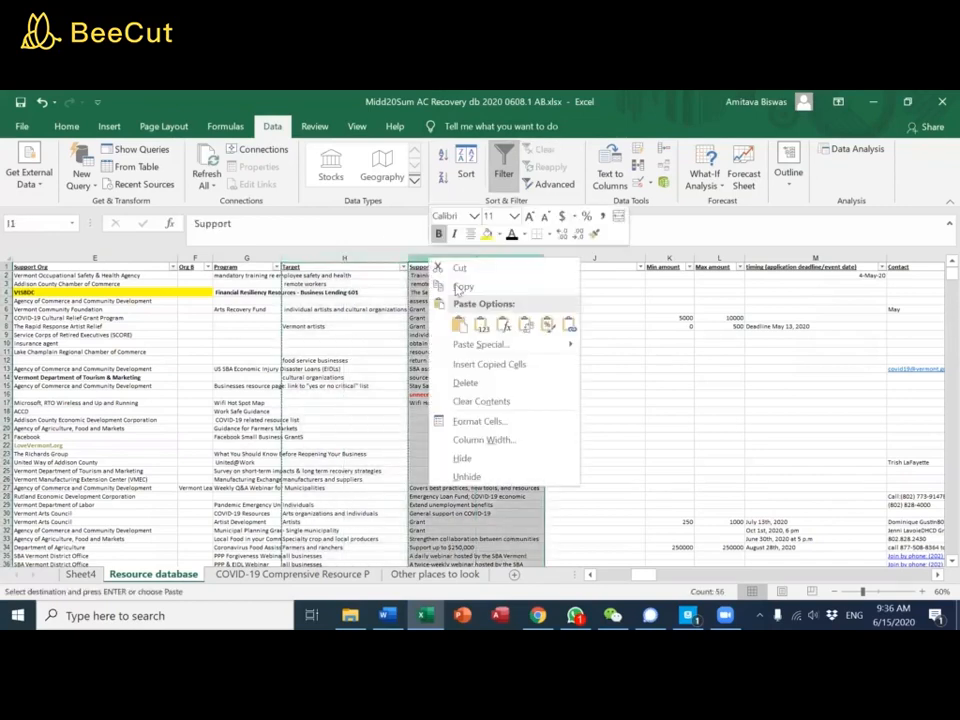
left_click(475, 364)
Rename the copied column's header as Target B
left_click(460, 274)
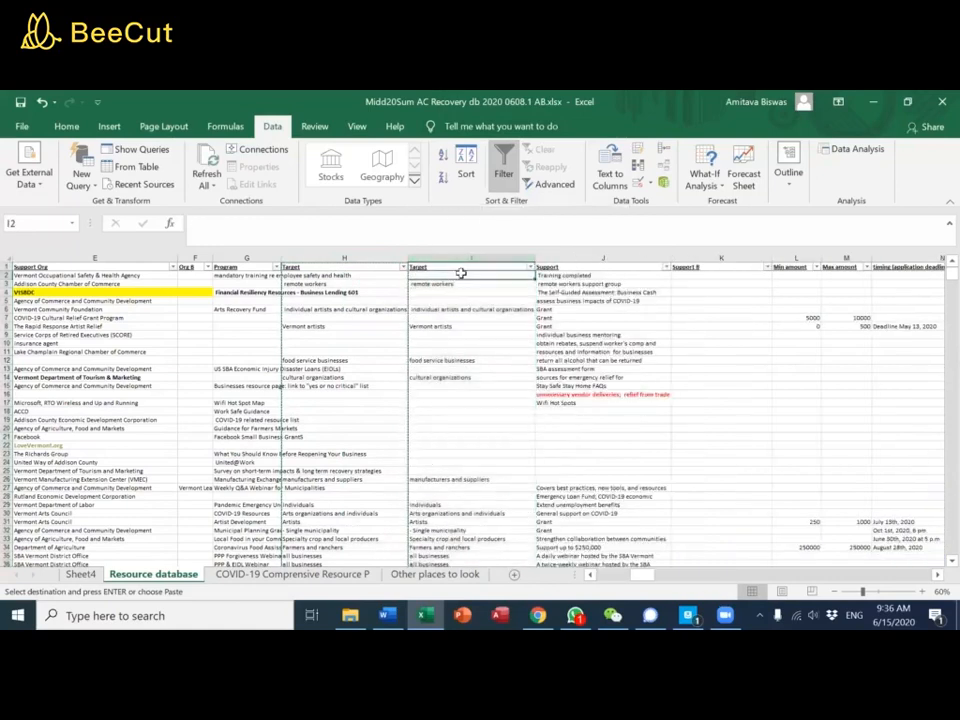
left_click(461, 268)
type("Target B")
key("Return")
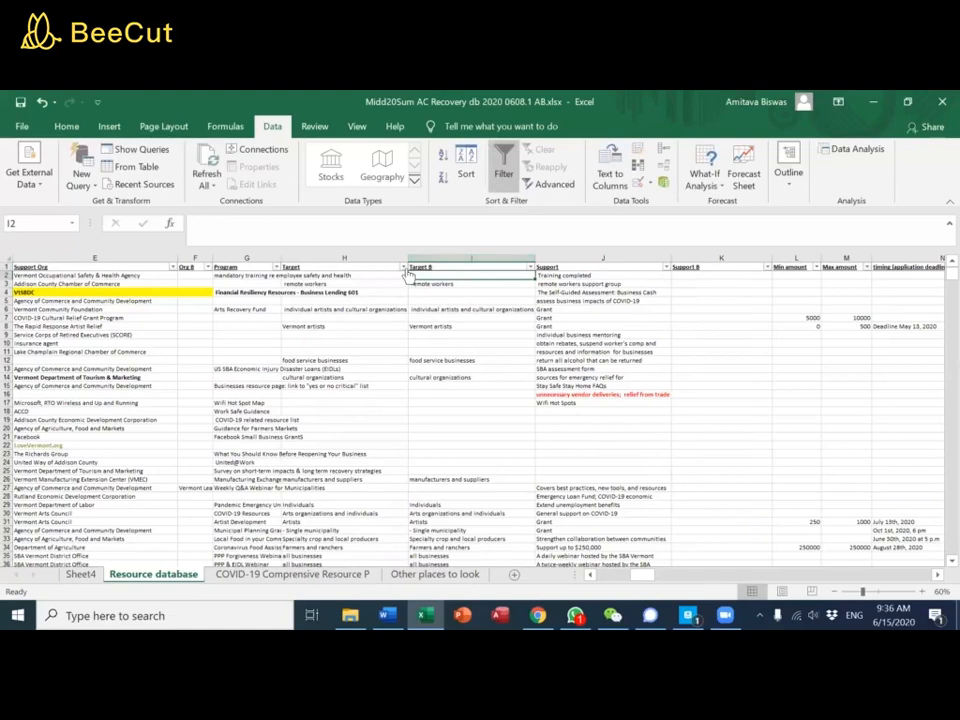
Sort the table by Target from A to Z and filter Target to entries containing "busi"
left_click(404, 267)
left_click(252, 281)
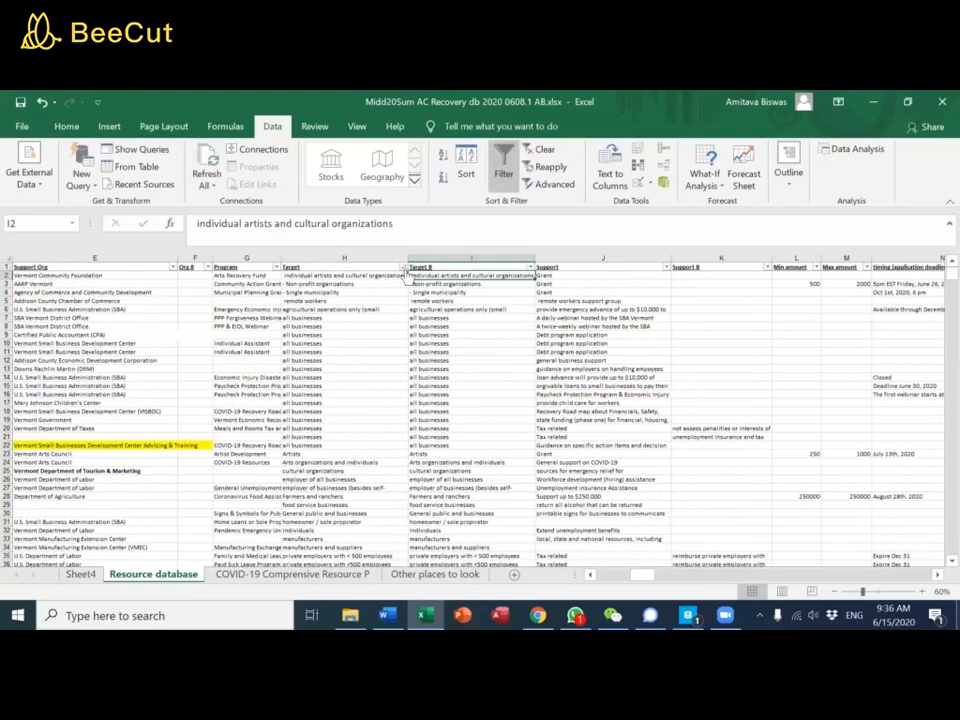
left_click(404, 267)
mouse_move(385, 375)
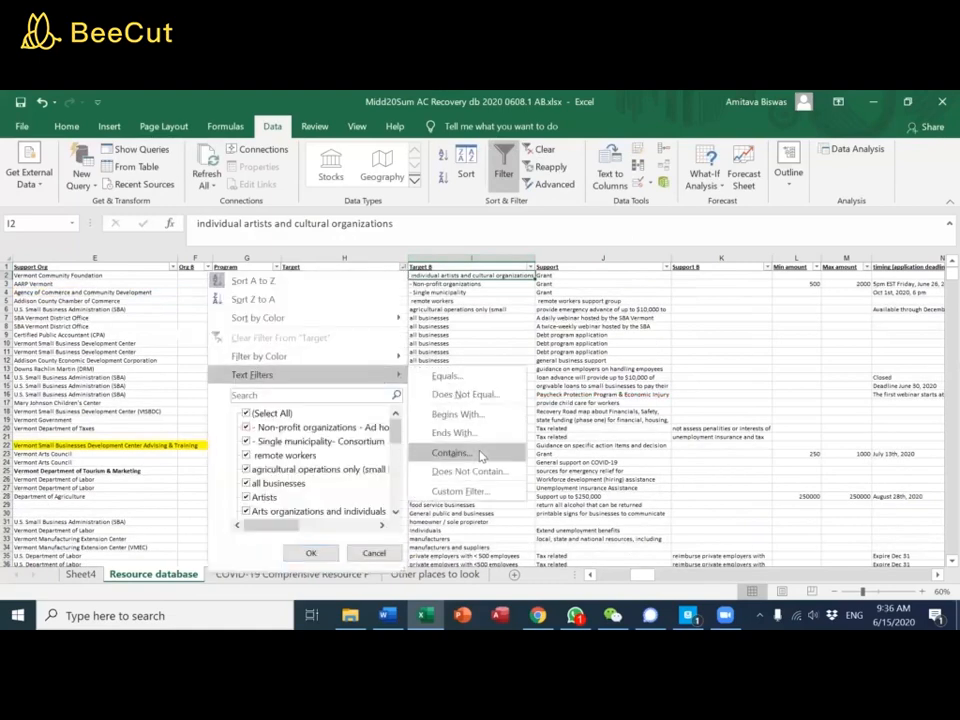
left_click(452, 452)
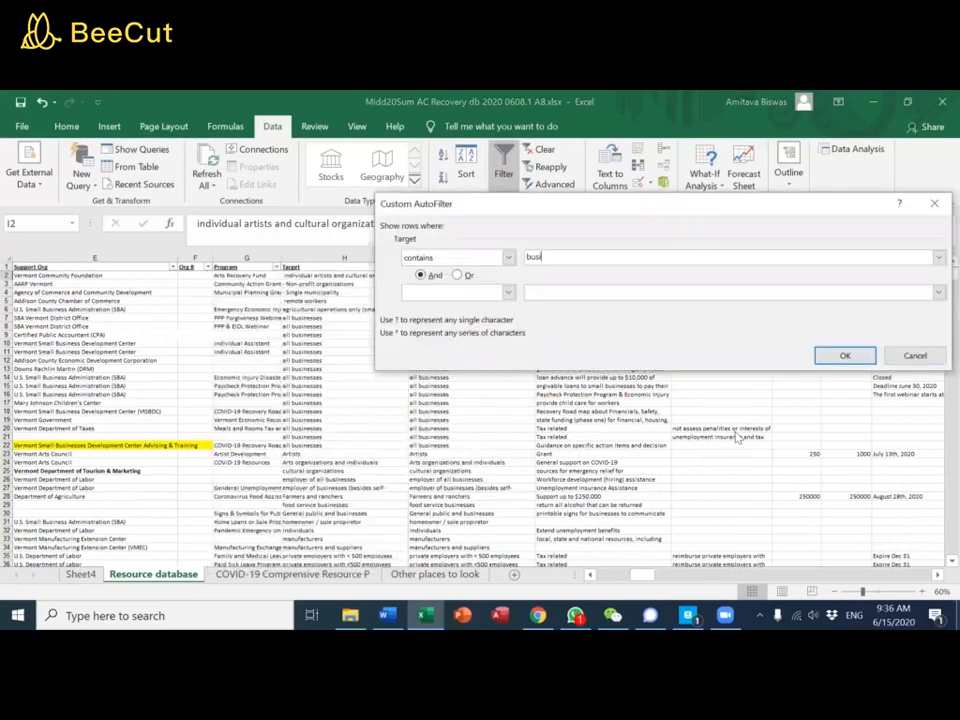
key("Return")
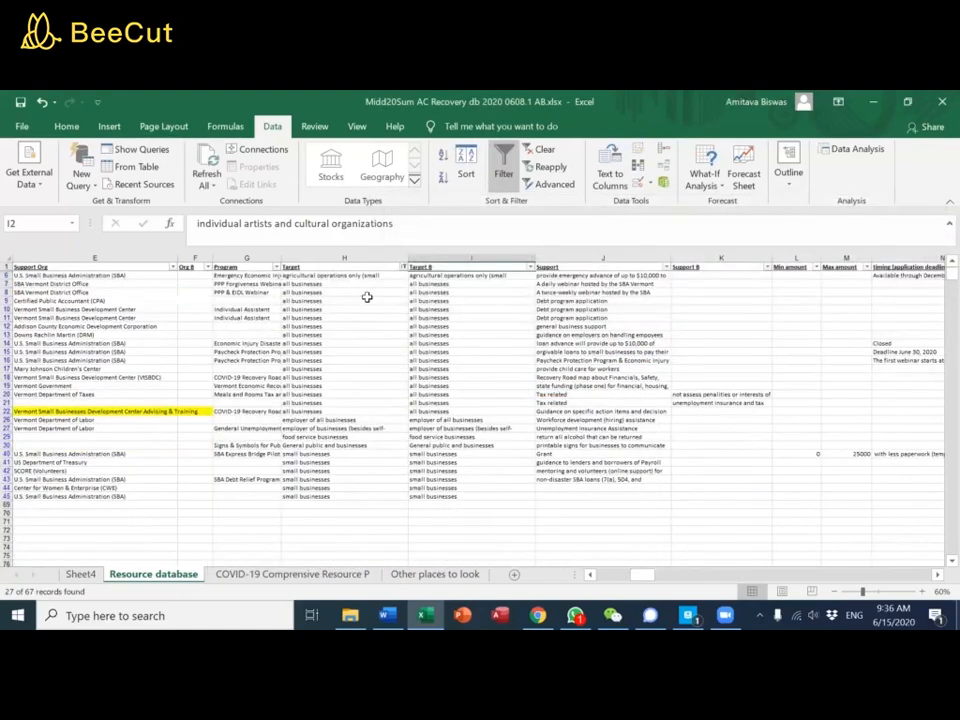
Replace the Target value in all filtered rows with Business
left_click(366, 274)
type("Busi")
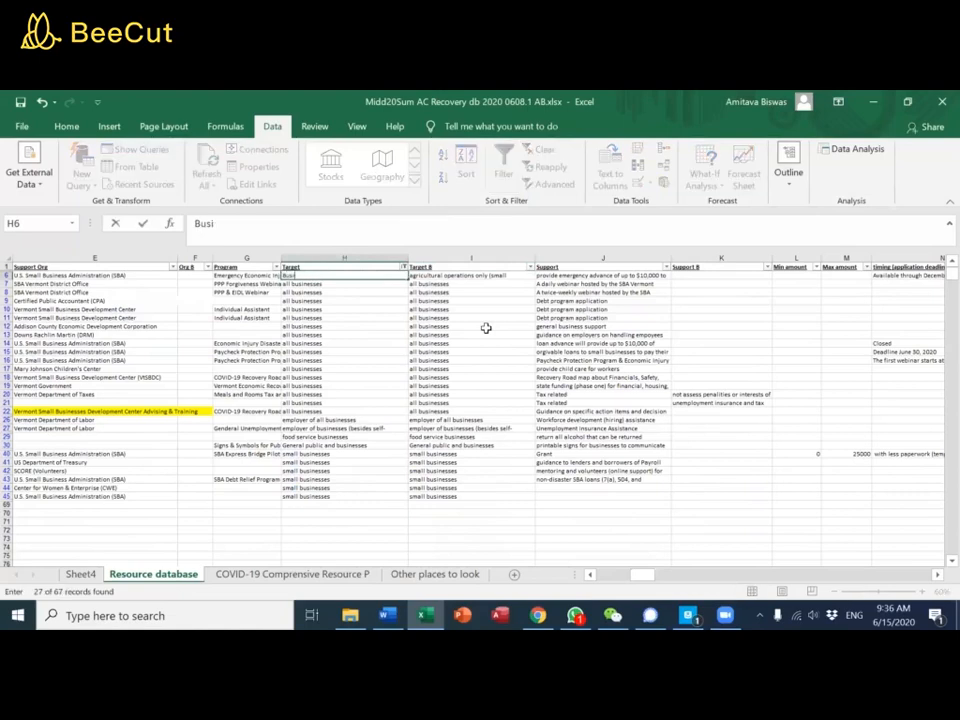
type("ness")
key("ctrl+Return")
key("ctrl+c")
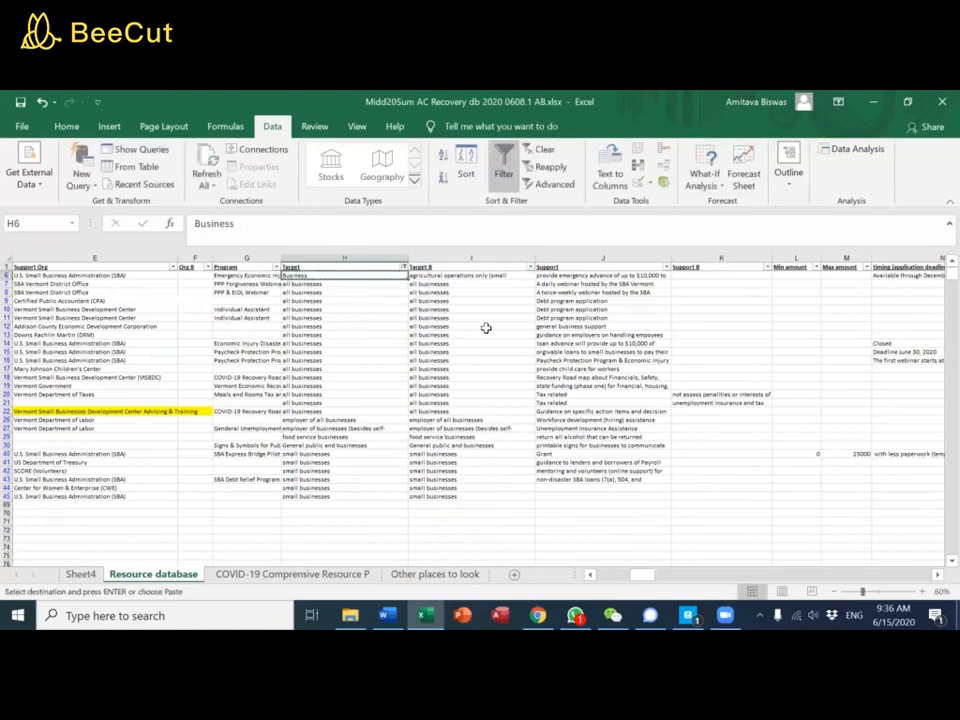
key("ctrl+shift+Down")
key("ctrl+v")
key("Escape")
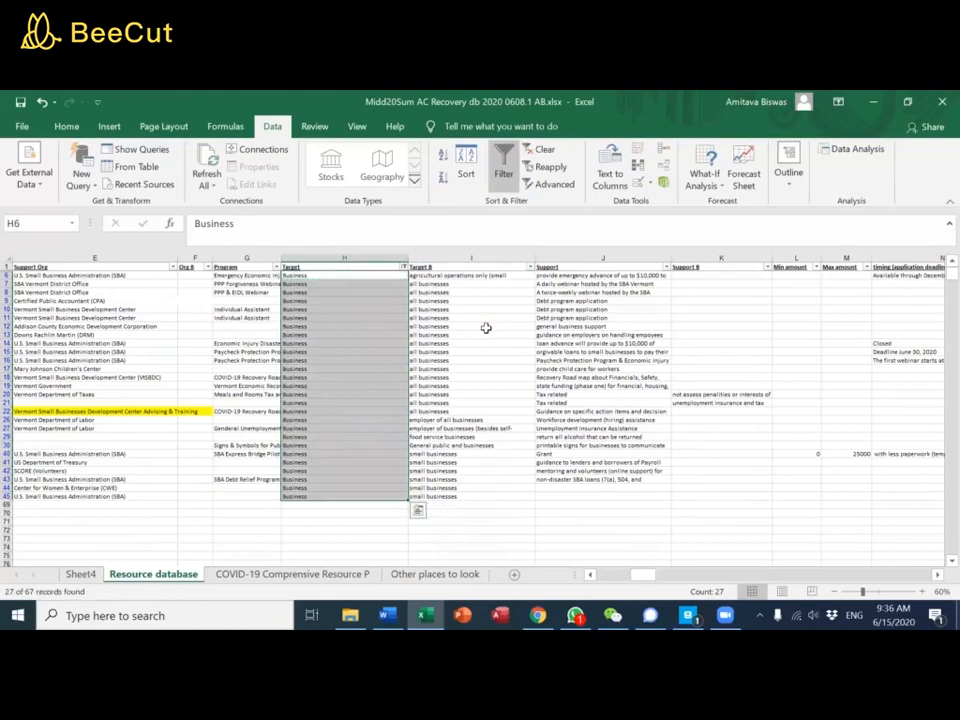
Go through the original target descriptions kept in Target B for the filtered rows
key("Right")
key("Down")
key("Down")
key("Down")
key("Down")
key("Down")
key("Down")
key("Down")
key("Down")
key("Down")
key("Down")
key("Down")
key("Down")
key("Down")
key("Down")
key("Down")
key("Down")
key("Down")
key("Down")
key("Down")
key("Down")
key("Down")
key("Down")
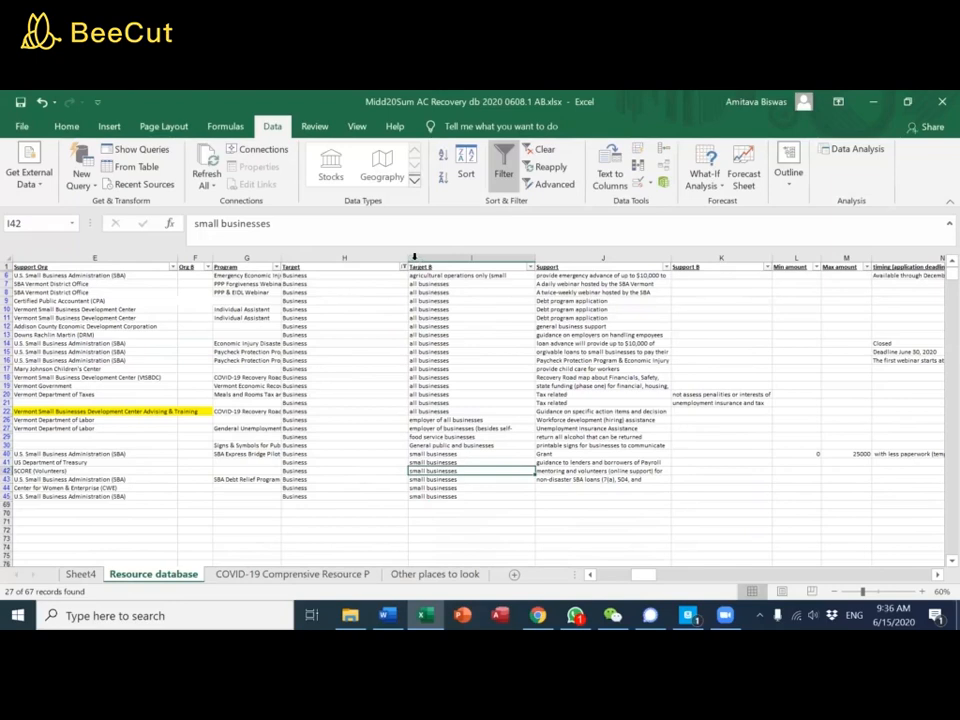
Widen the Target column, then clear the filter and re-sort the full table by Target from A to Z
left_click_drag(407, 258, 441, 258)
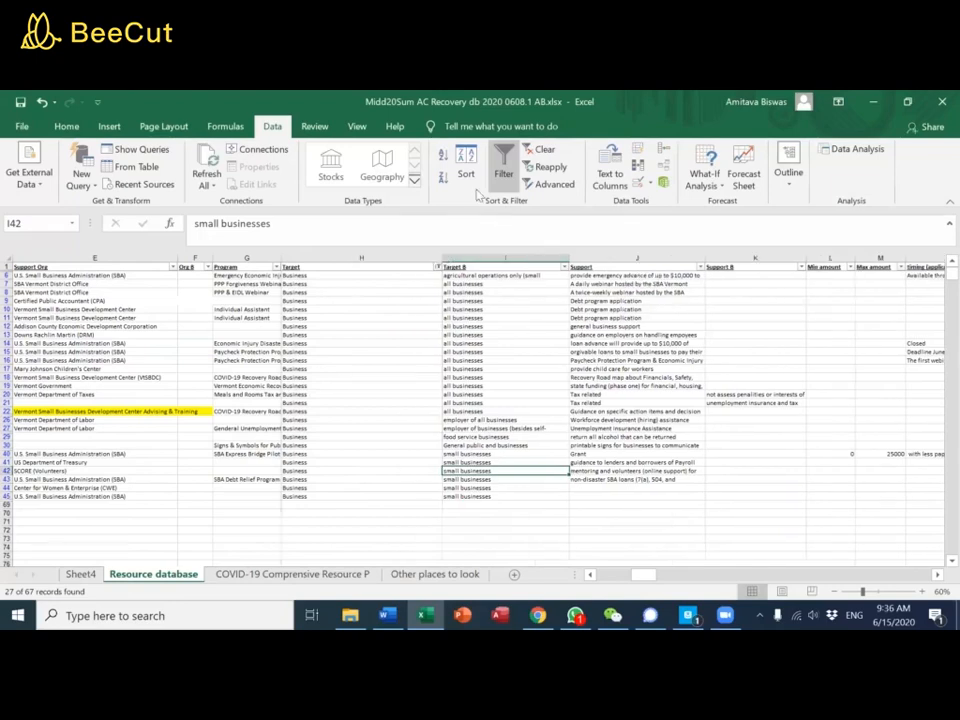
left_click(540, 149)
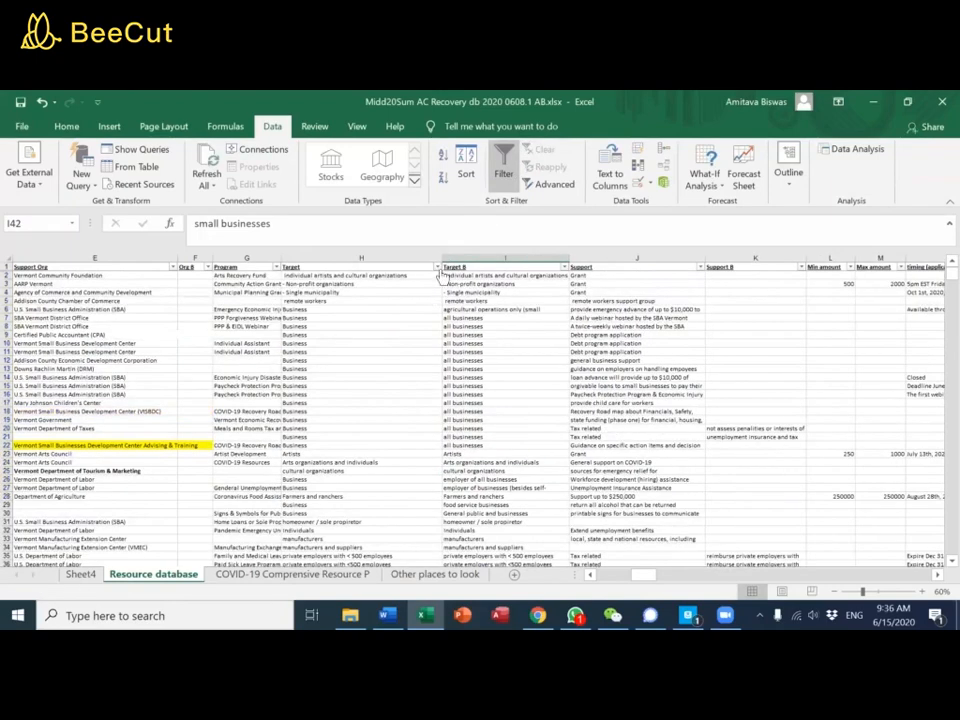
left_click(437, 267)
left_click(290, 281)
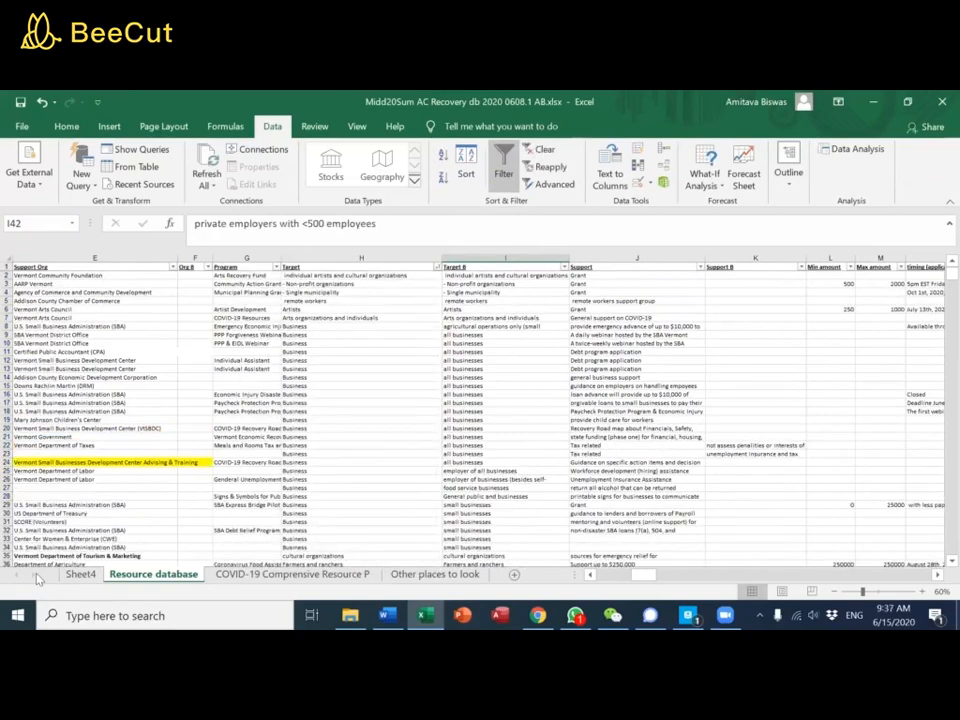
Refresh the pivot table on Sheet4 with the updated targets and return to the Resource database sheet
left_click(80, 574)
left_click(150, 424)
right_click(155, 425)
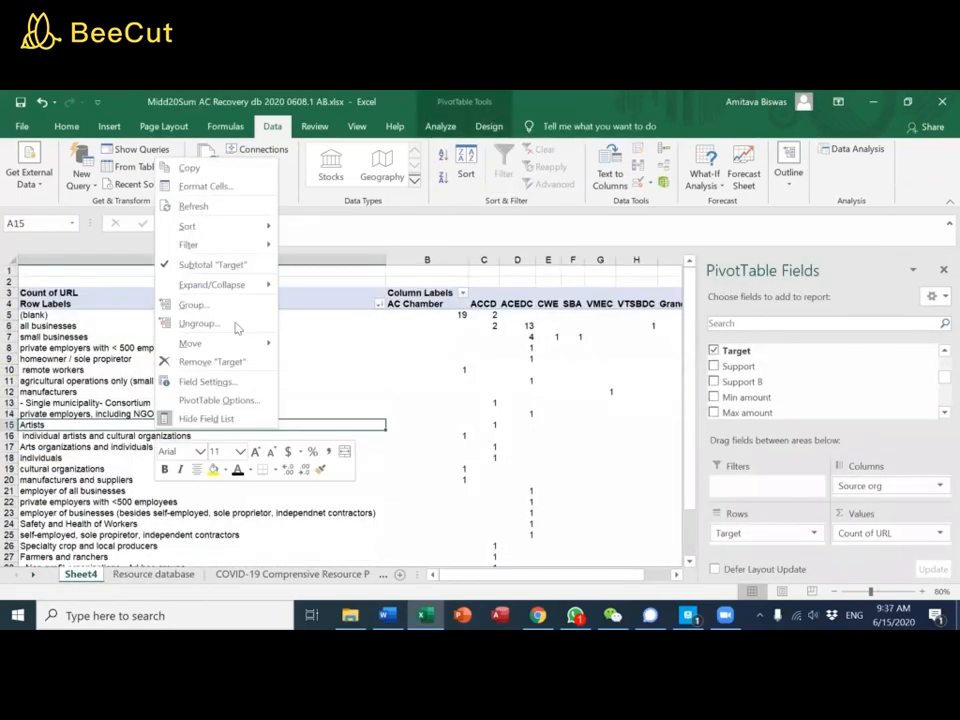
left_click(199, 208)
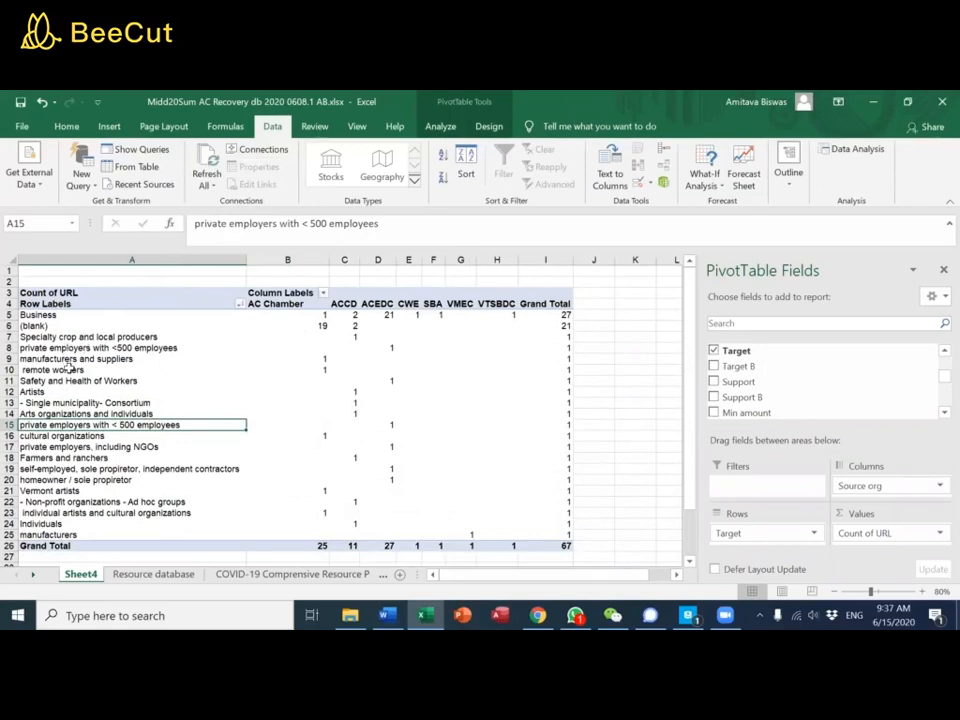
left_click(150, 575)
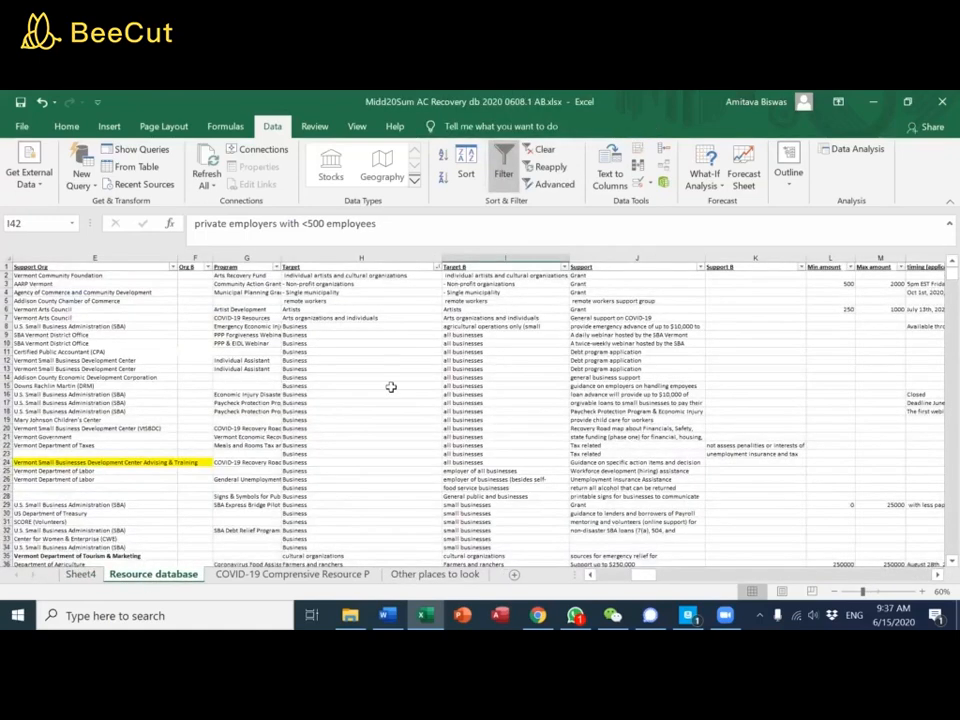
Filter the Target column to rows whose text contains artist
left_click(436, 267)
left_click(394, 277)
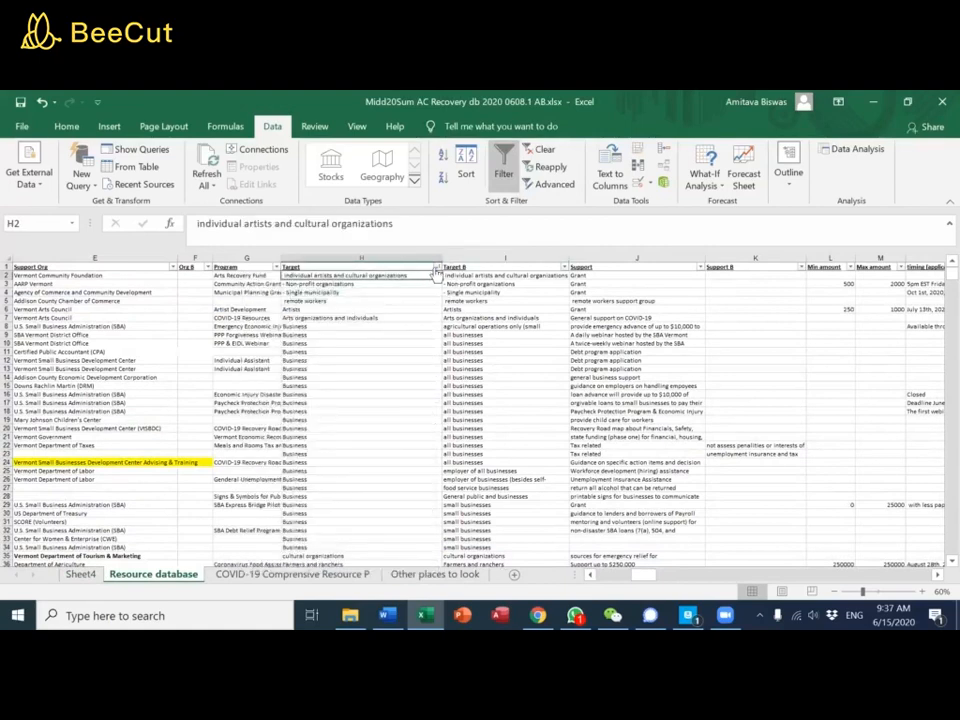
left_click(436, 267)
mouse_move(400, 376)
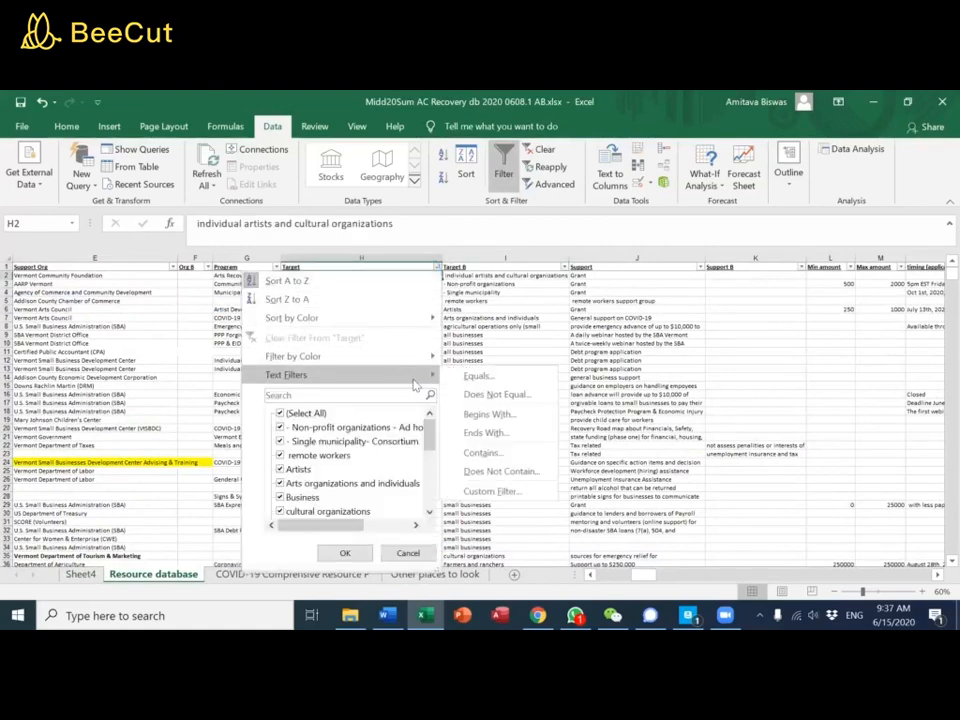
left_click(507, 455)
type("artist")
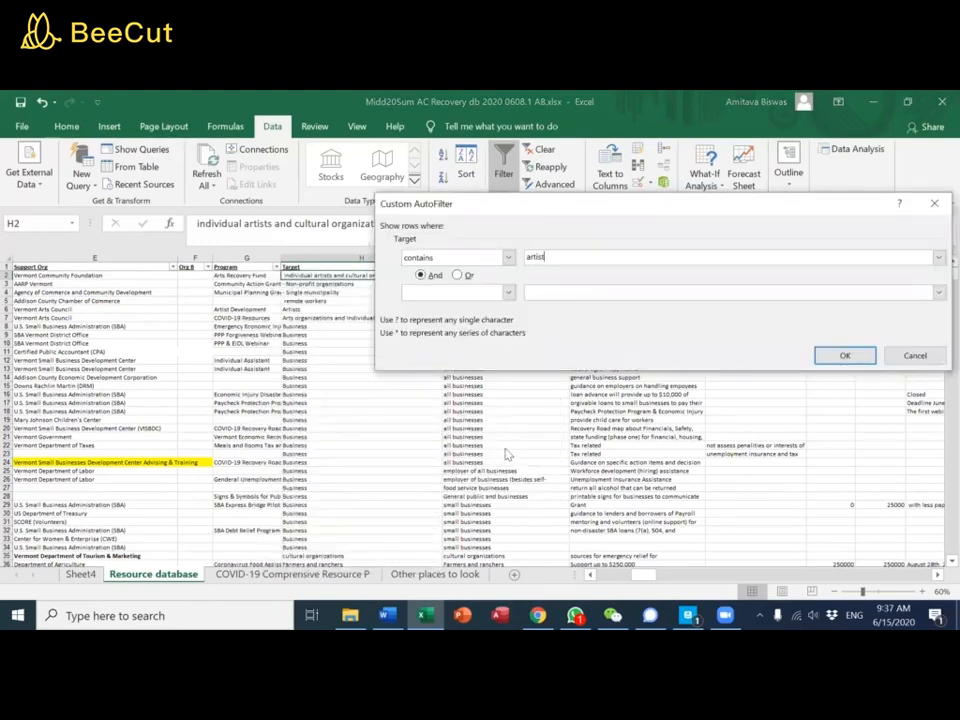
key("Return")
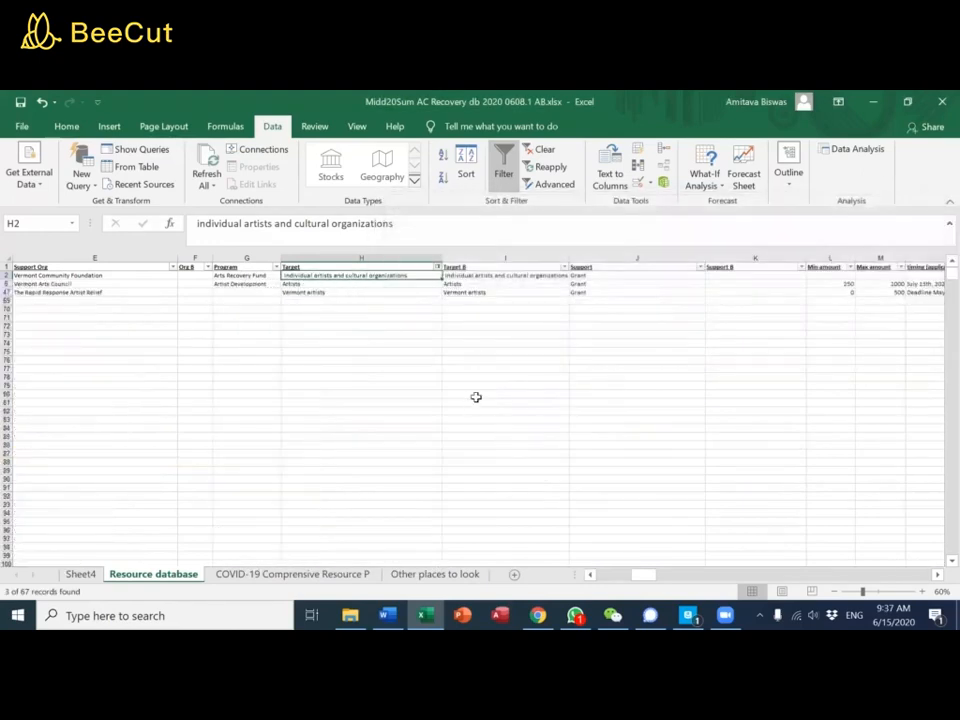
Replace the Target value in the three filtered rows with Artists, then clear the filter
type("Artists")
key("Return")
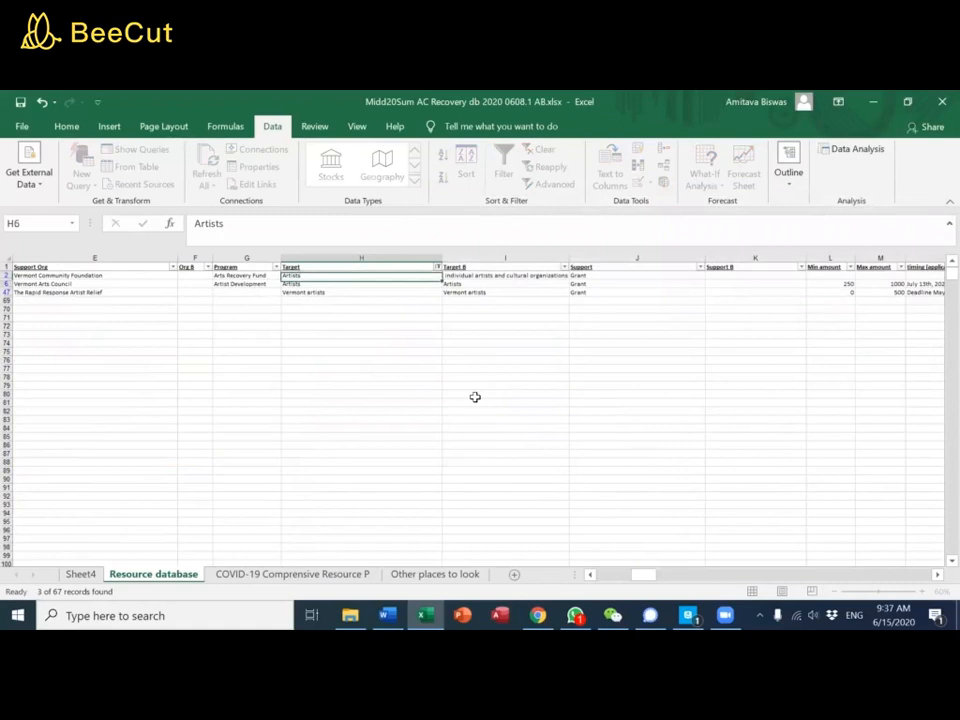
key("Up")
key("ctrl+c")
key("shift+Down")
key("shift+Down")
key("ctrl+v")
key("Down")
key("Escape")
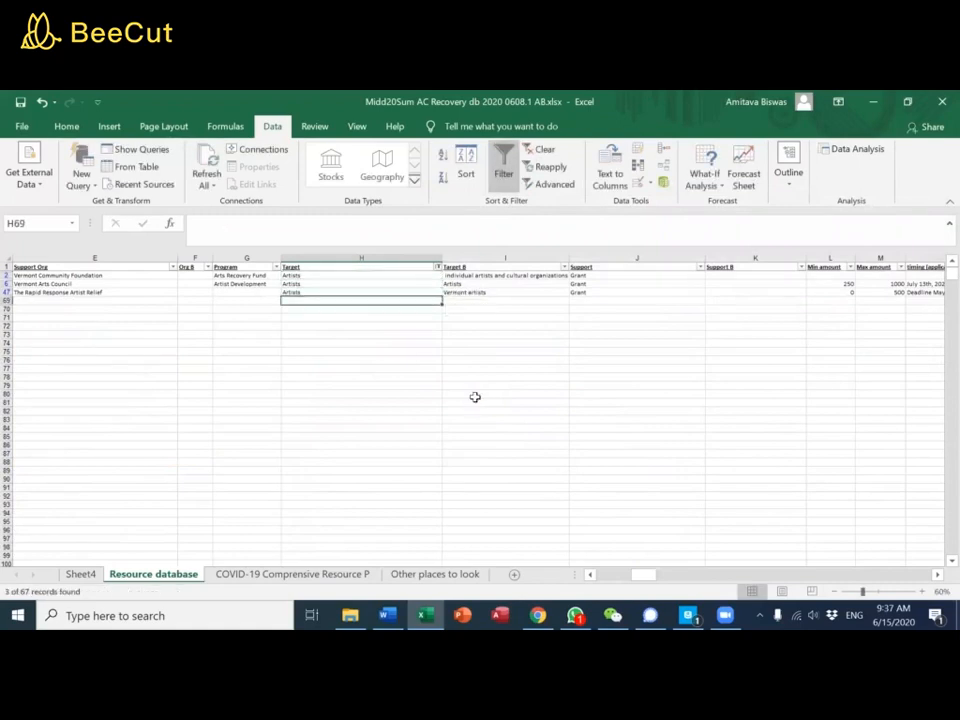
left_click(545, 149)
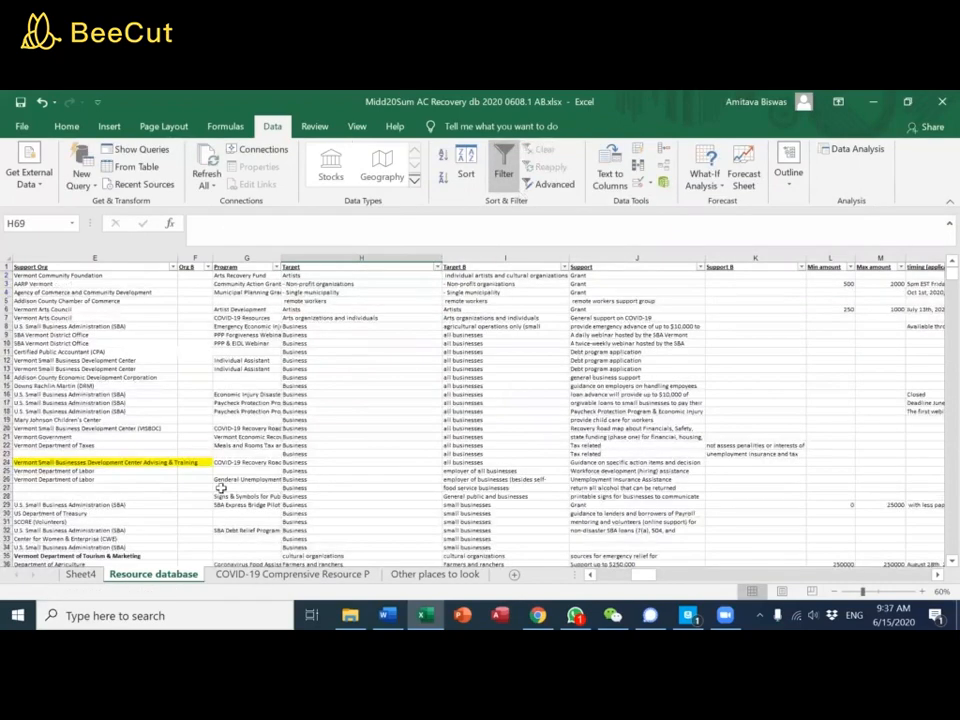
Refresh the pivot table on Sheet4, then re-sort the Resource database by Target from A to Z
left_click(72, 576)
right_click(135, 413)
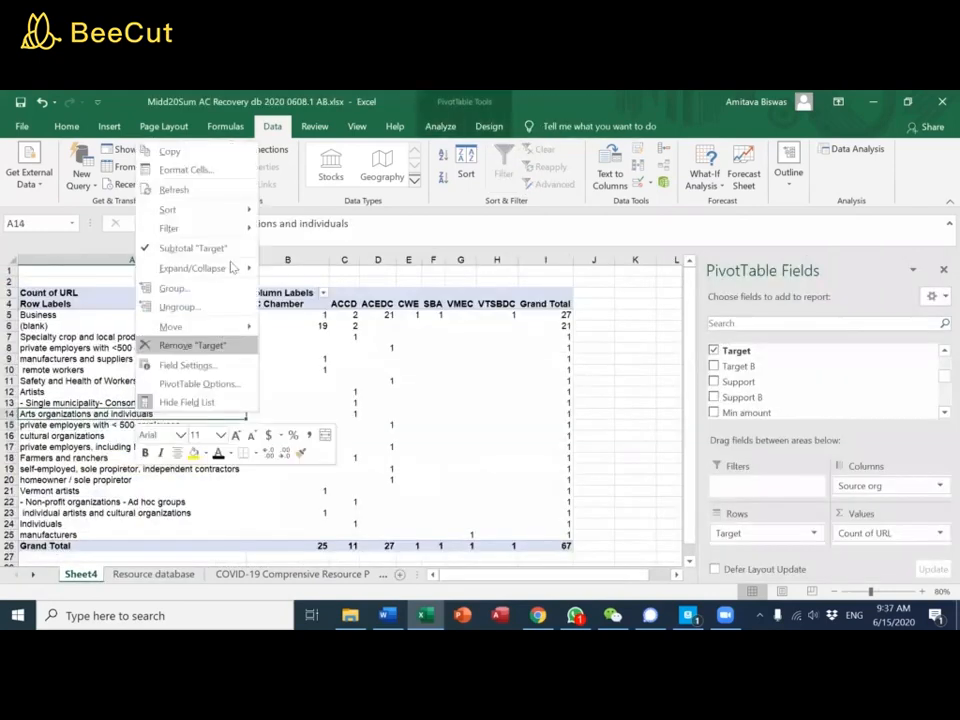
left_click(223, 190)
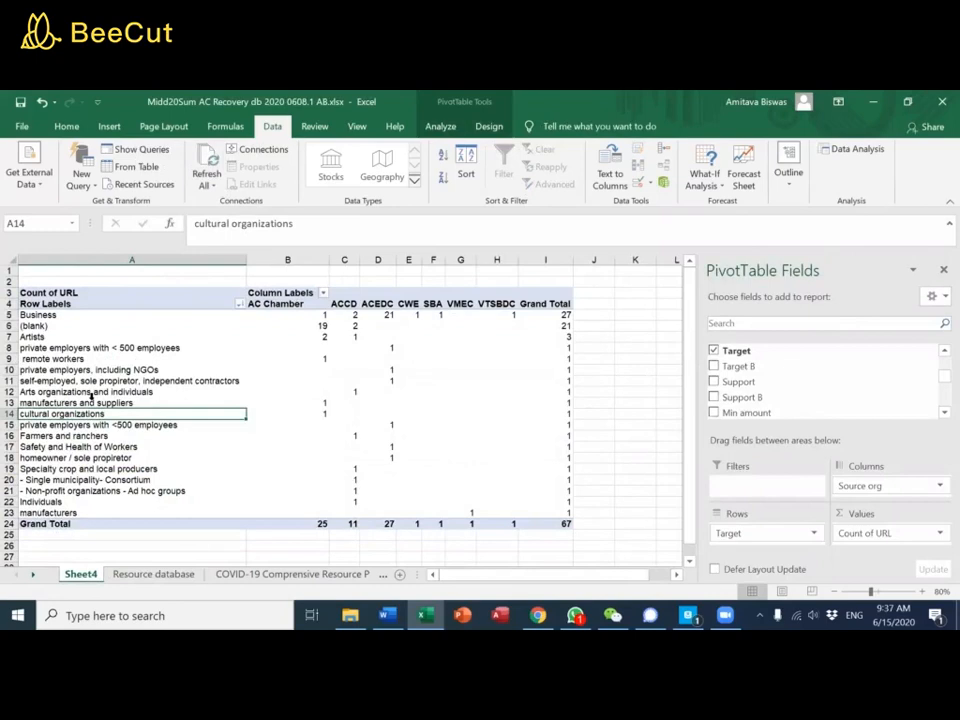
left_click(178, 577)
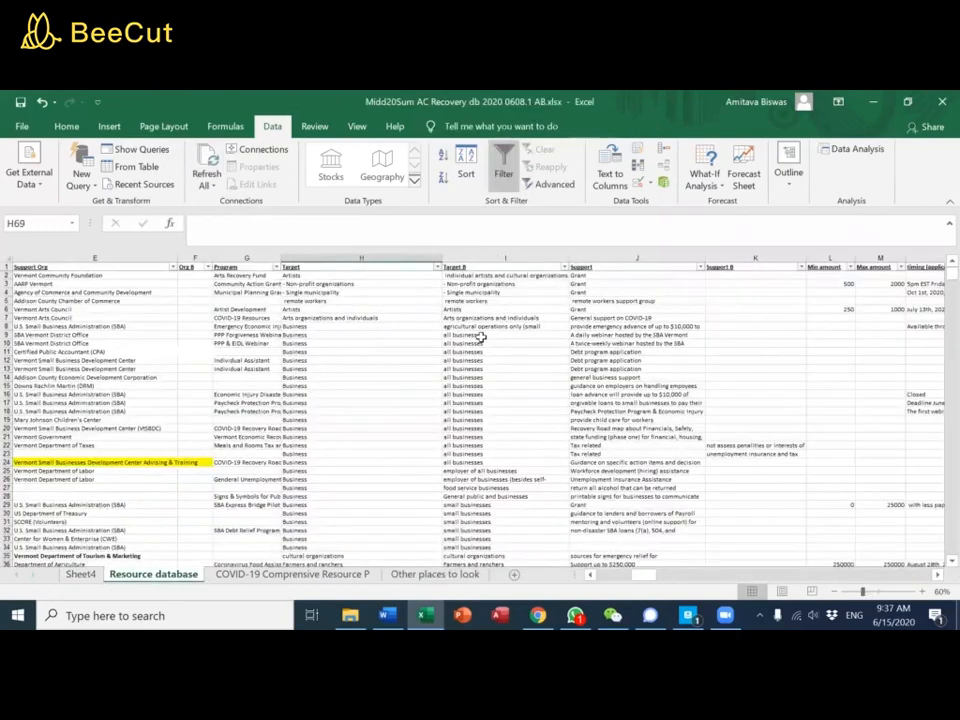
left_click(437, 267)
left_click(384, 279)
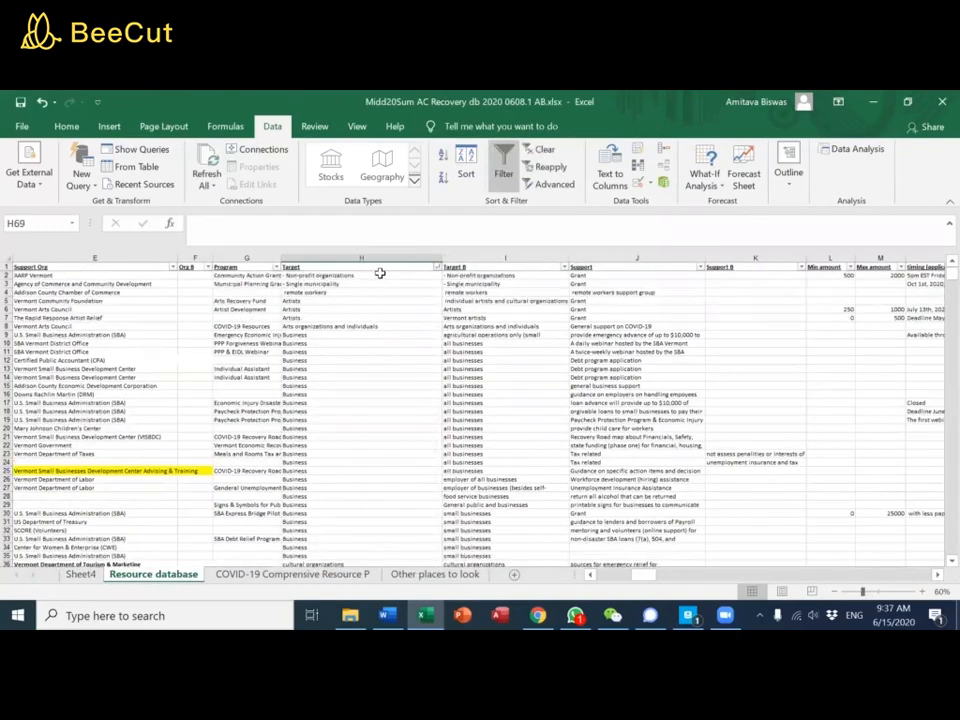
Change the Target of the four arts-related rows, H5 to H8, to Arts
left_click(350, 320)
key("Up")
key("Up")
type("s organizations and individuals")
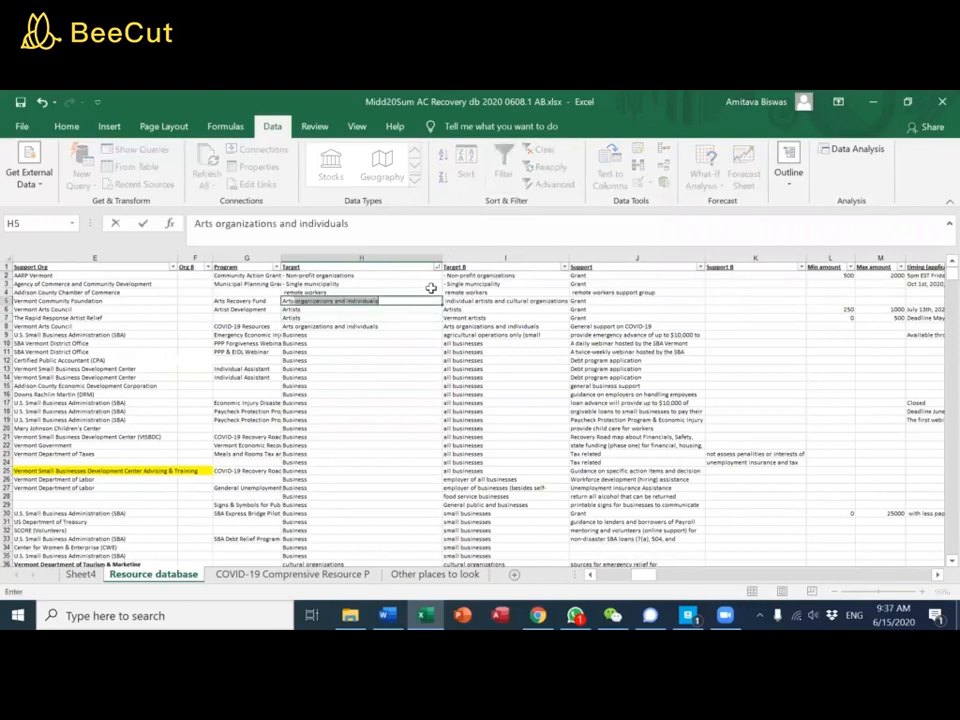
key("Return")
key("Up")
type("Artis")
key("BackSpace")
key("Return")
key("Up")
key("ctrl+c")
key("Down")
key("ctrl+v")
key("Down")
key("ctrl+v")
key("Down")
key("ctrl+v")
key("Down")
key("Escape")
key("Up")
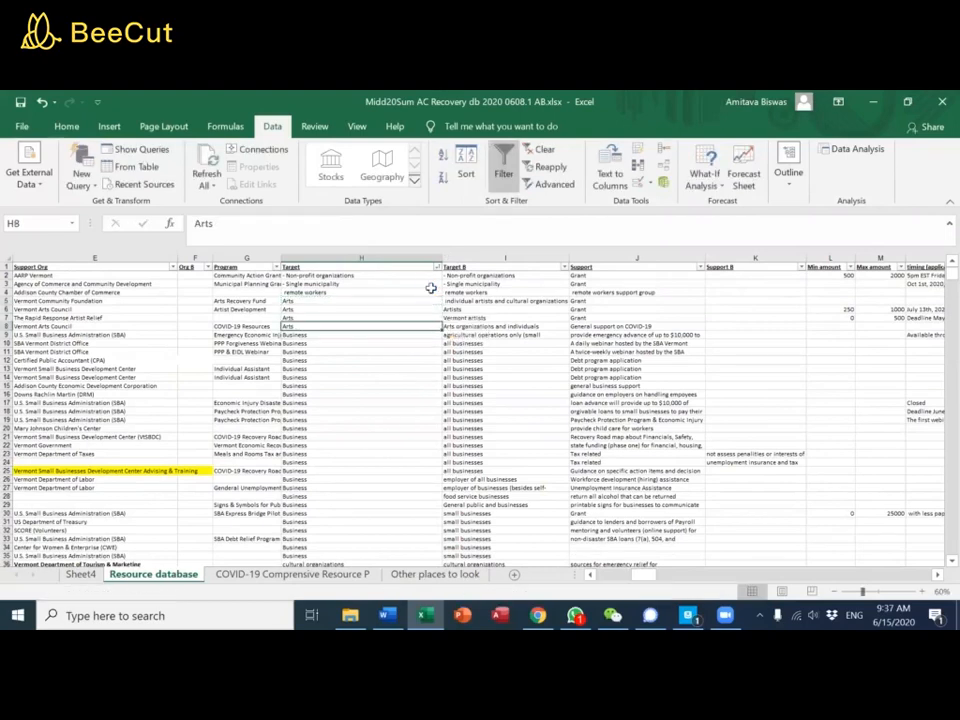
Replace the cultural organizations entry in the Target column with Arts & culture
scroll(392, 399, "down", 6)
left_click(386, 401)
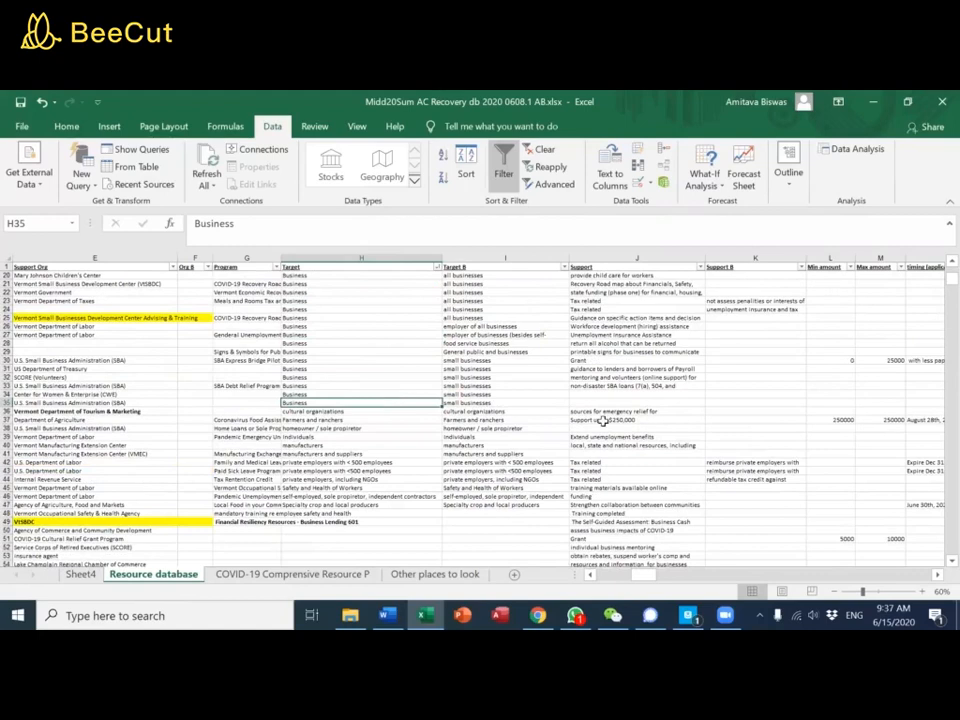
key("Down")
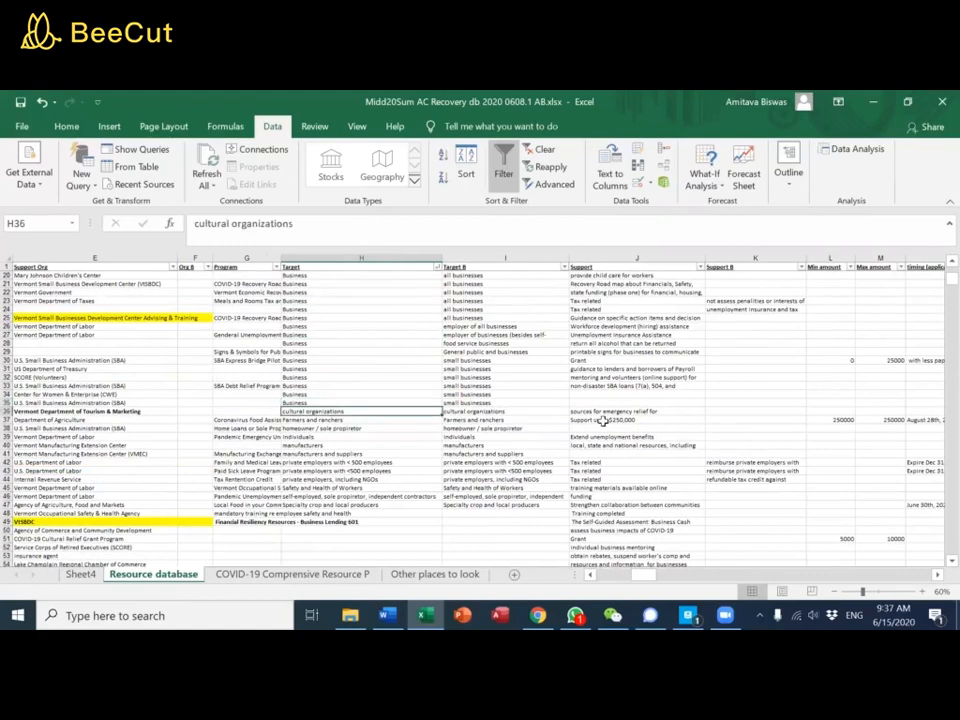
type("Arts")
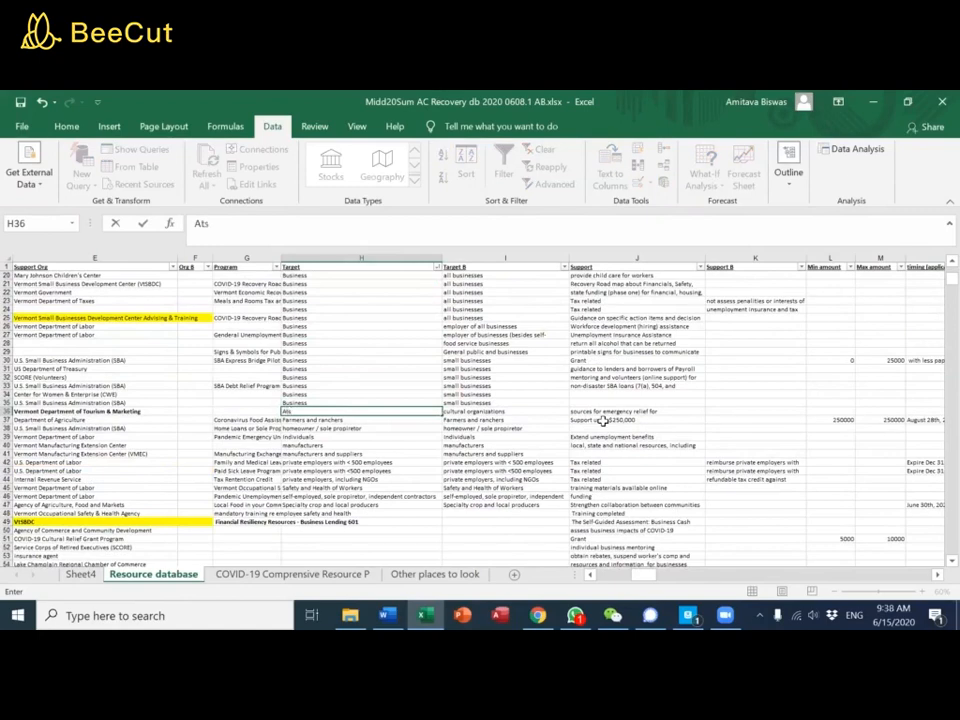
type("rts & culture")
key("Return")
Copy the Arts & culture value into the Target cells of the arts rows, H5 to H8
key("Up")
key("ctrl+c")
key("ctrl+Up")
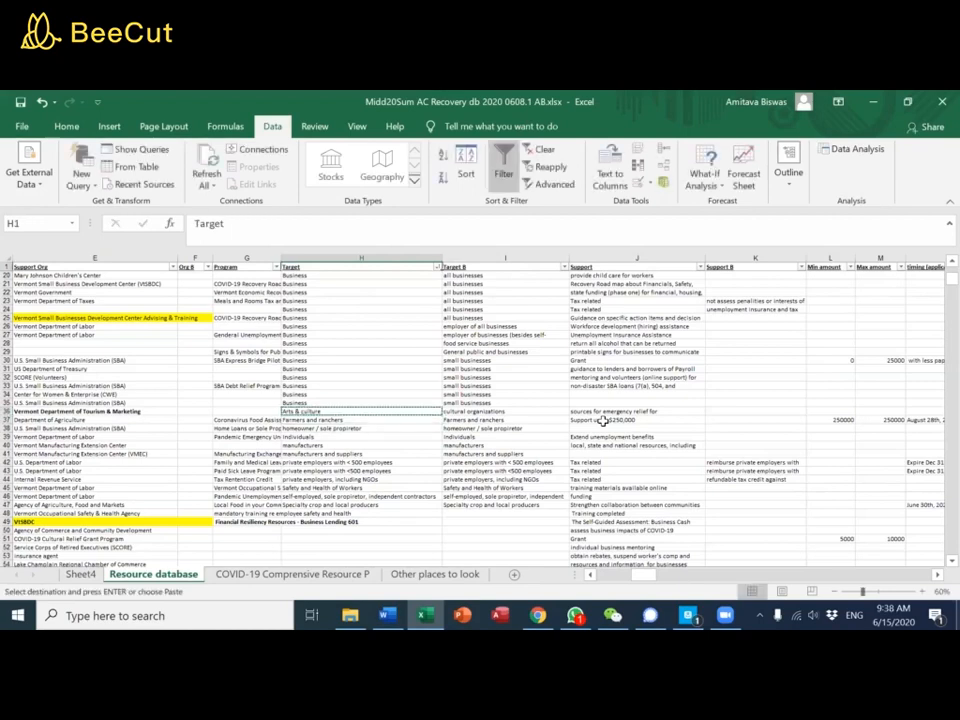
key("Down")
key("Down")
key("Down")
key("Down")
key("Down")
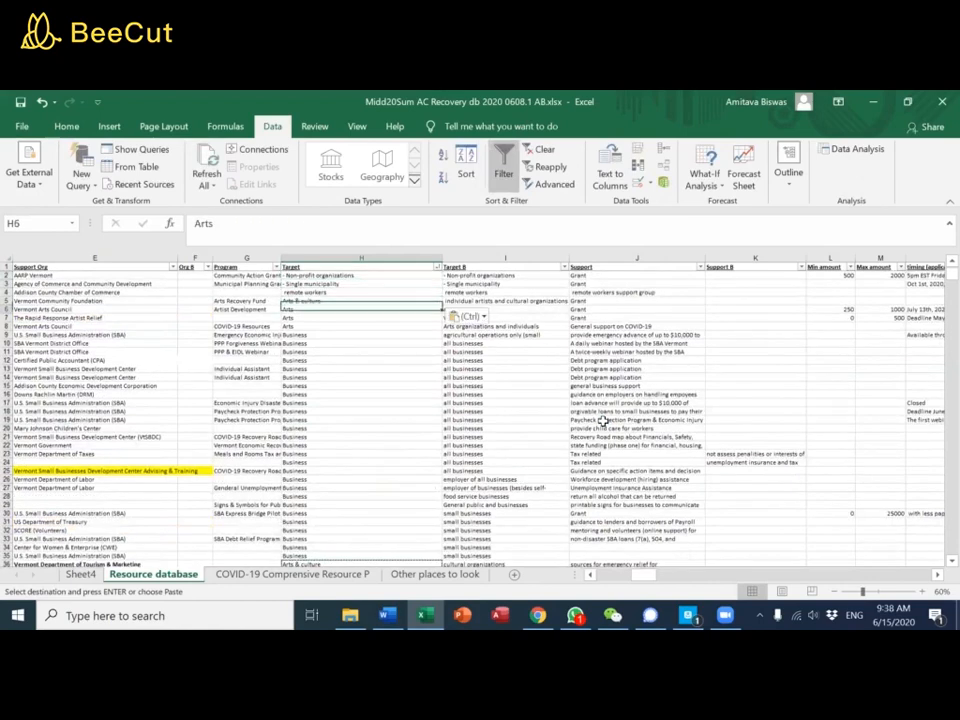
key("shift+Down")
key("shift+Down")
key("ctrl+v")
Examine the remaining nonstandard Target entries listed below the Business rows
key("Down")
key("Down")
key("Down")
key("Down")
key("Down")
key("Down")
key("Down")
key("Down")
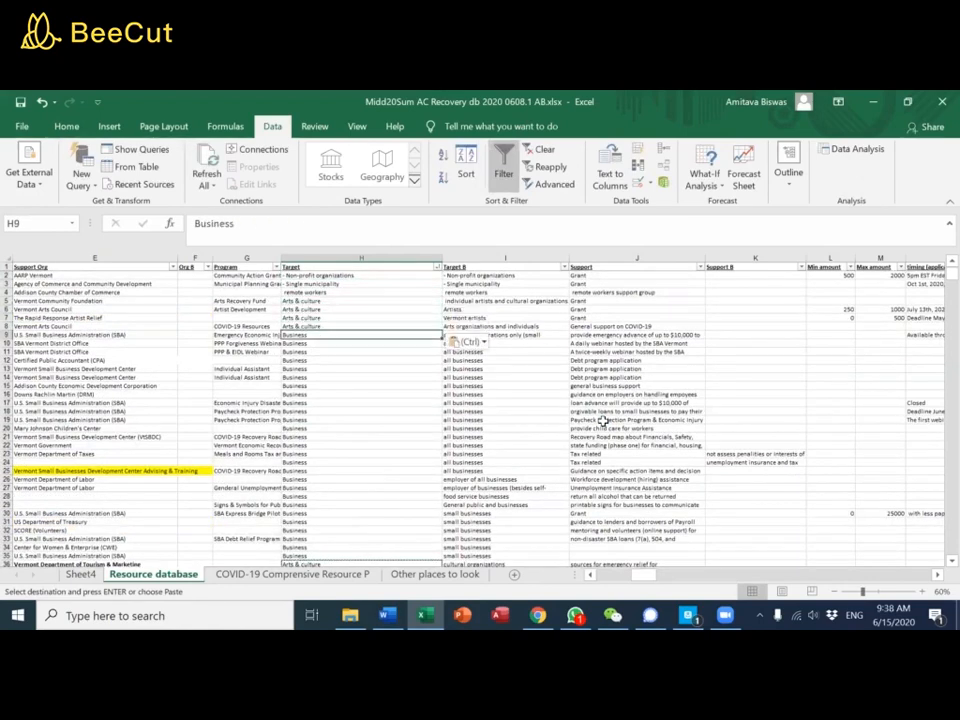
key("Down")
key("Down")
key("Down")
key("Down")
key("Down")
key("Down")
key("Down")
key("Down")
key("Down")
key("Down")
key("Down")
key("Down")
key("Down")
key("Down")
key("Down")
key("Down")
key("Down")
key("Down")
key("Down")
key("Down")
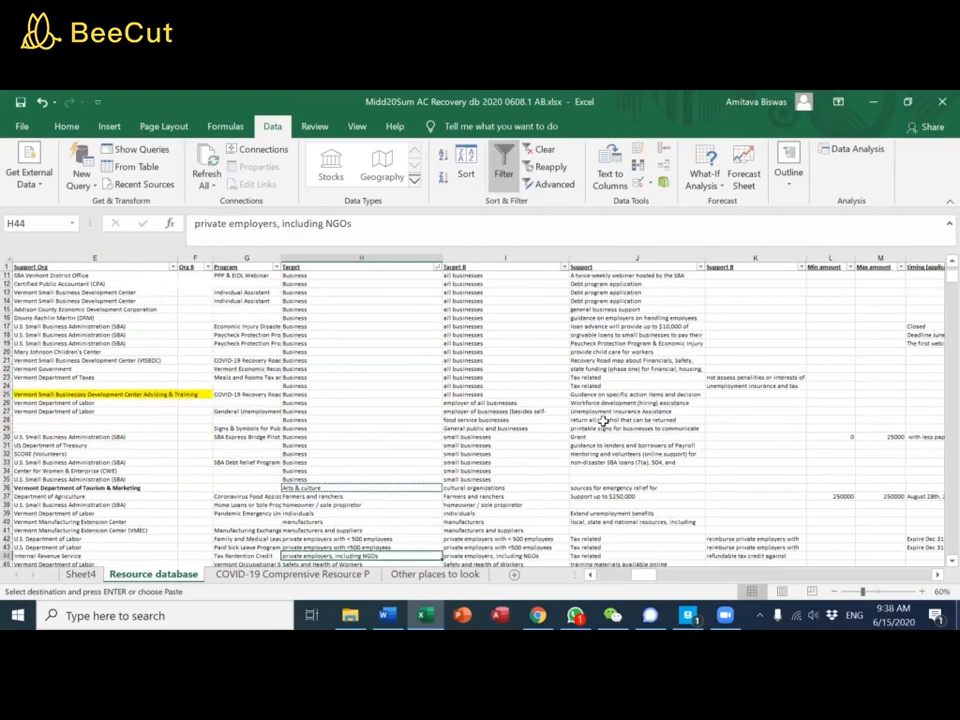
key("Up")
key("Down")
key("Down")
key("Down")
key("Down")
key("Down")
key("Up")
key("Up")
key("Up")
key("Up")
key("Up")
key("Up")
key("Up")
key("Up")
key("Up")
key("Up")
key("Up")
key("Up")
key("Up")
key("Up")
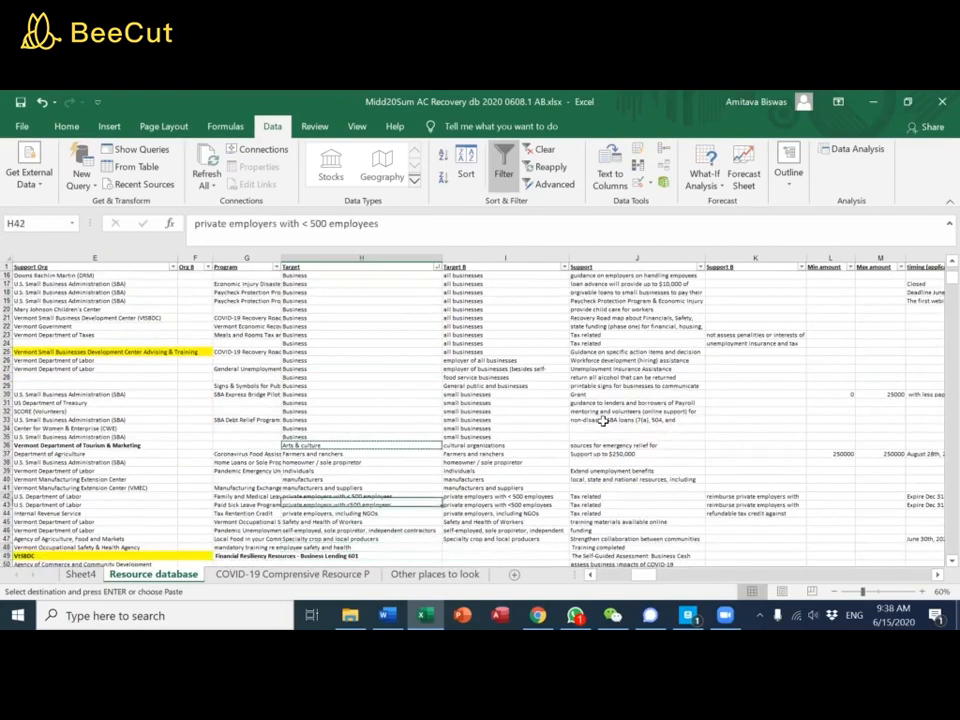
Copy Business into the Target cells for farmers and ranchers, both manufacturer rows, and both rows of private employers with under 500 employees
key("Down")
key("Down")
key("Up")
key("Down")
key("Down")
key("Down")
key("Down")
key("Down")
key("Down")
key("Up")
key("ctrl+v")
key("Down")
key("ctrl+v")
key("Down")
key("ctrl+v")
key("Down")
key("ctrl+v")
key("Down")
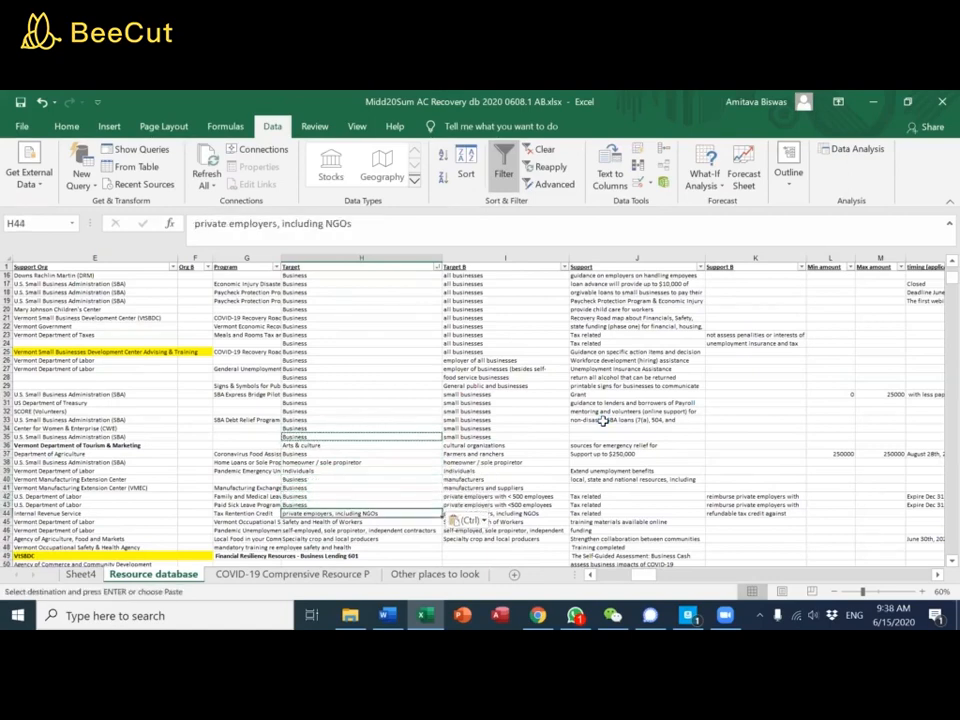
Paste Business over the Targets for private employers including NGOs, worker safety and health, and the self-employed, H44 to H46
key("ctrl+v")
key("Down")
key("Down")
key("Down")
key("Up")
key("Up")
key("ctrl+v")
key("Down")
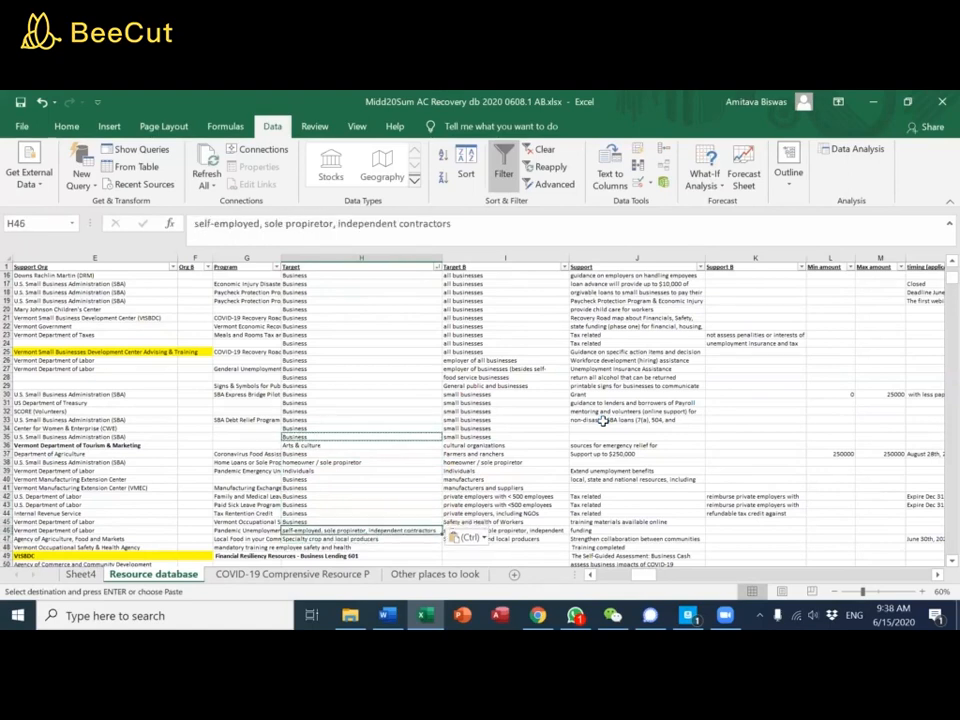
key("ctrl+v")
key("Down")
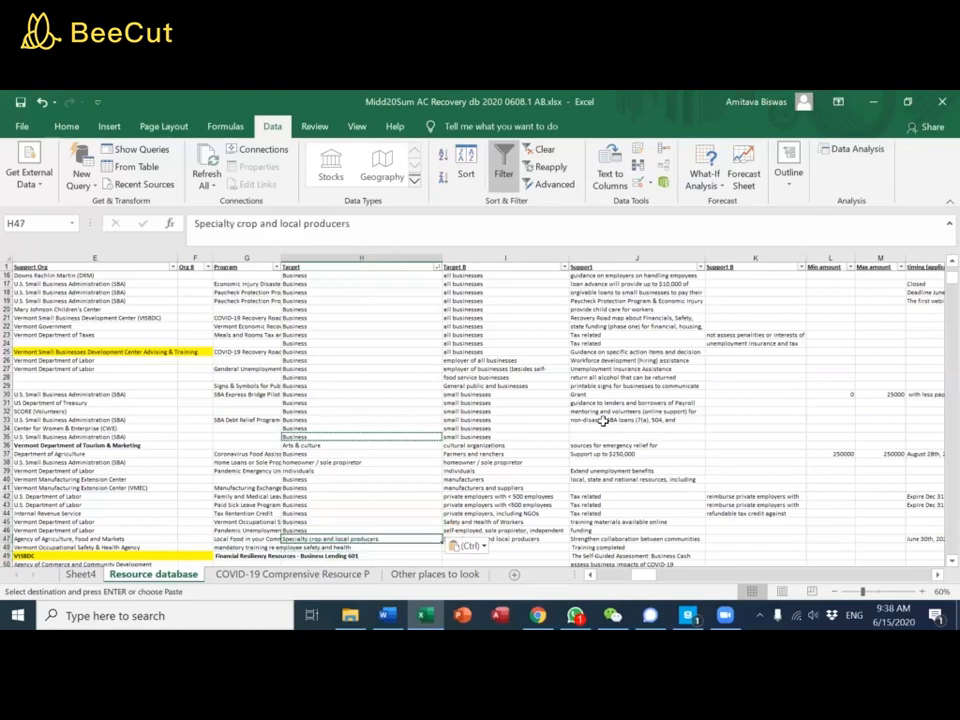
Paste Business into the specialty crop producers' Target cell and the two blank ones below it, H47 to H49
key("ctrl+v")
key("Down")
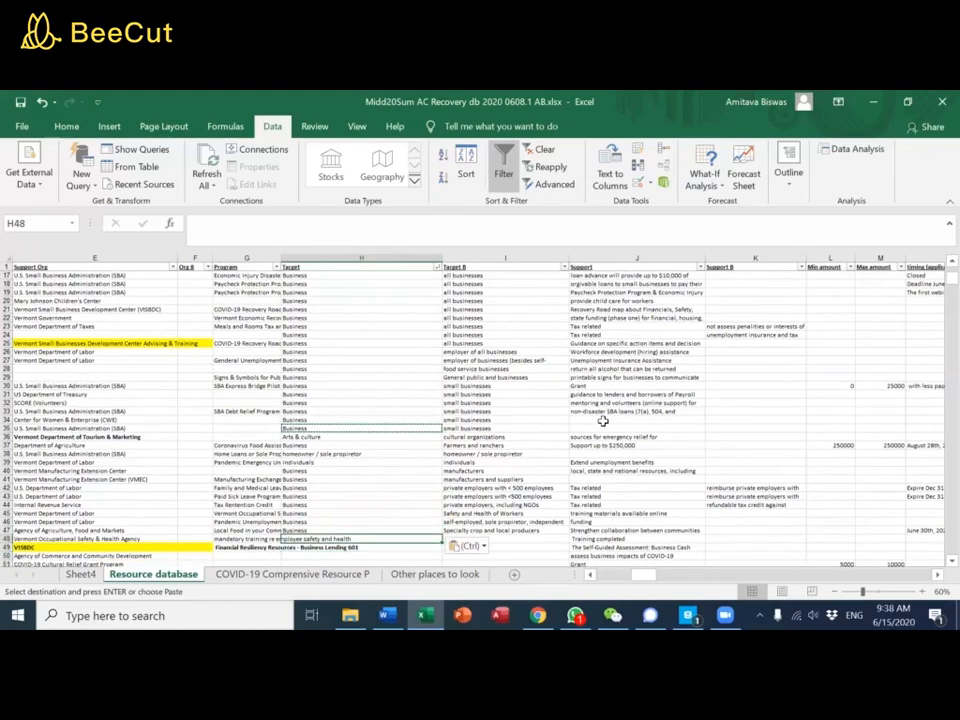
key("ctrl+v")
key("Down")
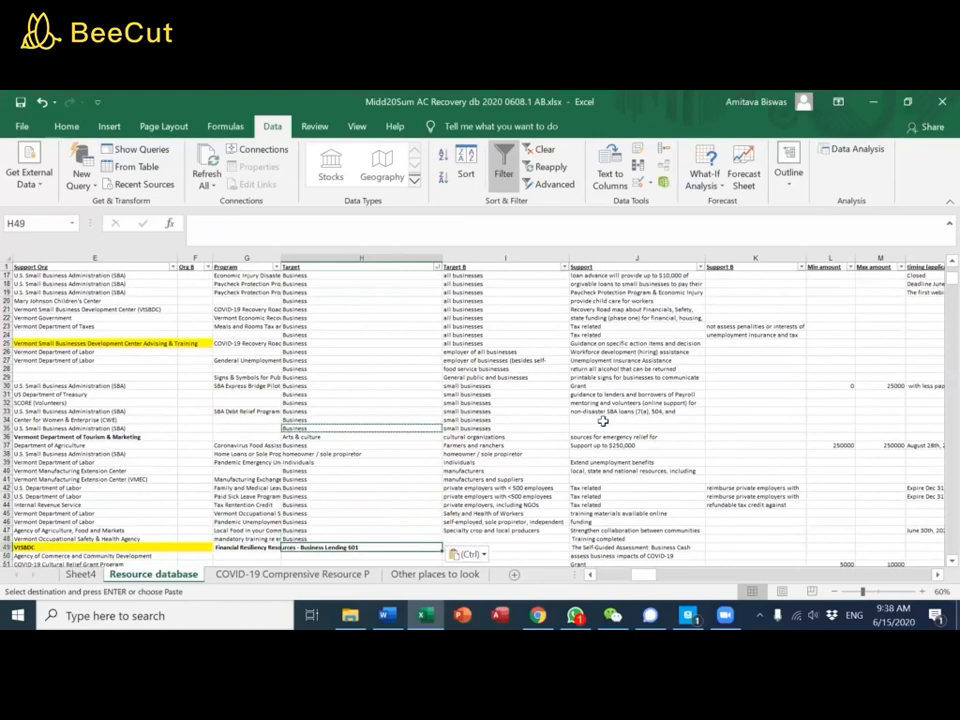
key("ctrl+v")
Sort the resource table again by Target from A to Z
key("ctrl+Up")
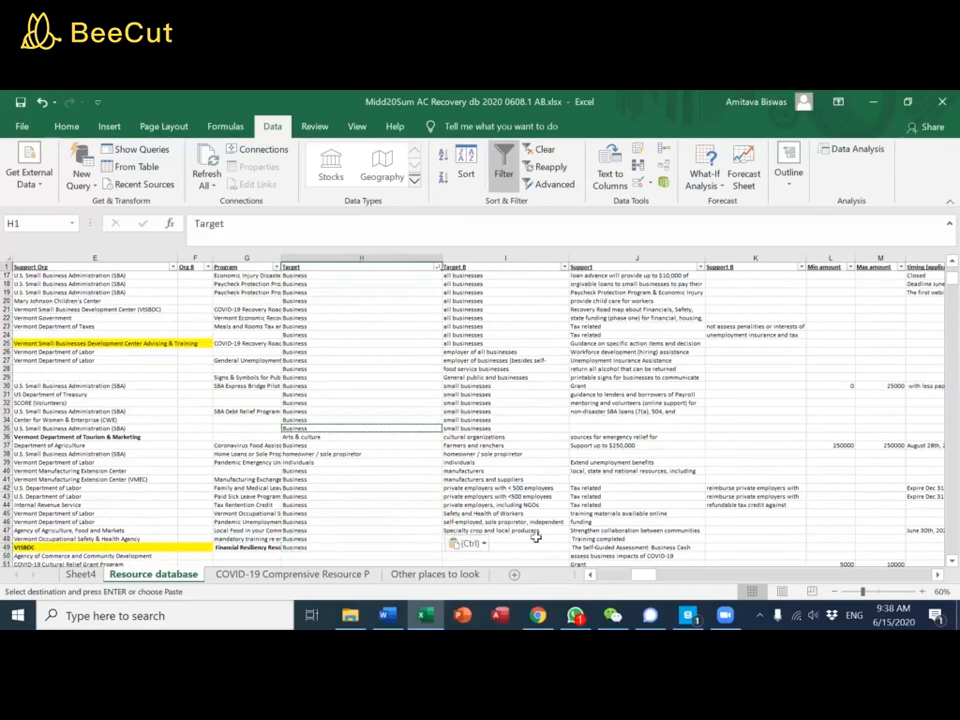
left_click(436, 267)
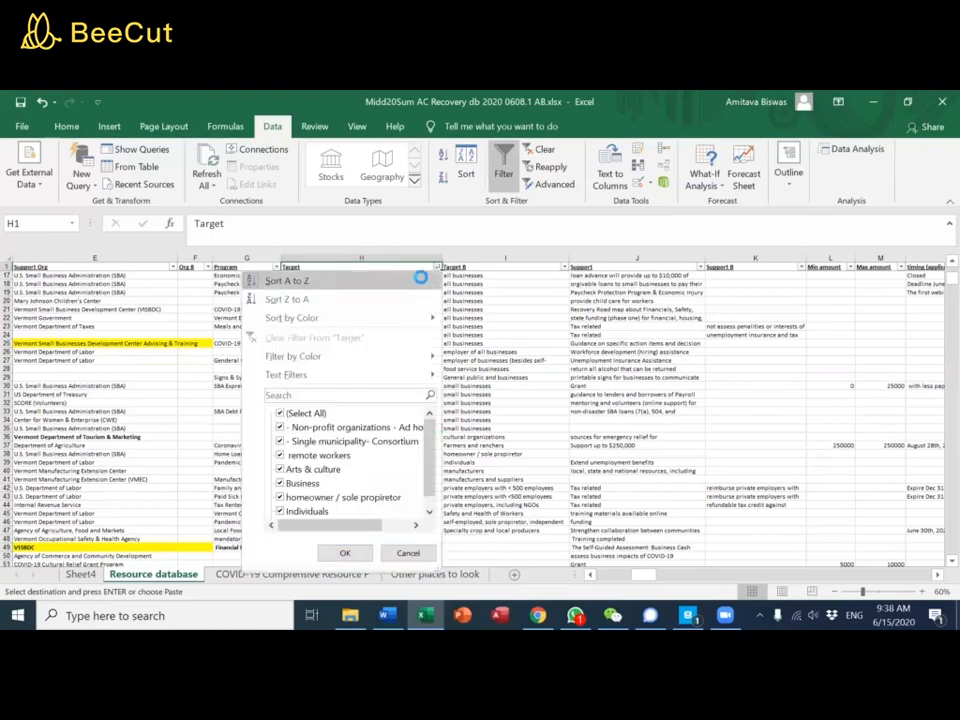
left_click(396, 283)
Set the Target of the non-profit organizations row, H2, to Non profits
left_click(393, 283)
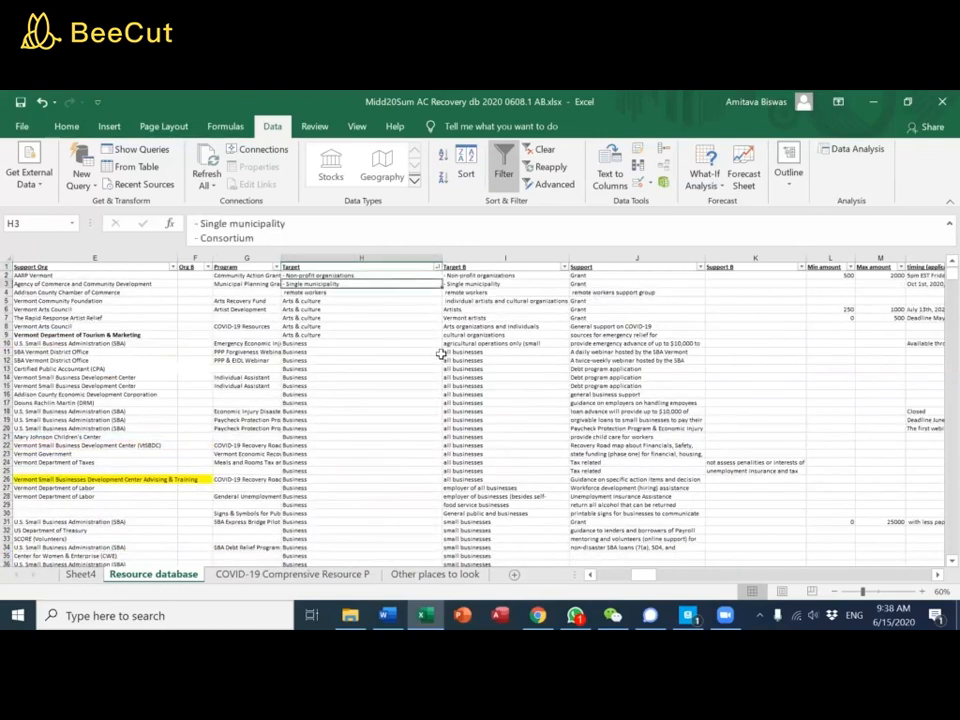
key("Up")
type("Bib")
key("BackSpace")
key("BackSpace")
key("BackSpace")
type("Bo")
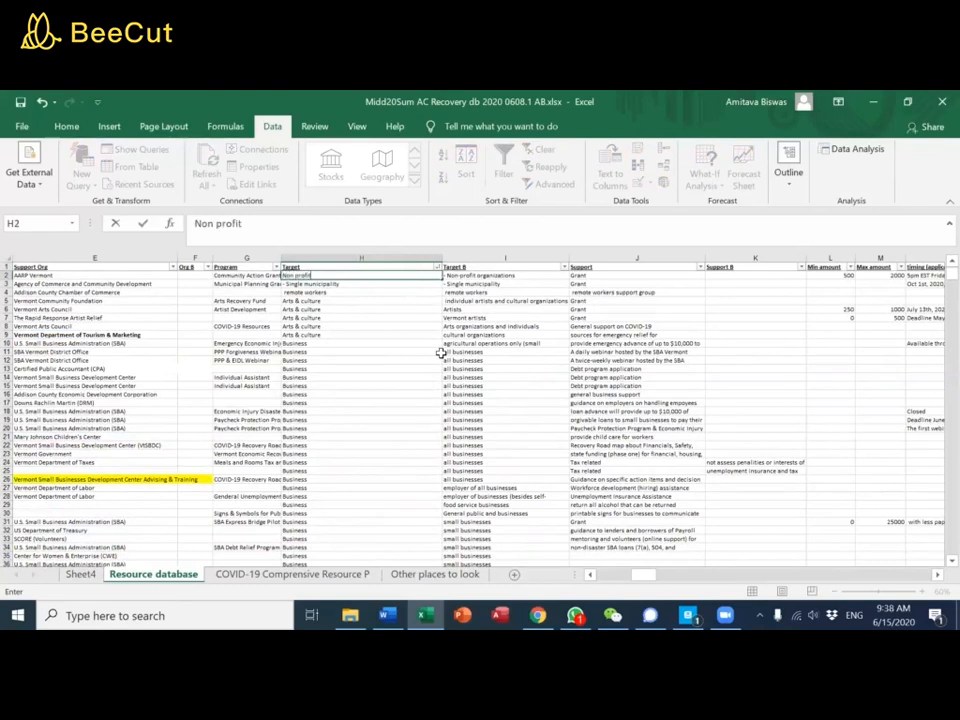
key("Return")
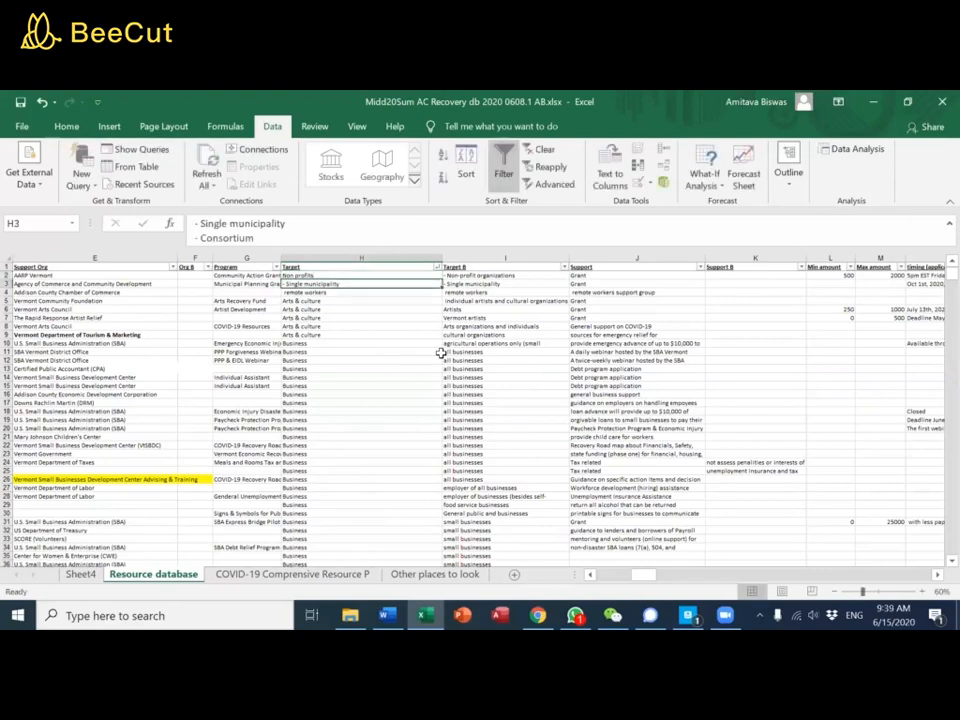
Set the Target of the single municipality and remote workers rows to Other, and go to the entries after the Business rows
type("Other")
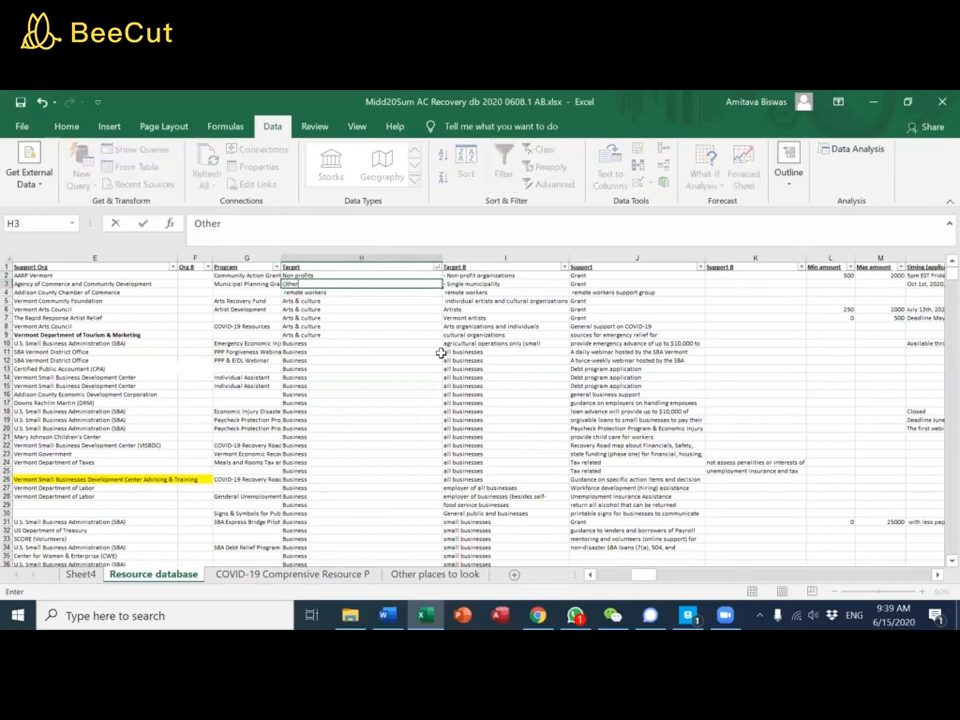
key("Return")
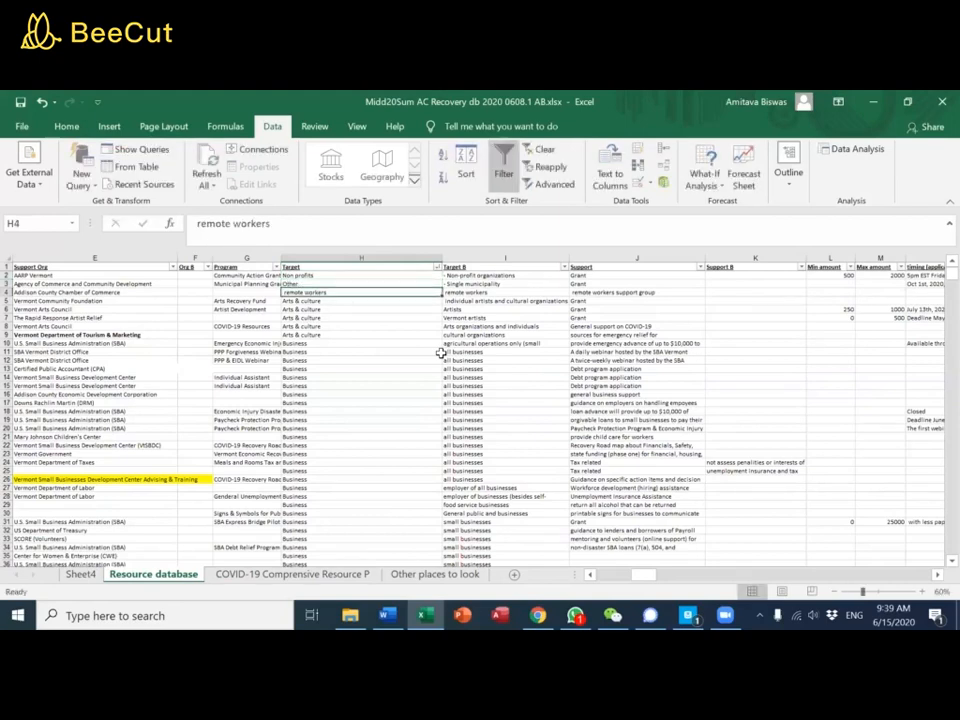
type("Other")
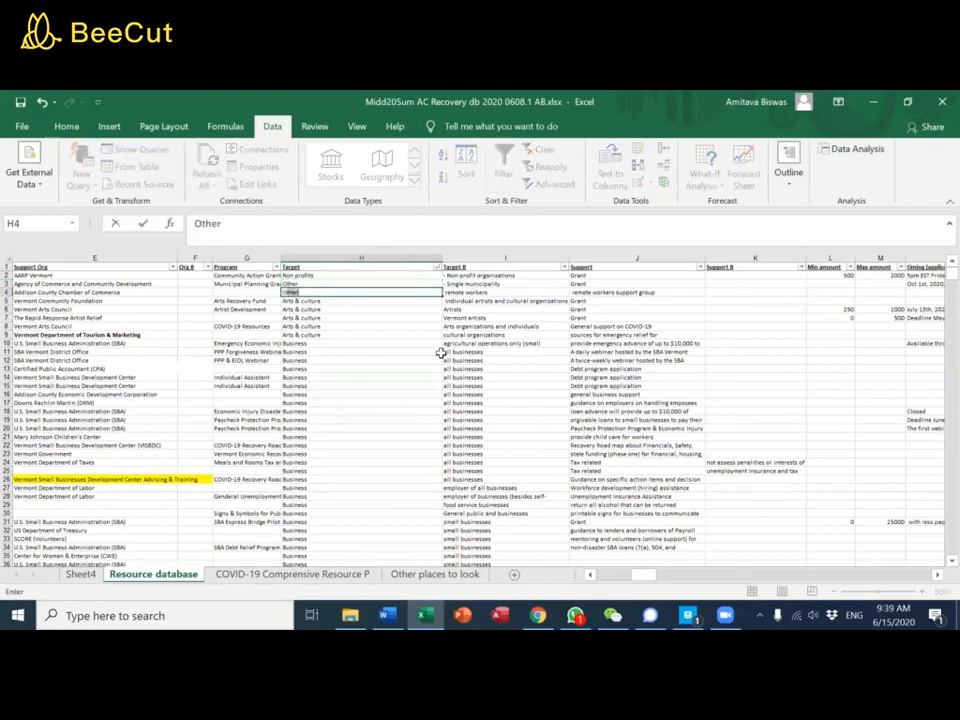
key("Return")
key("ctrl+Down")
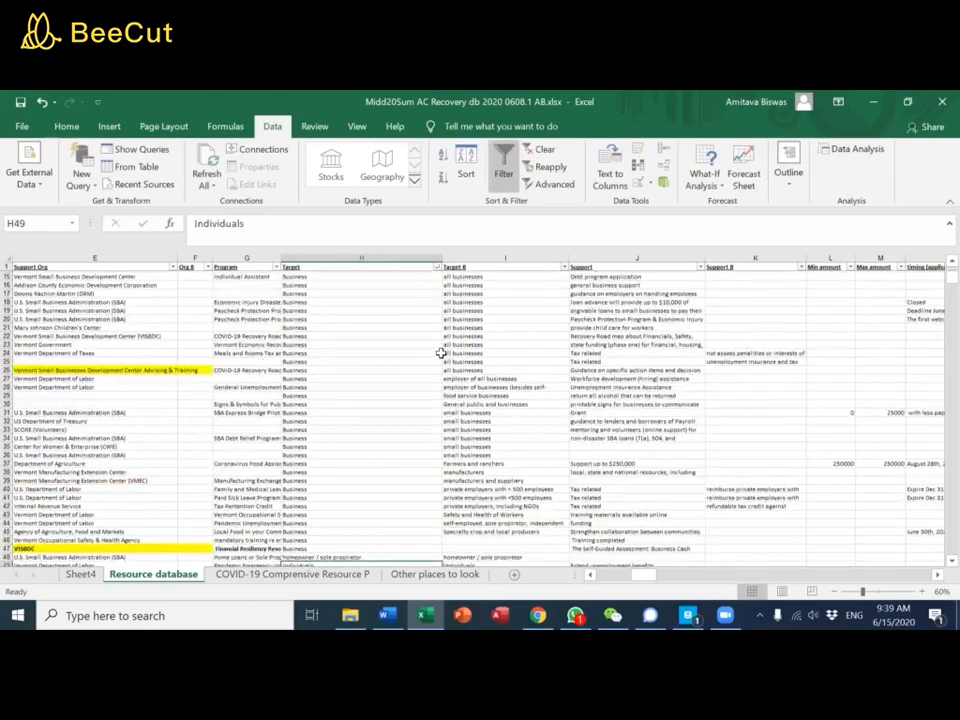
Copy Individuals into the Target of the homeowner row, H48
key("Up")
key("Down")
key("ctrl+c")
key("Up")
key("ctrl+v")
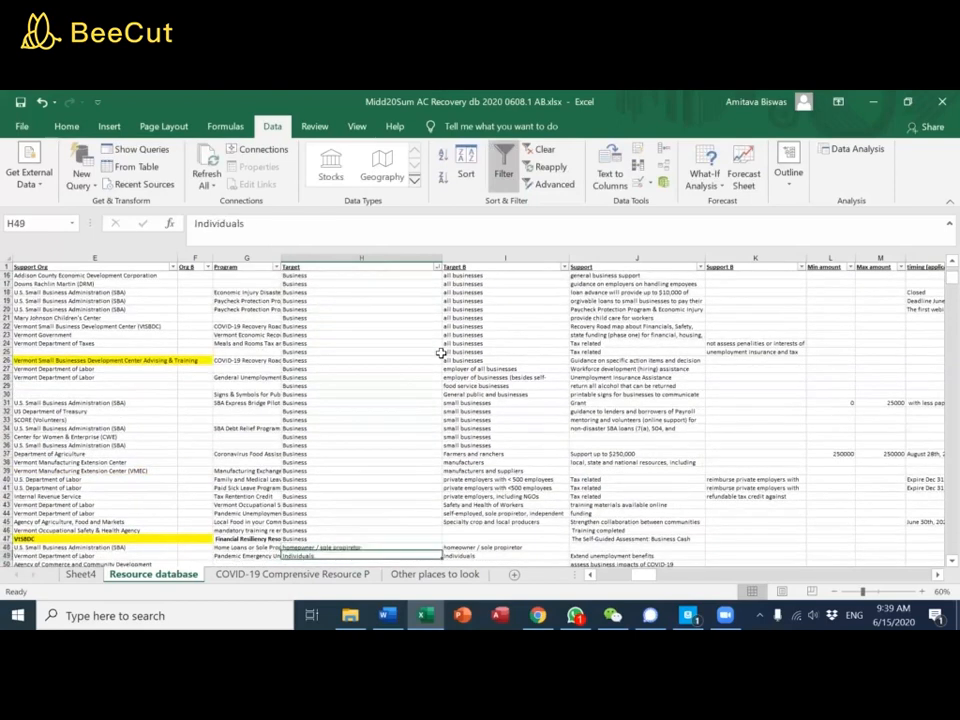
key("ctrl+z")
key("ctrl+Up")
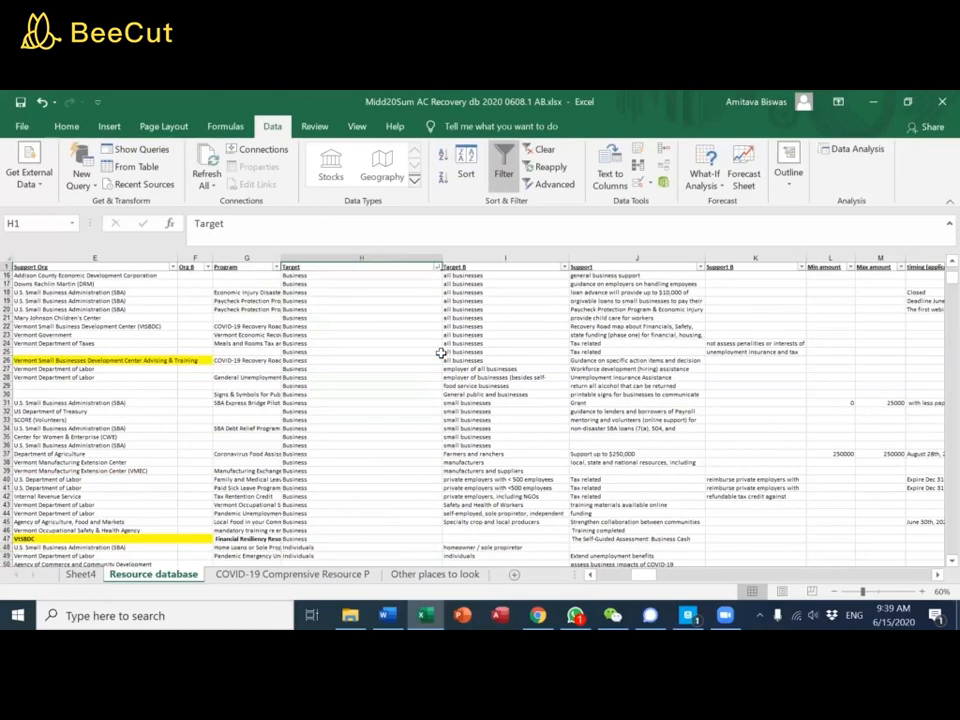
Fit the Target column's width to its contents and copy Business into the homeowner row's Target, H48
left_click(446, 266)
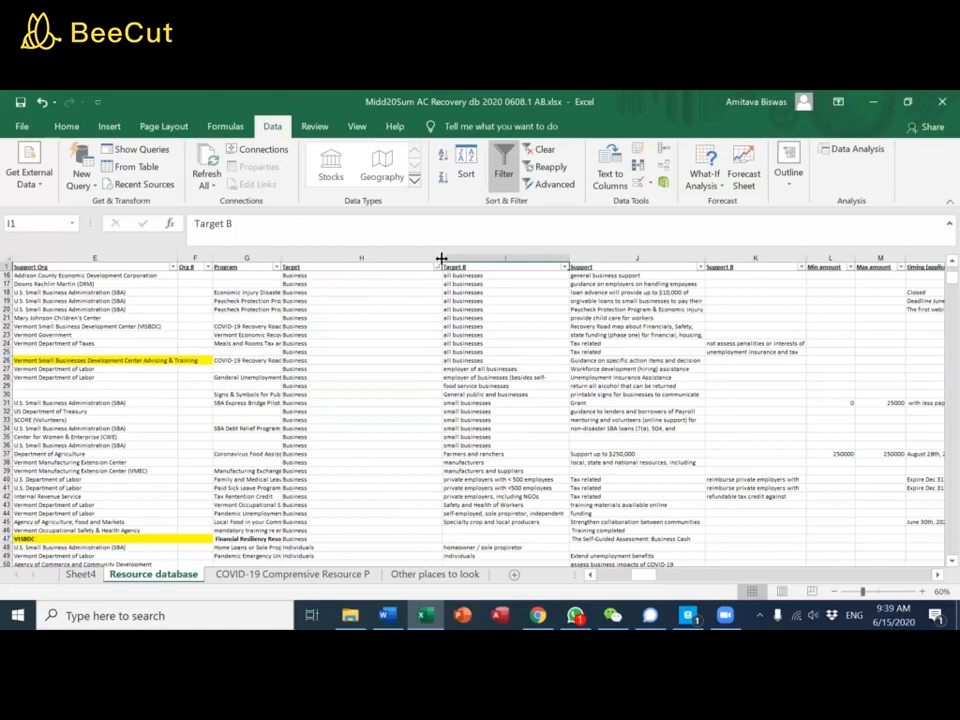
double_click(441, 259)
left_click(303, 549)
key("Up")
key("ctrl+c")
key("Down")
key("Return")
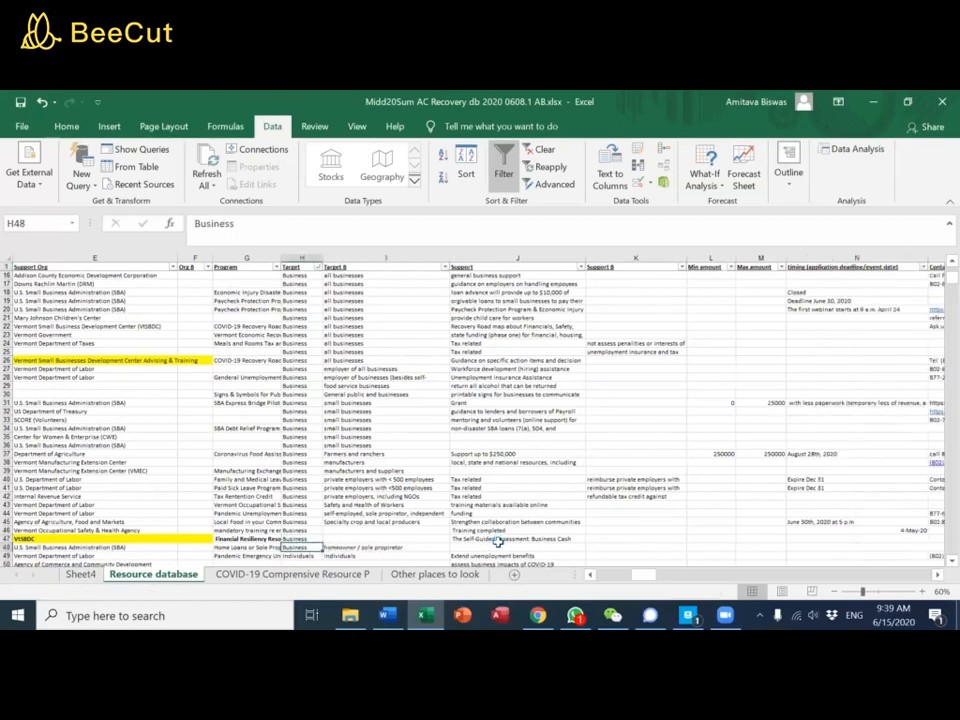
Refresh the pivot table on Sheet4 with the revised Target values
left_click(84, 576)
right_click(158, 404)
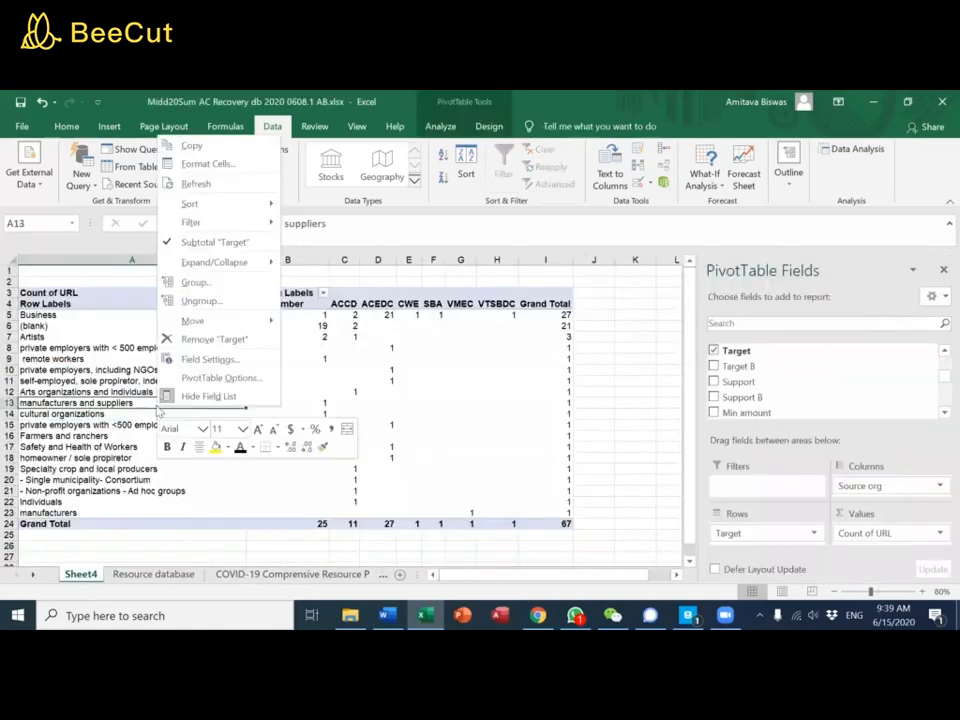
left_click(197, 186)
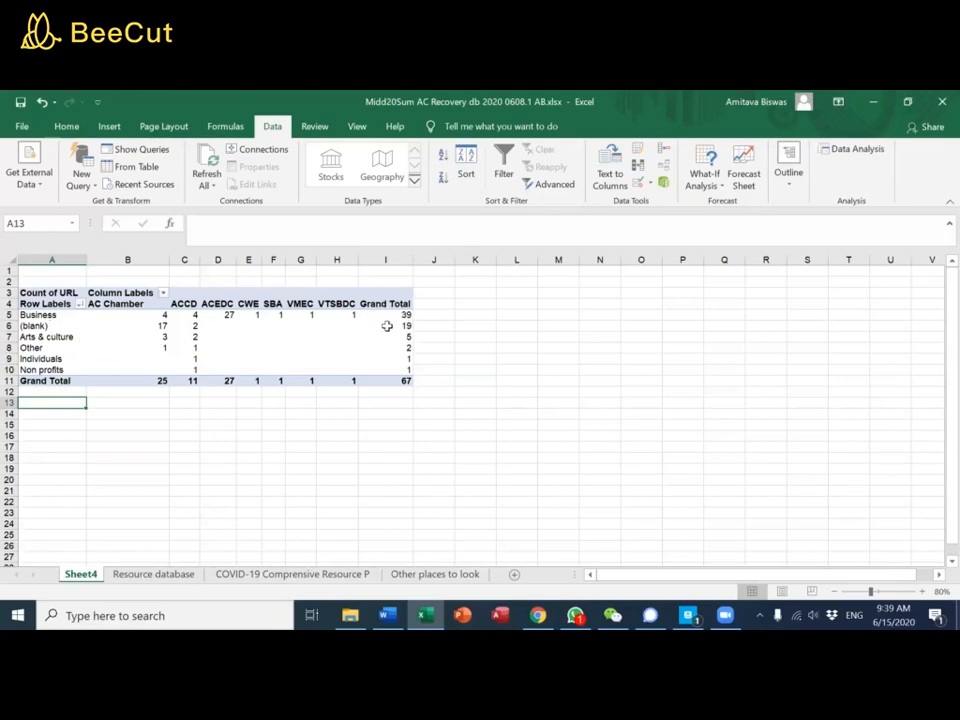
Sort the Resource database table by Target B from A to Z, and by Target from A to Z
left_click(153, 574)
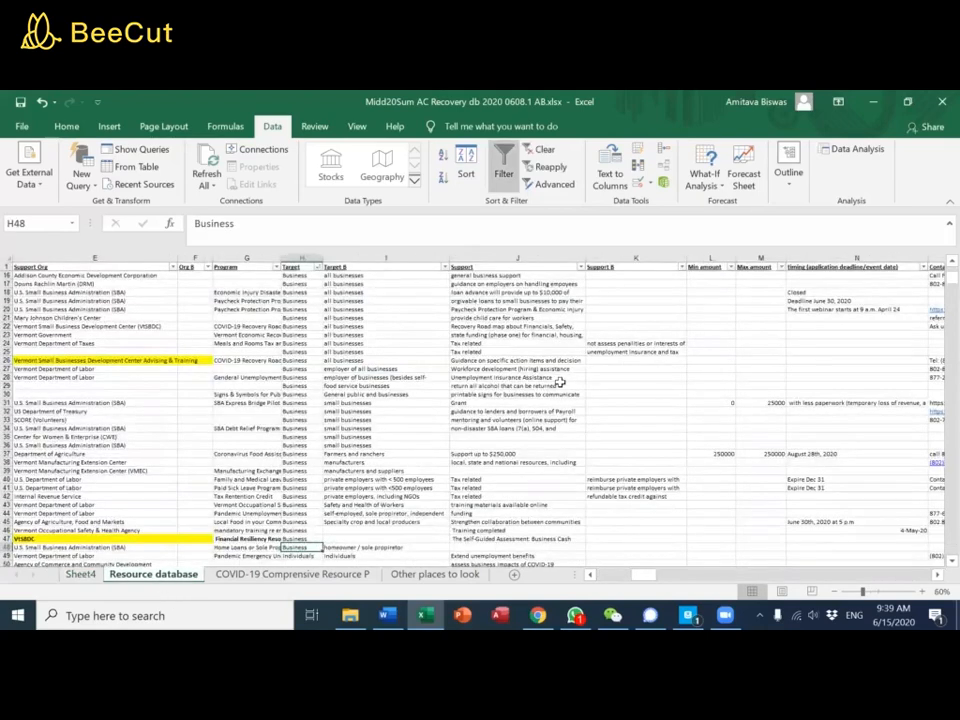
left_click(444, 267)
left_click(433, 281)
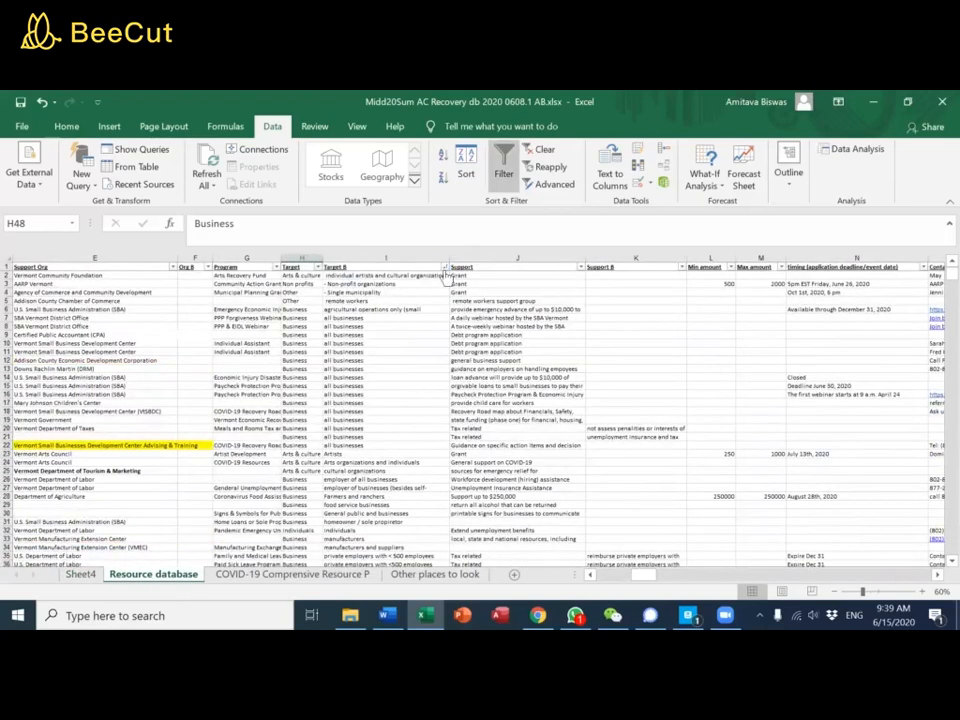
left_click(318, 268)
left_click(170, 280)
Filter the resource table to show only the Business Target and sort those rows by Target B from A to Z
left_click(318, 268)
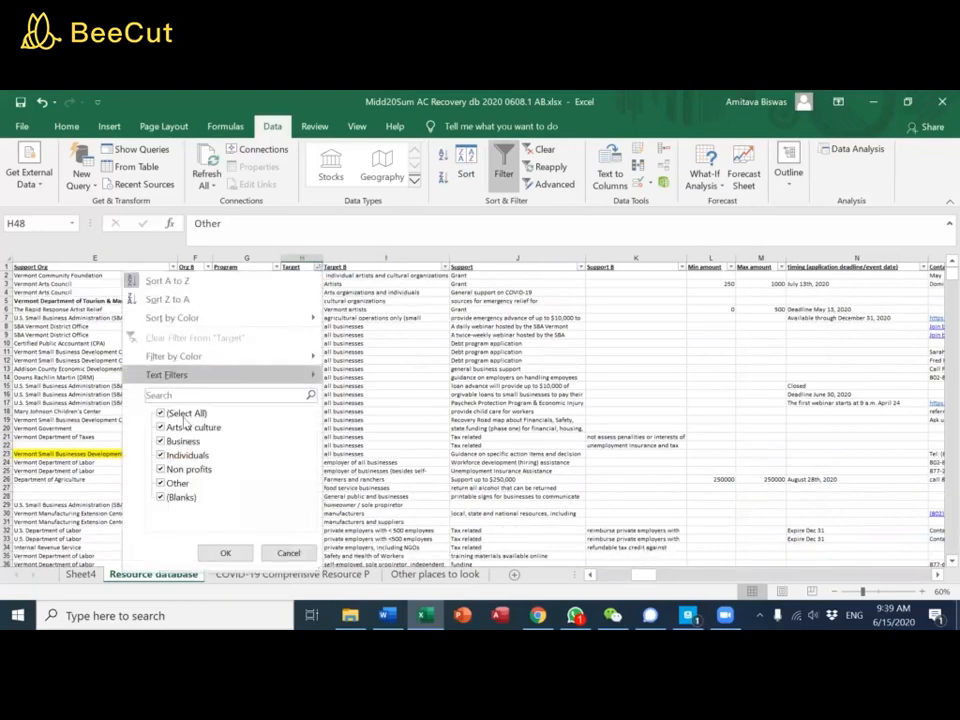
left_click(161, 413)
left_click(161, 441)
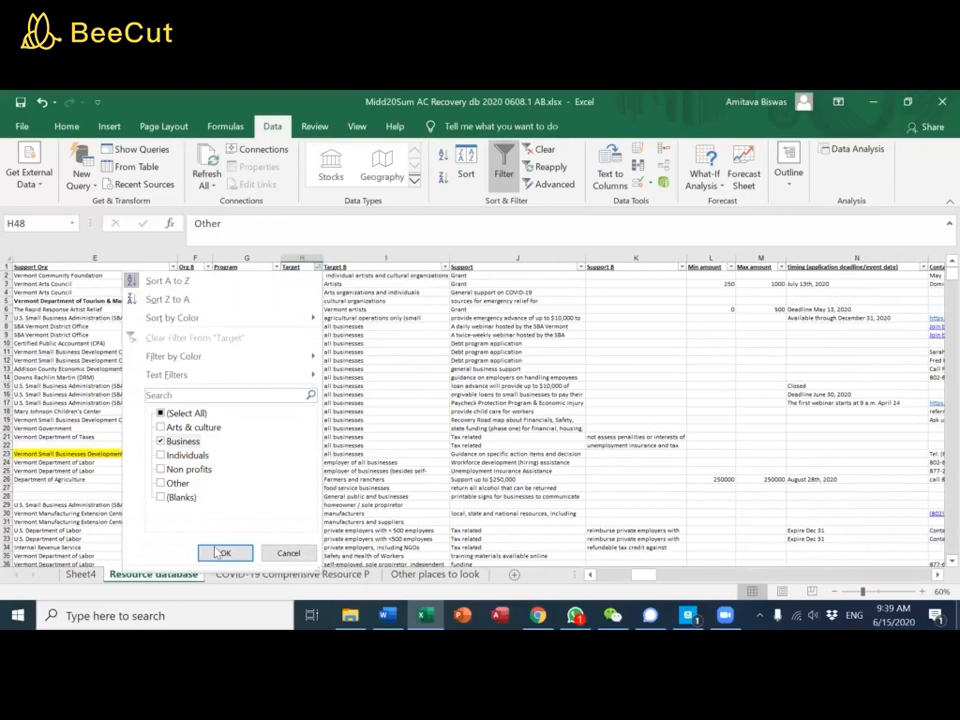
left_click(225, 552)
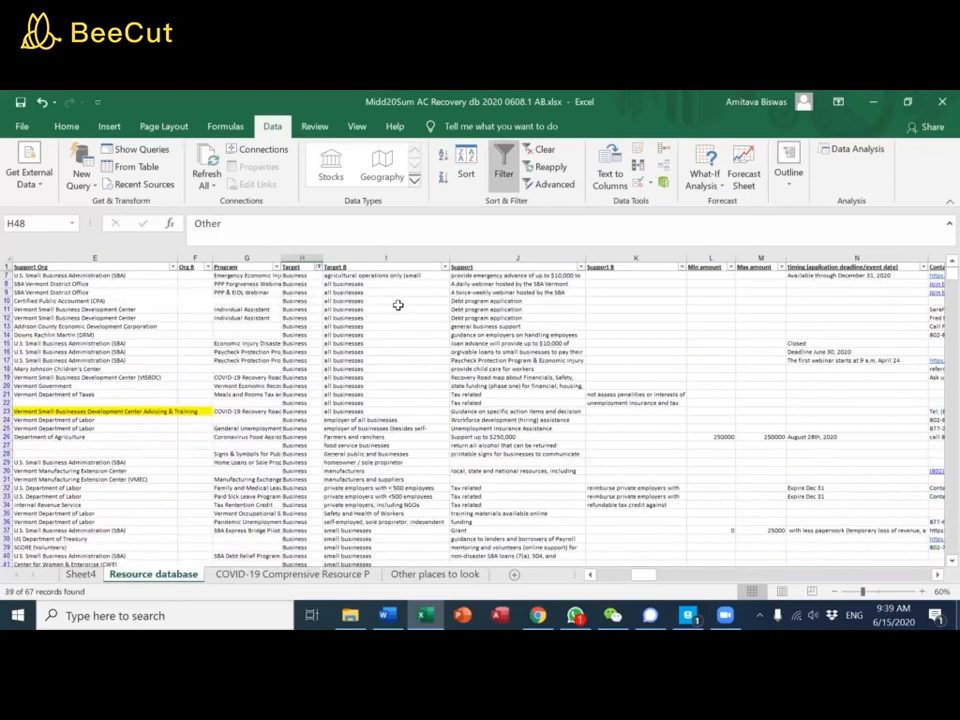
scroll(423, 332, "down", 3)
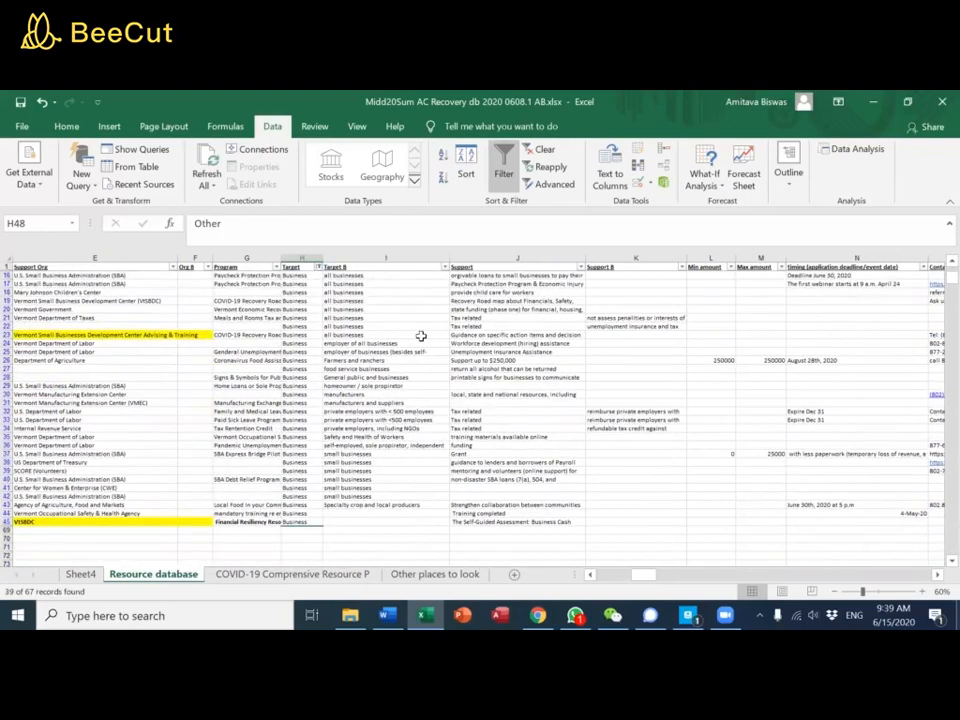
scroll(424, 322, "up", 3)
left_click(445, 267)
left_click(422, 279)
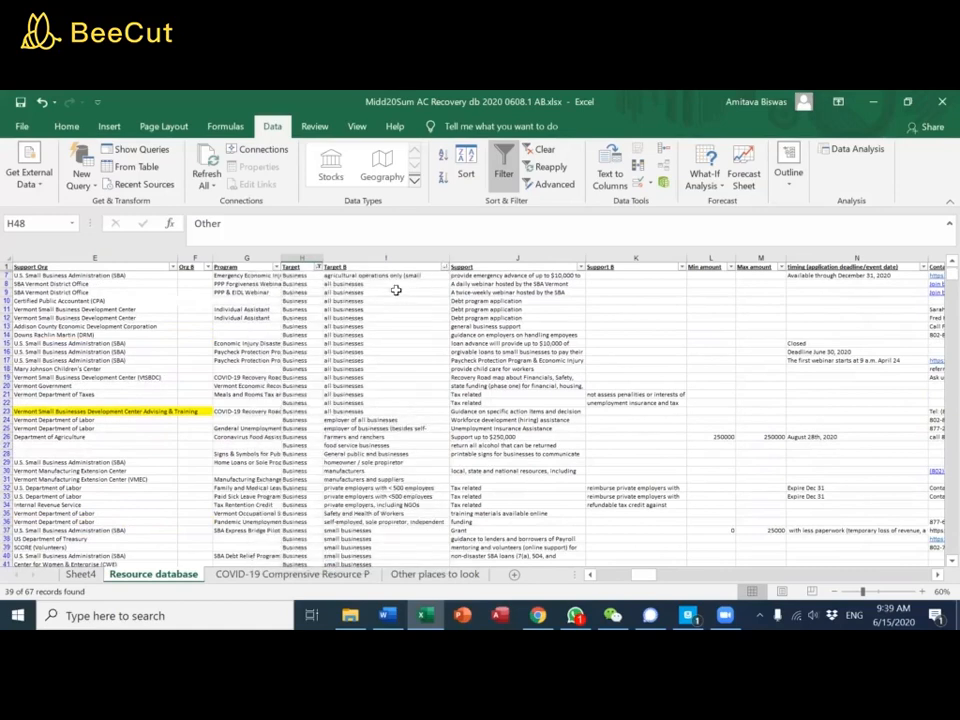
Copy all businesses into the Target B cells of the two employer rows below it, I24 and I25
left_click(390, 411)
key("ctrl+c")
key("Down")
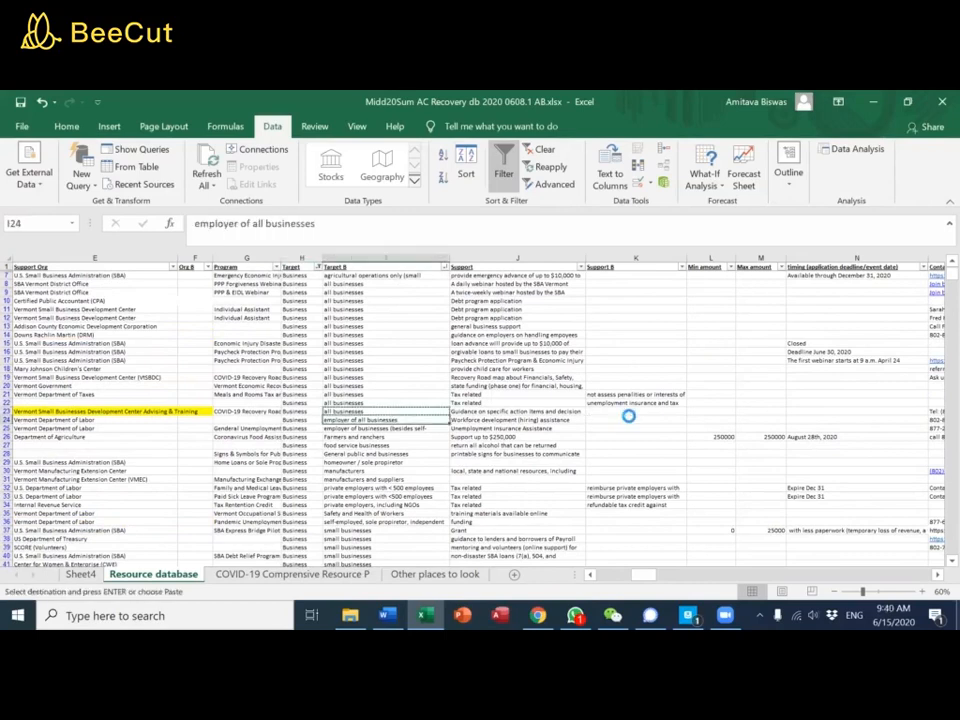
key("ctrl+v")
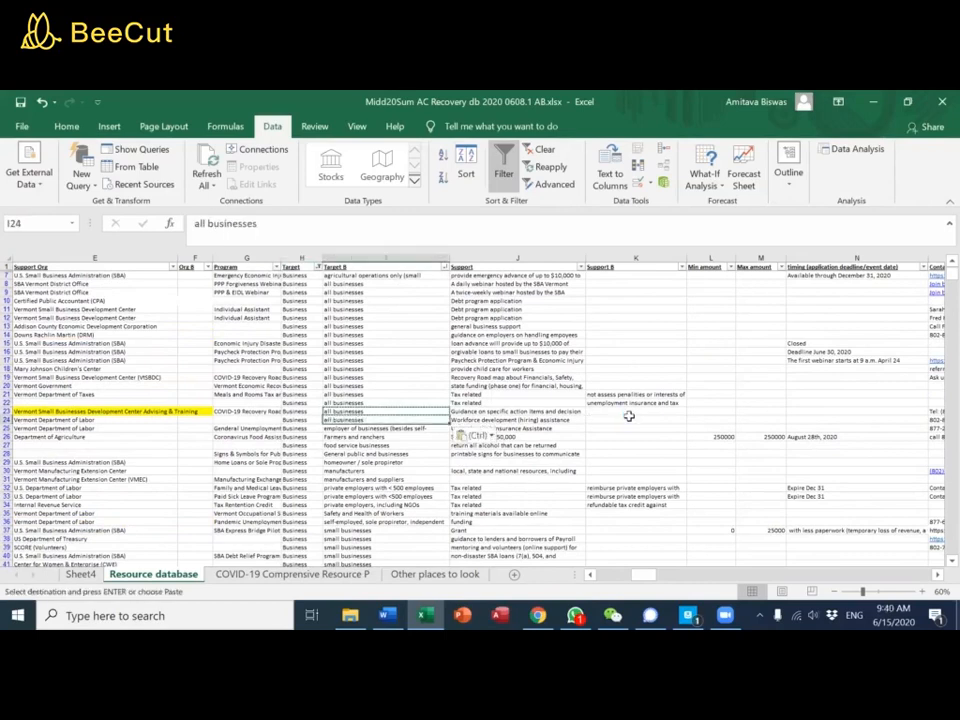
key("Down")
key("ctrl+v")
Set the Target B of the farmers and ranchers row, I26, to Agricultural
key("Down")
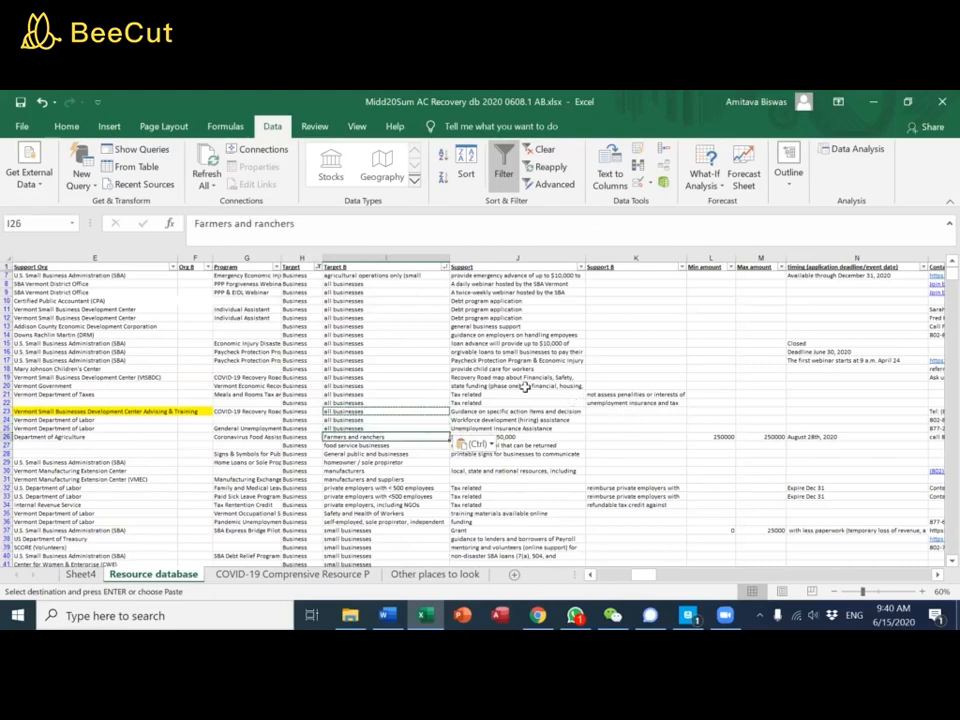
type("Agricultrua")
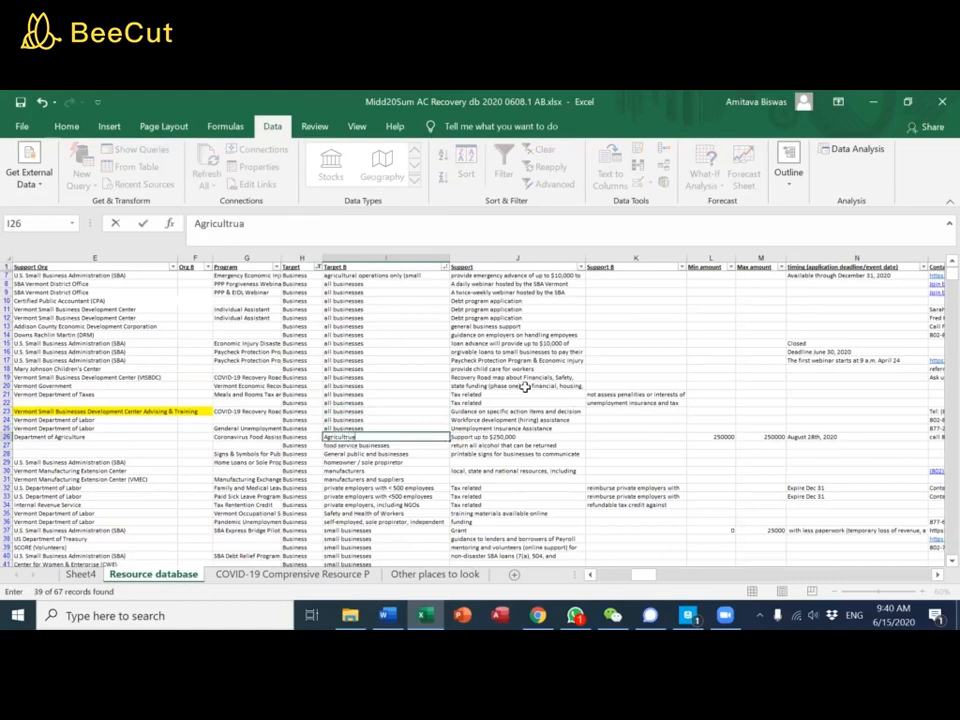
key("BackSpace")
key("BackSpace")
key("BackSpace")
key("BackSpace")
key("BackSpace")
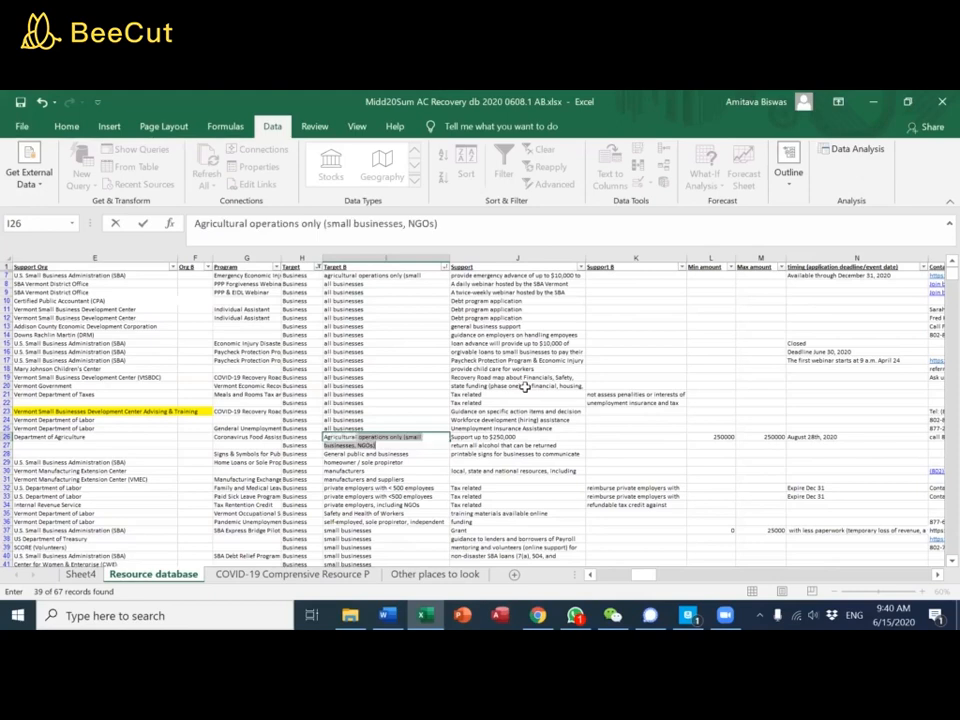
key("Delete")
key("Return")
Copy Agricultural into the Target B of the agricultural operations row, I7
key("Up")
key("ctrl+c")
key("ctrl+Up")
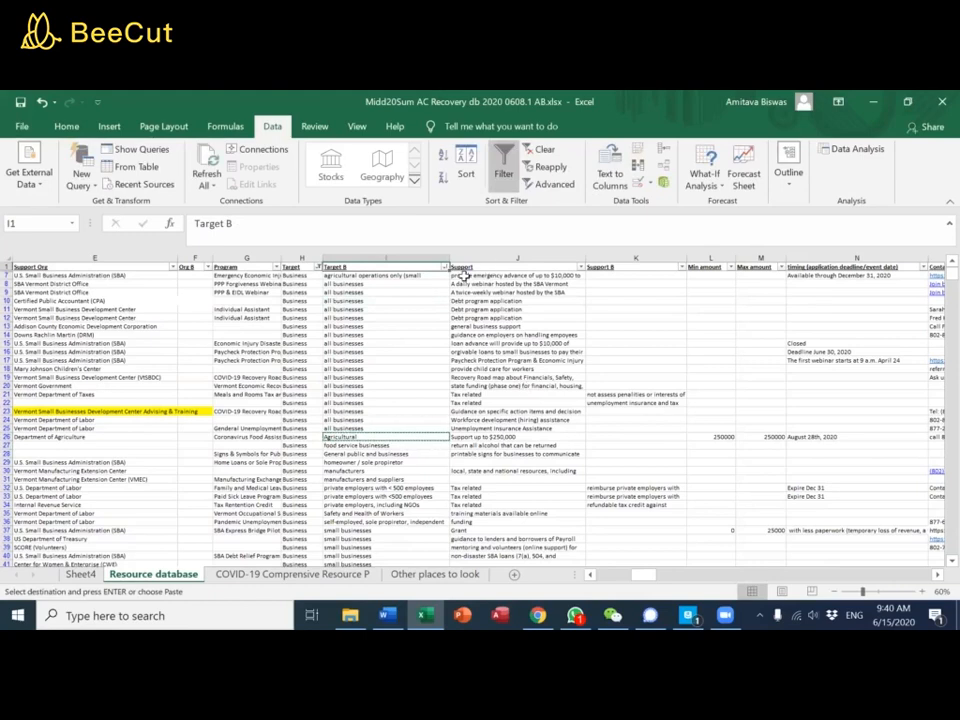
key("Down")
key("ctrl+v")
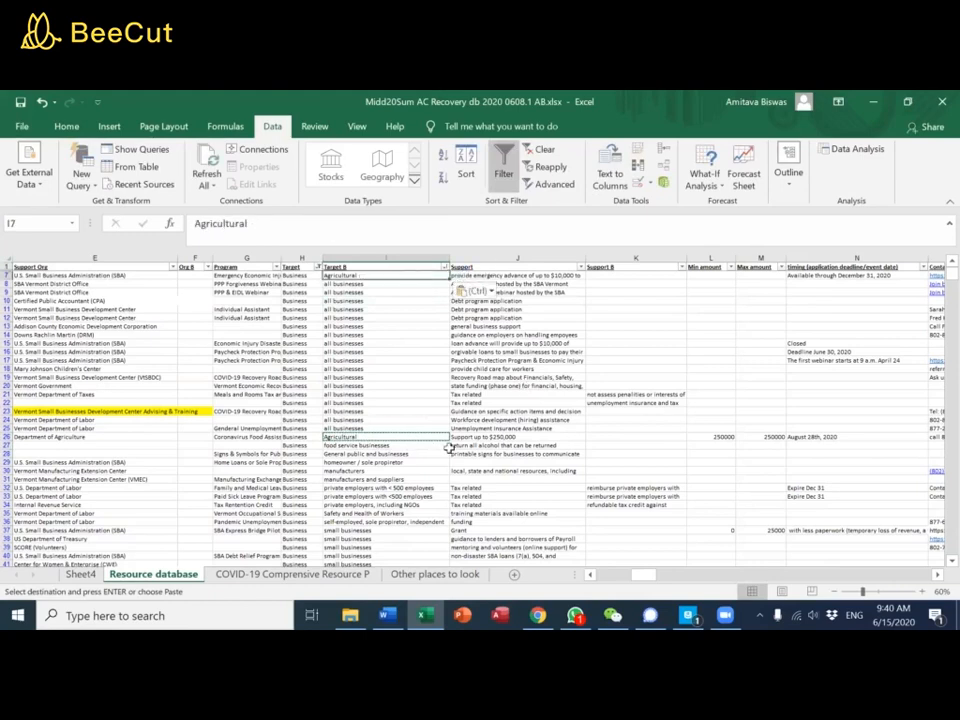
Review the remaining Target B entries of the Business rows, from food service businesses down to small businesses
left_click(383, 446)
key("Down")
key("Down")
key("Down")
key("Down")
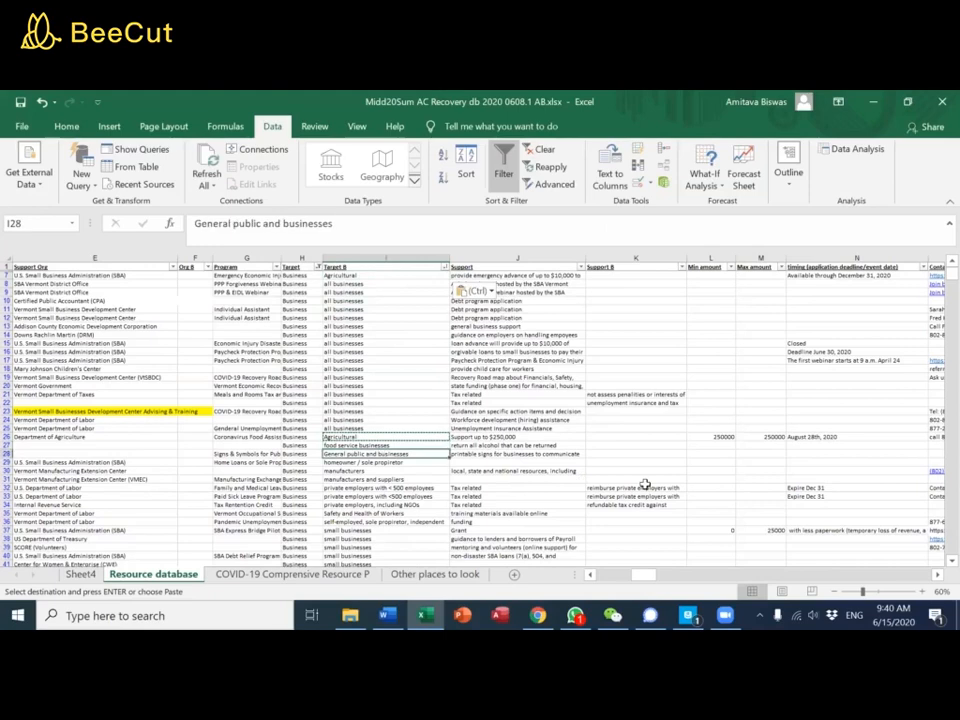
key("Down")
key("Up")
key("Up")
key("Down")
key("Down")
key("Down")
key("Down")
key("Down")
key("Down")
key("Down")
key("Down")
key("Down")
key("Down")
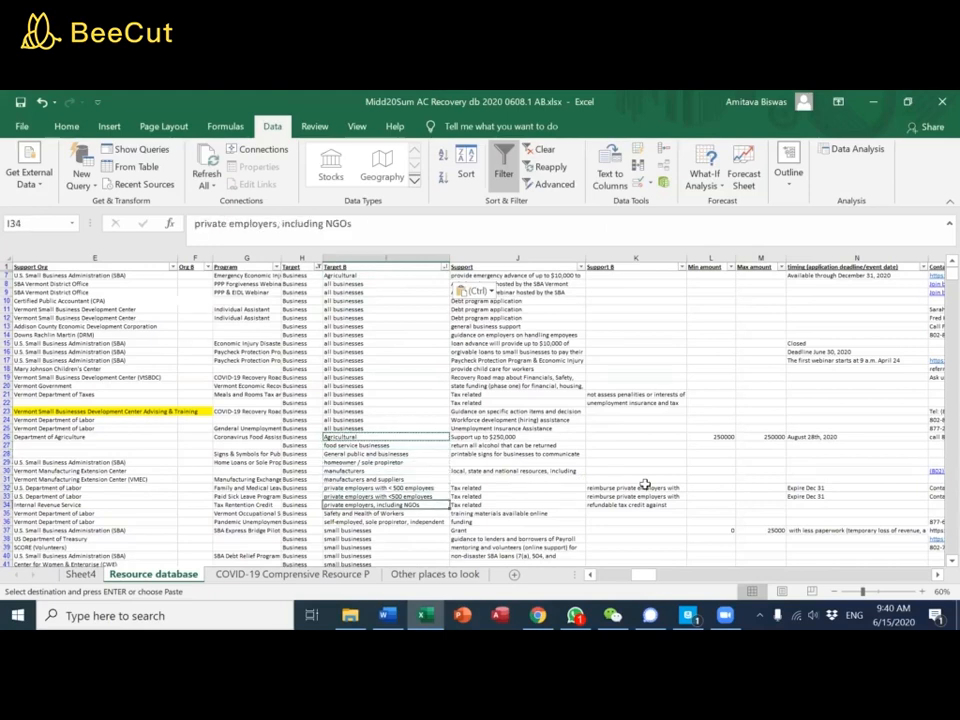
key("Down")
key("Down")
key("Down")
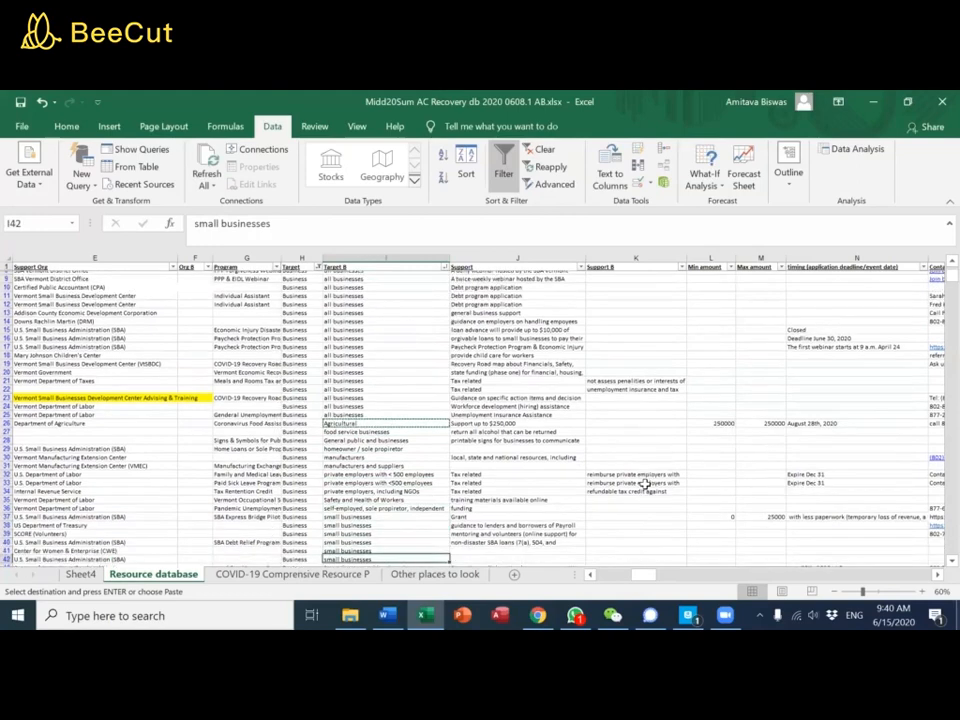
Copy "private employers with < 500 employees" from I32 into the differently spelled Target B cell below it, I33
key("Up")
key("Up")
key("Up")
key("Up")
key("Up")
key("Up")
key("Up")
key("Up")
key("Up")
key("Up")
key("Up")
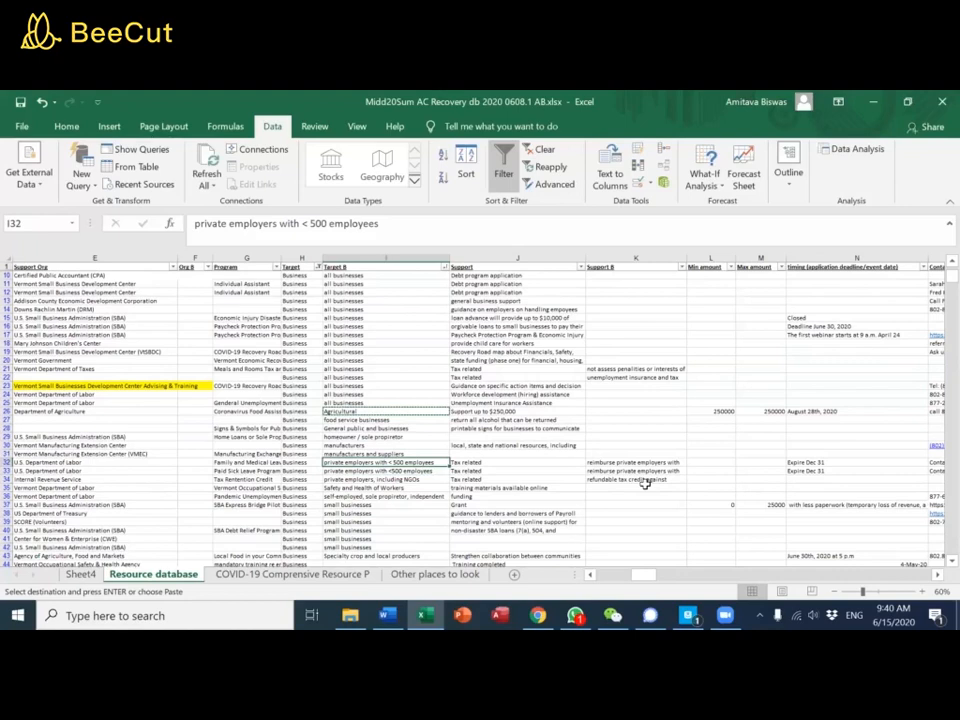
key("Down")
key("ctrl+v")
Check the Target B entries further down and save the workbook
key("Down")
key("Down")
key("Down")
key("Down")
key("Down")
key("Down")
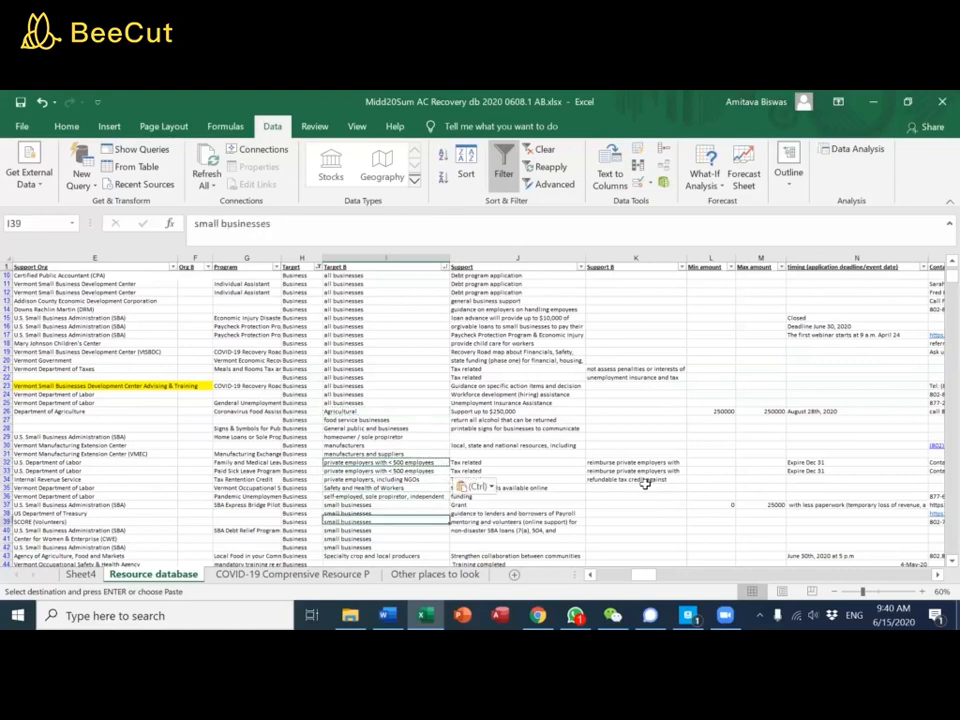
scroll(452, 420, "up", 1)
scroll(452, 420, "up", 1)
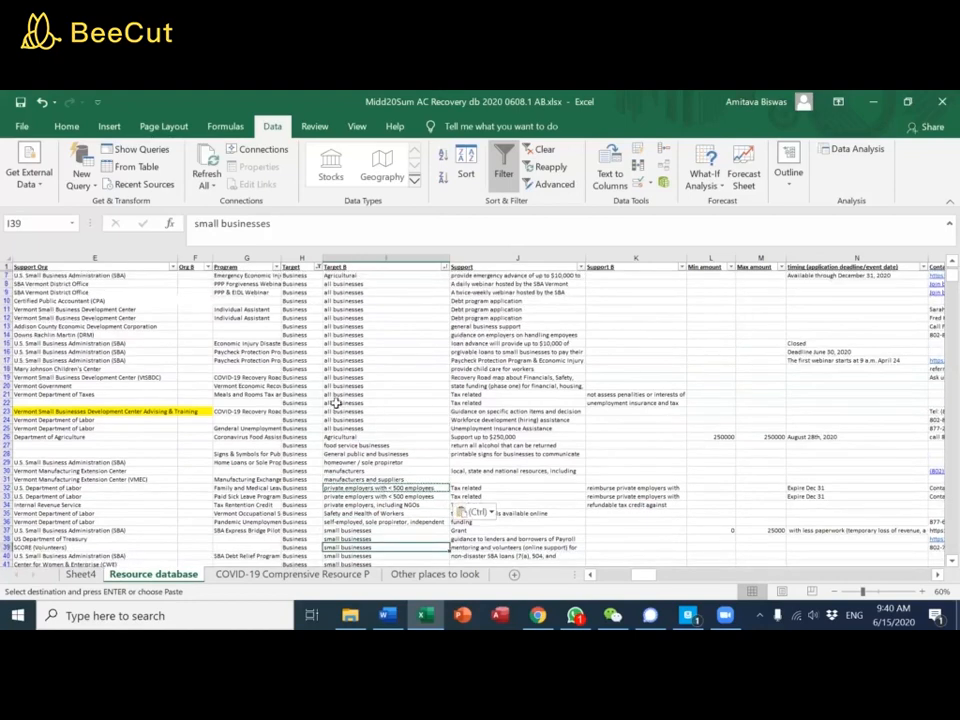
key("ctrl+s")
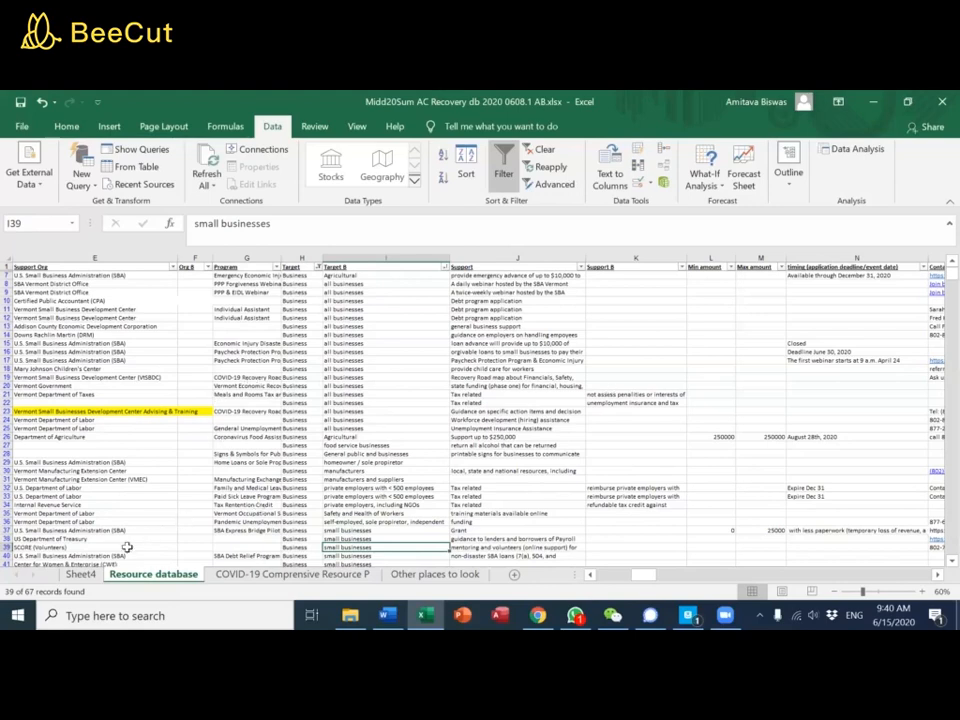
Refresh the Sheet4 pivot table and add Target B to its rows below Target
left_click(80, 574)
right_click(288, 337)
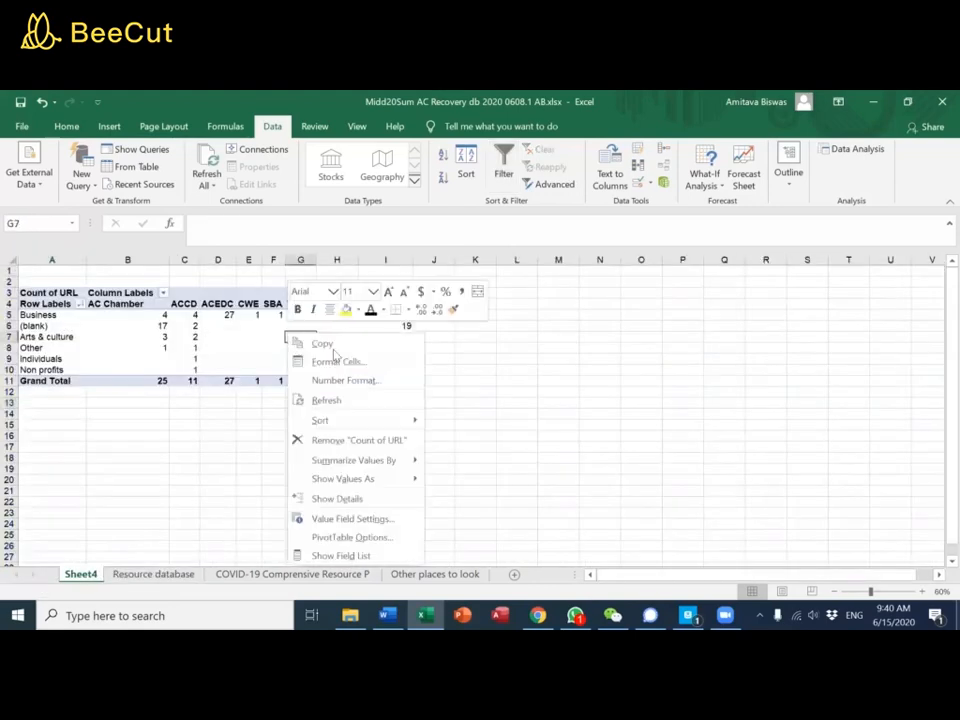
left_click(365, 399)
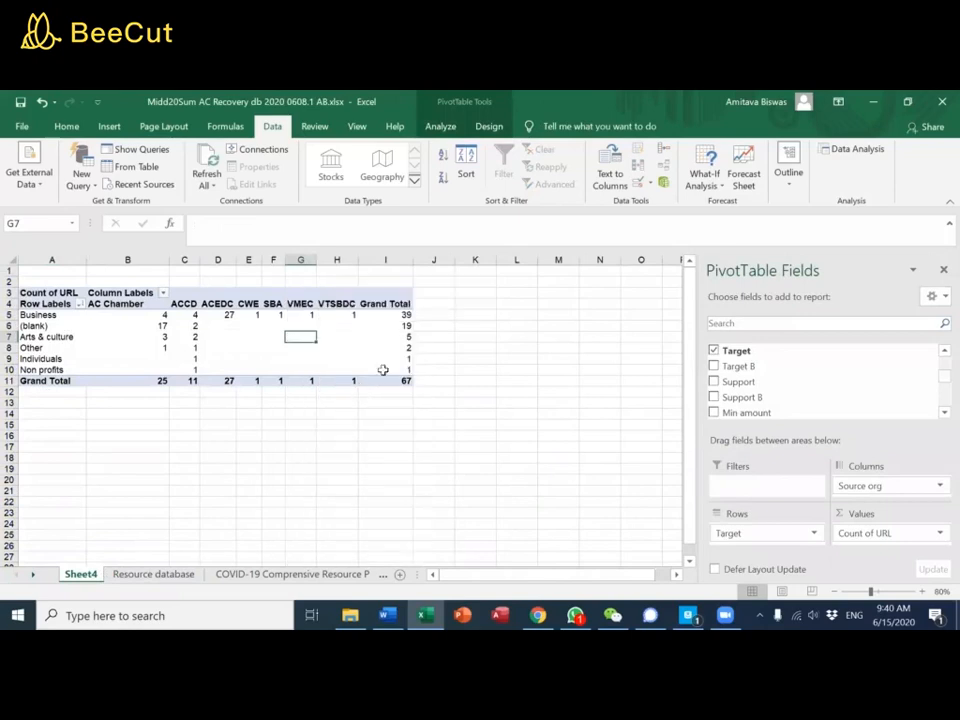
left_click_drag(748, 368, 780, 535)
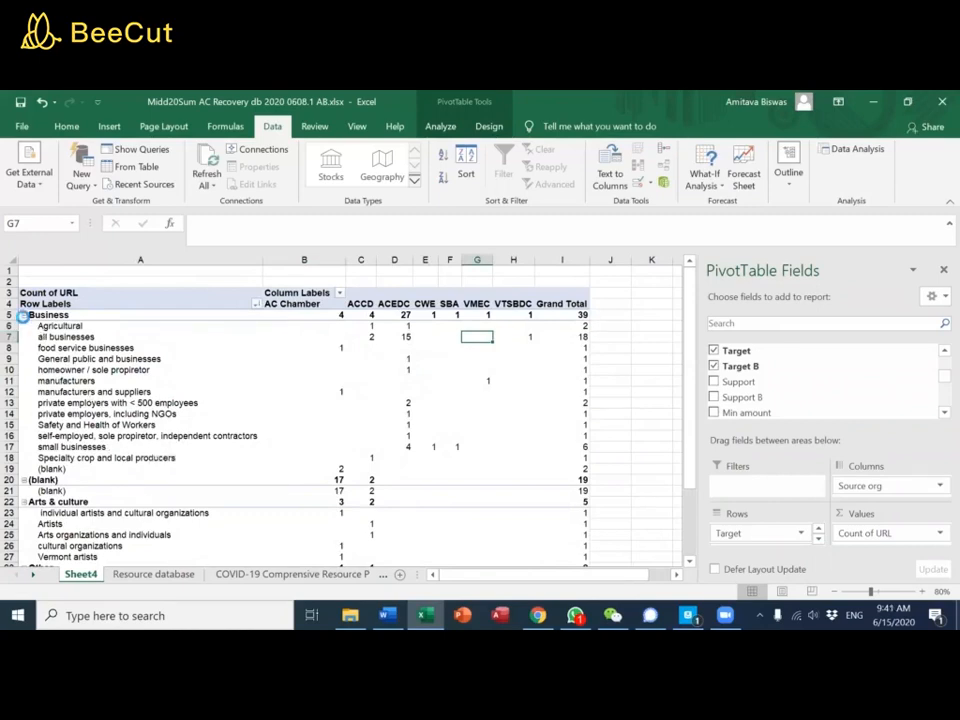
Collapse the Business and Arts & culture groups in the pivot table
left_click(23, 315)
left_click(23, 315)
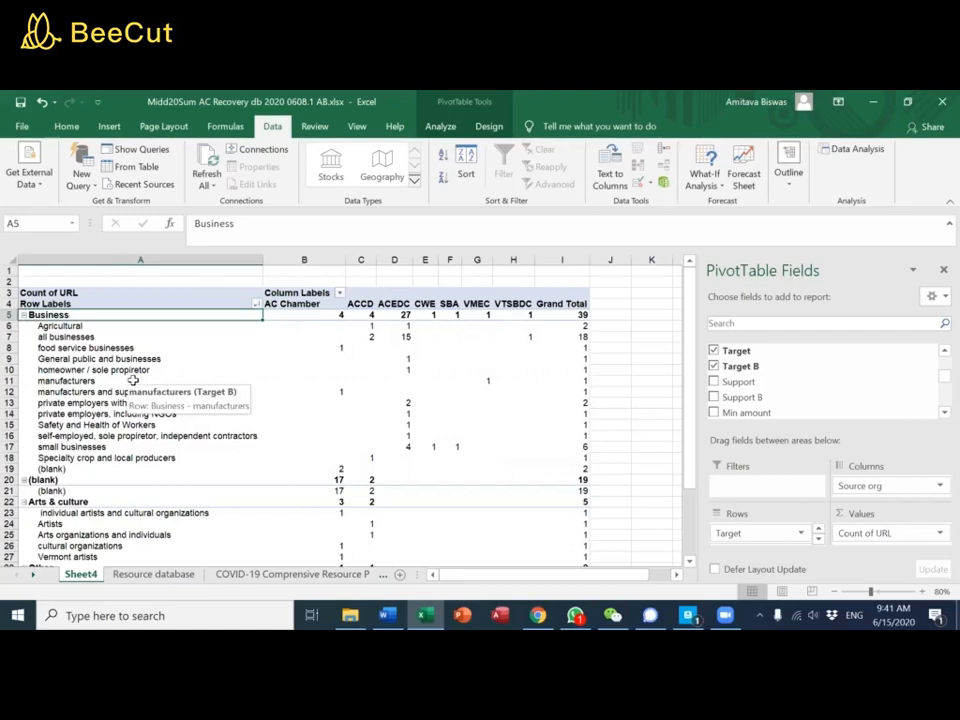
left_click(24, 316)
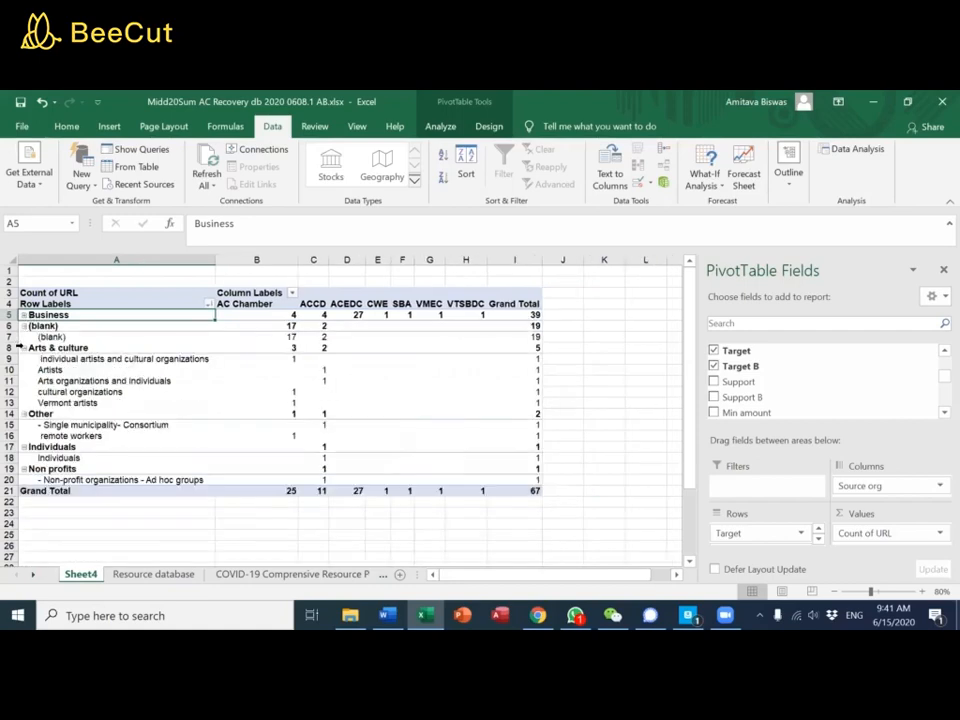
left_click(23, 348)
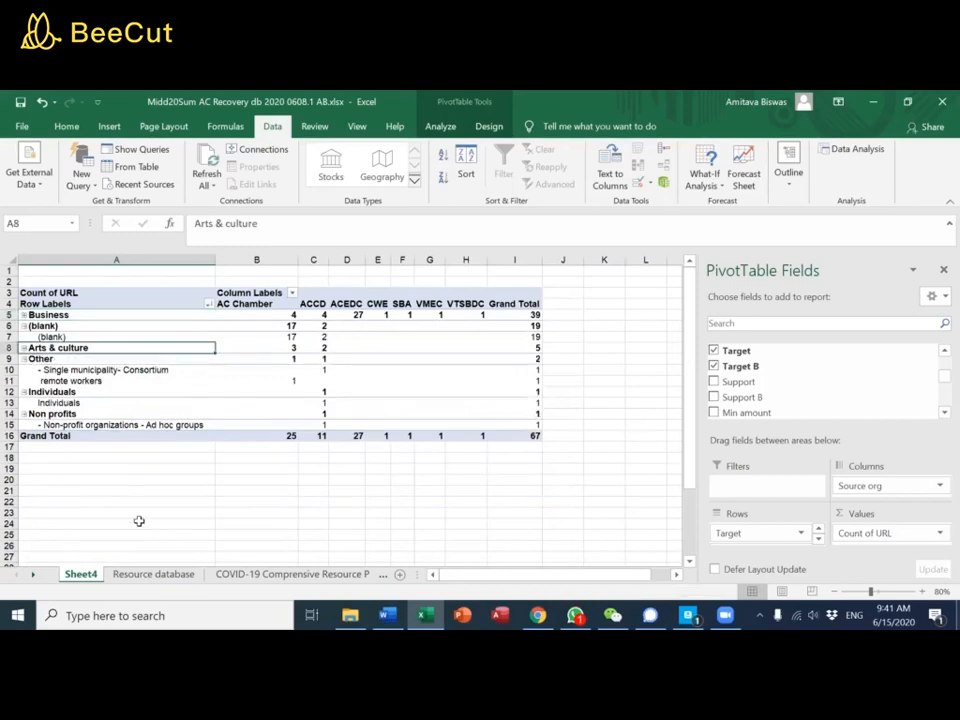
Examine the Contact, Purpose- Relief/Recover and Status columns of the Business rows in the Resource database
left_click(160, 575)
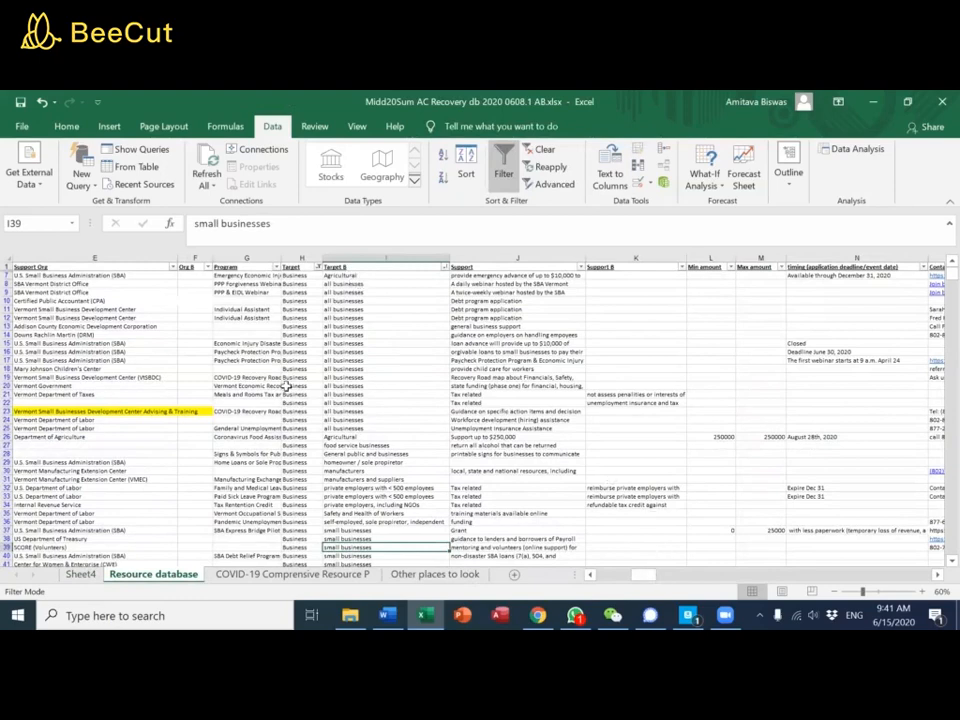
left_click_drag(648, 582, 679, 581)
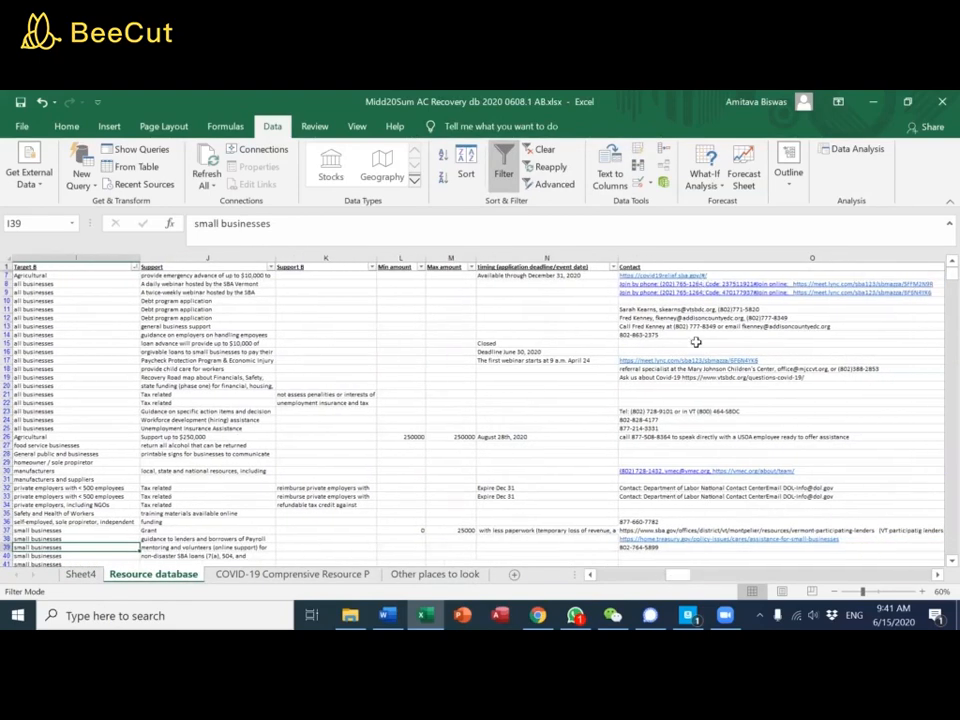
left_click(938, 575)
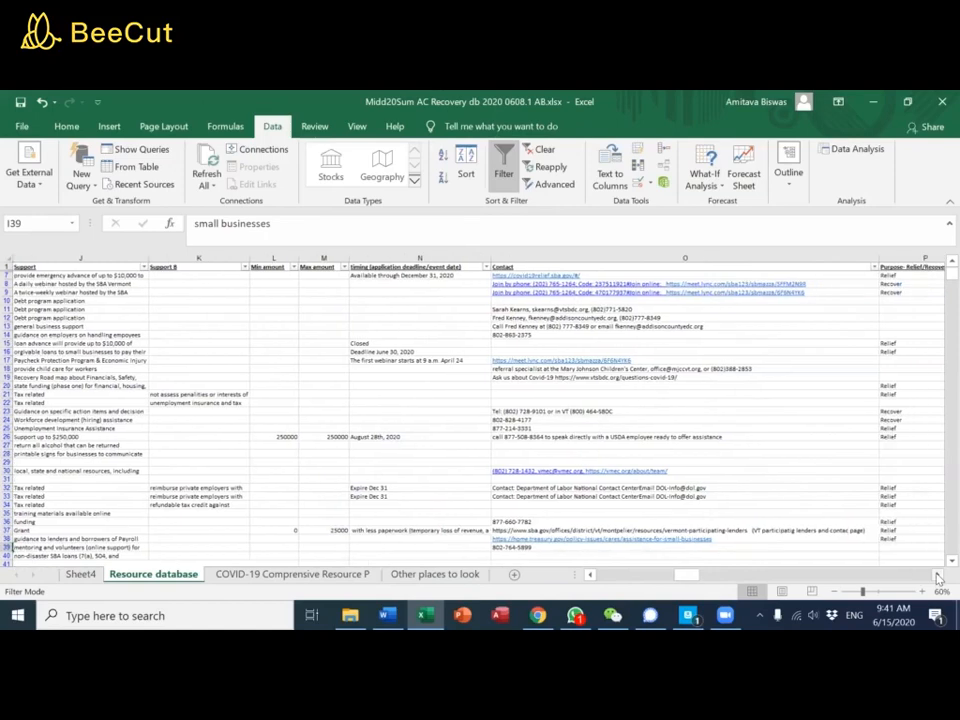
left_click(938, 575)
left_click(402, 257)
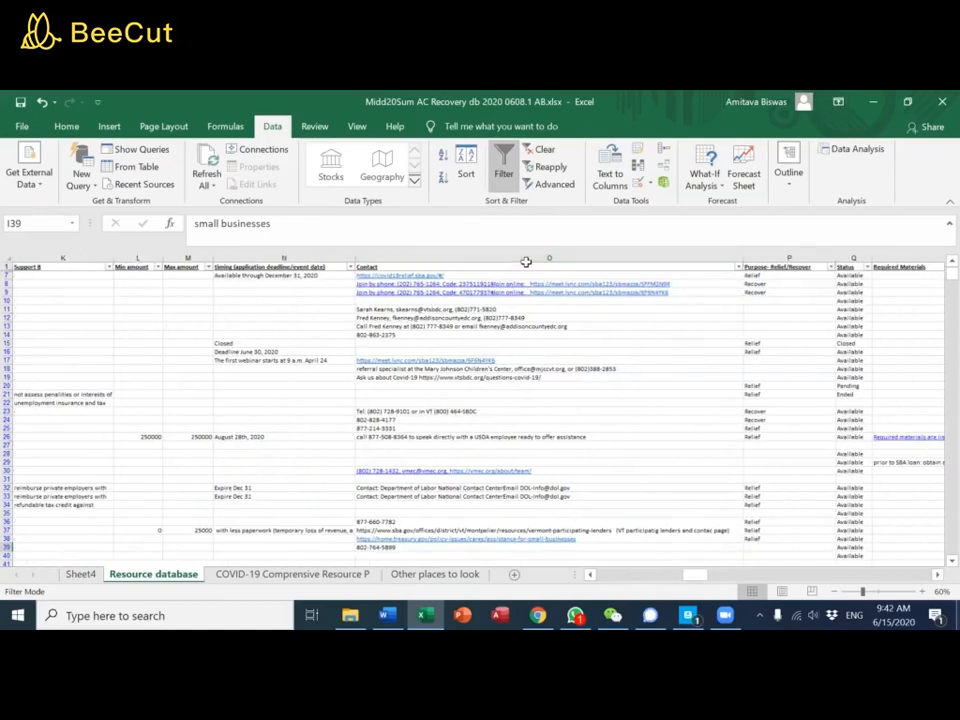
left_click(684, 257)
scroll(583, 480, "down", 6)
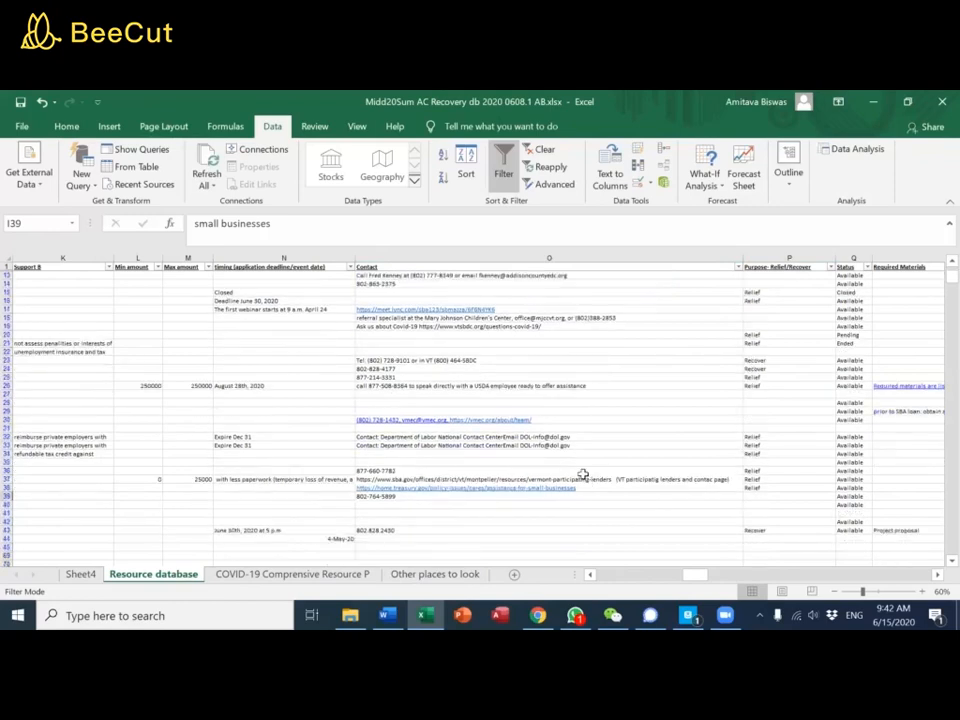
scroll(583, 474, "up", 6)
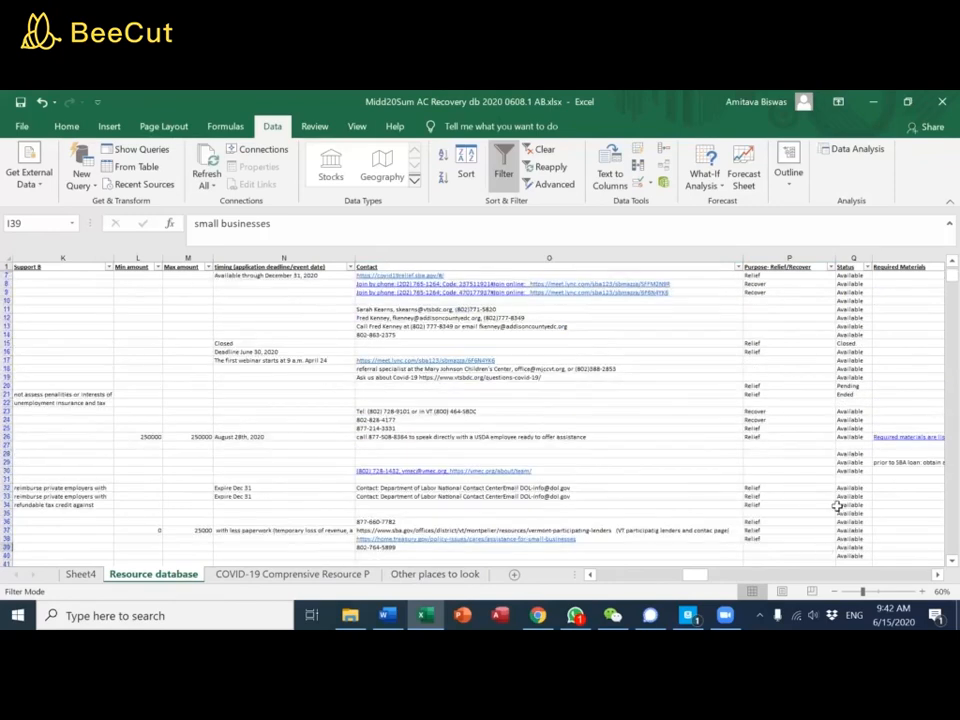